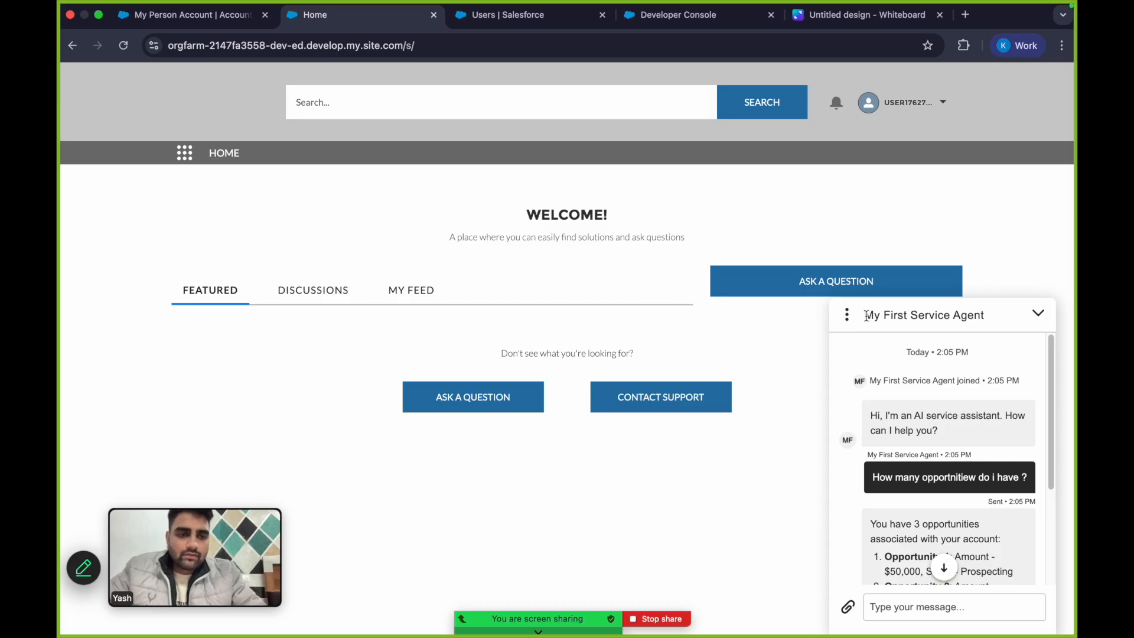
Highlight the My First Service Agent chat title on the site's home page and minimize the chat window
left_click_drag(863, 315, 990, 319)
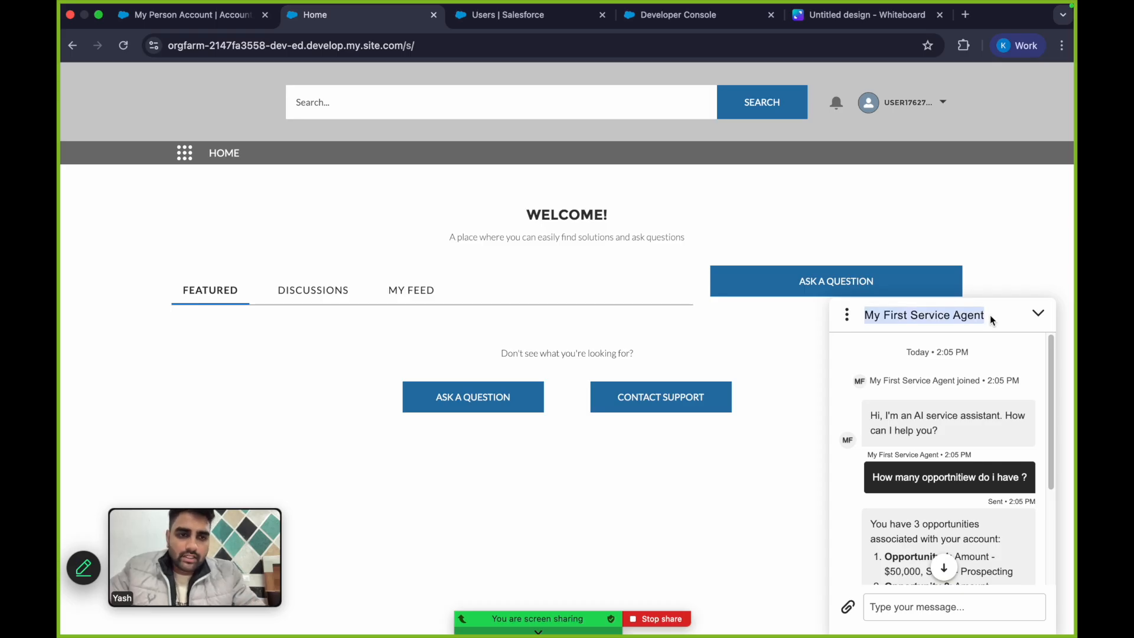
left_click(990, 315)
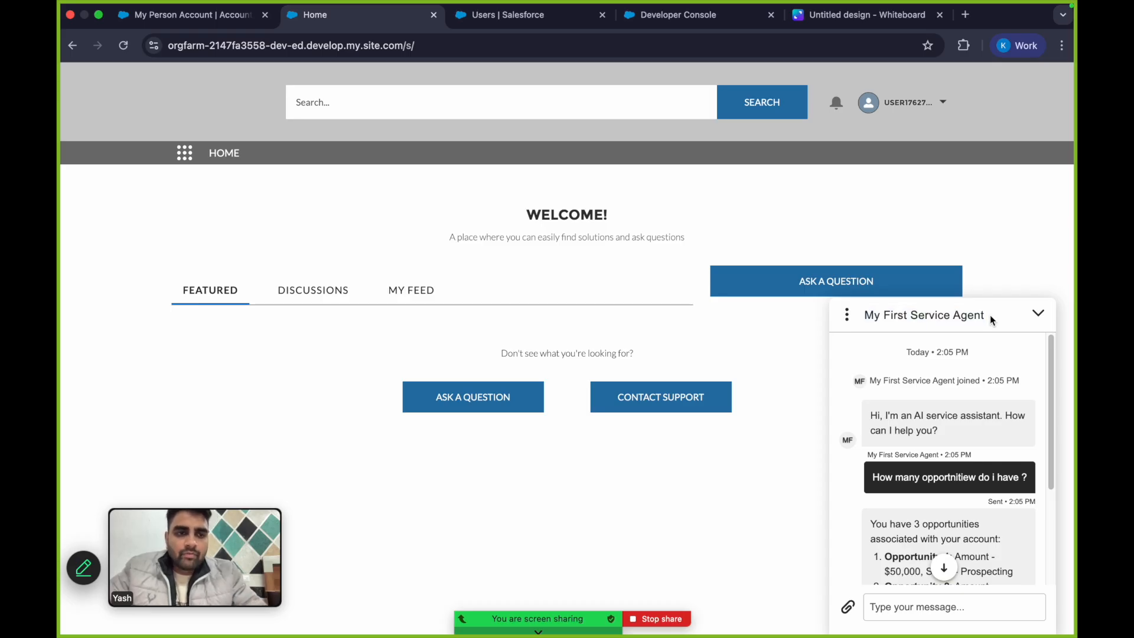
left_click(1039, 318)
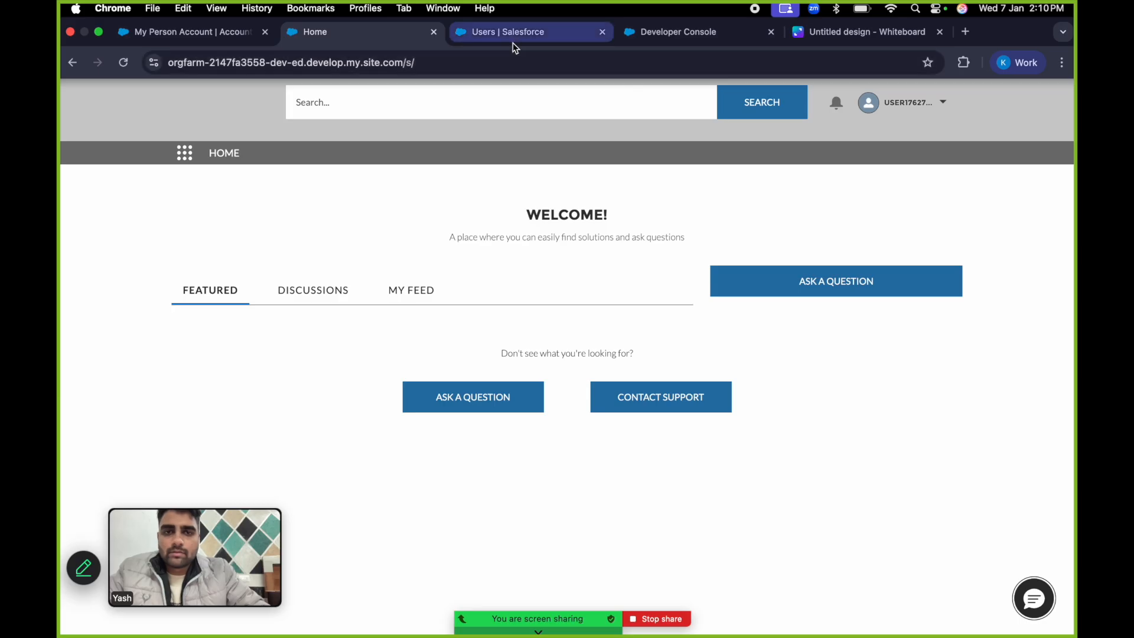
Review the My Person Account user's detail page in Setup and return to the site's home page
left_click(518, 37)
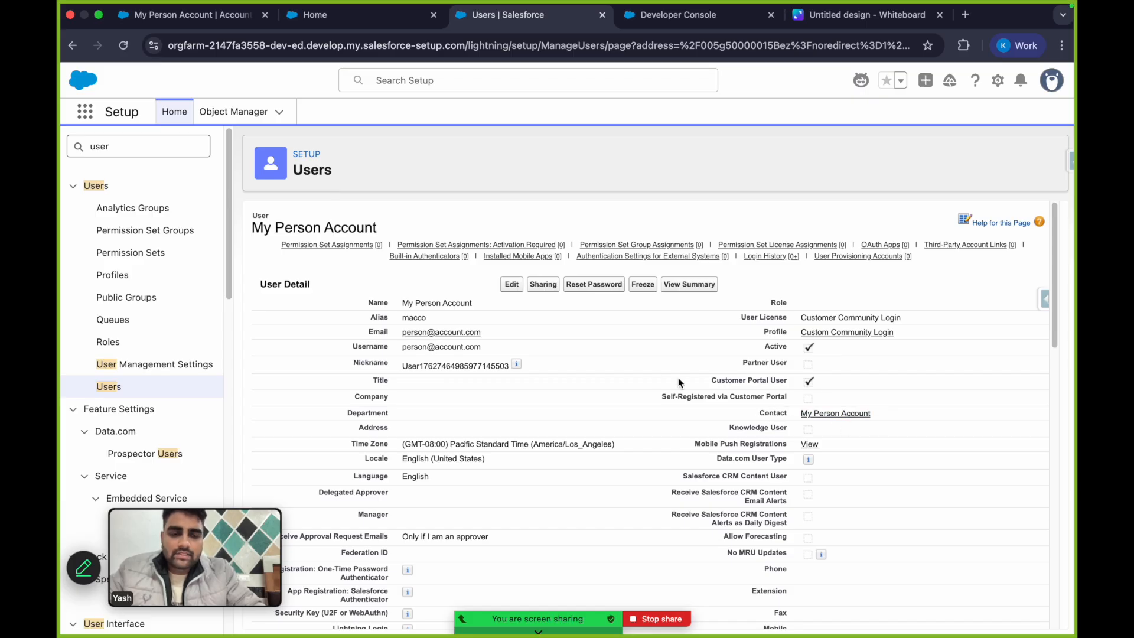
left_click(339, 19)
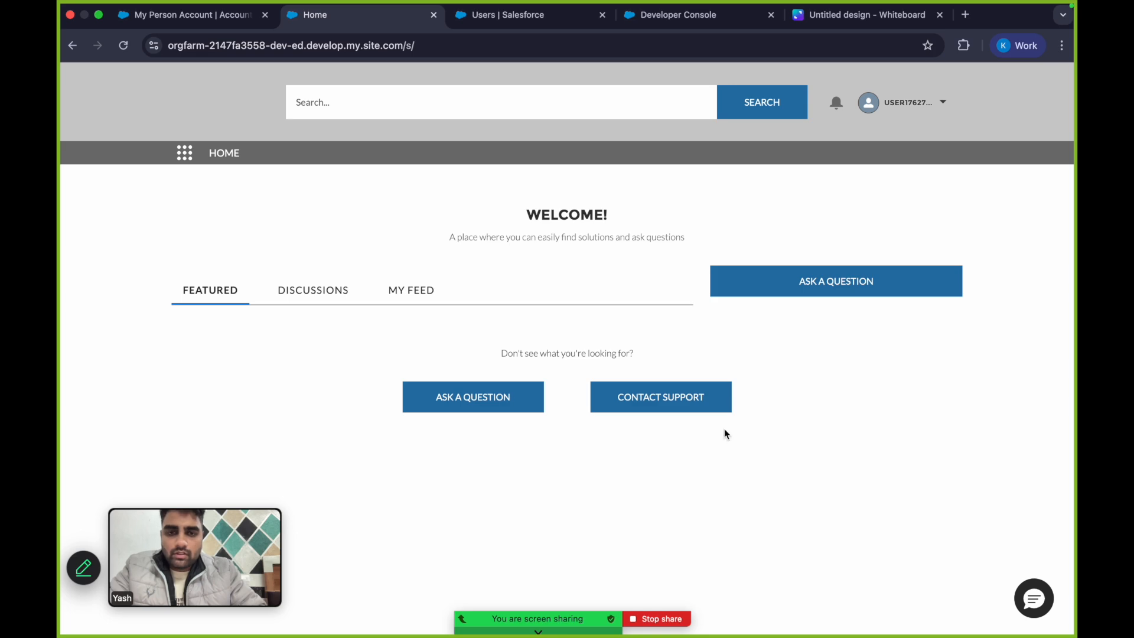
Switch to the Canva whiteboard and sketch a web page rectangle with a chat circle in its lower-right corner and a small mark at its upper edge
left_click(863, 15)
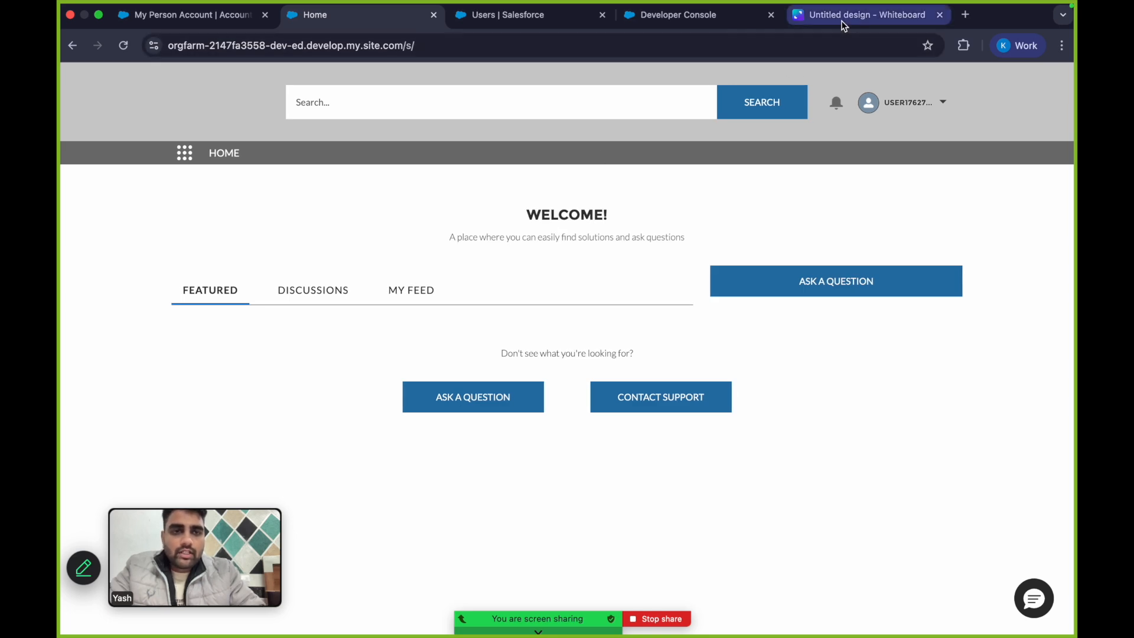
scroll(462, 225, "down", 10)
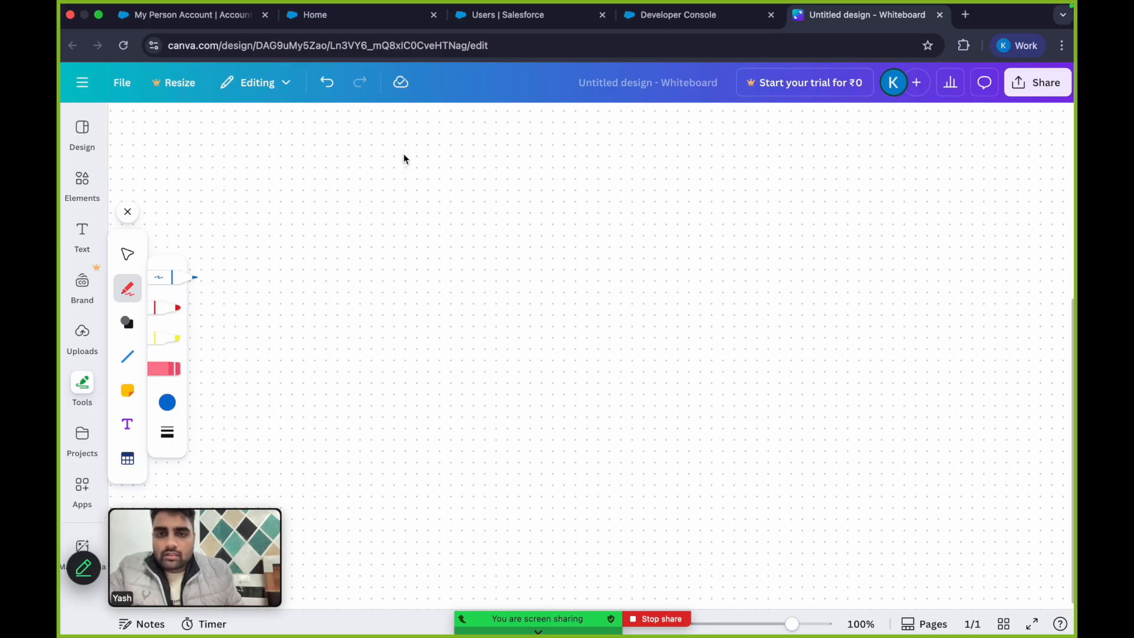
left_click_drag(202, 135, 204, 190)
mouse_move(200, 133)
left_mouse_down()
mouse_move(233, 126)
mouse_move(213, 199)
left_mouse_up()
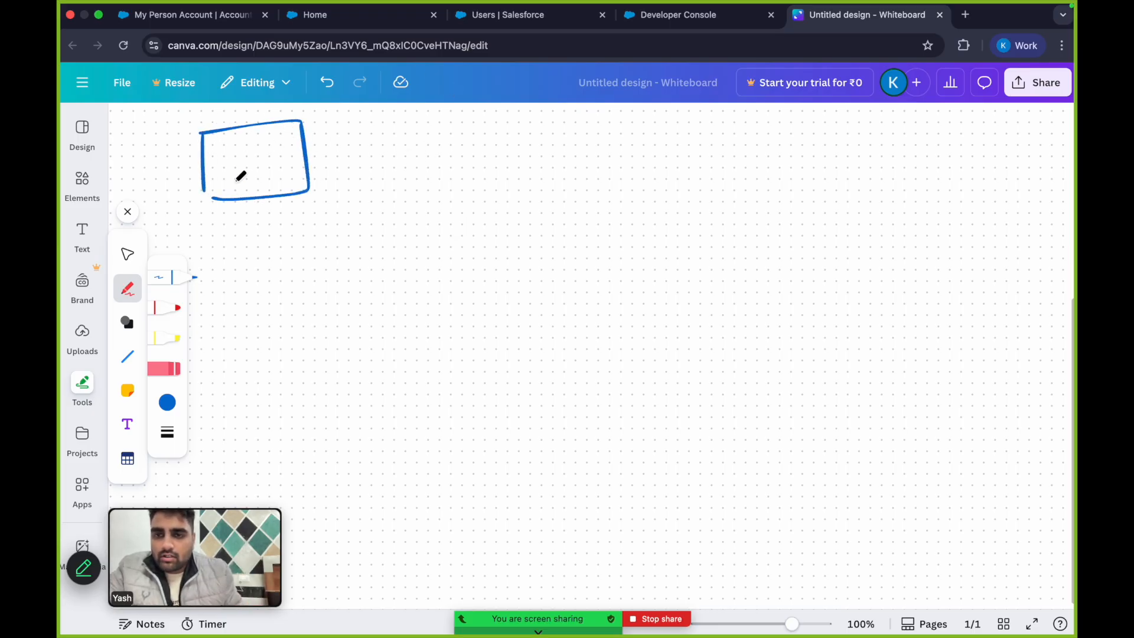
left_click_drag(291, 164, 295, 183)
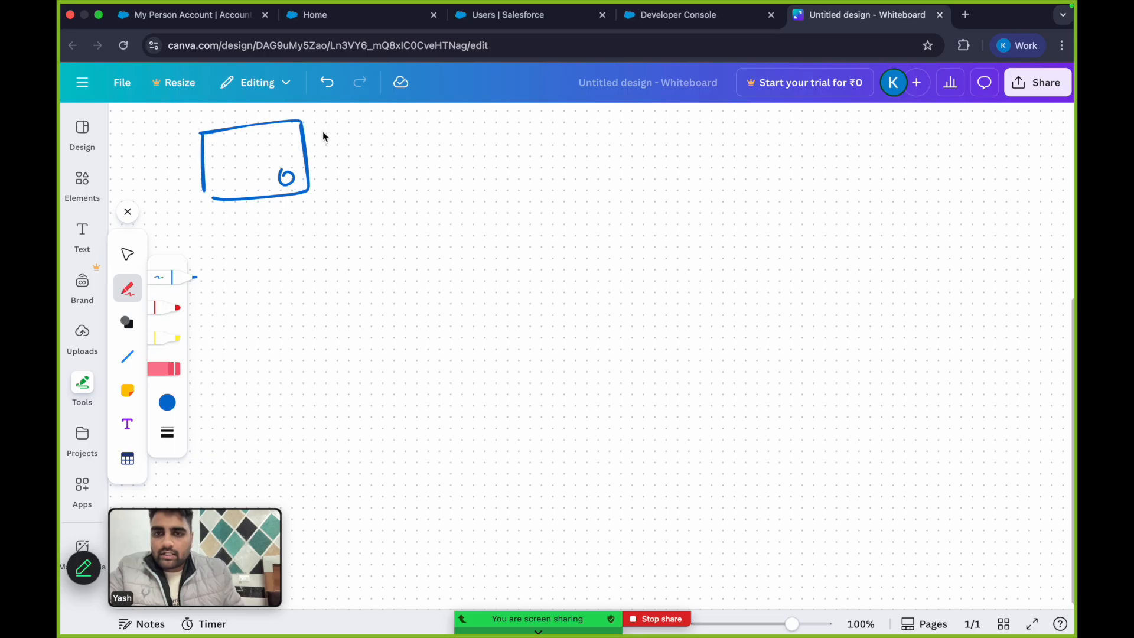
left_click_drag(280, 126, 279, 129)
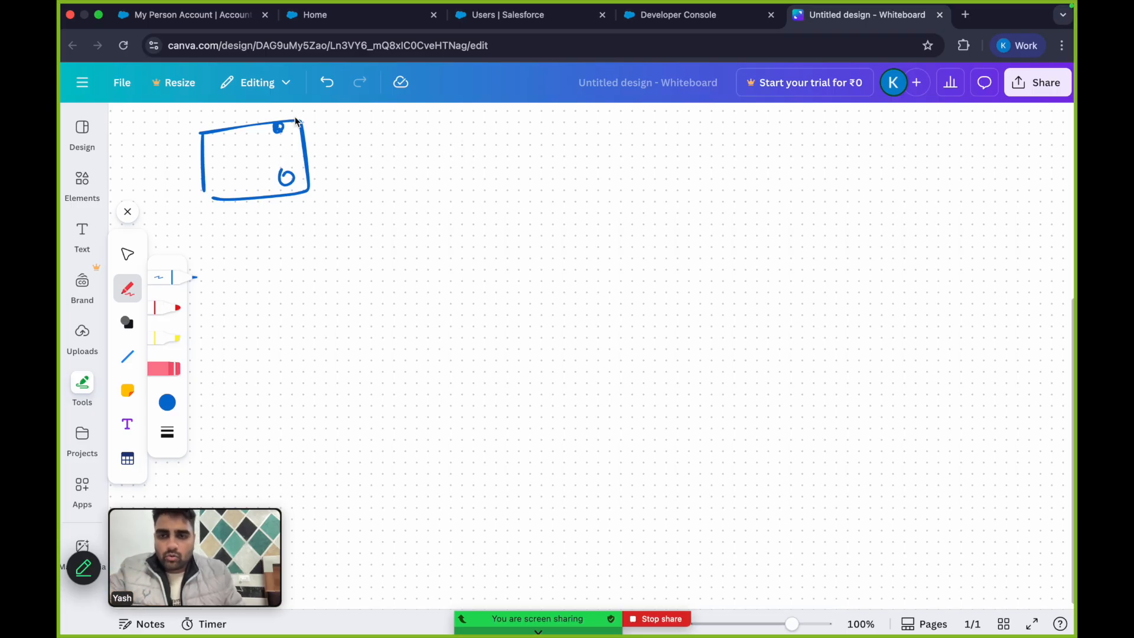
Handwrite "LWC → UserId" beside the page sketch, double-underline UserId and add a down arrow beneath it
mouse_move(490, 131)
left_mouse_down()
mouse_move(506, 153)
mouse_move(548, 131)
mouse_move(562, 147)
left_mouse_up()
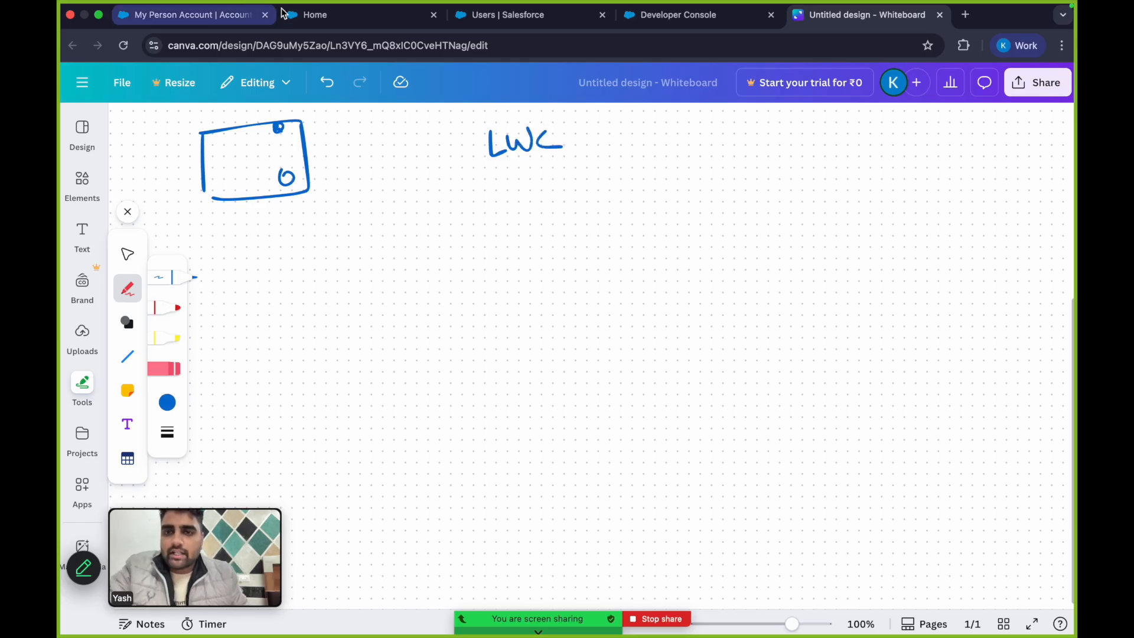
left_click(317, 14)
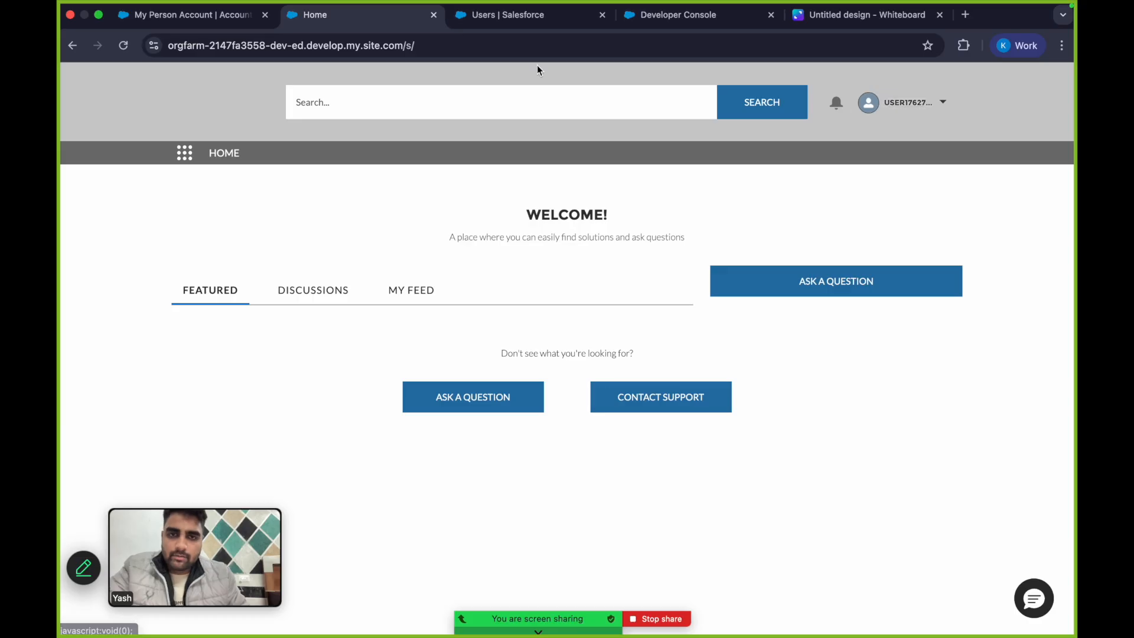
left_click(815, 16)
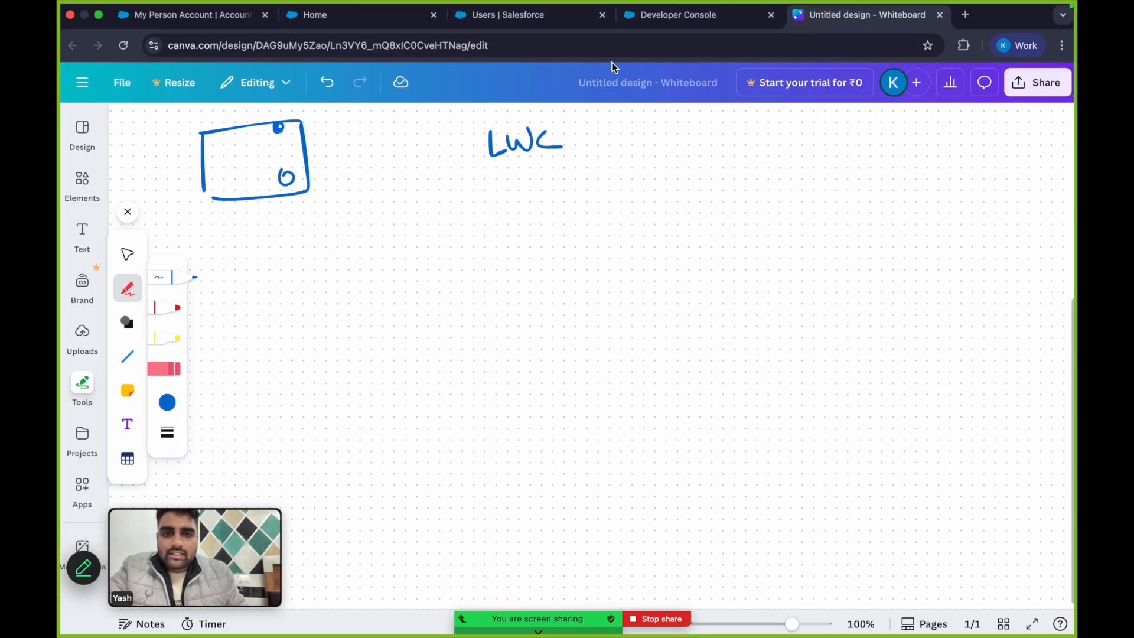
mouse_move(585, 142)
left_mouse_down()
mouse_move(662, 140)
mouse_move(685, 164)
left_mouse_up()
mouse_move(690, 152)
left_mouse_down()
mouse_move(738, 140)
mouse_move(741, 166)
left_mouse_up()
left_click_drag(763, 150, 758, 173)
left_click_drag(647, 188, 762, 172)
left_click(785, 169)
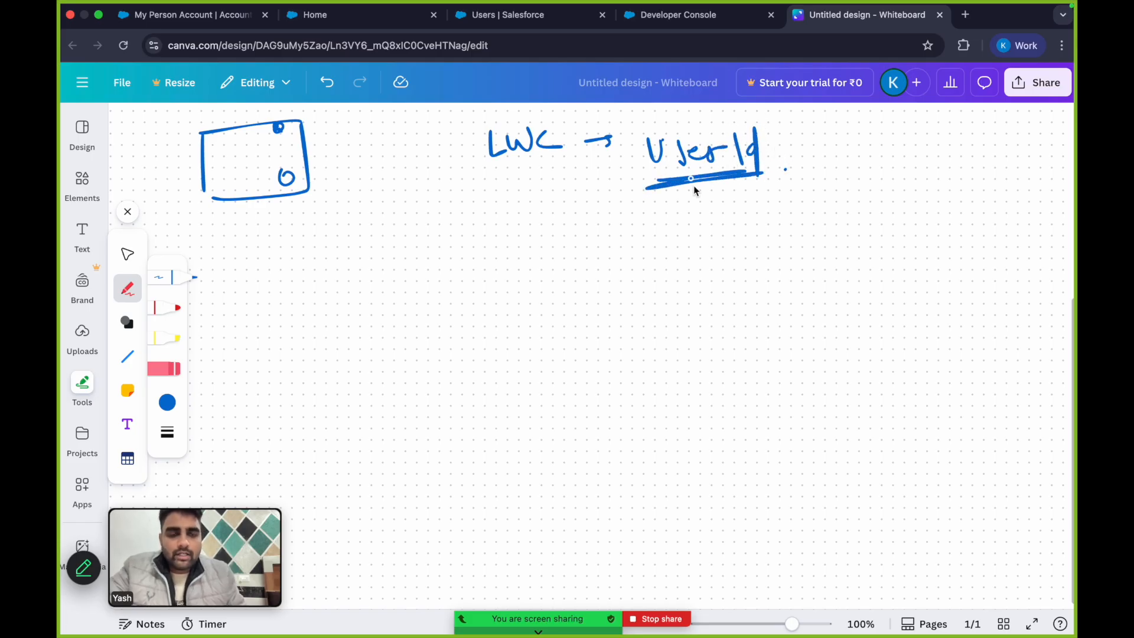
mouse_move(676, 190)
left_mouse_down()
mouse_move(669, 210)
mouse_move(676, 202)
left_mouse_up()
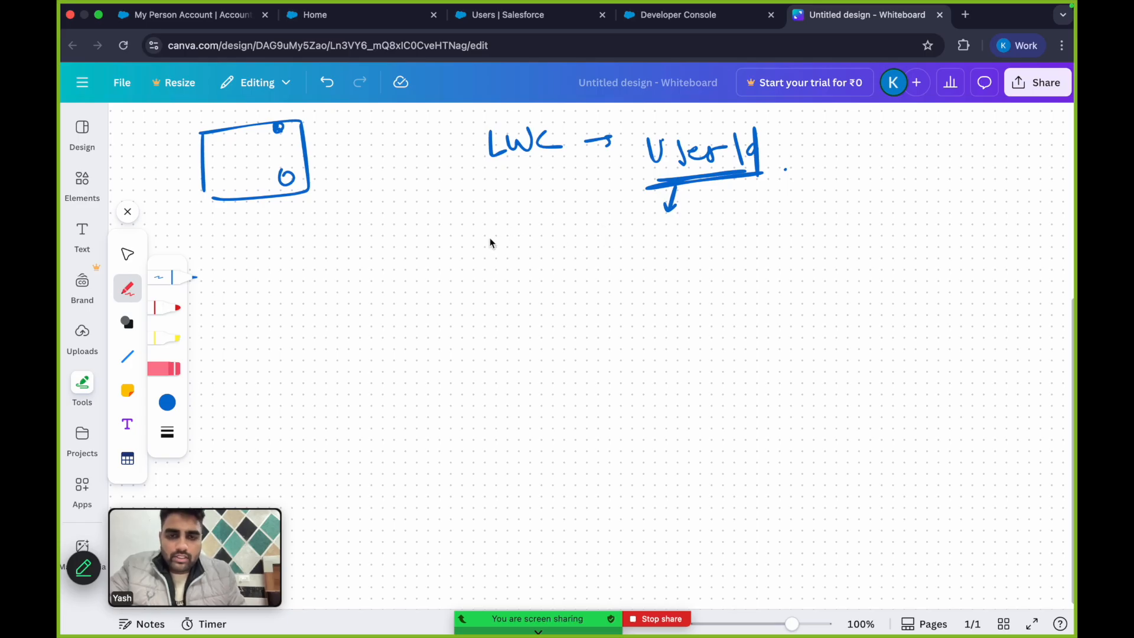
Handwrite an underlined "ESD" below LWC with an arrow to "messaging channel", then underline that and add a down arrow
mouse_move(491, 236)
left_mouse_down()
mouse_move(509, 226)
mouse_move(505, 252)
left_mouse_up()
left_click_drag(490, 245, 517, 244)
left_click_drag(535, 225, 541, 241)
mouse_move(481, 269)
left_mouse_down()
mouse_move(557, 251)
mouse_move(530, 282)
mouse_move(598, 295)
mouse_move(697, 279)
mouse_move(716, 290)
mouse_move(719, 262)
mouse_move(749, 260)
mouse_move(749, 299)
left_mouse_up()
mouse_move(792, 256)
left_mouse_down()
mouse_move(786, 276)
mouse_move(814, 275)
mouse_move(866, 256)
mouse_move(880, 228)
mouse_move(880, 284)
left_mouse_up()
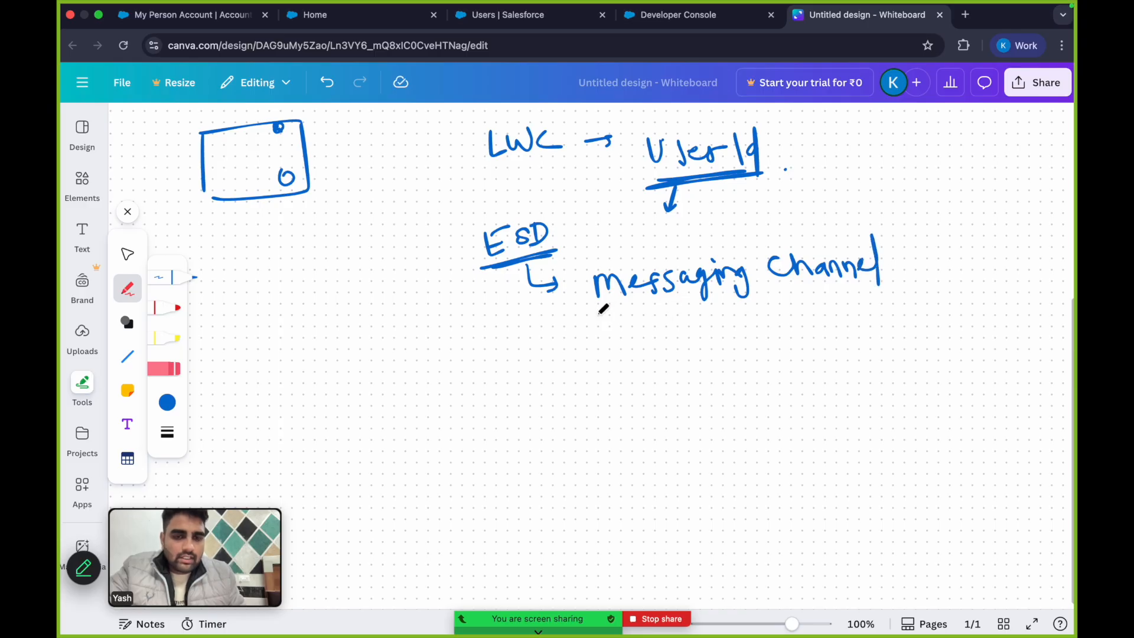
mouse_move(601, 315)
left_mouse_down()
mouse_move(692, 302)
mouse_move(656, 323)
left_mouse_up()
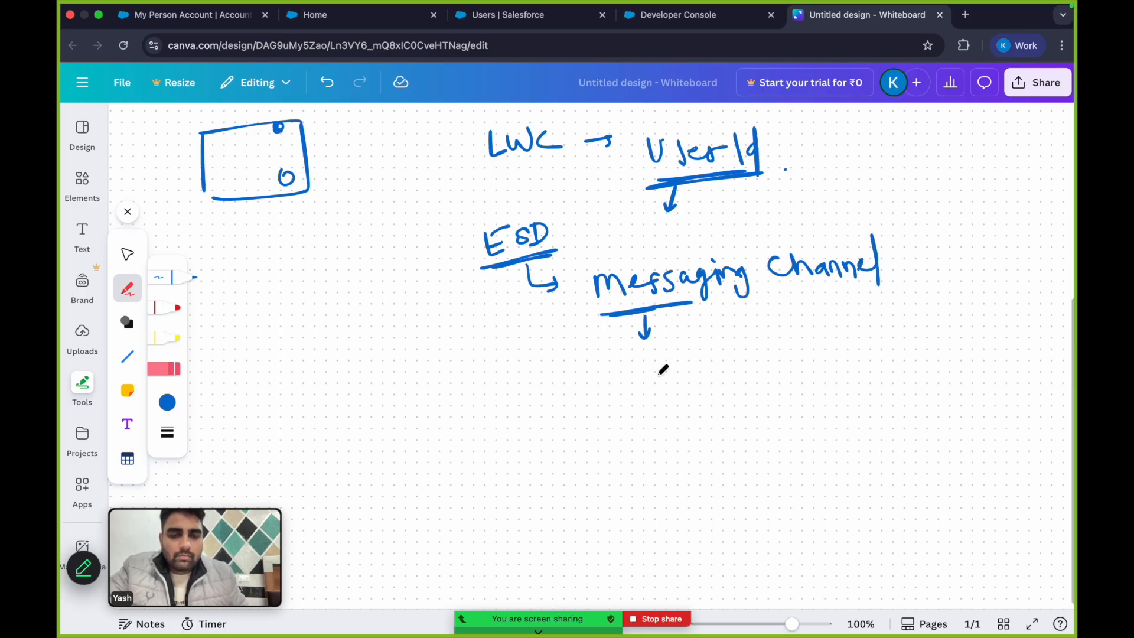
Extend the flow with "omni-channel flow" leading to "Messaging Session Record", and add check strokes on UserId and omni-channel flow
mouse_move(633, 364)
left_mouse_down()
mouse_move(810, 361)
mouse_move(823, 324)
mouse_move(891, 355)
mouse_move(896, 341)
mouse_move(912, 348)
left_mouse_up()
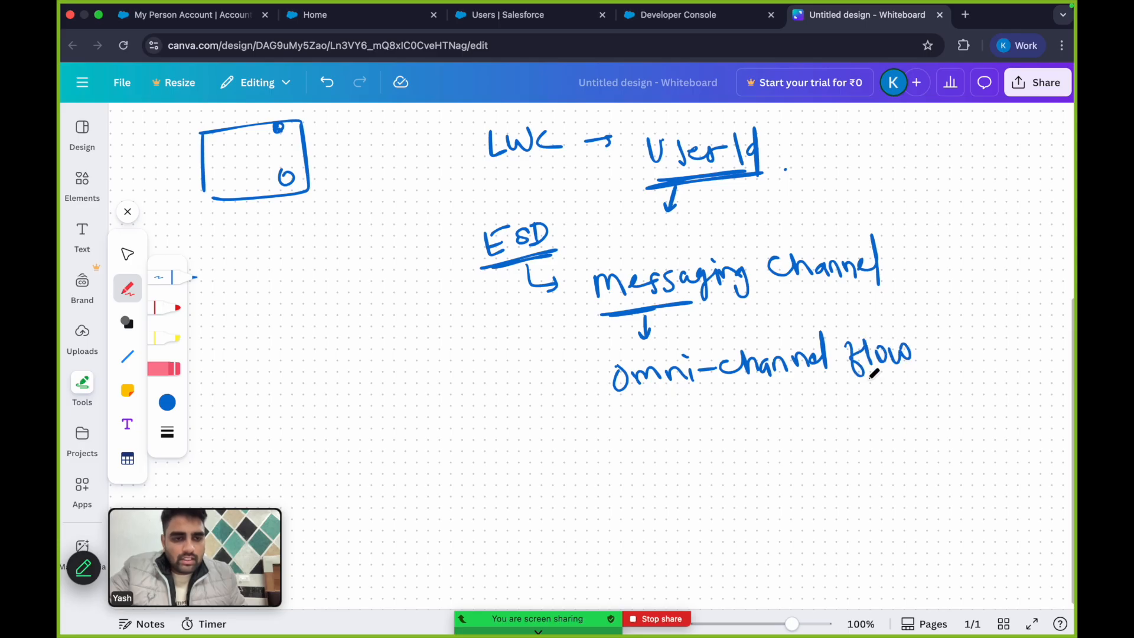
mouse_move(648, 401)
left_mouse_down()
mouse_move(703, 399)
mouse_move(688, 412)
left_mouse_up()
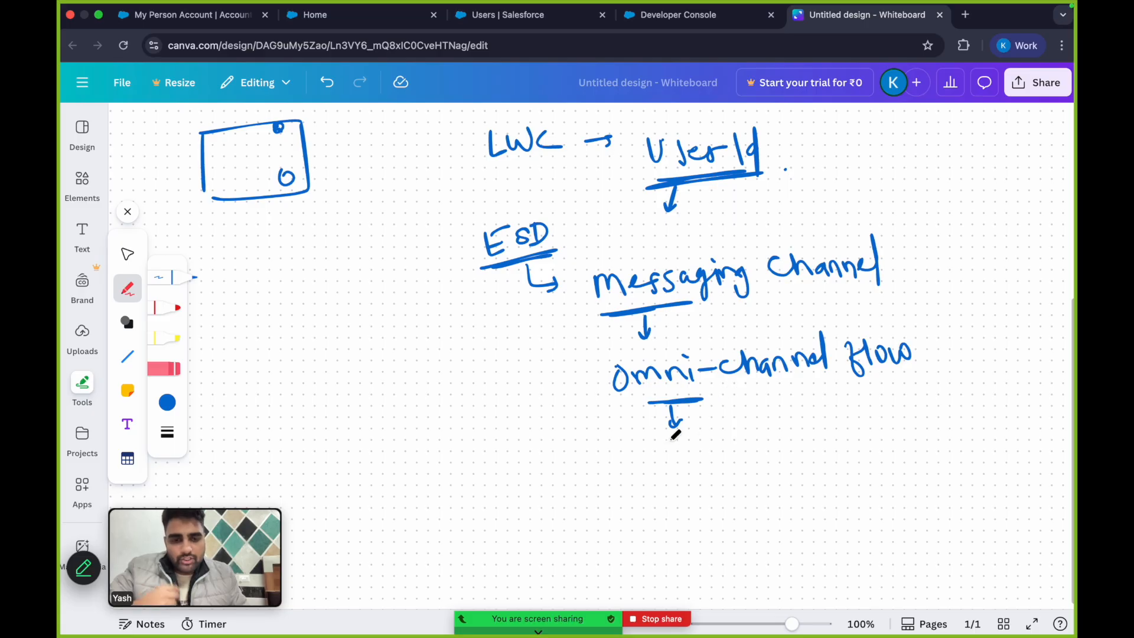
left_click_drag(620, 176, 706, 171)
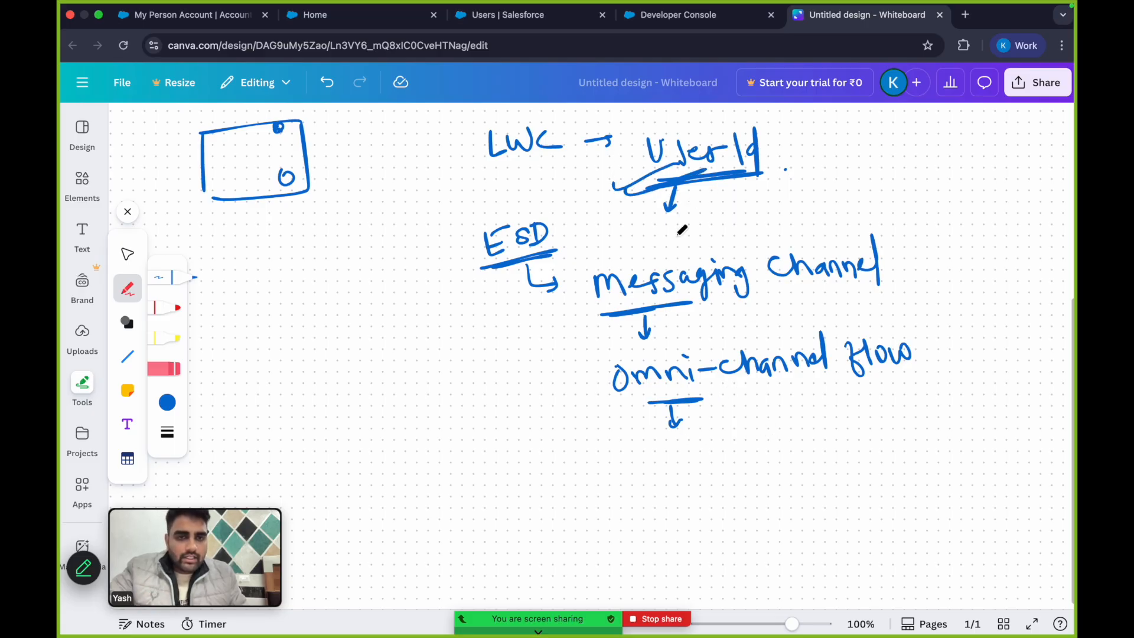
mouse_move(555, 473)
left_mouse_down()
mouse_move(580, 456)
mouse_move(664, 450)
mouse_move(668, 439)
mouse_move(697, 468)
mouse_move(792, 437)
mouse_move(892, 434)
mouse_move(886, 472)
mouse_move(905, 472)
left_mouse_up()
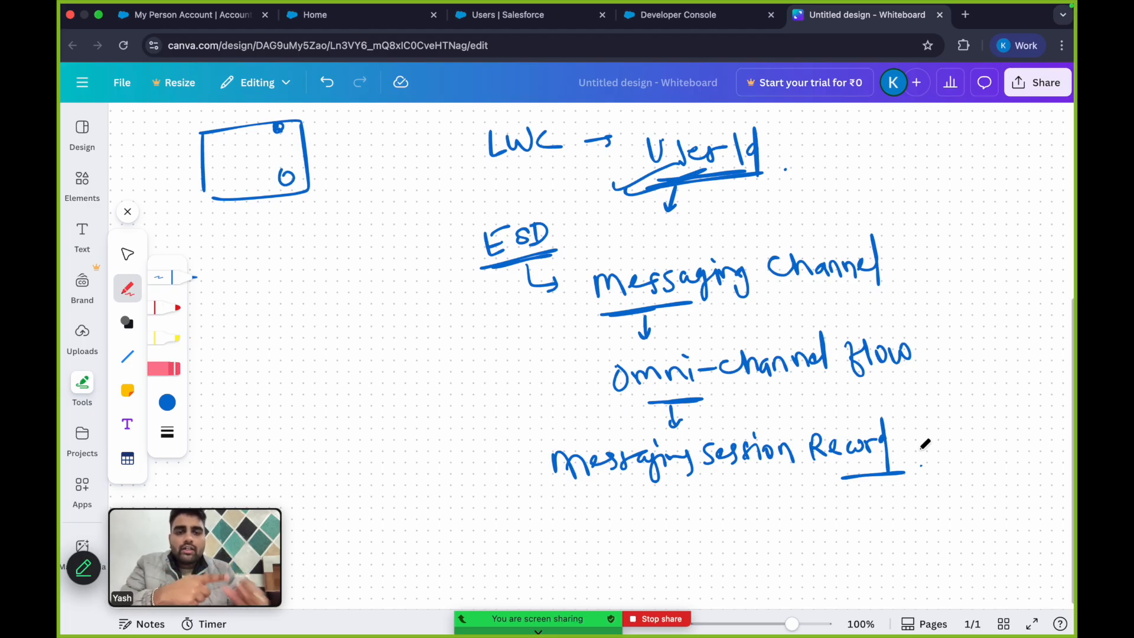
left_click_drag(597, 390, 670, 354)
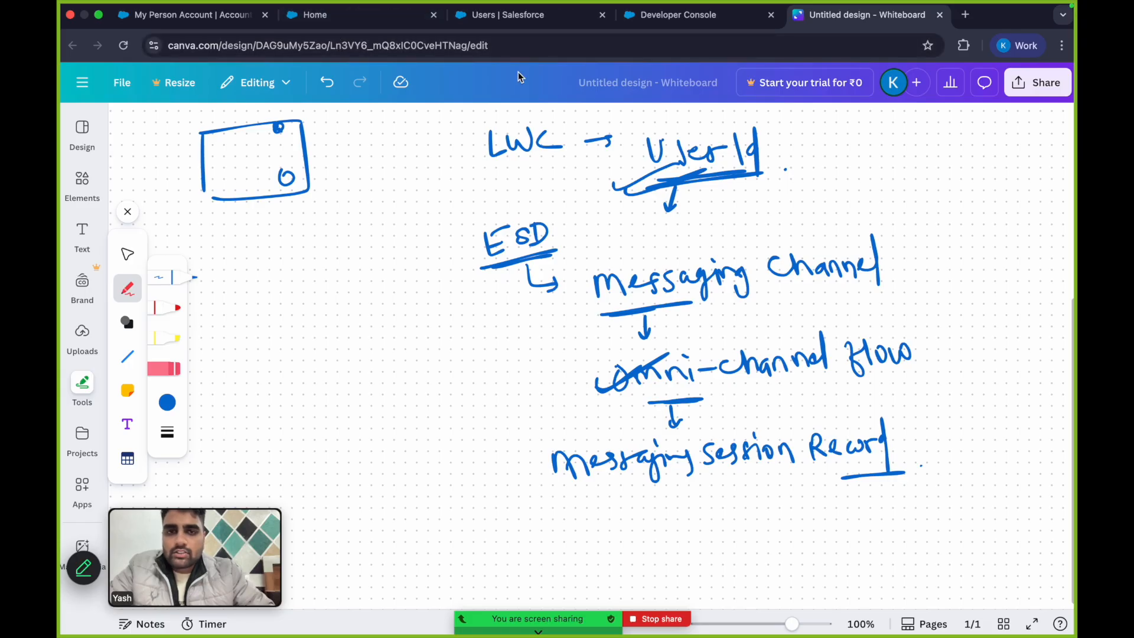
Switch to VS Code and examine getCurrentUserInfo.js, highlighting connectedCallback, the user Id import and the Current_User_Id custom event
key("ctrl+Right")
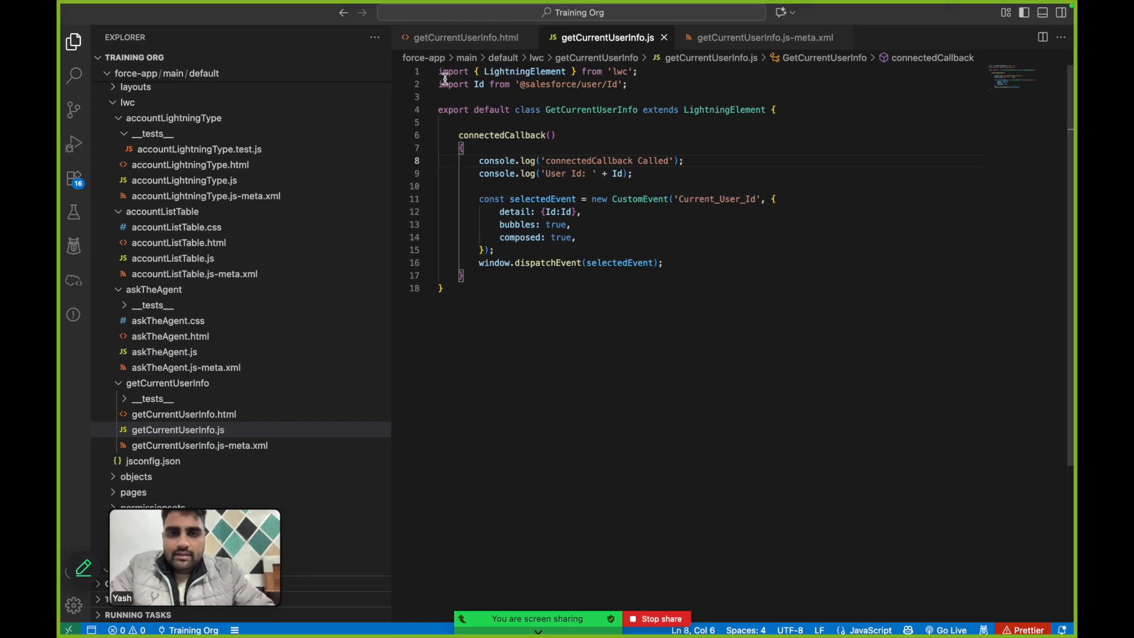
left_click_drag(439, 73, 473, 219)
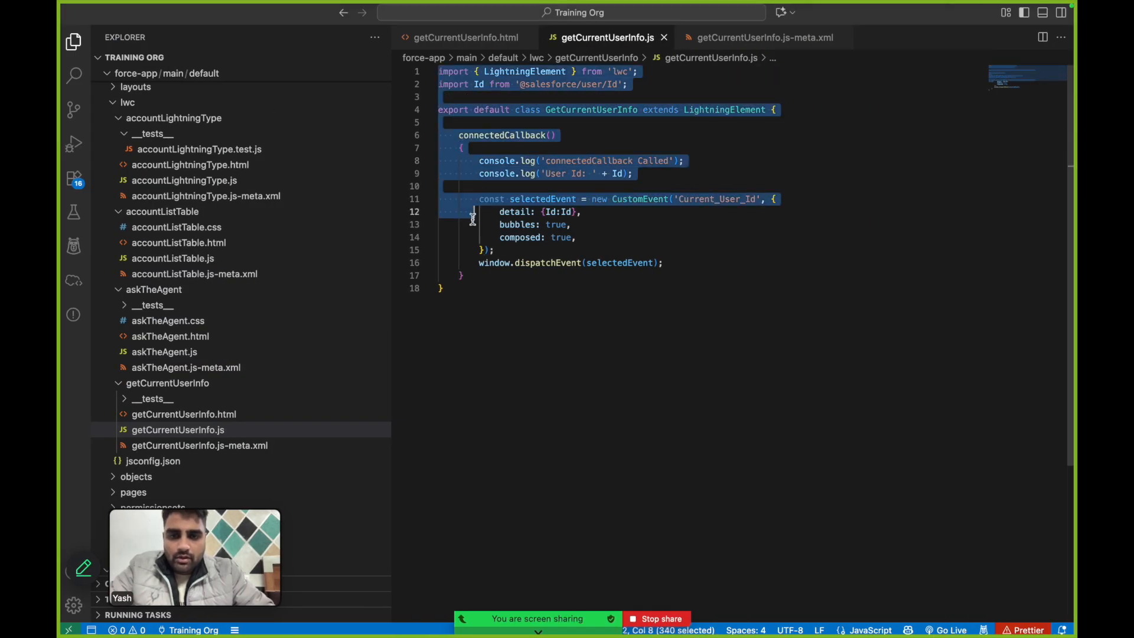
left_click(457, 295)
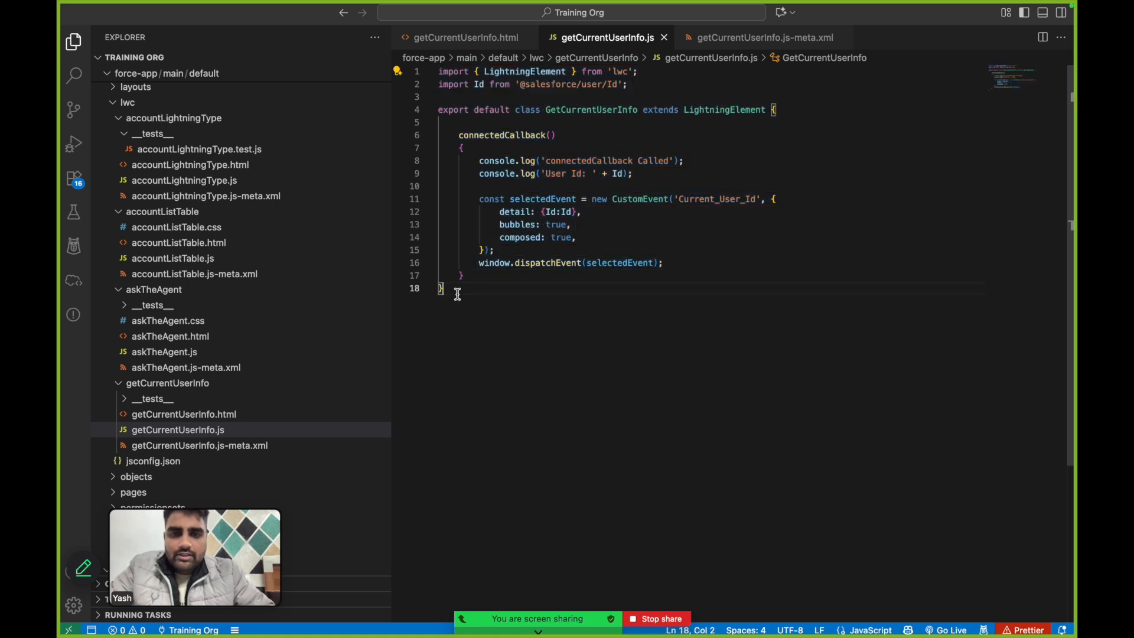
double_click(509, 135)
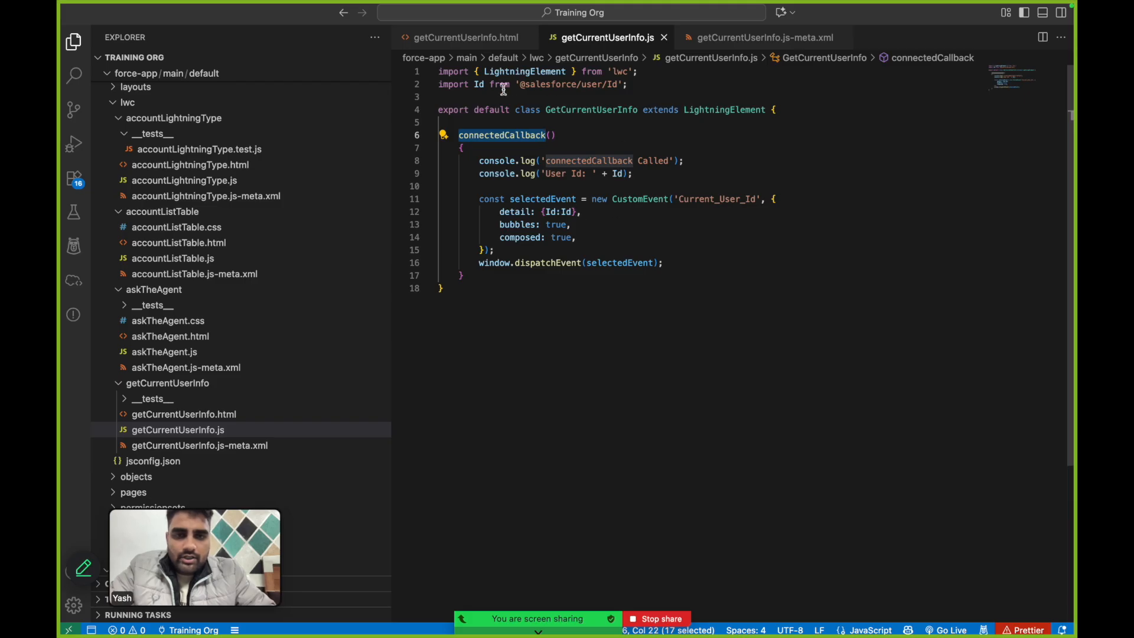
left_click_drag(491, 84, 638, 84)
left_click(651, 81)
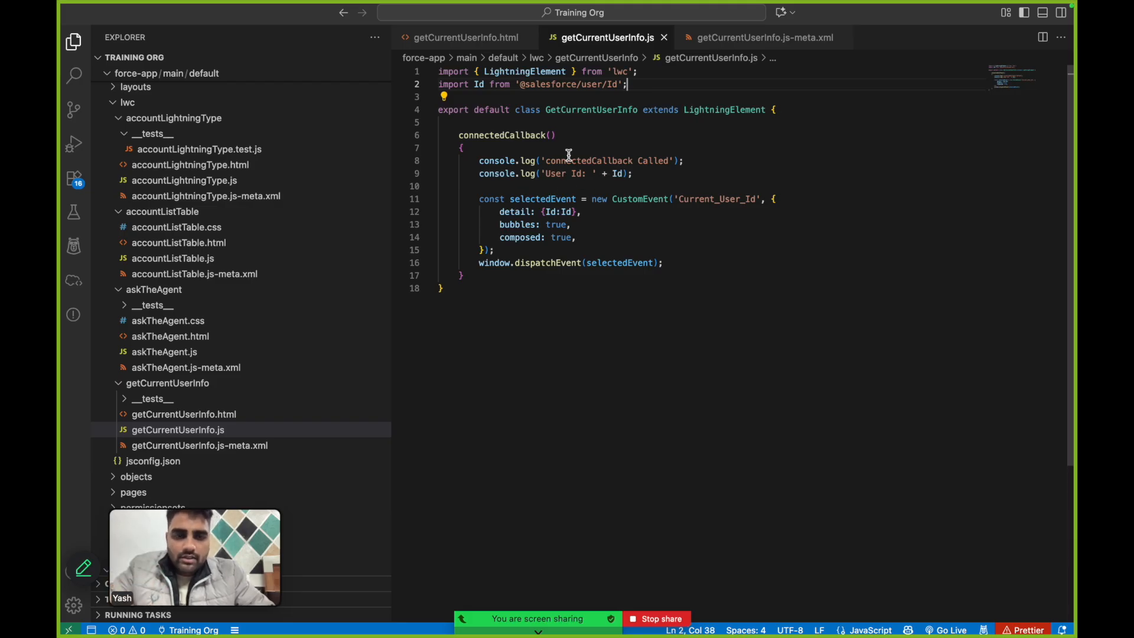
double_click(731, 201)
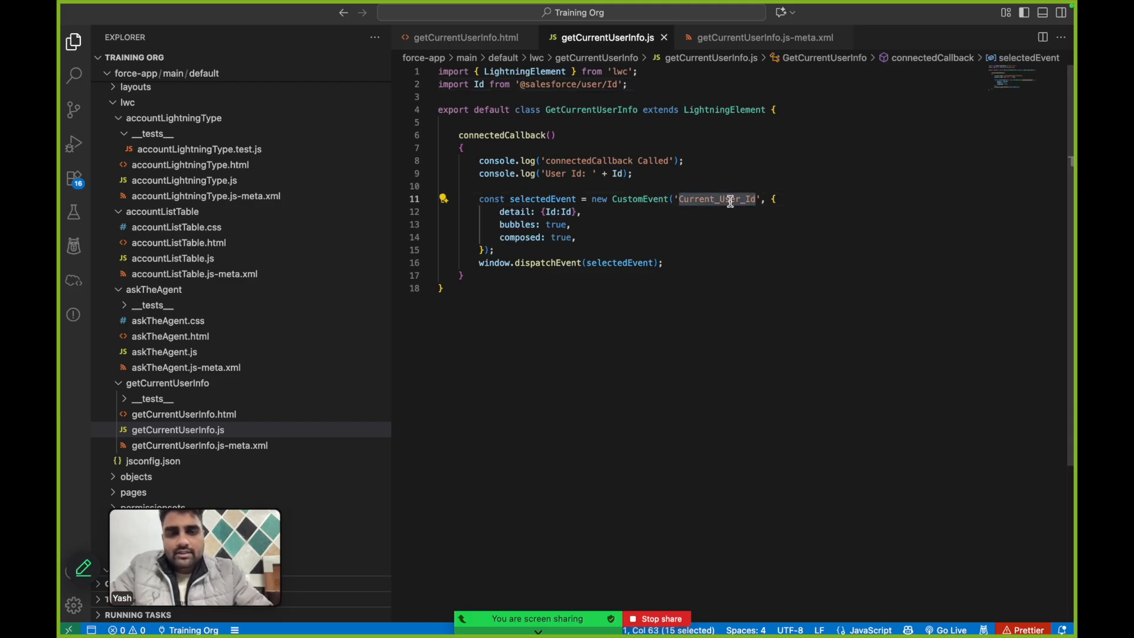
Switch back to the browser and open Salesforce Setup from the My Person Account record
key("ctrl+Left")
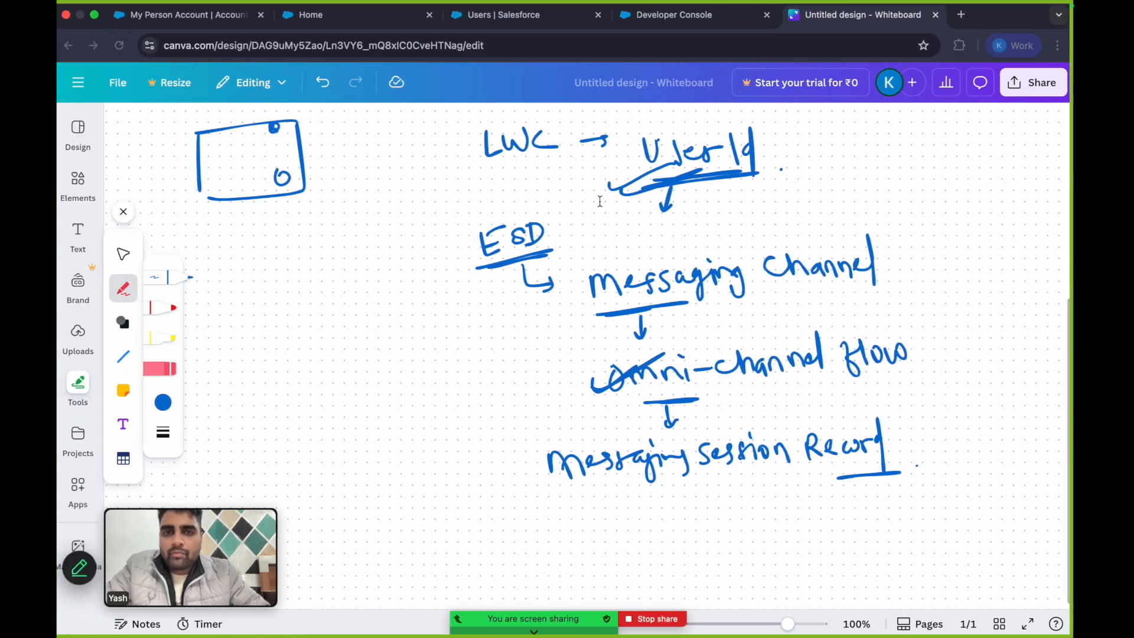
left_click(331, 15)
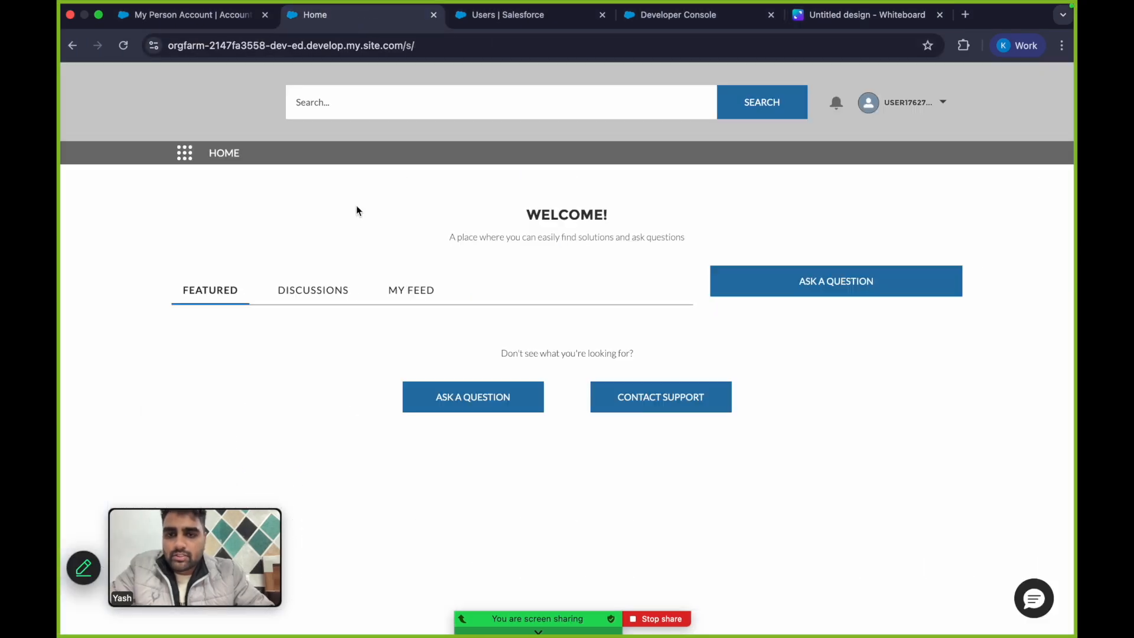
left_click(210, 20)
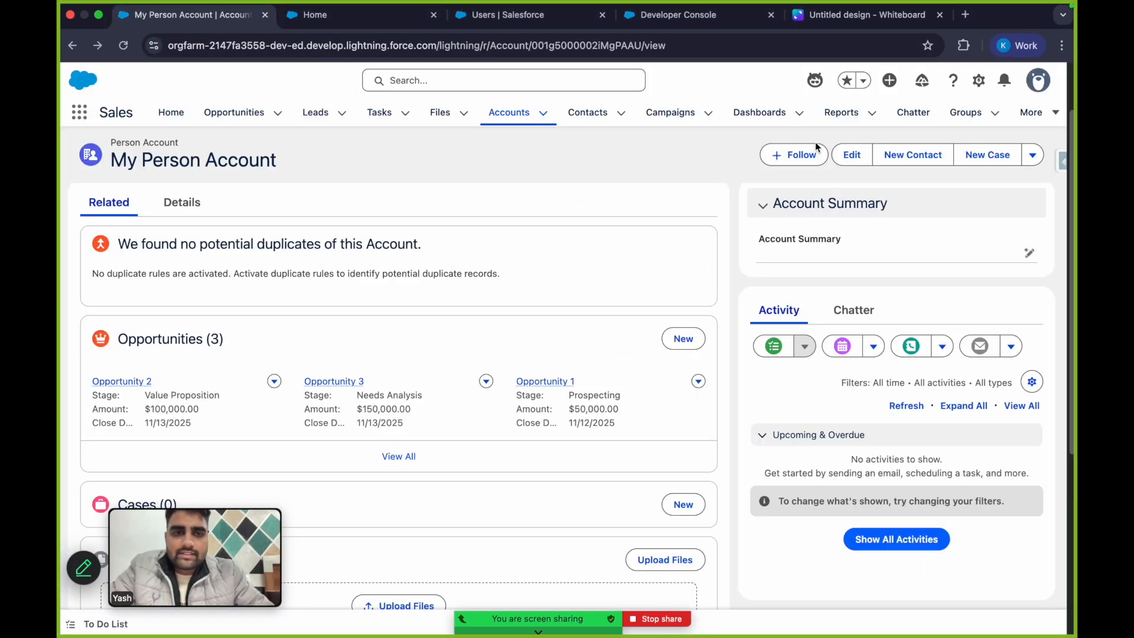
left_click(979, 81)
left_click(875, 141)
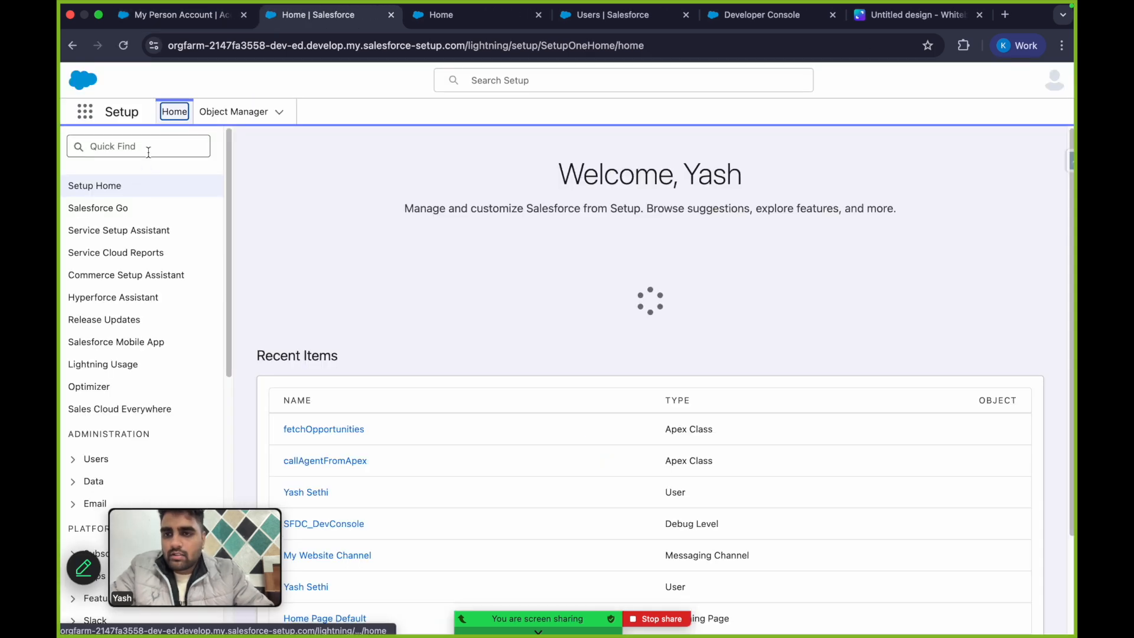
Search Setup for "site", open All Sites and launch the Experience Builder for My Website
left_click(146, 147)
type("site")
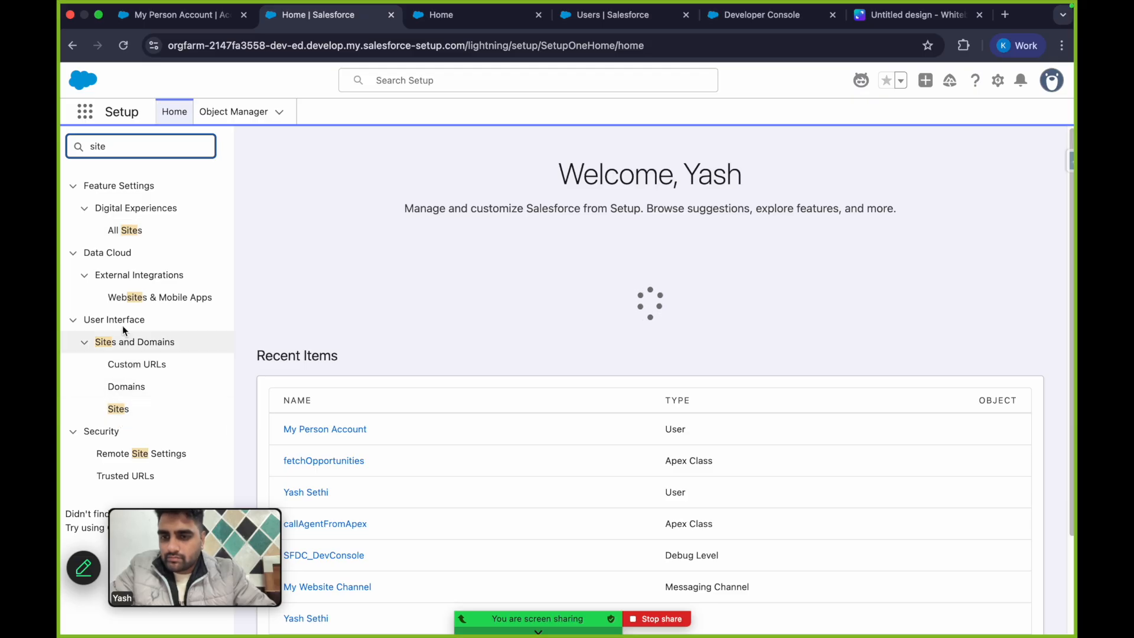
left_click(131, 231)
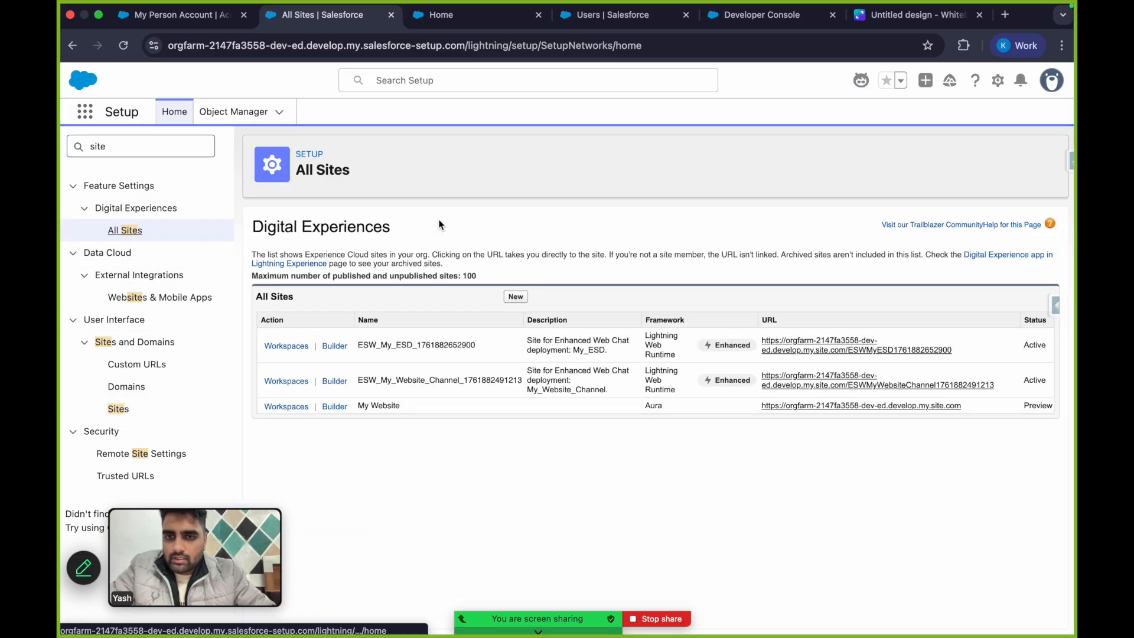
left_click(334, 407)
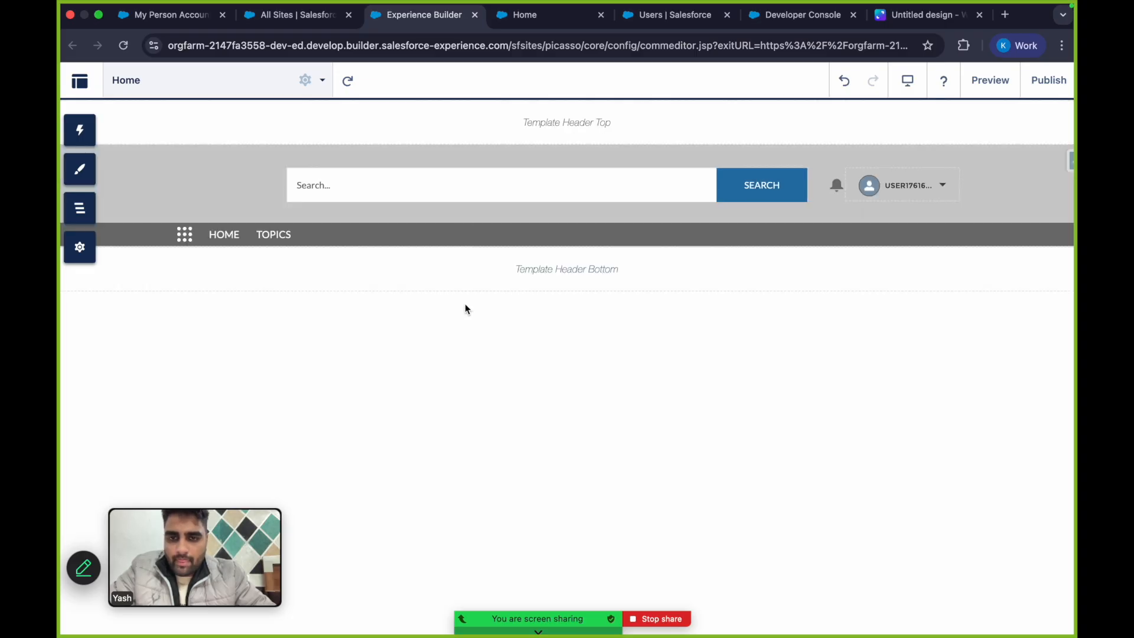
Check the master label in getCurrentUserInfo.js-meta.xml in VS Code, and inspect the Community Home component's properties on the Experience Builder Home page
left_click_drag(166, 513, 145, 543)
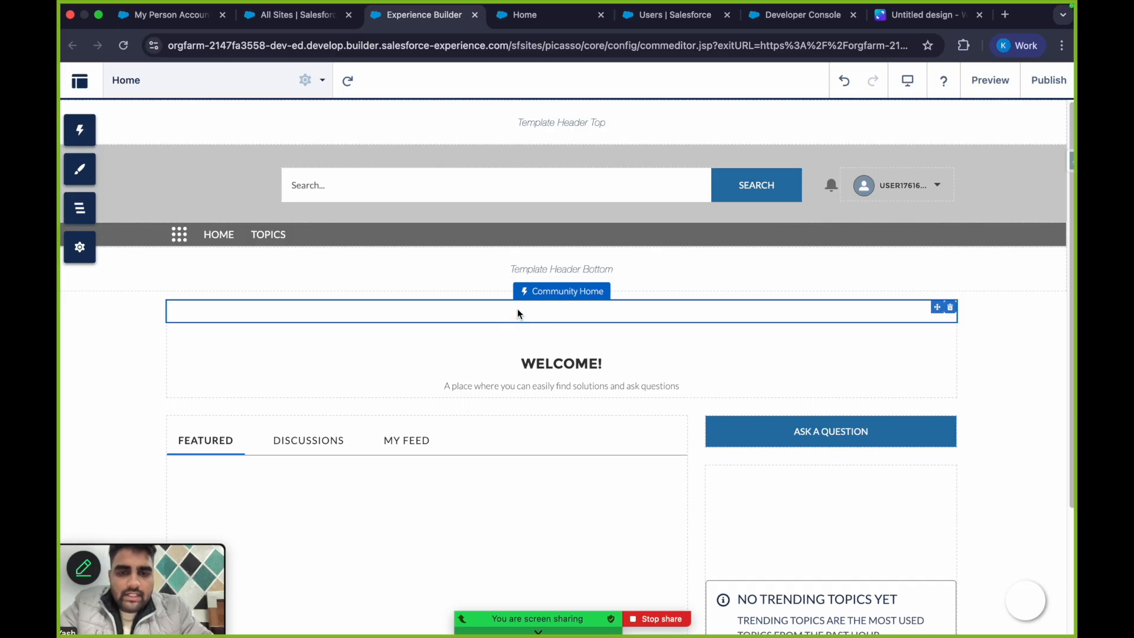
key("ctrl+Right")
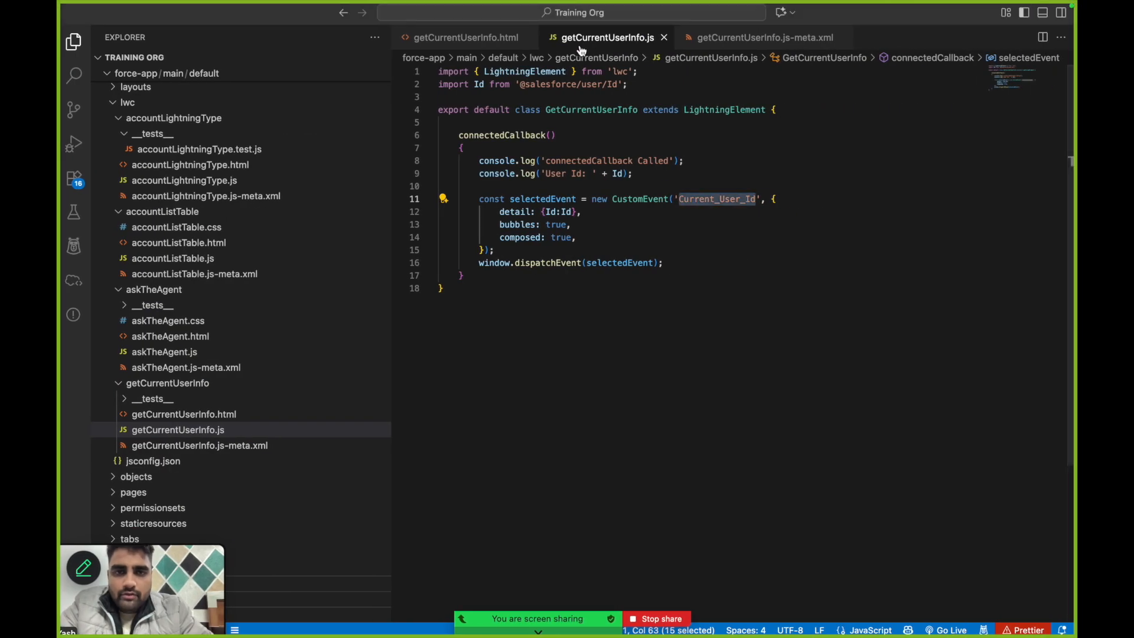
left_click(751, 35)
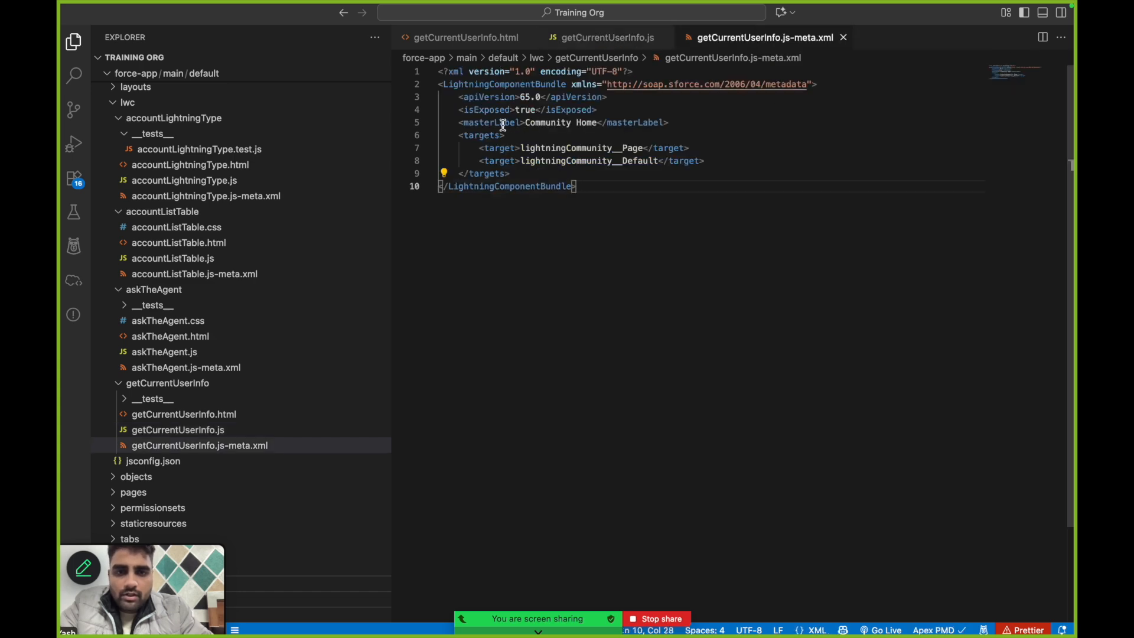
key("ctrl+Left")
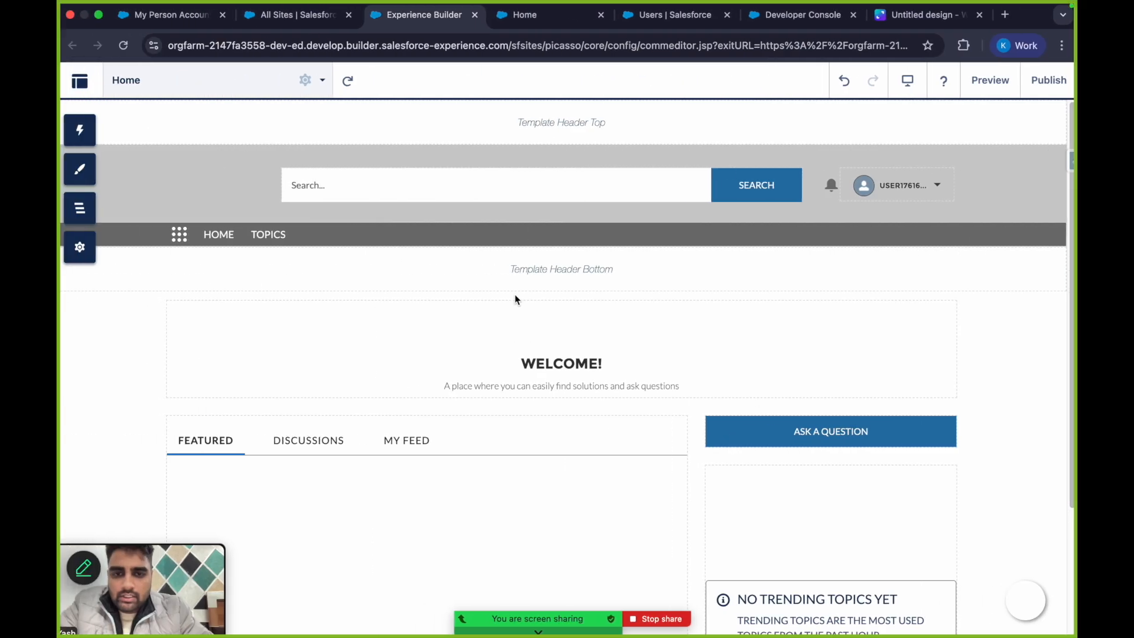
left_click(502, 309)
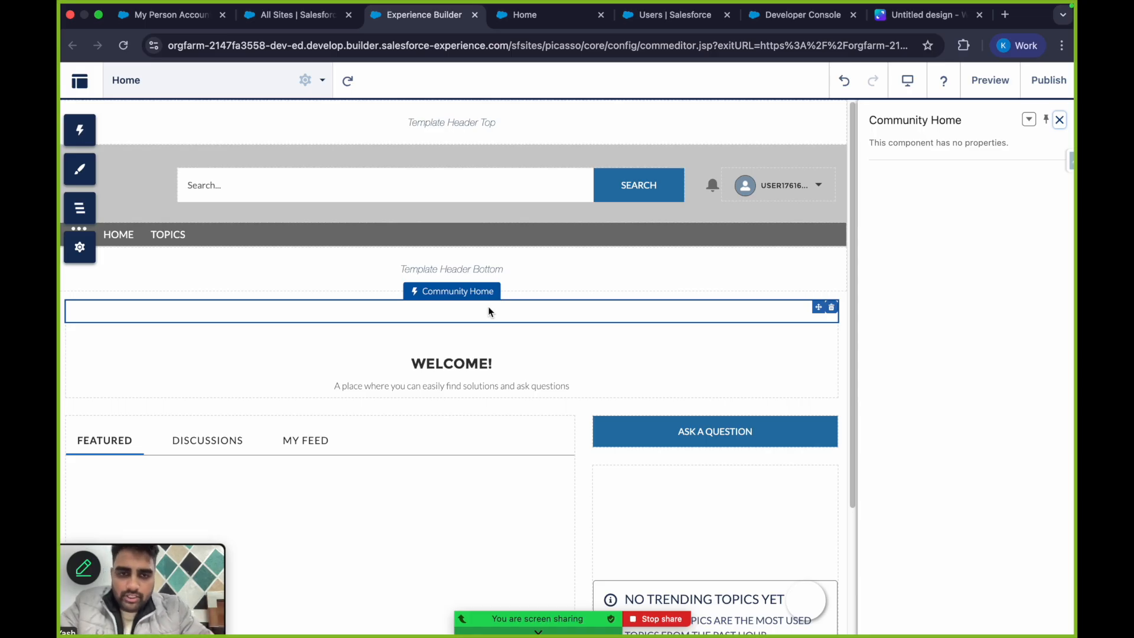
left_click(1060, 120)
Switch to VS Code and highlight the CustomEvent call in getCurrentUserInfo.js
key("ctrl+Right")
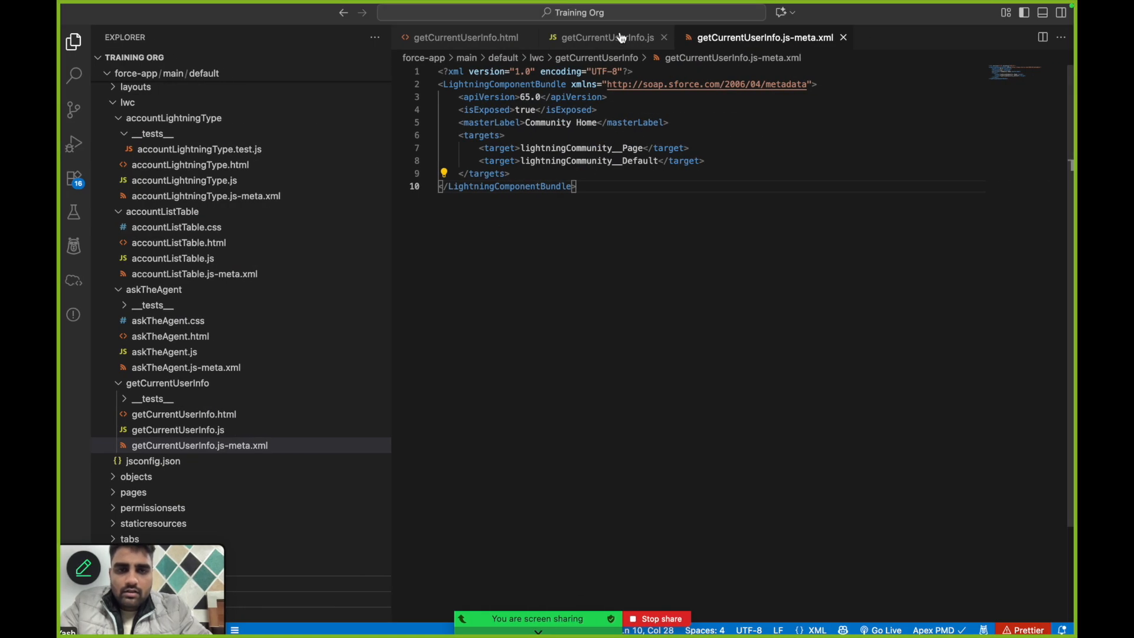
left_click(612, 36)
double_click(640, 199)
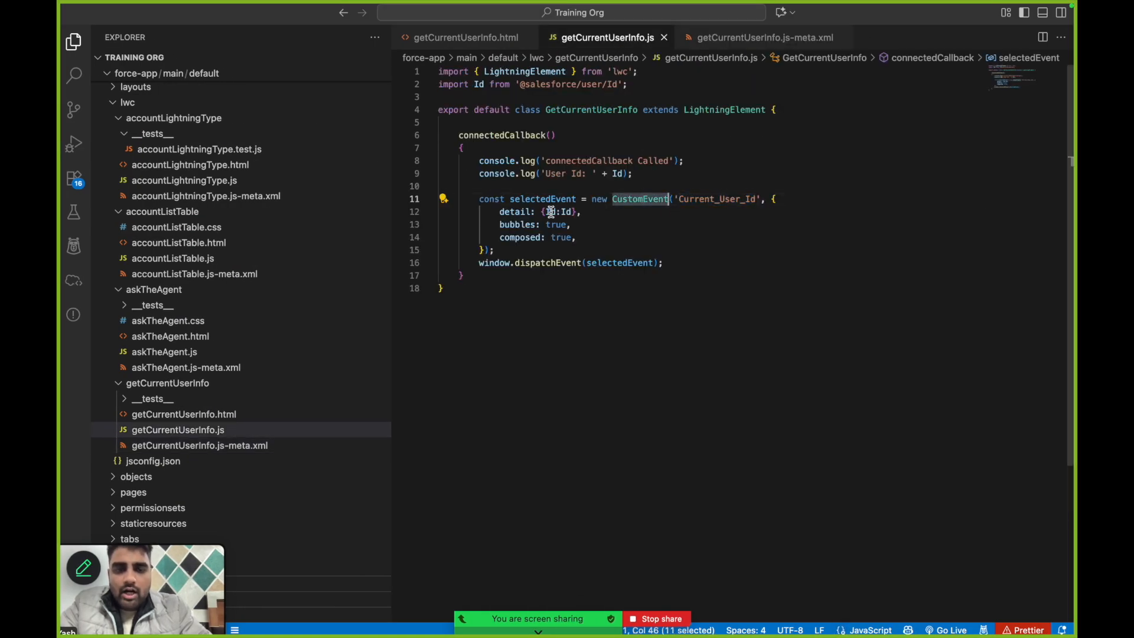
Switch back to Experience Builder and open the site's head markup for editing from the advanced settings
key("ctrl+Left")
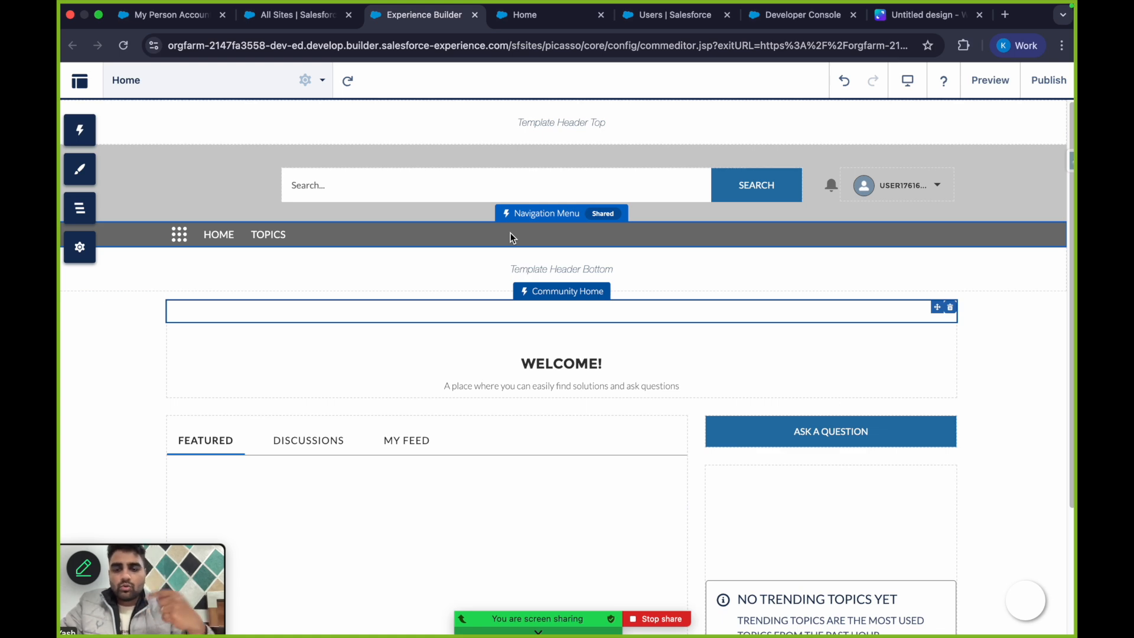
left_click(81, 251)
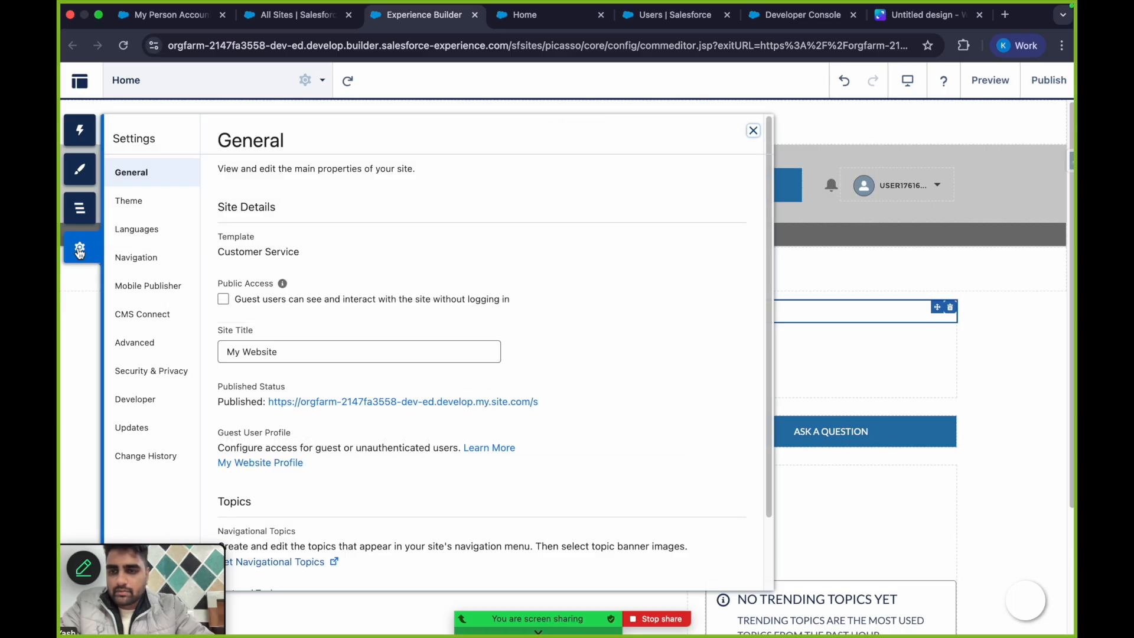
left_click(158, 341)
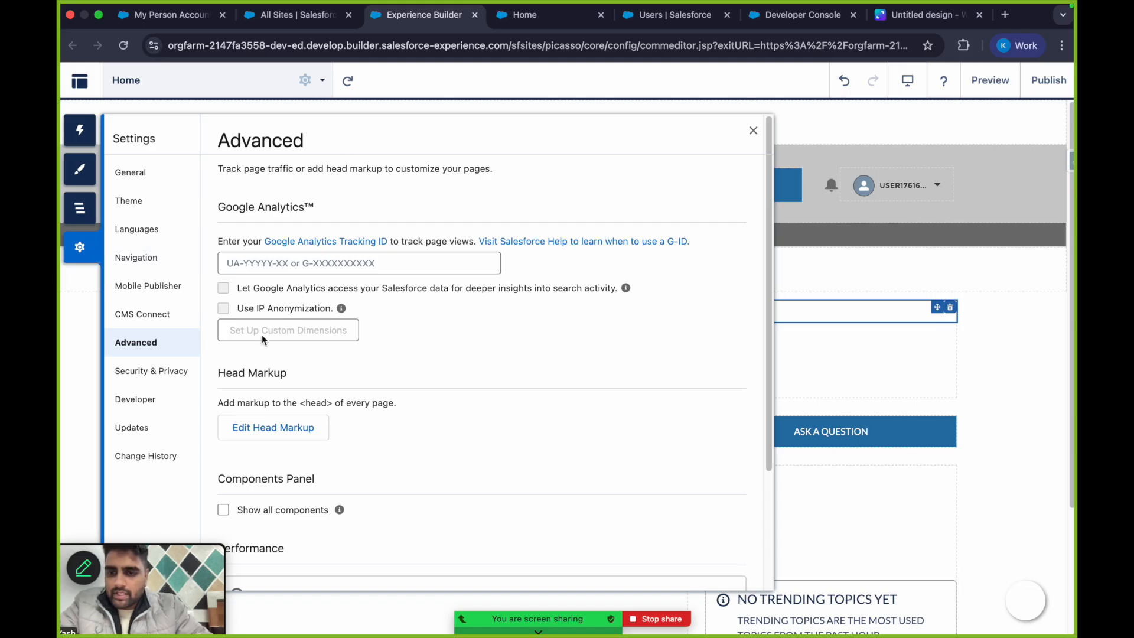
scroll(326, 367, "down", 2)
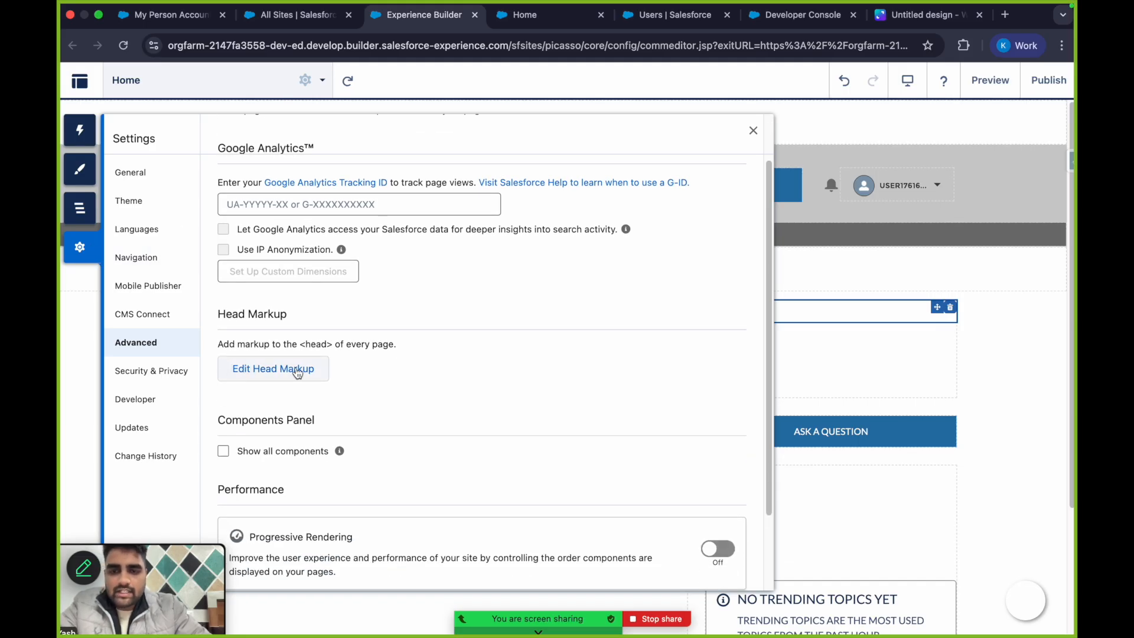
left_click(279, 371)
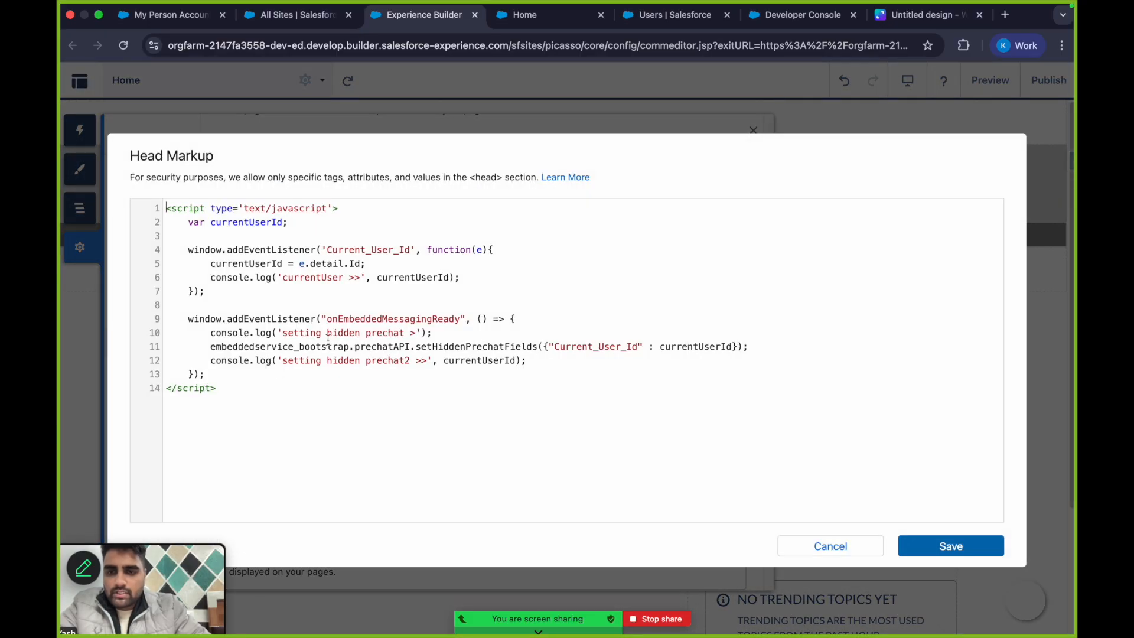
Examine the first addEventListener in the head markup and compare its Current_User_Id event name with the one in the LWC code
left_click_drag(215, 388, 166, 208)
left_click(270, 267)
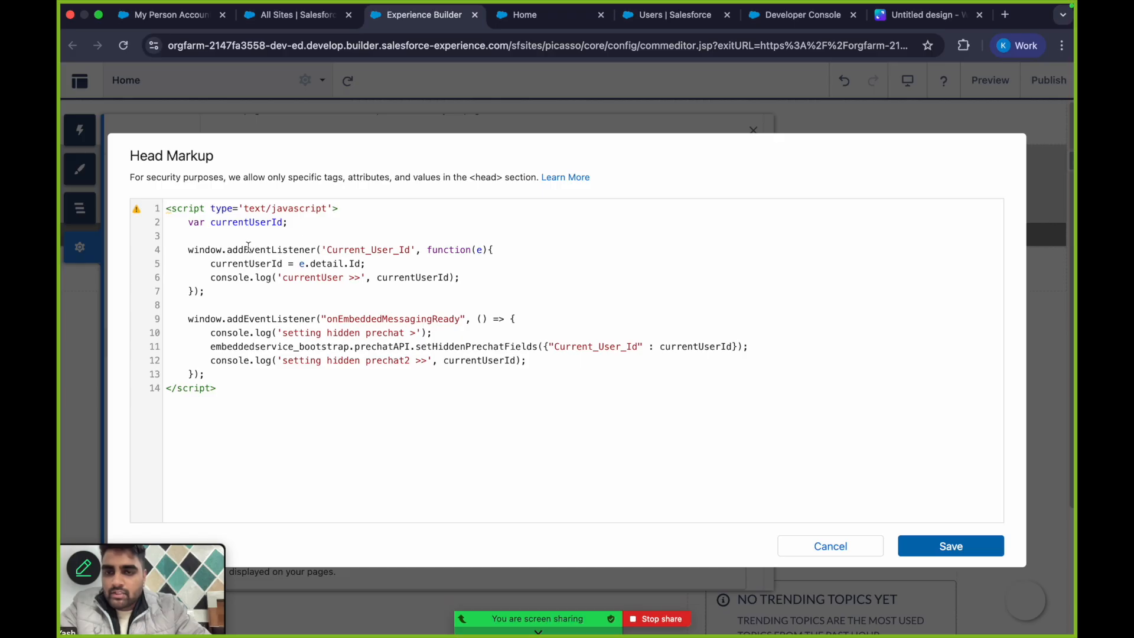
double_click(266, 250)
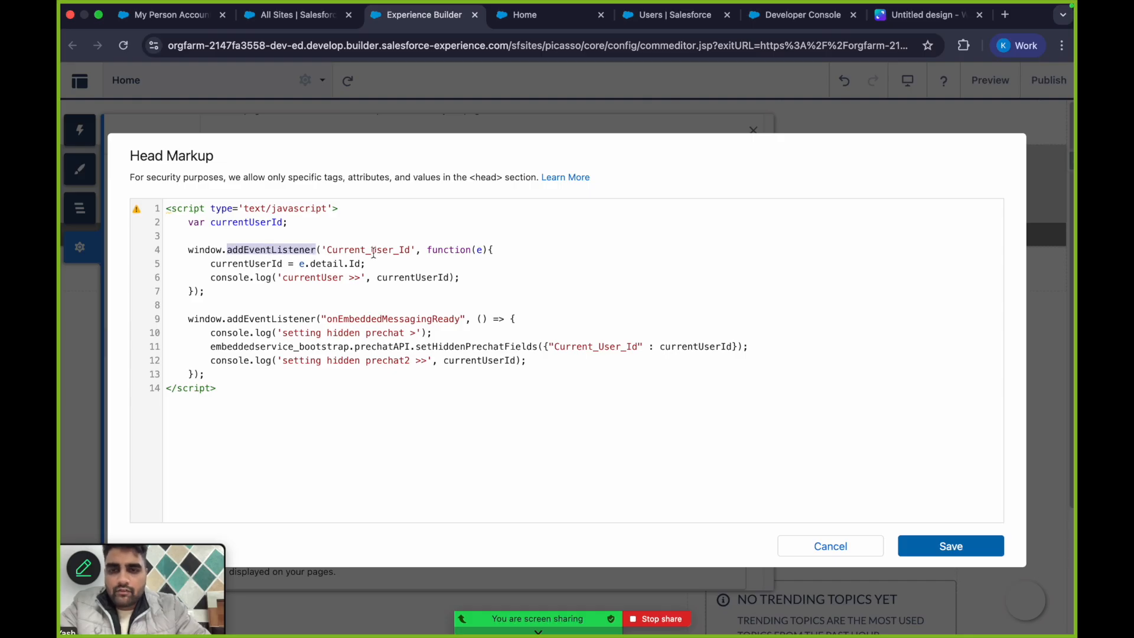
key("super+Tab")
double_click(709, 199)
key("super+Tab")
left_click(378, 251)
double_click(378, 251)
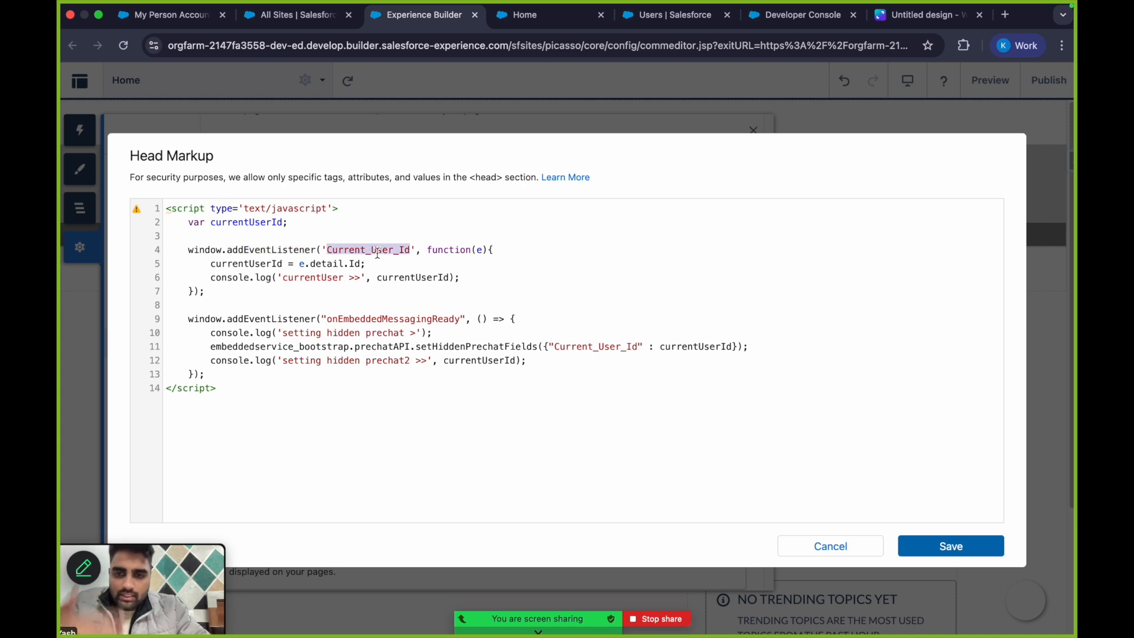
Trace how e.detail.Id is assigned to currentUserId, highlighting the variable and its declaration in the script
left_click_drag(299, 264, 359, 264)
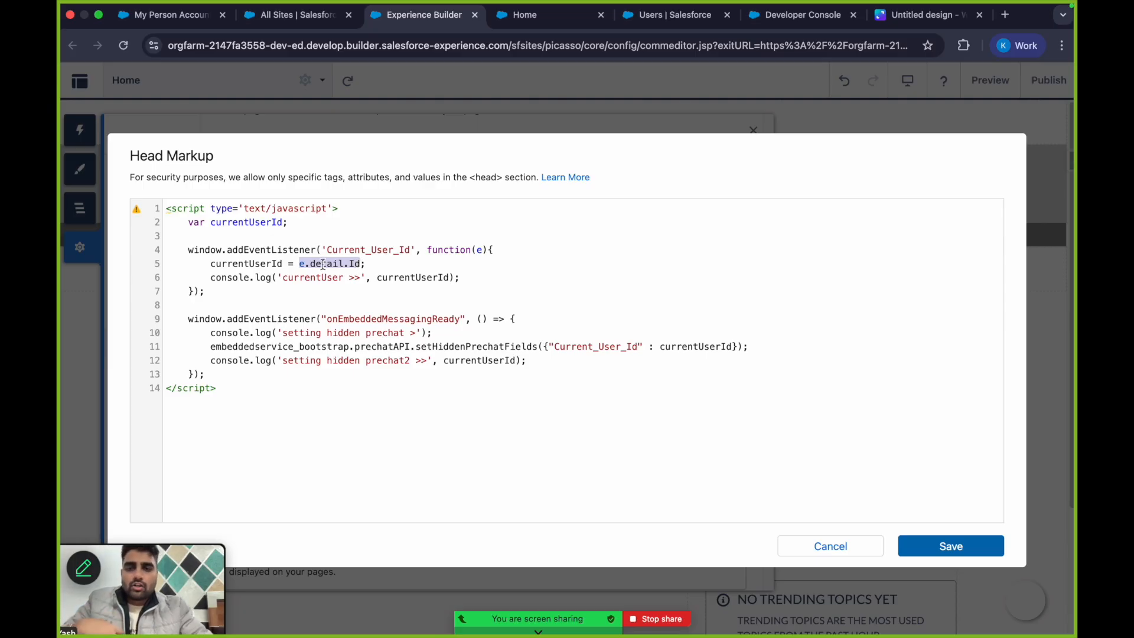
double_click(244, 264)
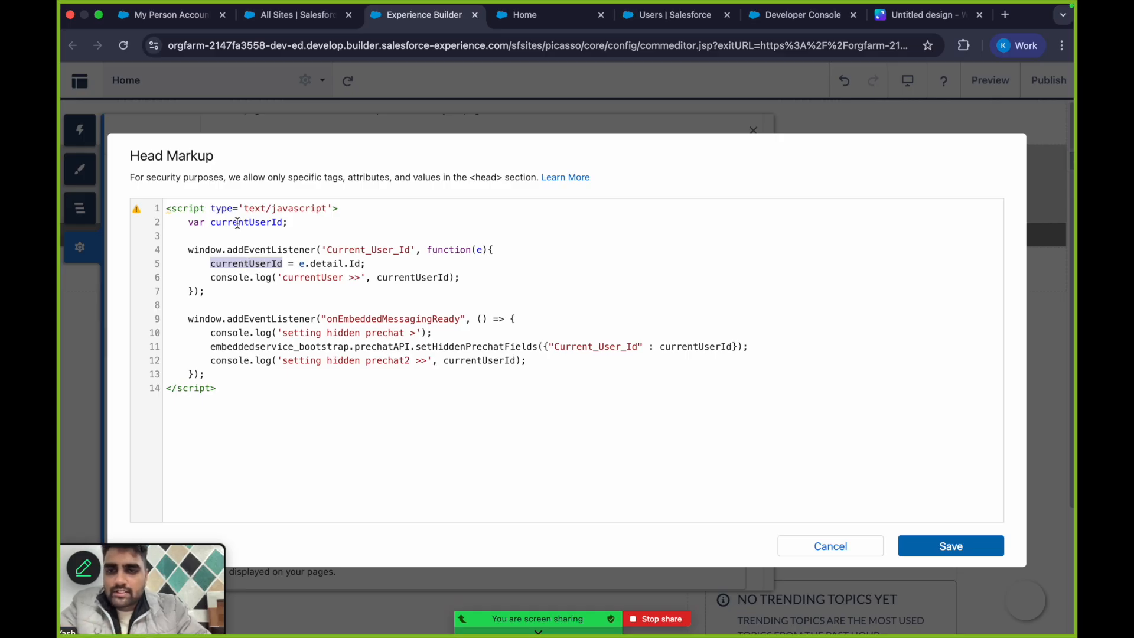
left_click_drag(188, 223, 311, 223)
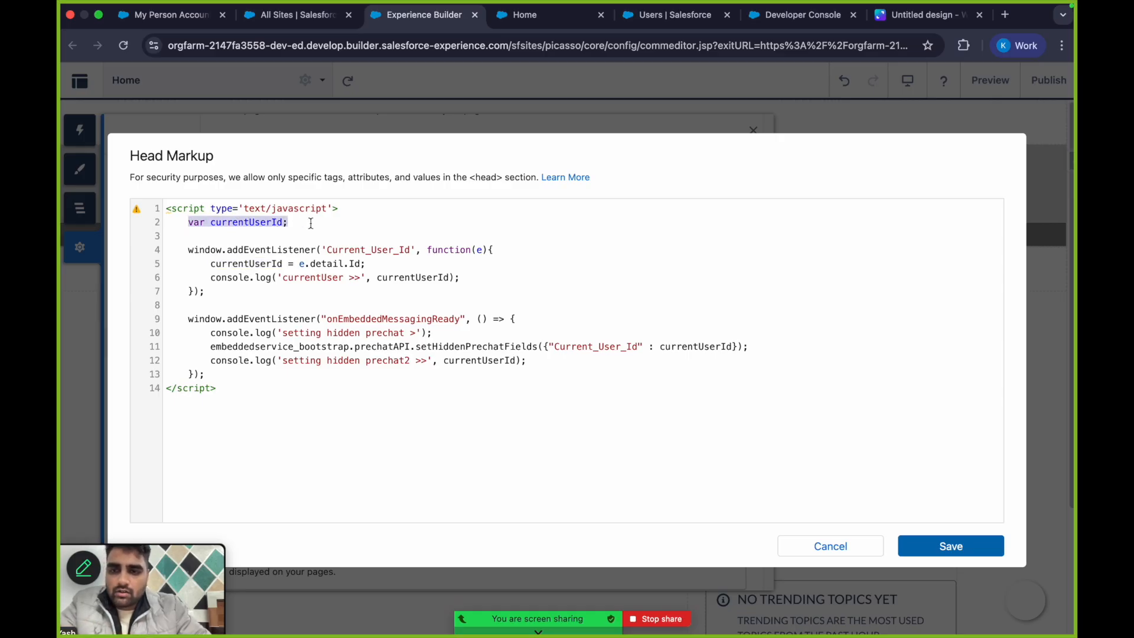
left_click(311, 223)
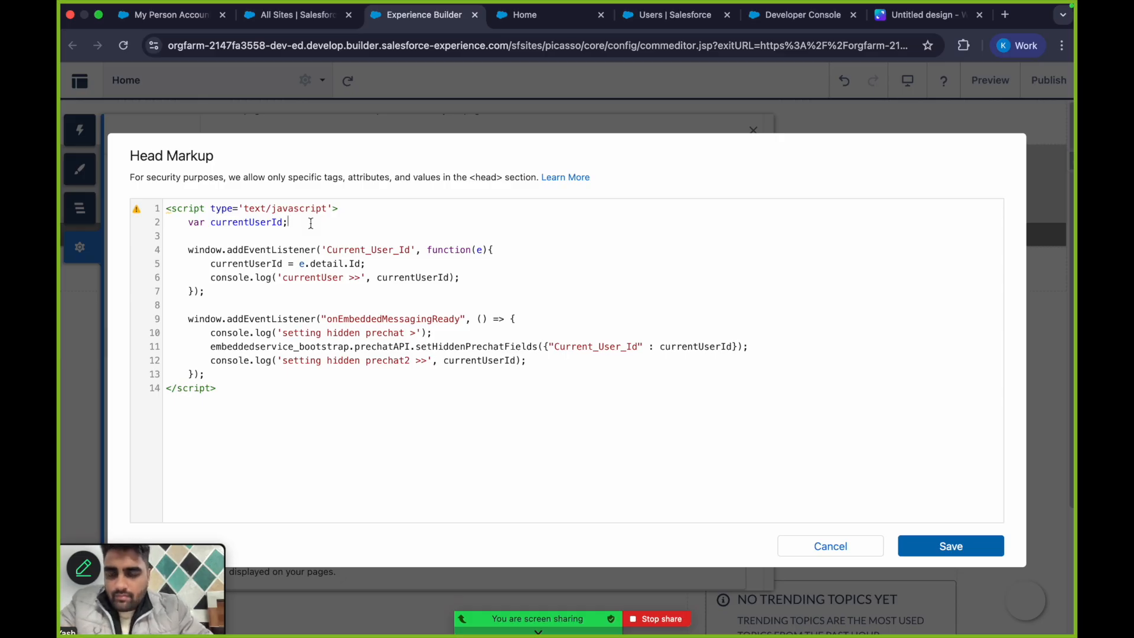
double_click(251, 265)
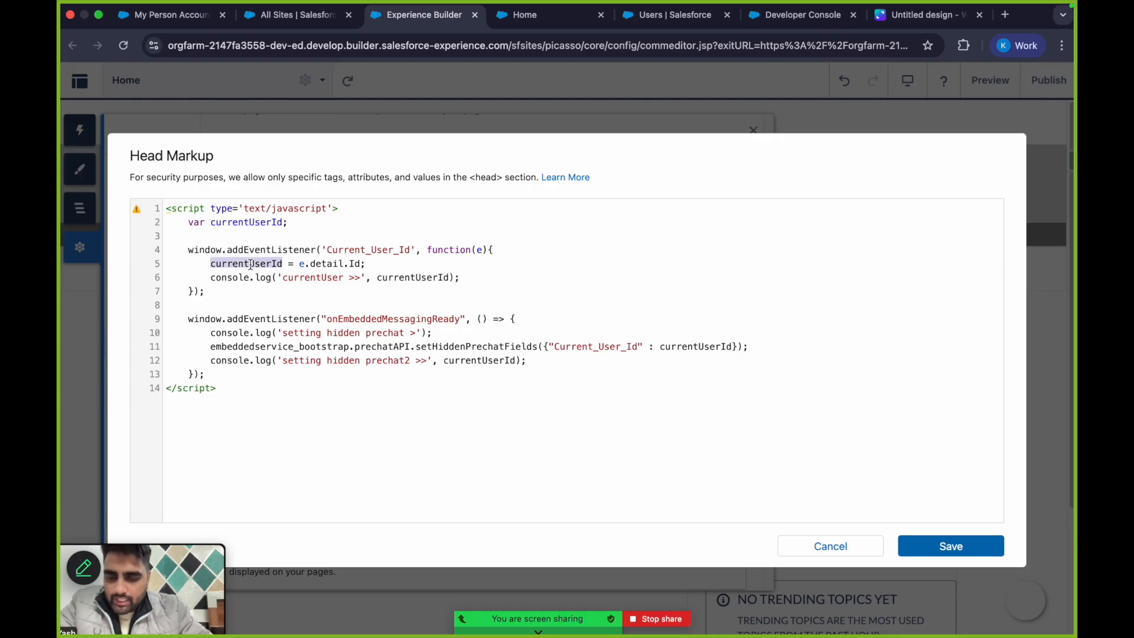
View the site's Home page, and highlight the user Id in the URL of the My Person Account user record
left_click(561, 17)
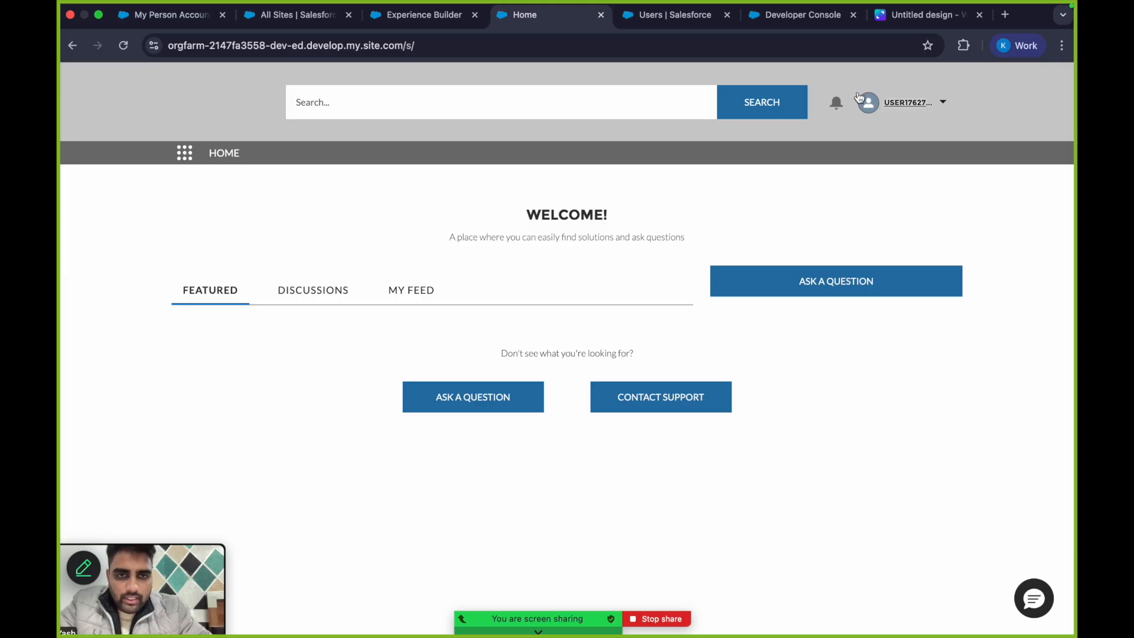
left_click(674, 13)
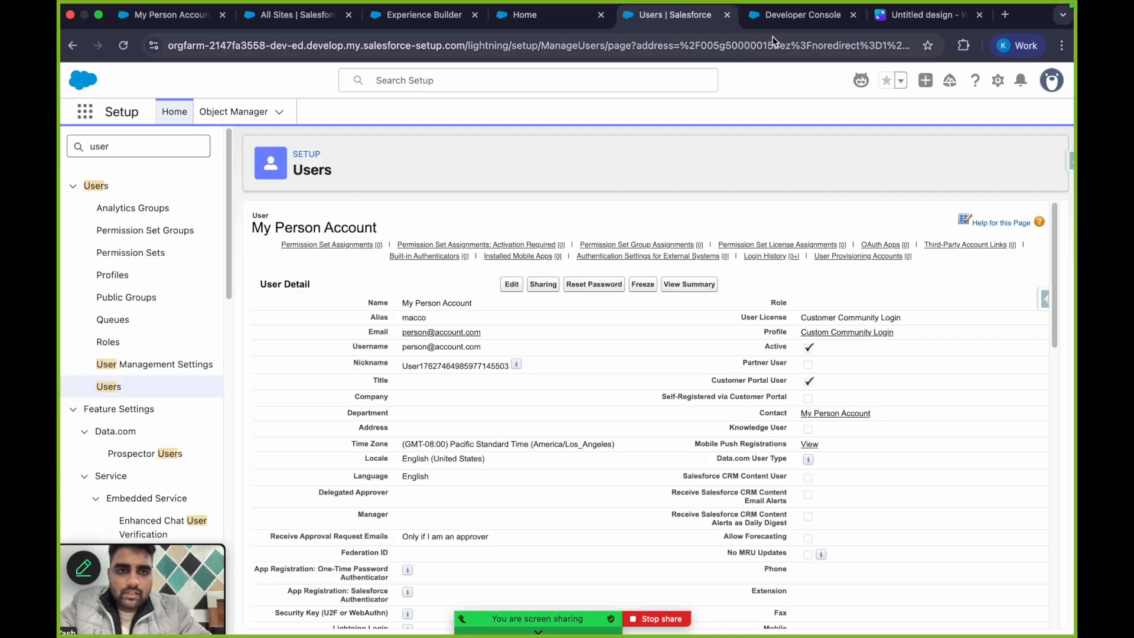
left_click(760, 45)
double_click(777, 45)
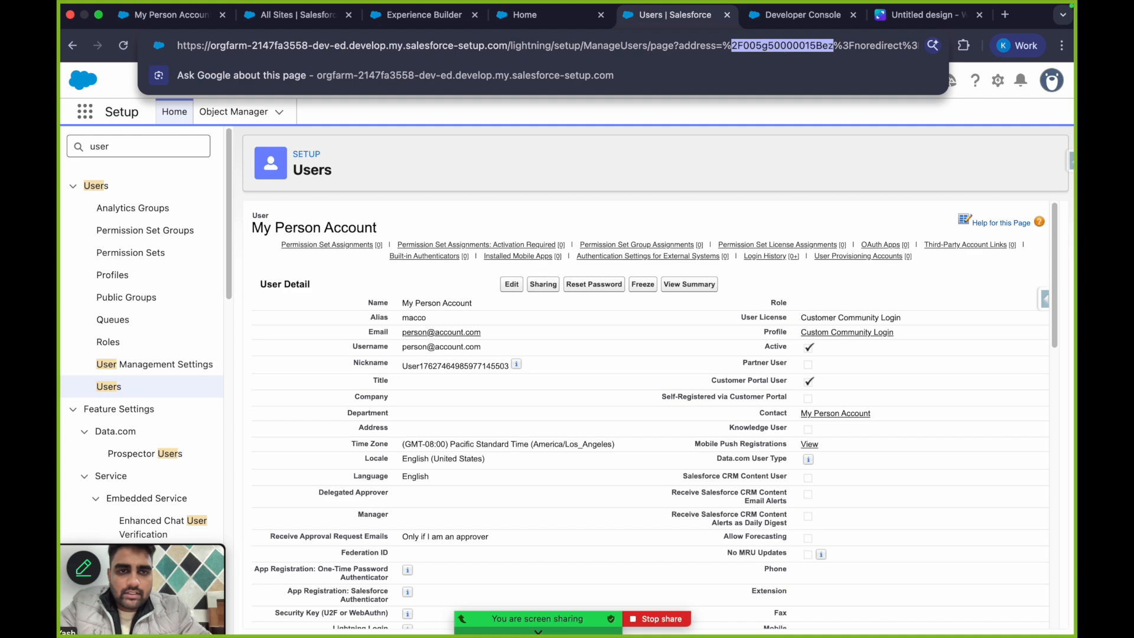
Return to the head markup and examine the onEmbeddedMessagingReady listener, highlighting embeddedservice_bootstrap, prechatAPI, setHiddenPrechatFields and the Current_User_Id field
left_click(391, 18)
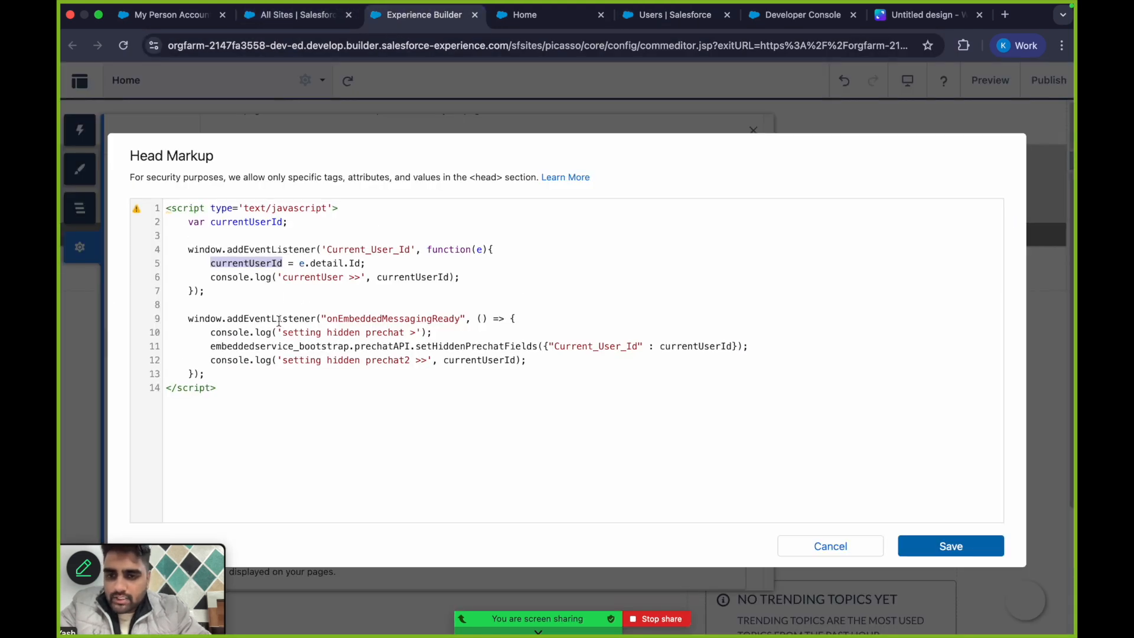
double_click(202, 320)
double_click(283, 319)
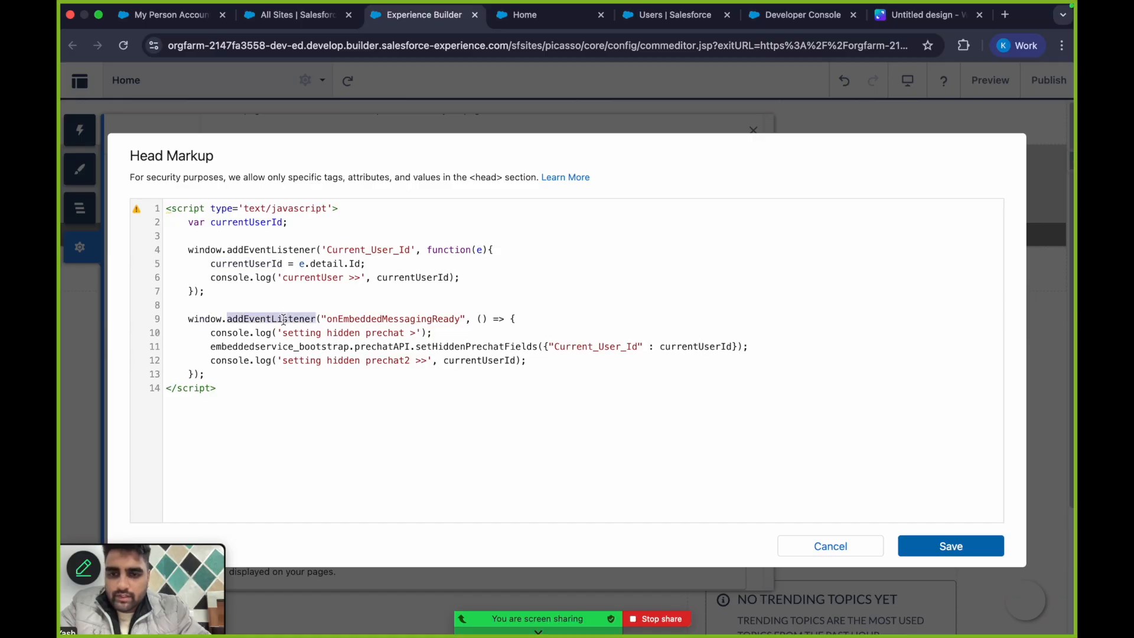
double_click(383, 321)
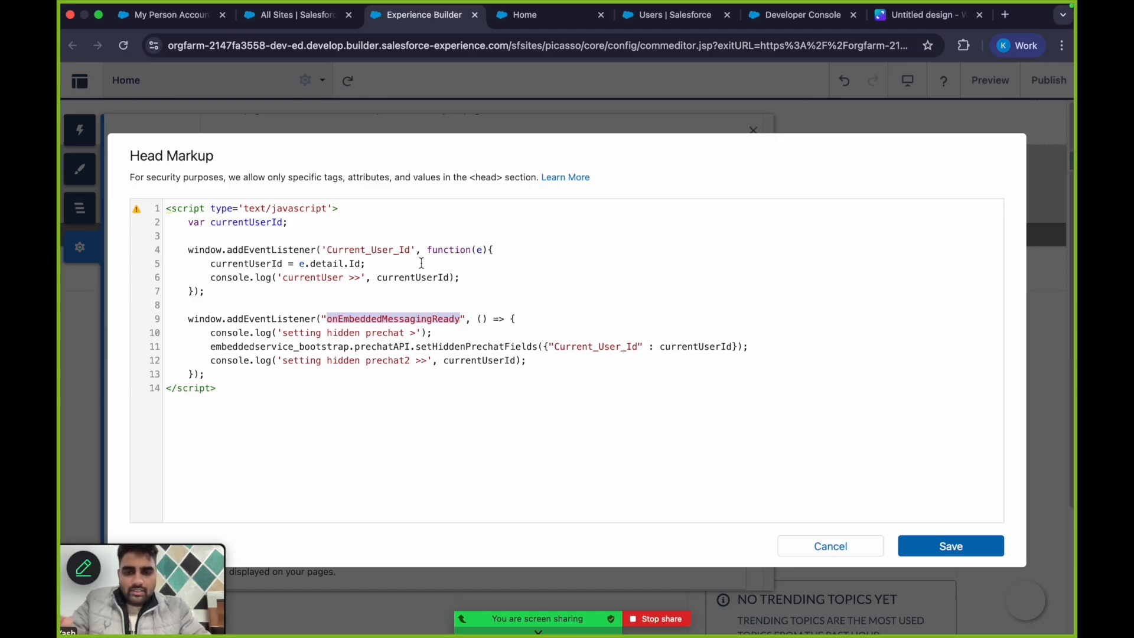
double_click(280, 346)
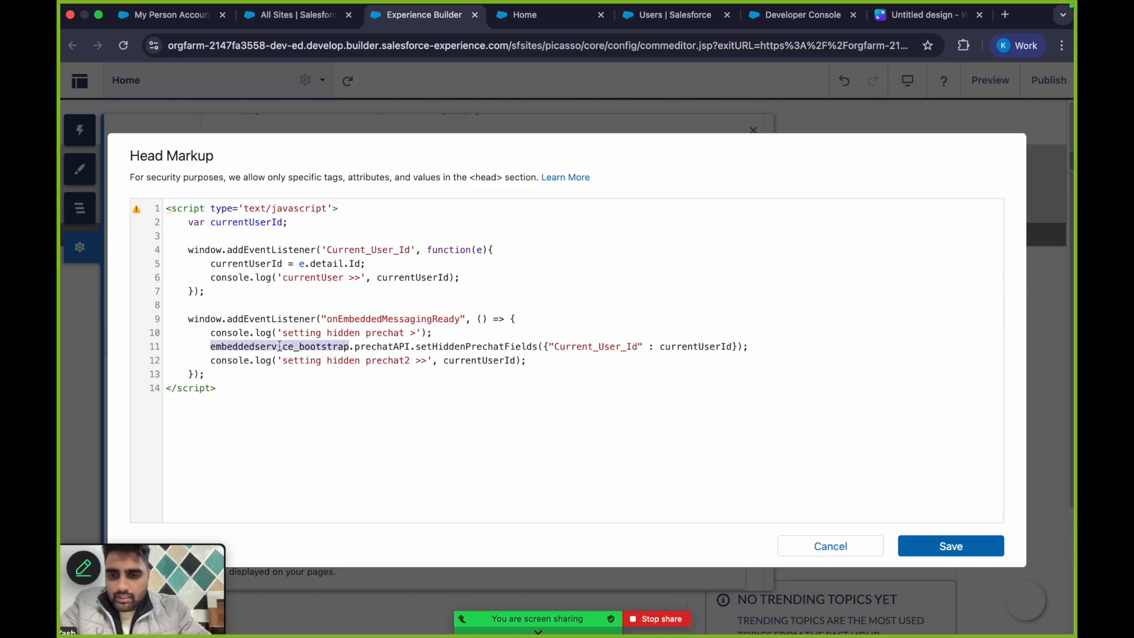
double_click(380, 347)
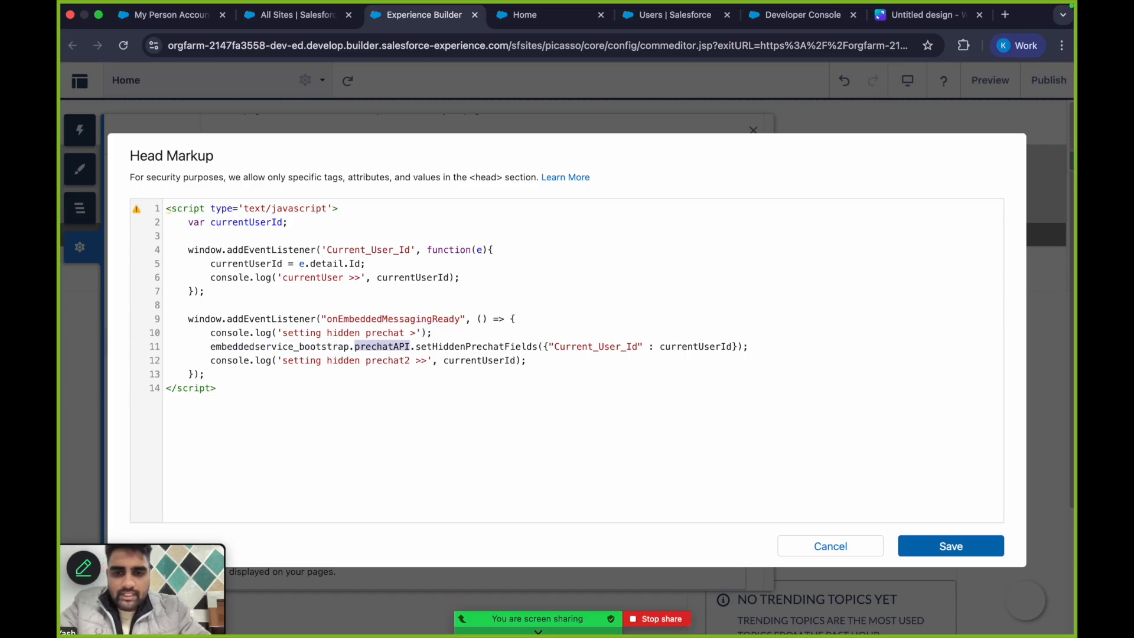
double_click(476, 346)
double_click(595, 347)
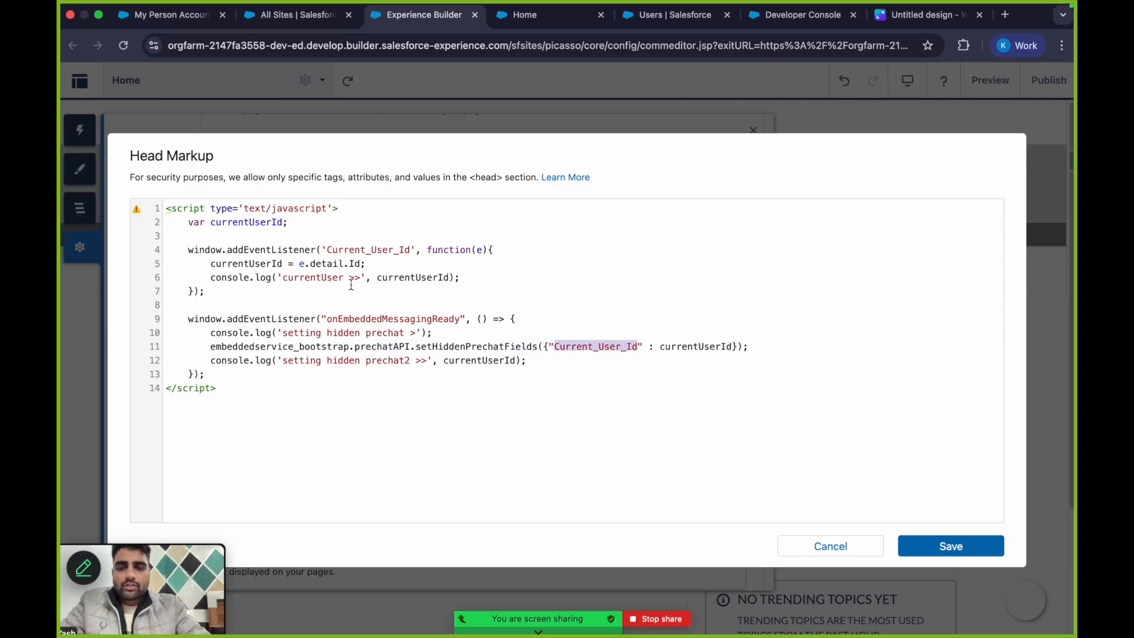
Compare the currentUserId assignment with the value passed to the Current_User_Id hidden prechat field, and switch to the Canva whiteboard
double_click(243, 261)
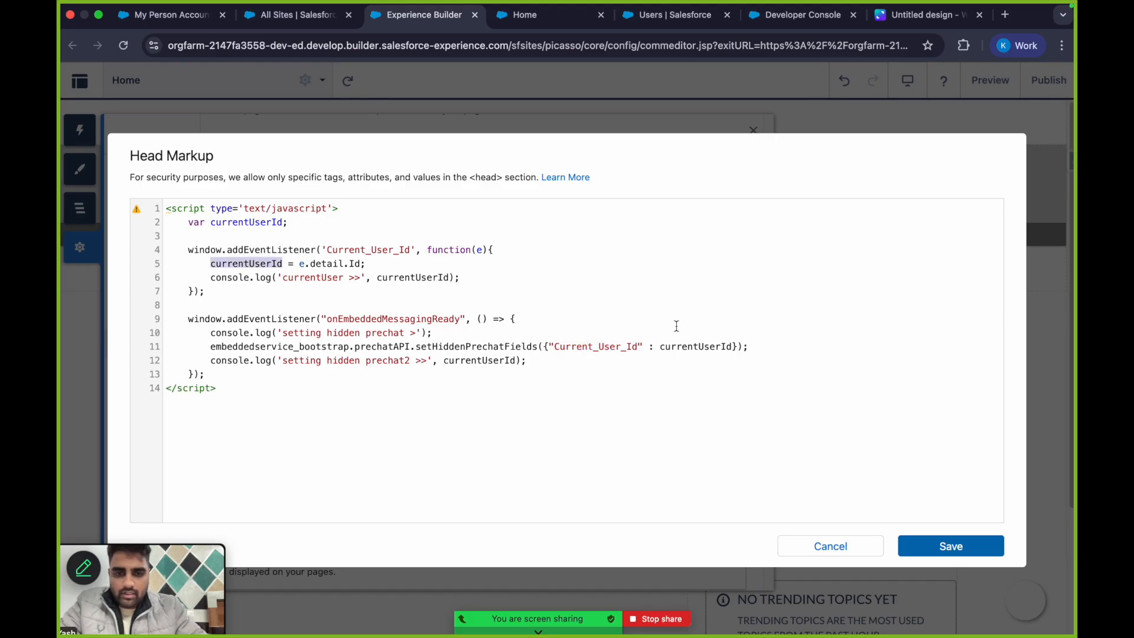
double_click(607, 349)
left_click(607, 348)
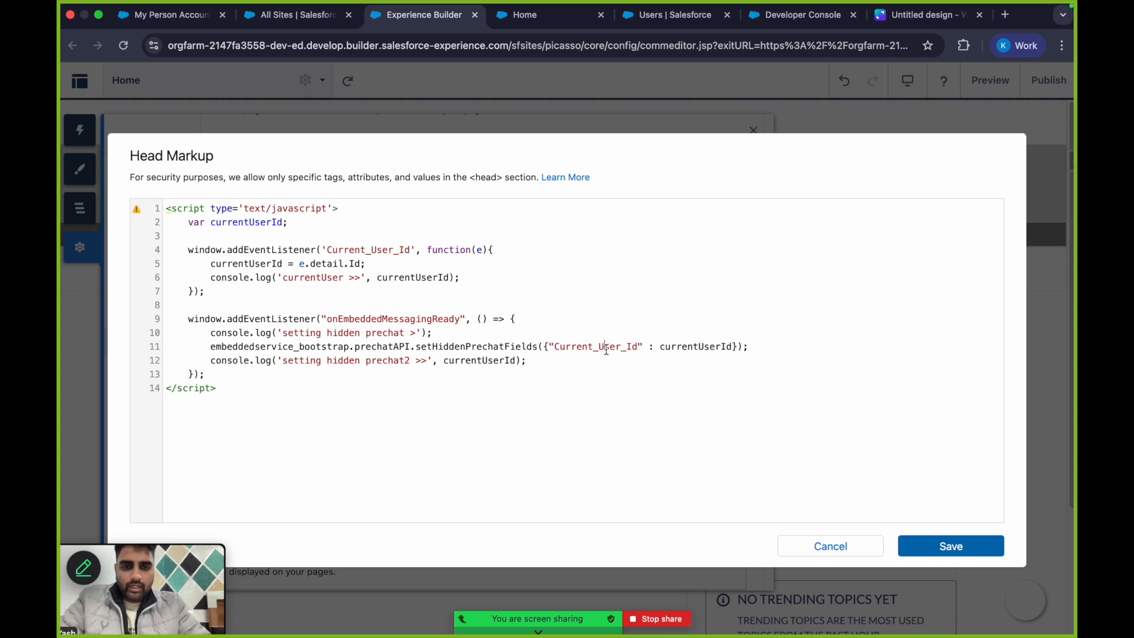
double_click(700, 347)
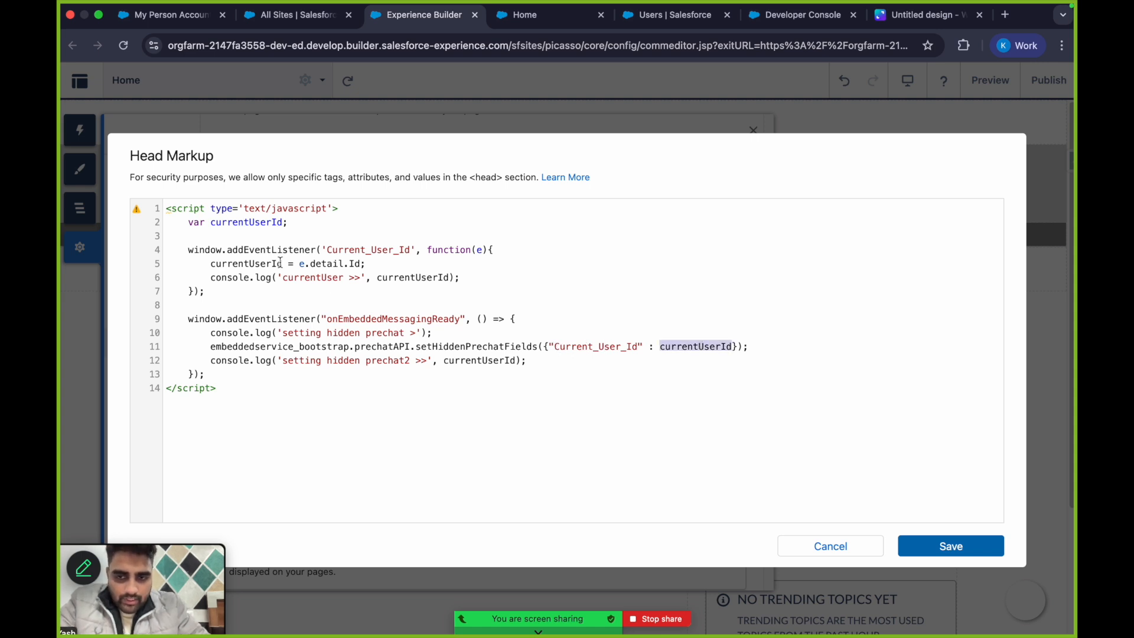
double_click(588, 346)
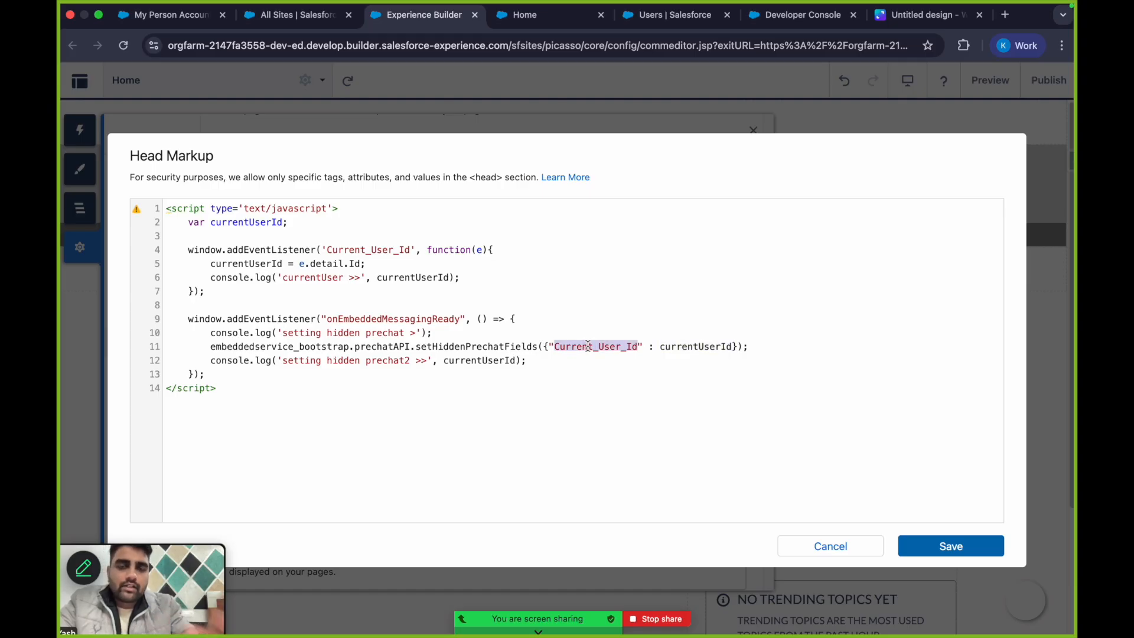
left_click(540, 361)
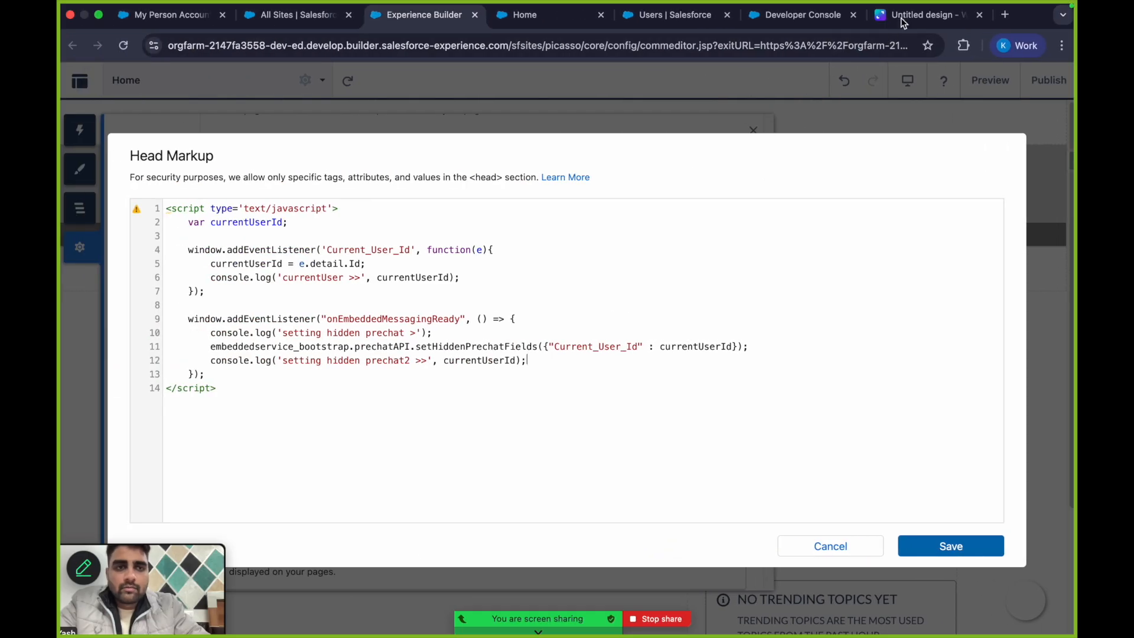
left_click(899, 17)
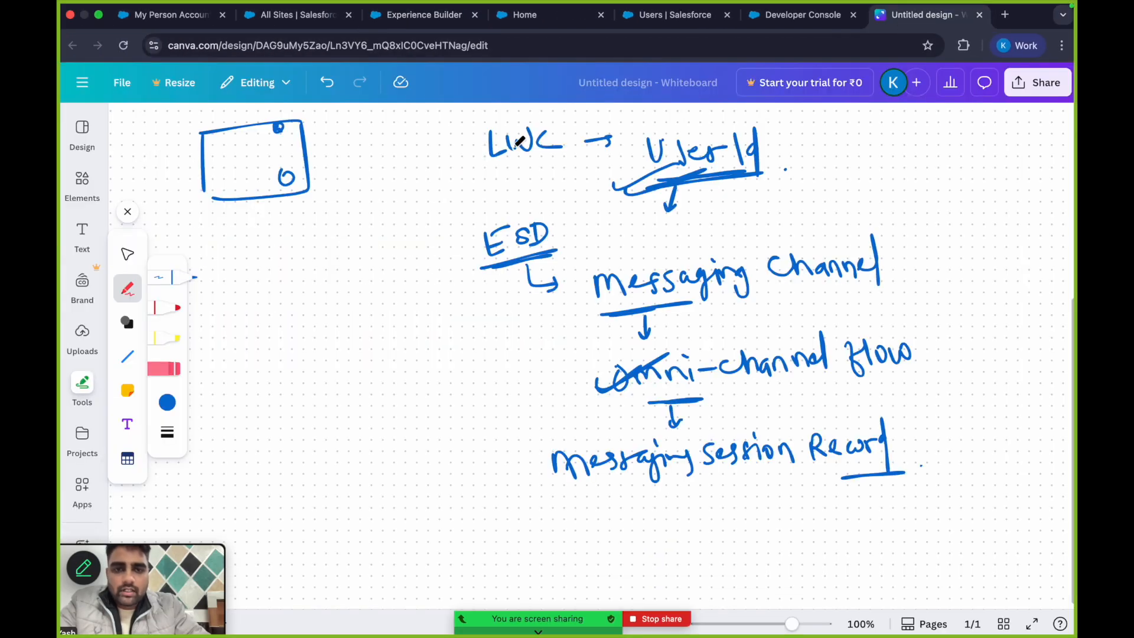
Draw check marks over the LWC and ESD labels on the whiteboard
left_click_drag(471, 174, 535, 125)
left_click_drag(450, 264, 555, 210)
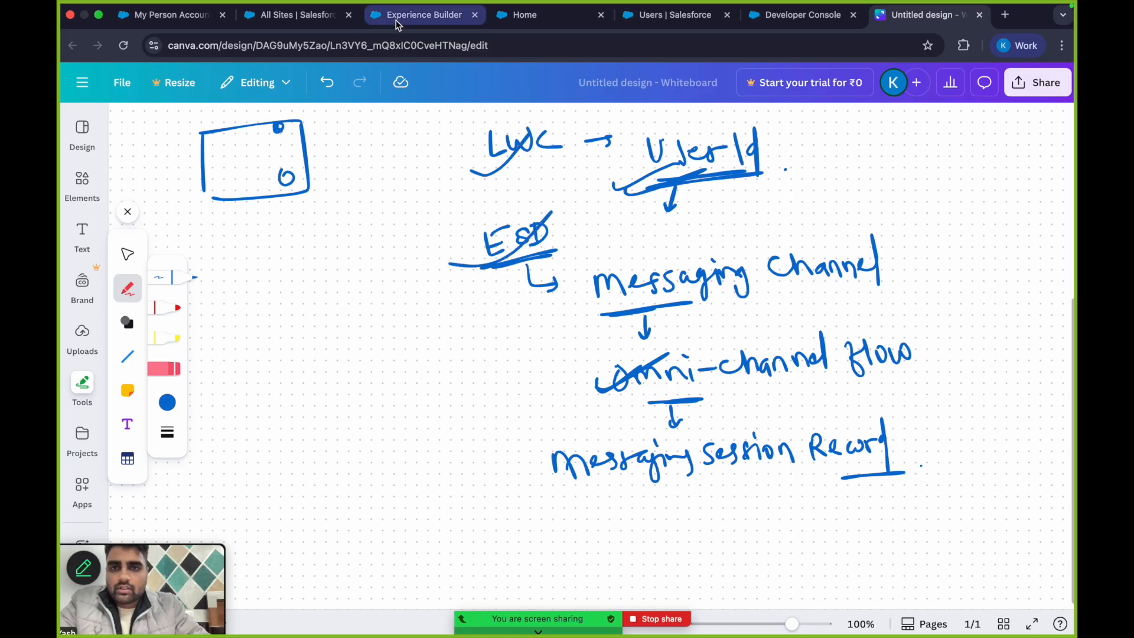
Switch to Salesforce Setup, find Embedded Service Deployments by searching for "embedded", and review the My ESD deployment settings
double_click(151, 144)
key("BackSpace")
type("embedded")
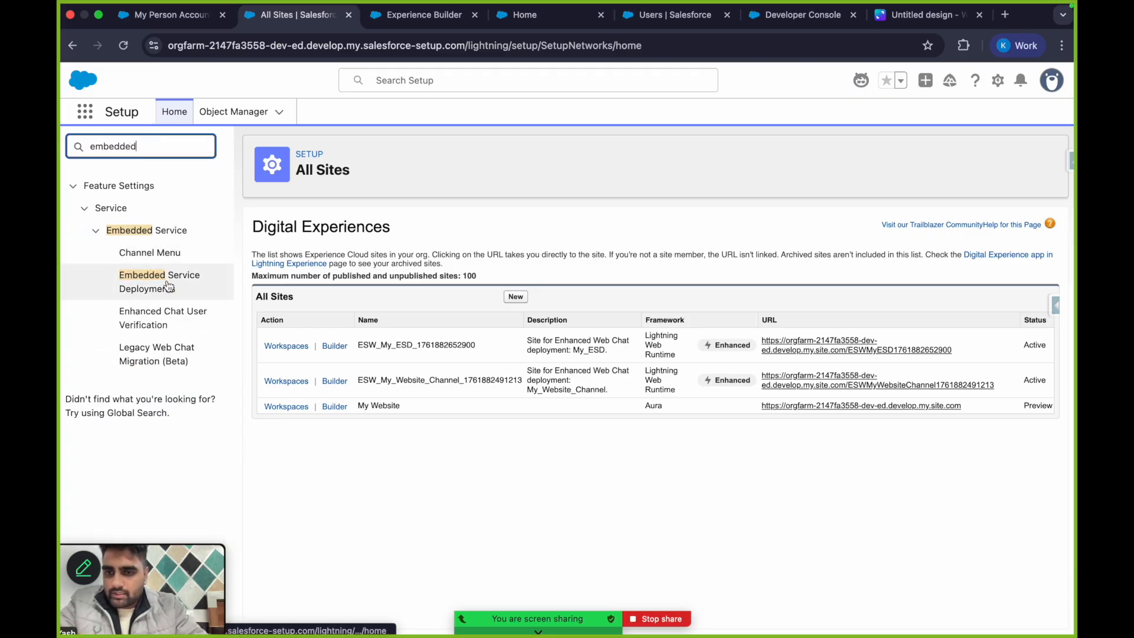
left_click(168, 285)
scroll(451, 357, "down", 2)
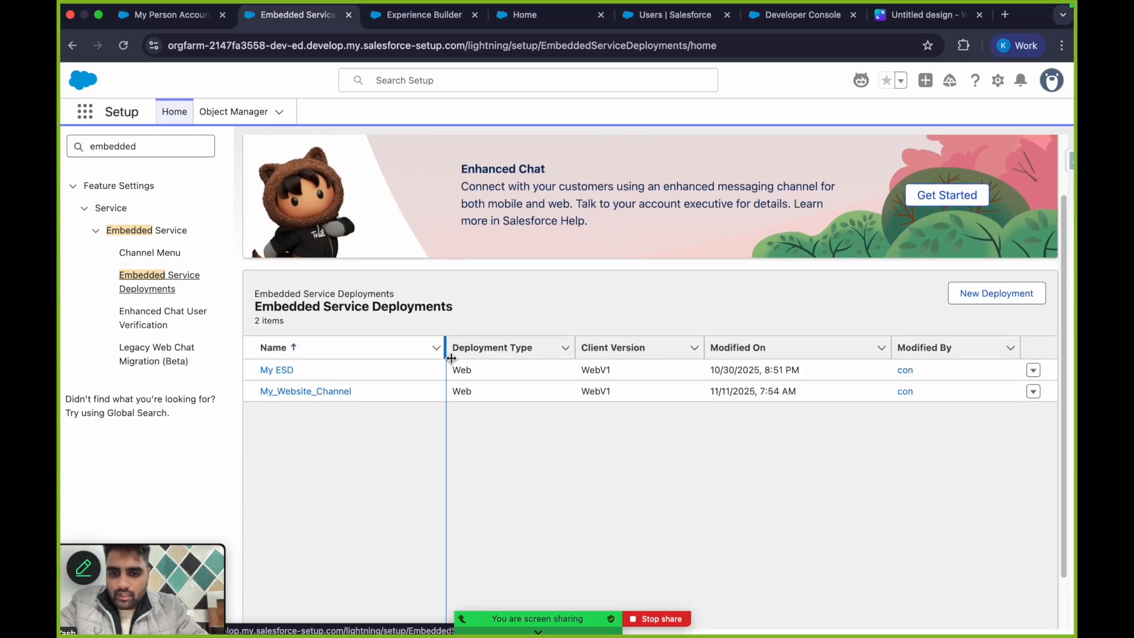
left_click(276, 404)
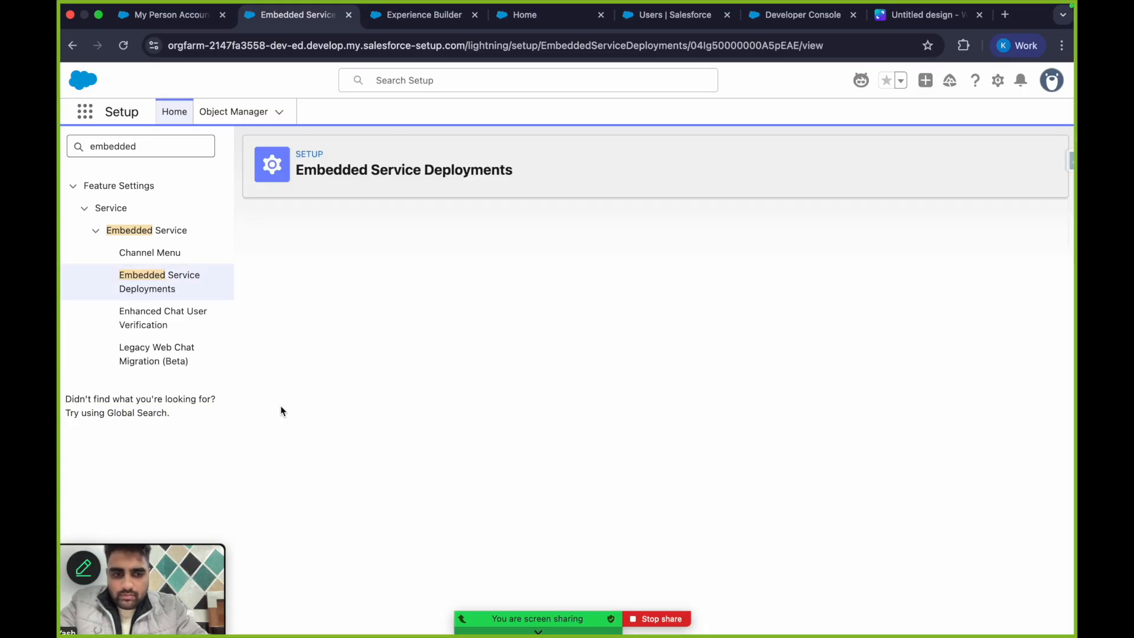
scroll(486, 271, "down", 4)
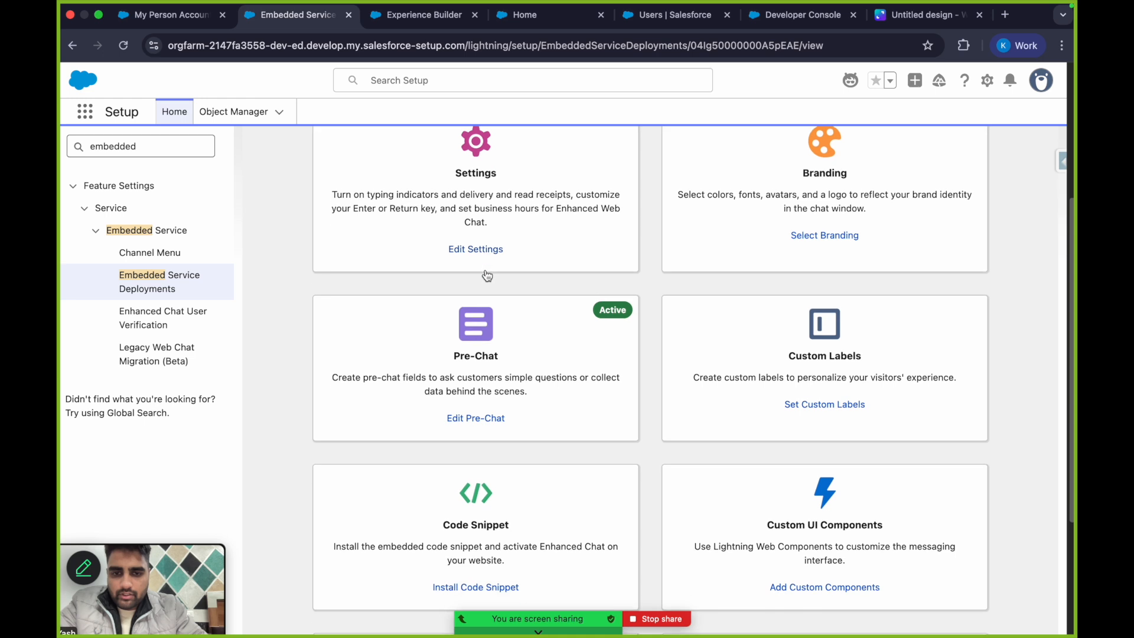
scroll(484, 275, "up", 5)
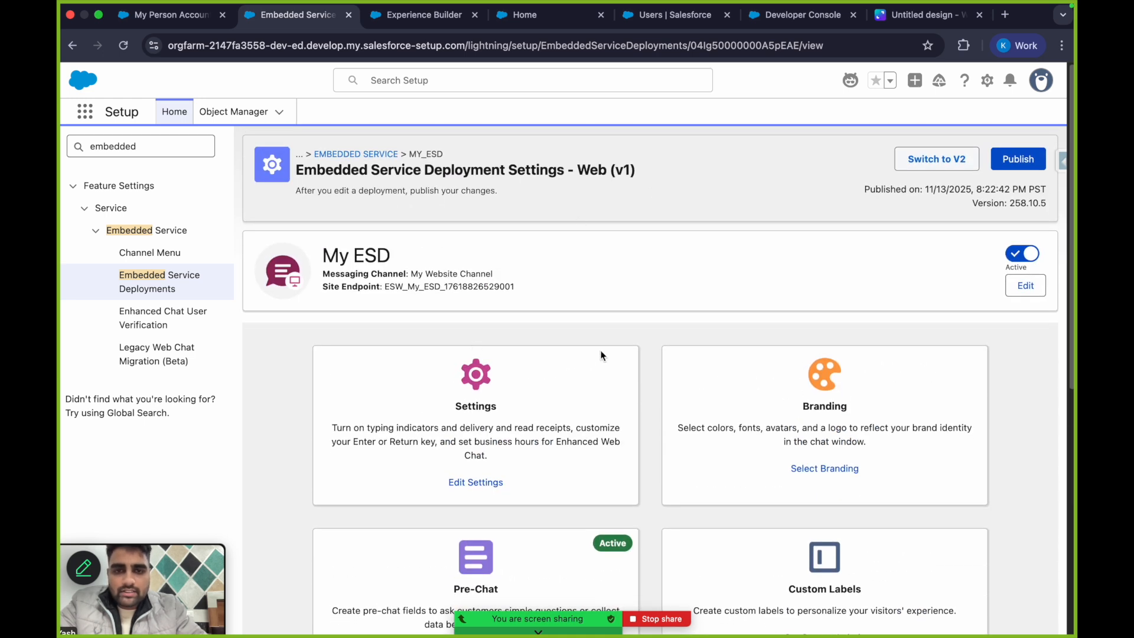
scroll(481, 342, "down", 5)
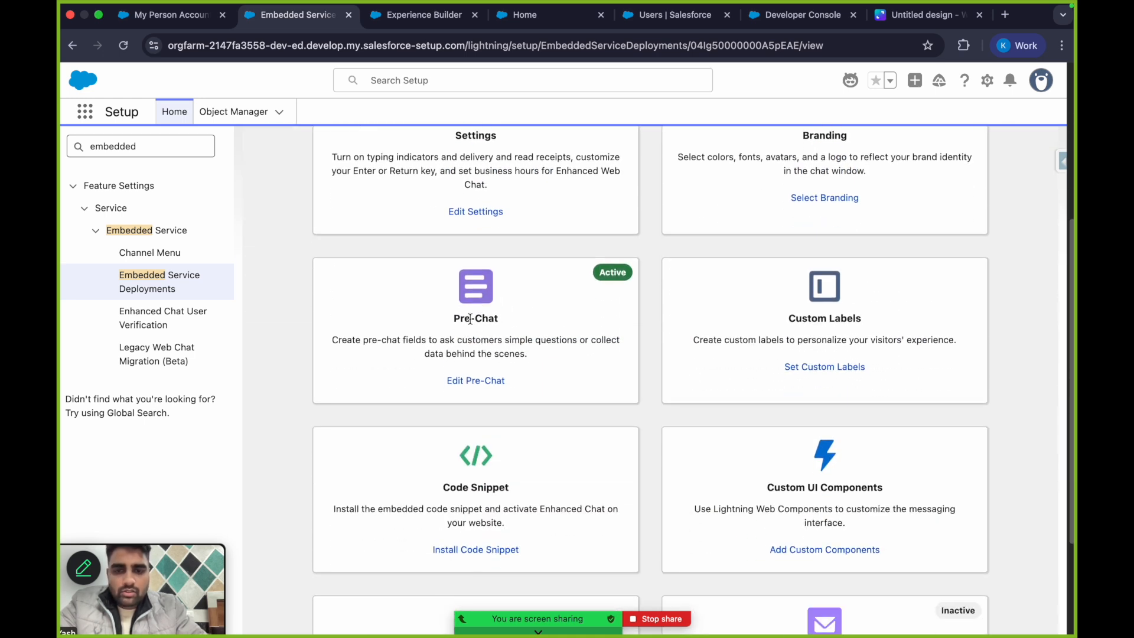
Open the pre-chat form settings of My ESD and view the hidden pre-chat fields
left_click(469, 384)
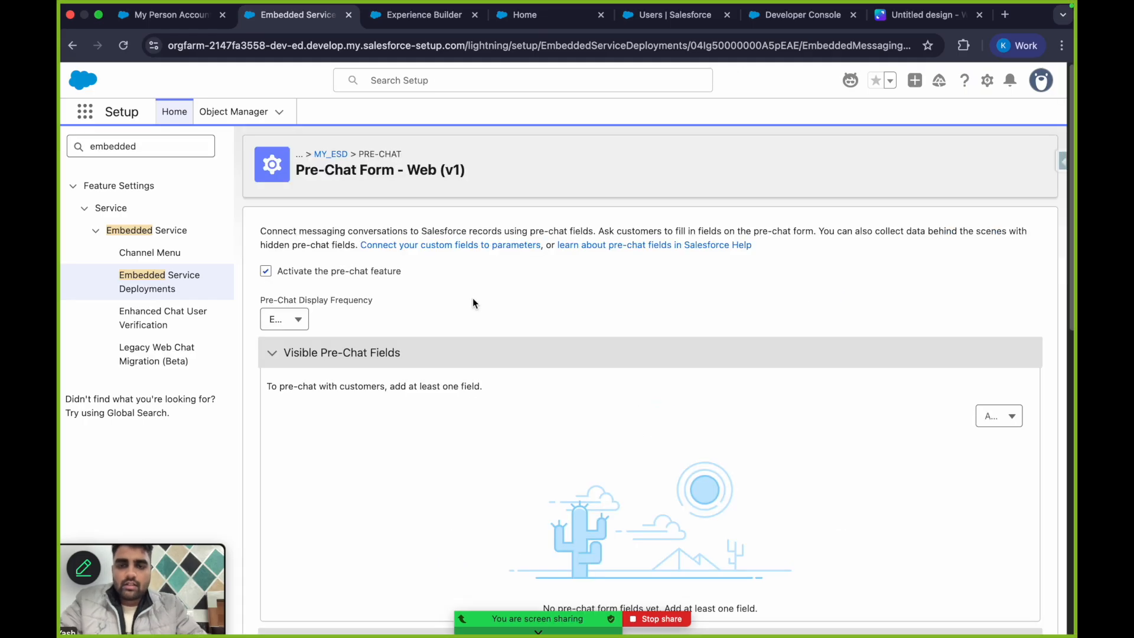
scroll(472, 303, "down", 8)
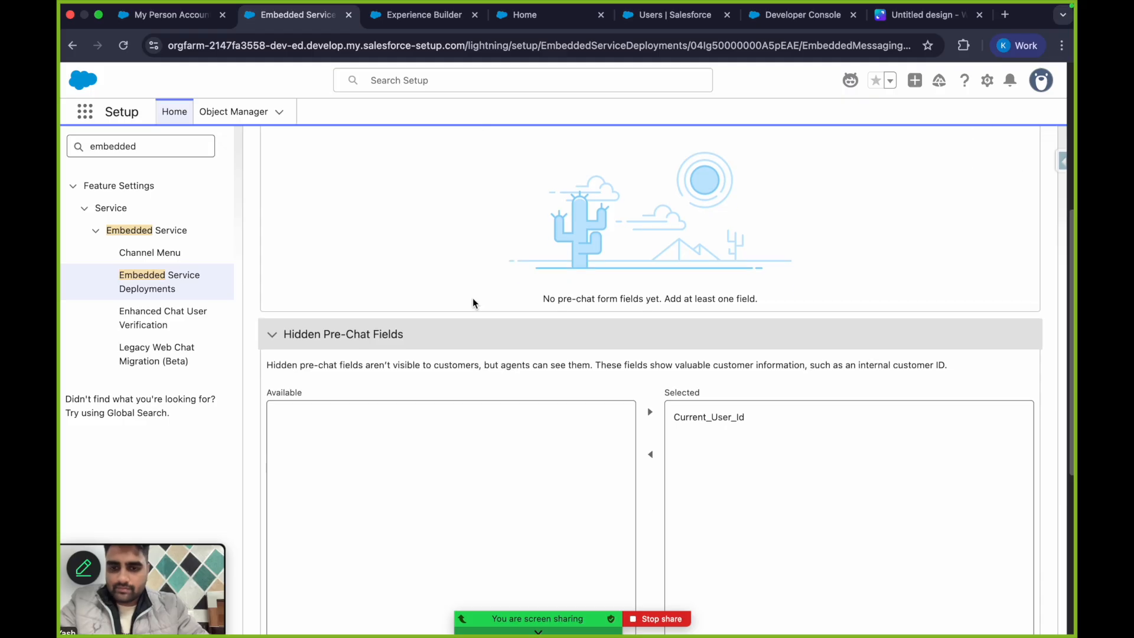
scroll(472, 297, "up", 10)
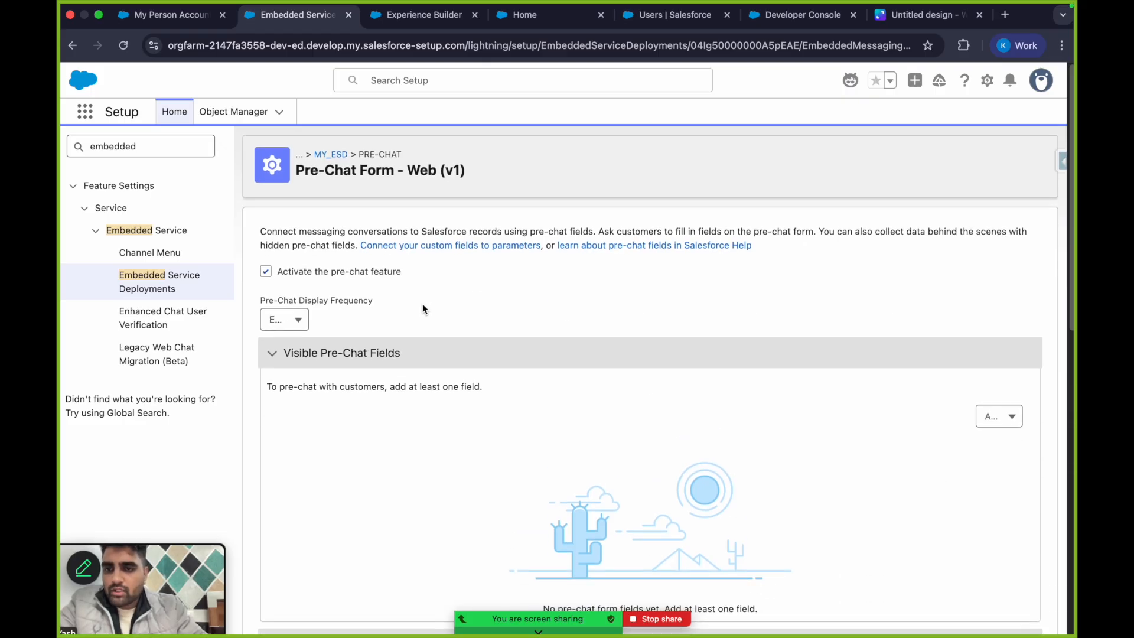
Find Messaging Settings in Setup and open the My Website Channel messaging channel
double_click(157, 145)
key("BackSpace")
type("mes")
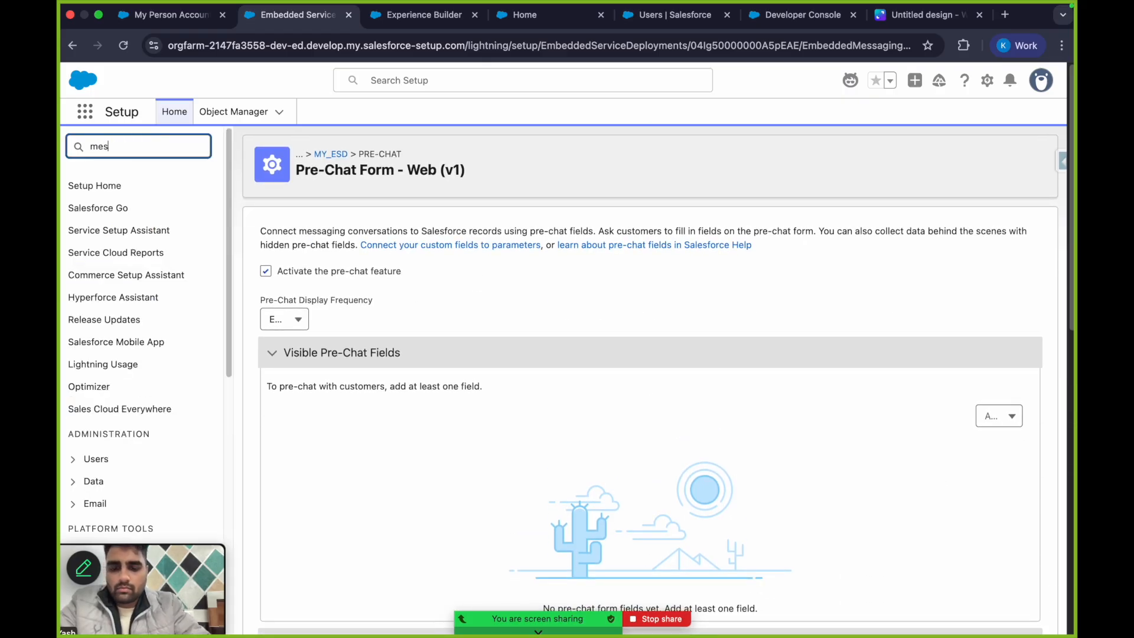
type("sagin")
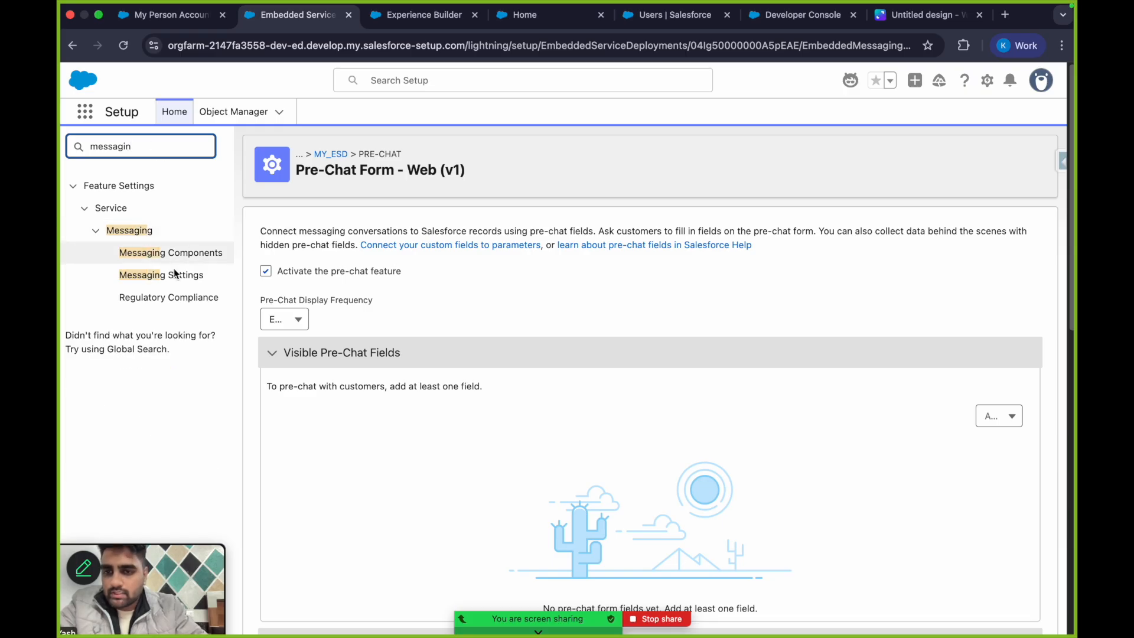
left_click(172, 277)
scroll(354, 425, "down", 3)
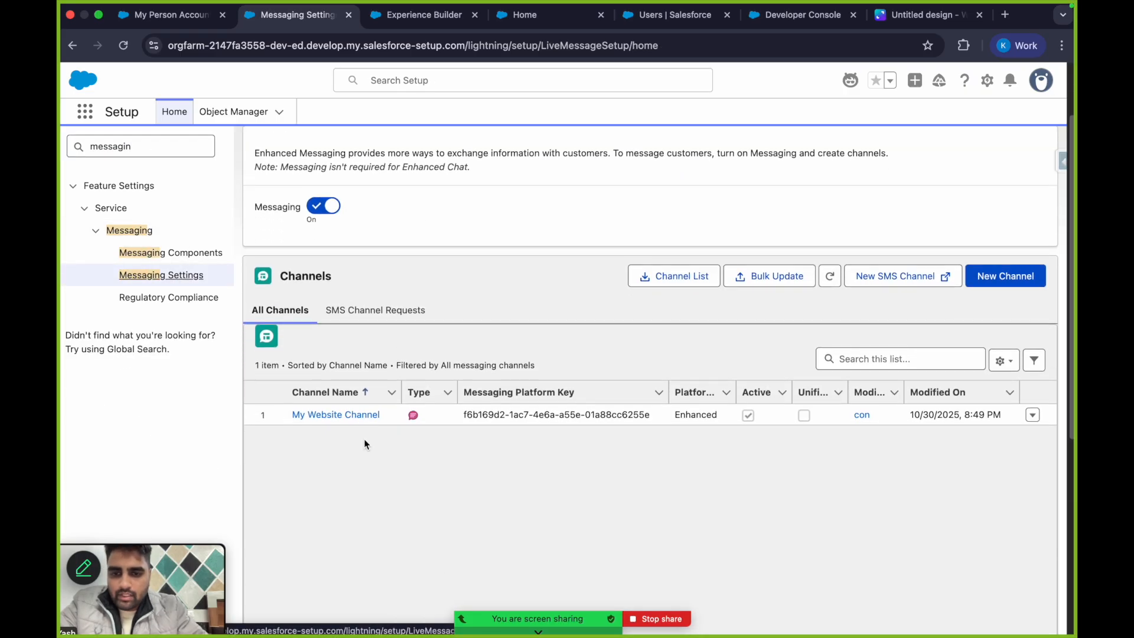
left_click(349, 415)
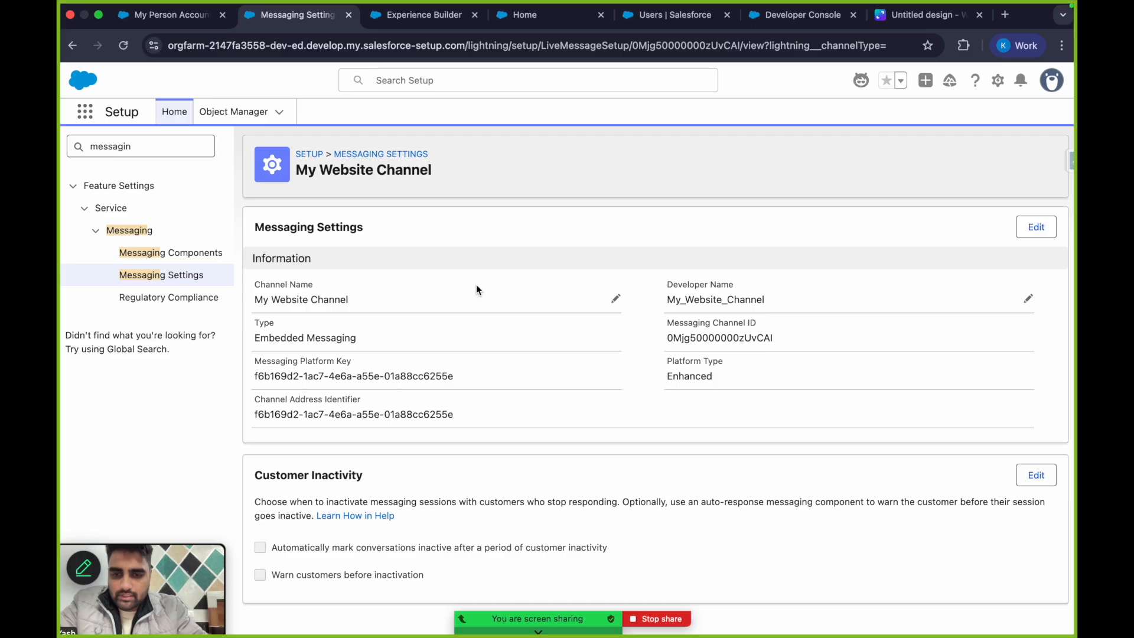
Locate the channel's Custom Parameters section and highlight its heading
scroll(497, 433, "down", 10)
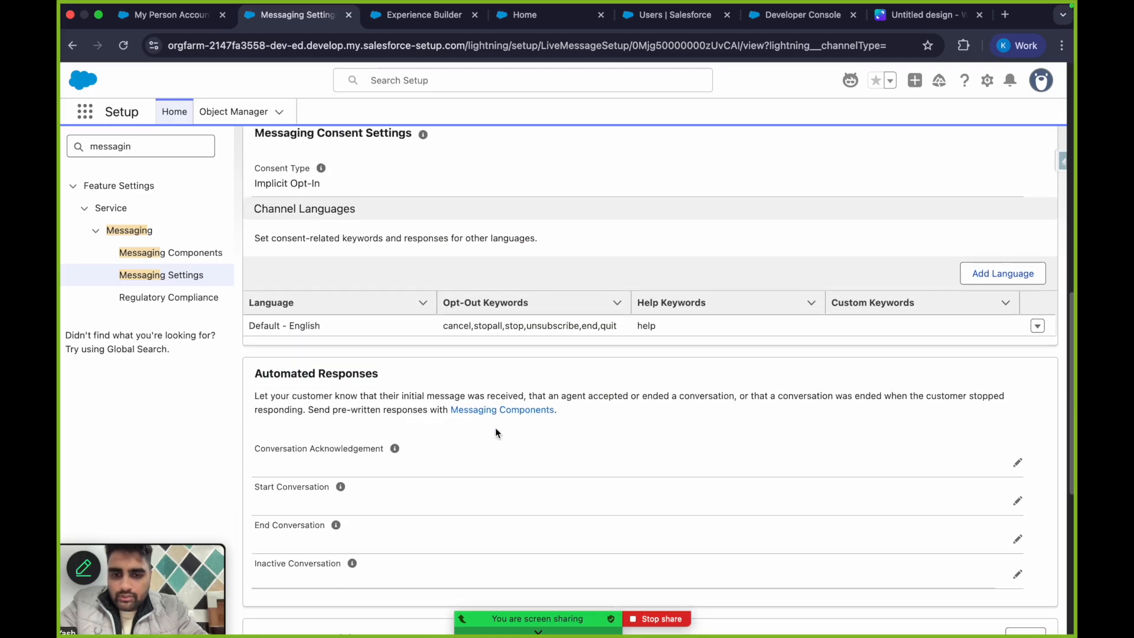
scroll(498, 370, "down", 6)
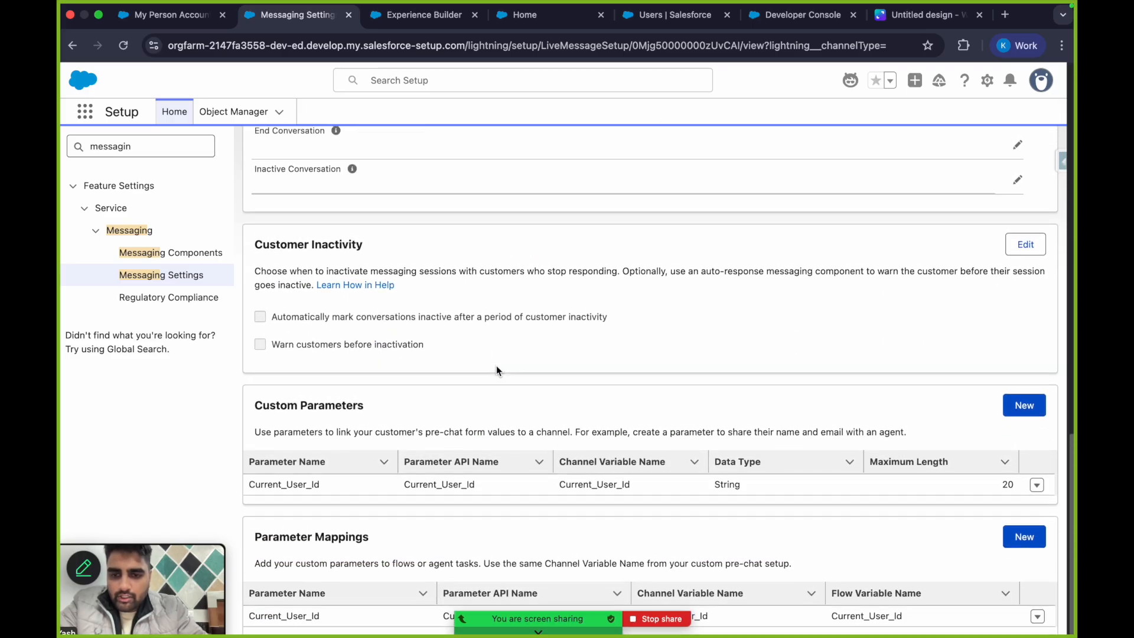
left_click_drag(256, 407, 395, 406)
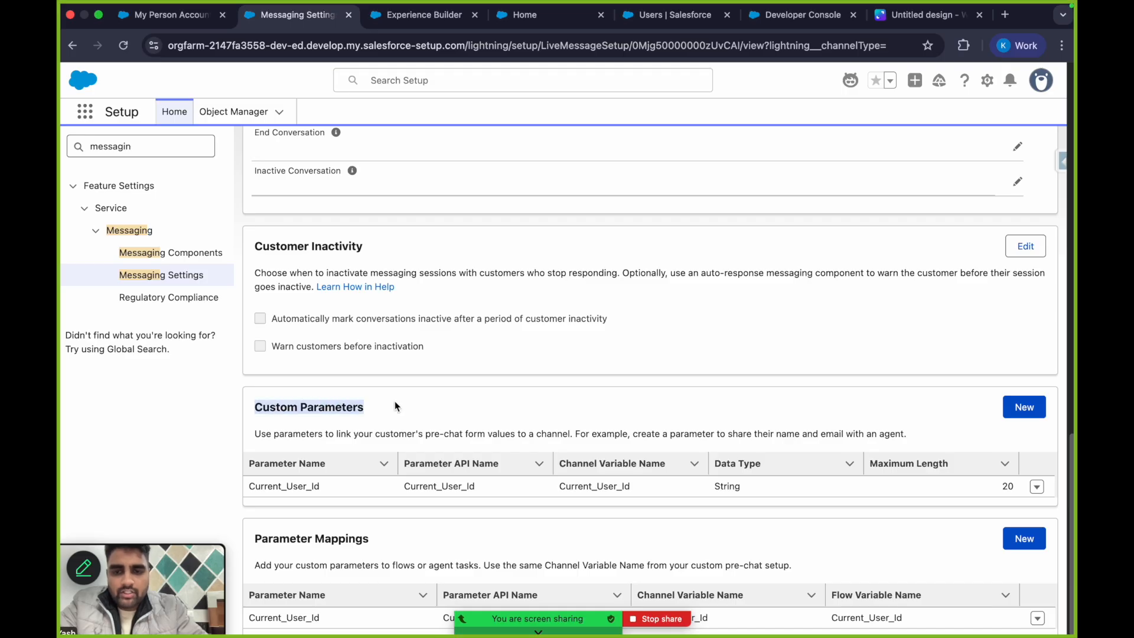
left_click(439, 406)
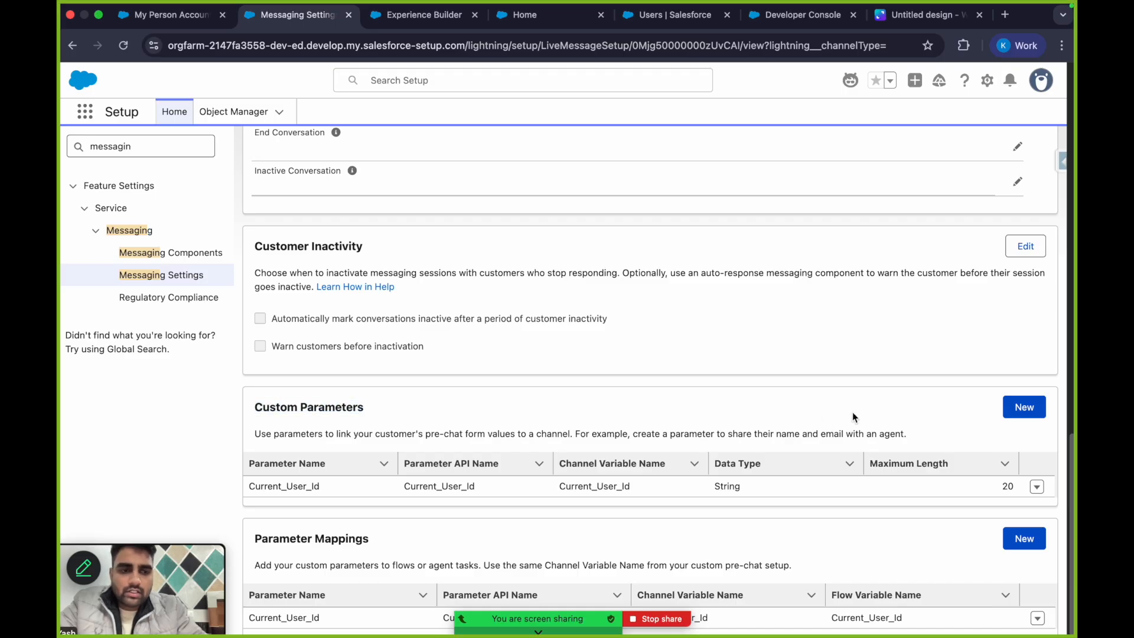
Demonstrate the new custom parameter form with the String data type and its Maximum Length field, and close it without saving
left_click(1025, 409)
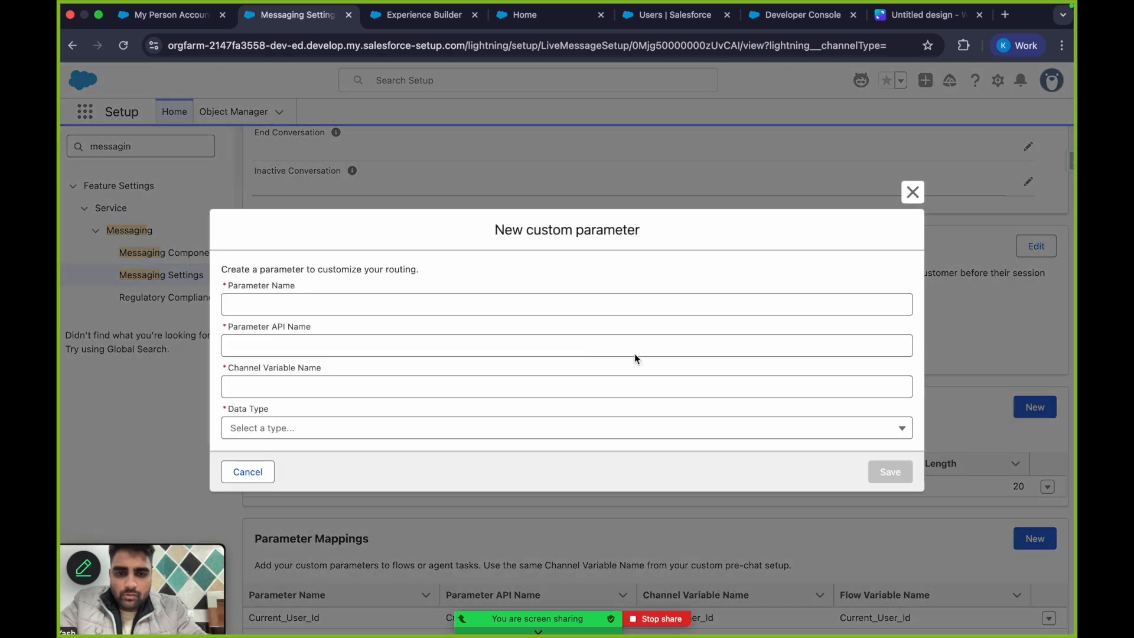
left_click(344, 301)
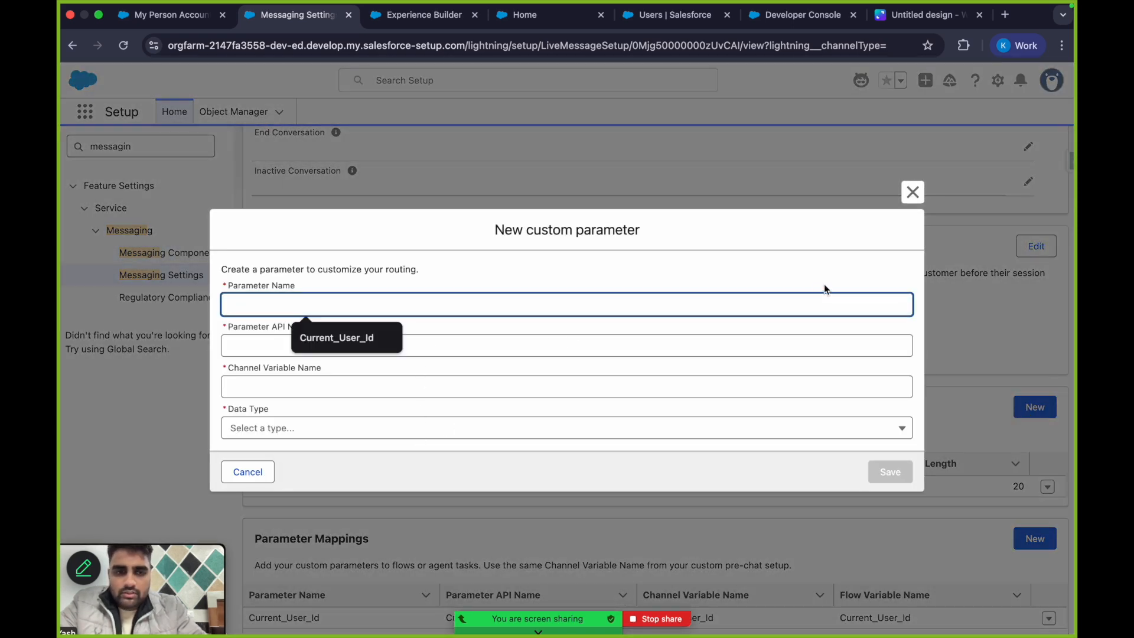
left_click(314, 433)
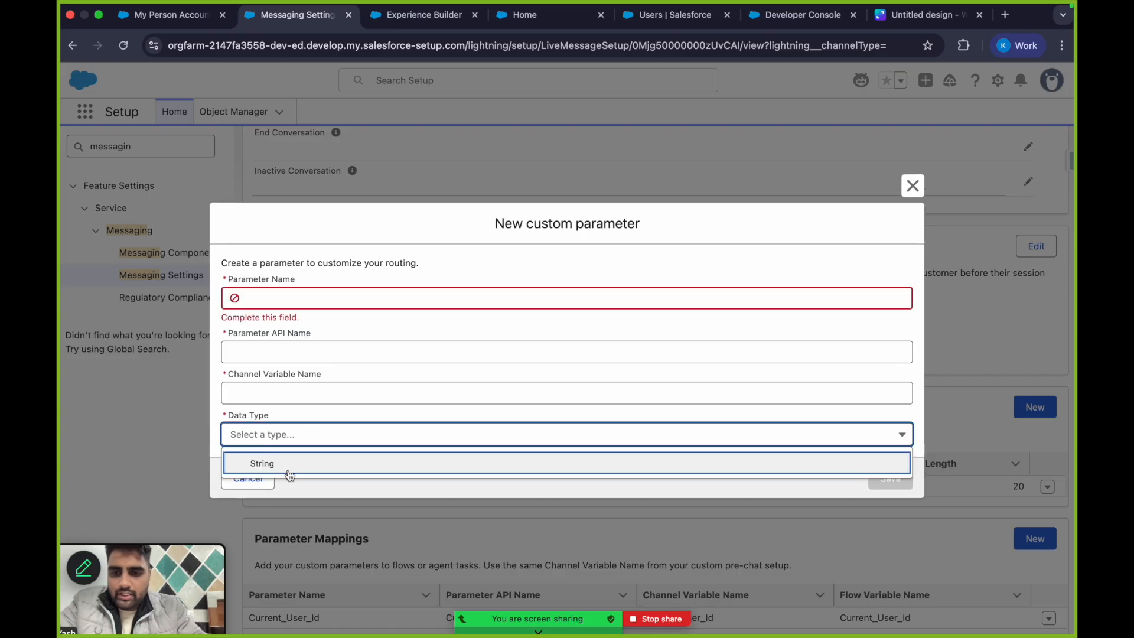
left_click(304, 468)
left_click(337, 449)
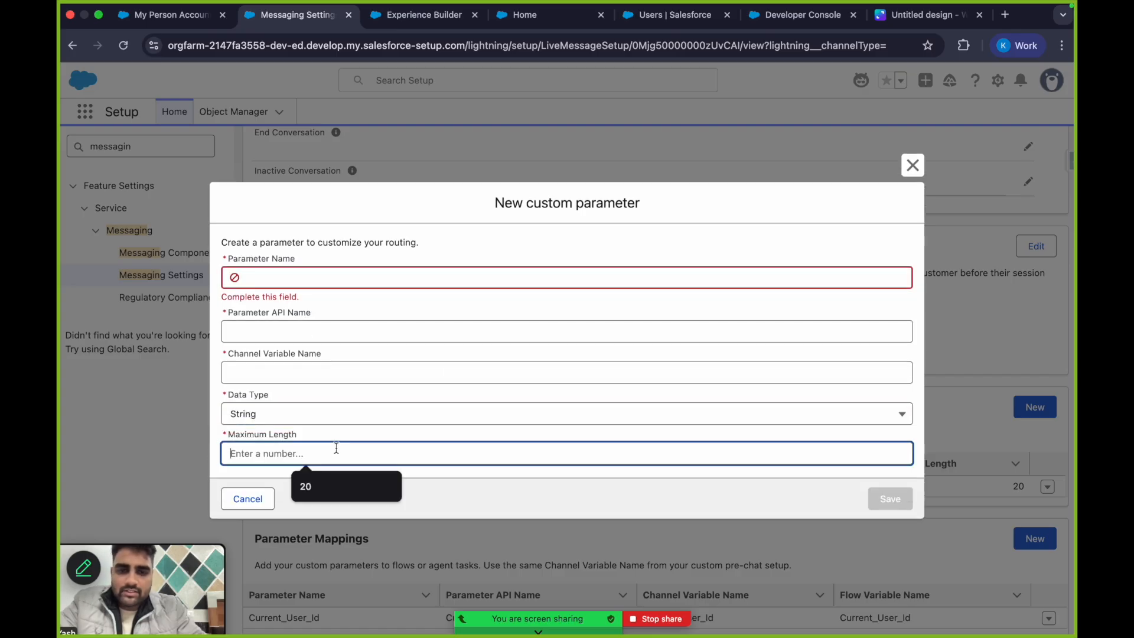
left_click(829, 207)
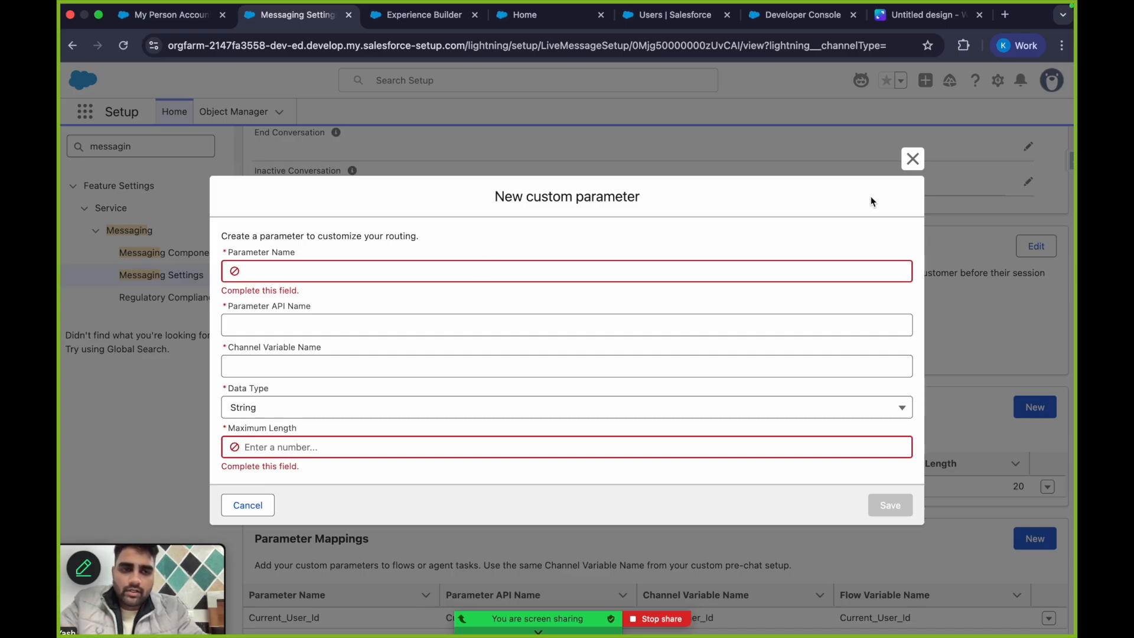
left_click(912, 158)
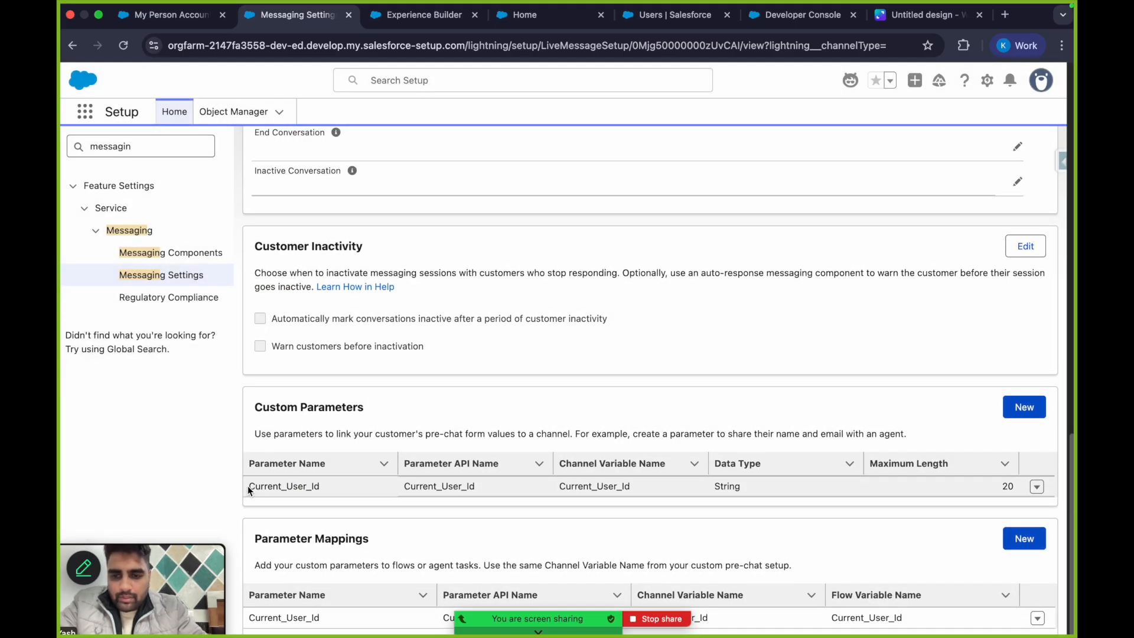
Return to Embedded Service Deployments through a Setup search for "embedded" and open the pre-chat form settings of My ESD
scroll(441, 309, "up", 6)
scroll(440, 310, "up", 10)
left_click(145, 146)
key("super+a")
type("em")
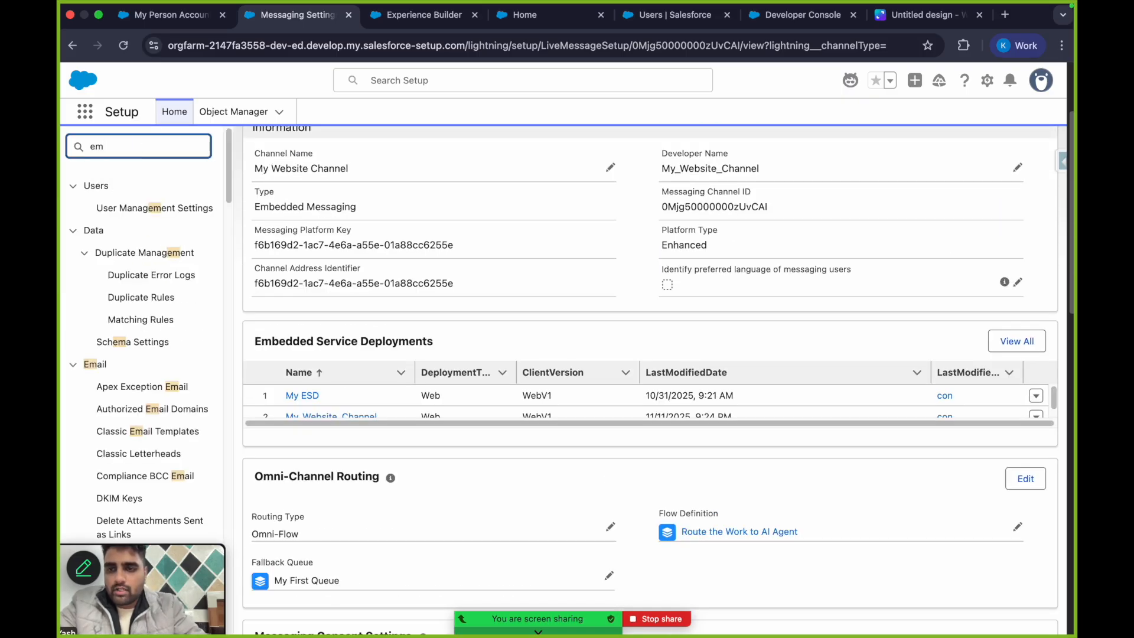
type("bedded")
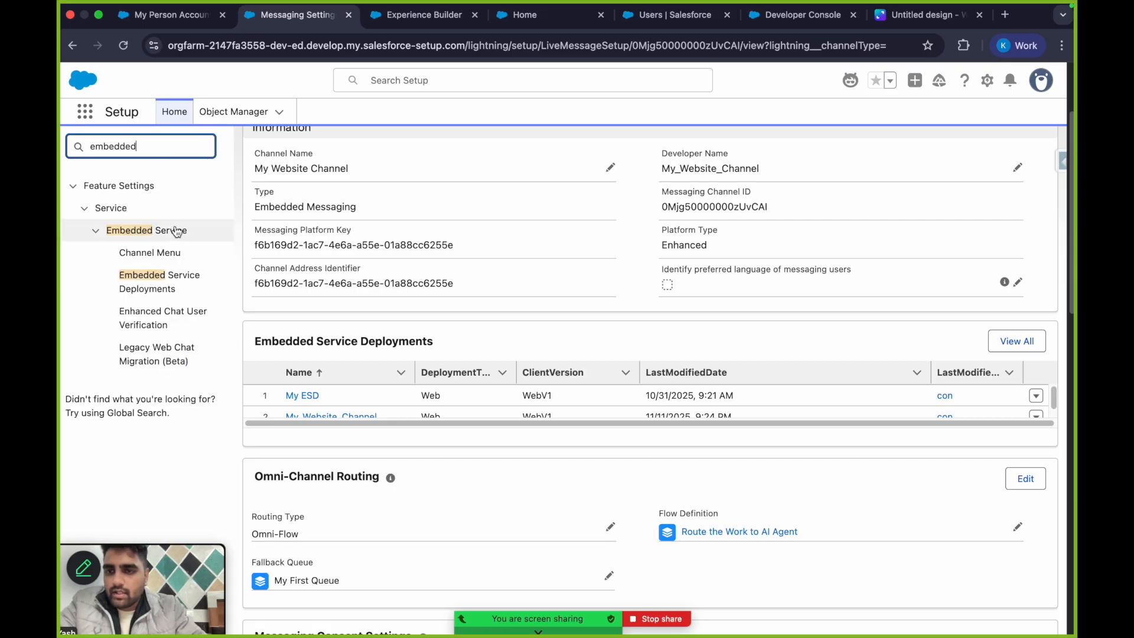
left_click(155, 287)
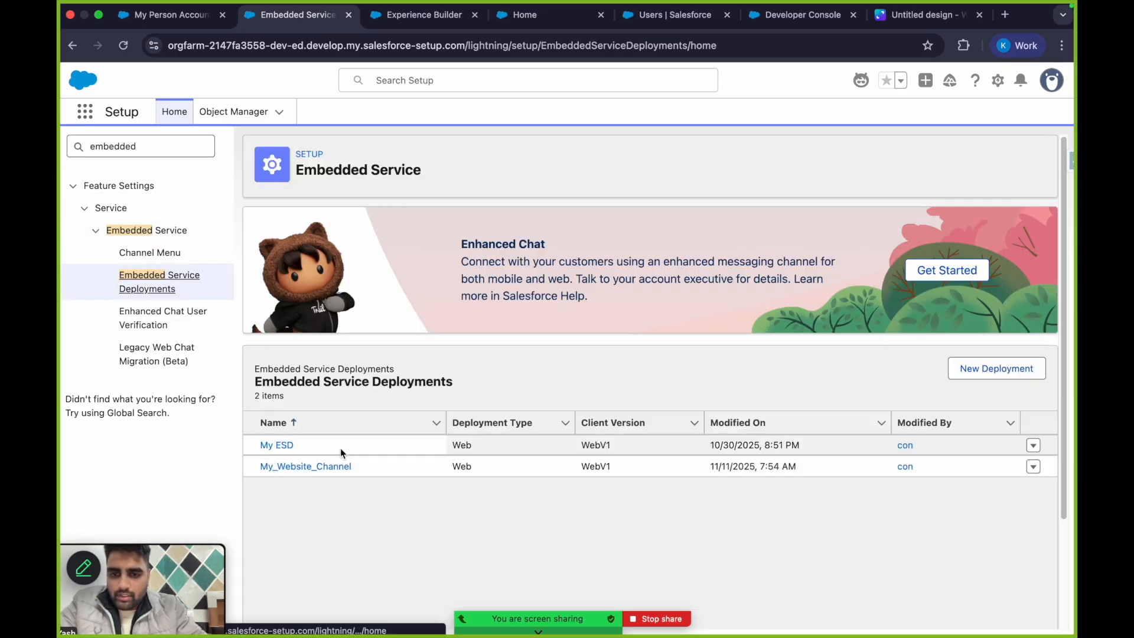
left_click(282, 451)
scroll(525, 274, "down", 3)
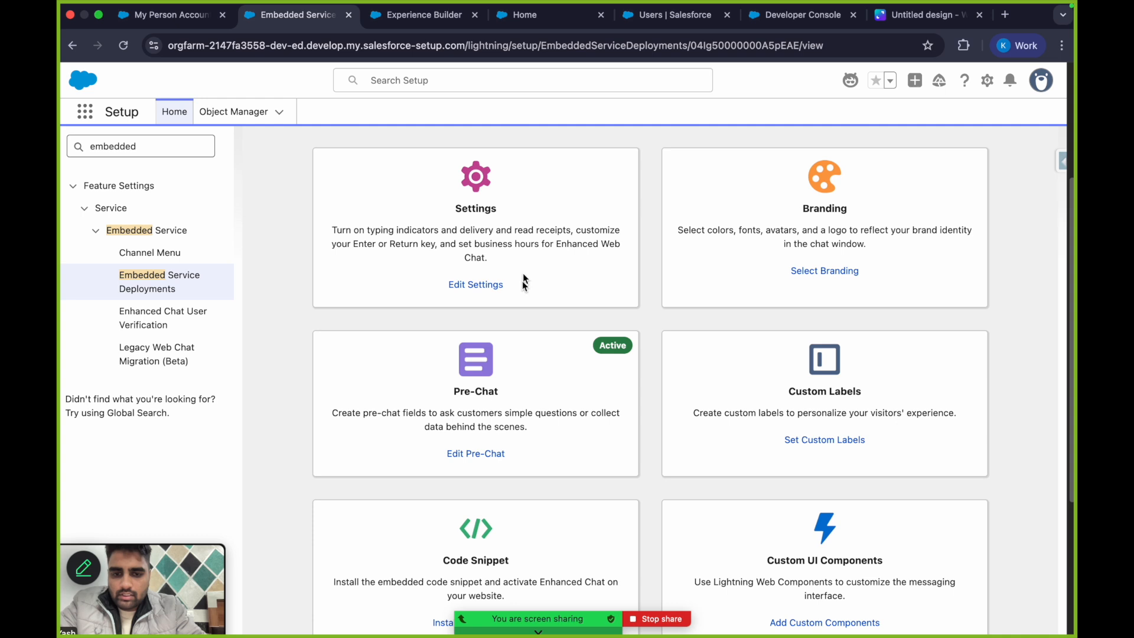
left_click(468, 455)
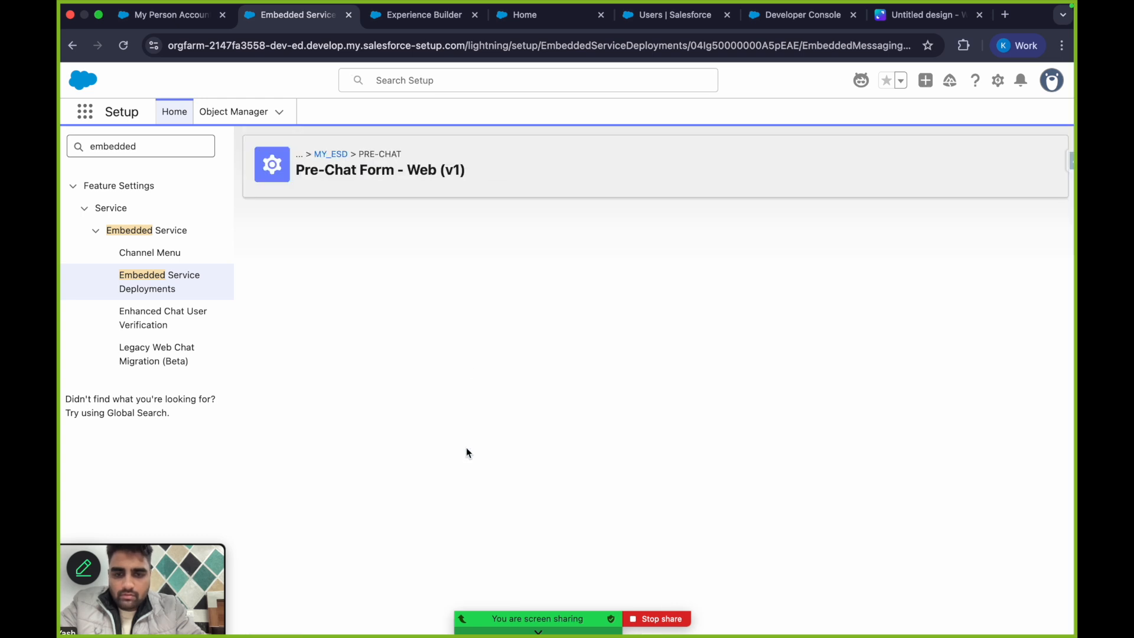
Examine the Visible and Hidden Pre-Chat Fields sections, including the selected Current_User_Id field, and review the rest of the form
scroll(466, 332, "down", 4)
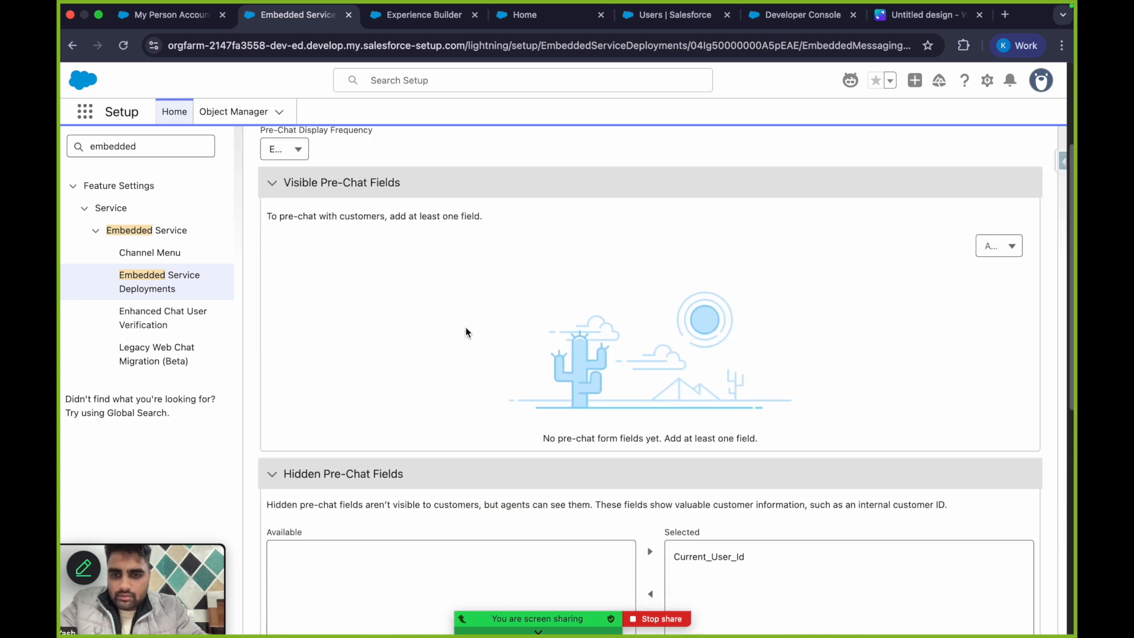
scroll(466, 331, "up", 2)
scroll(466, 333, "up", 1)
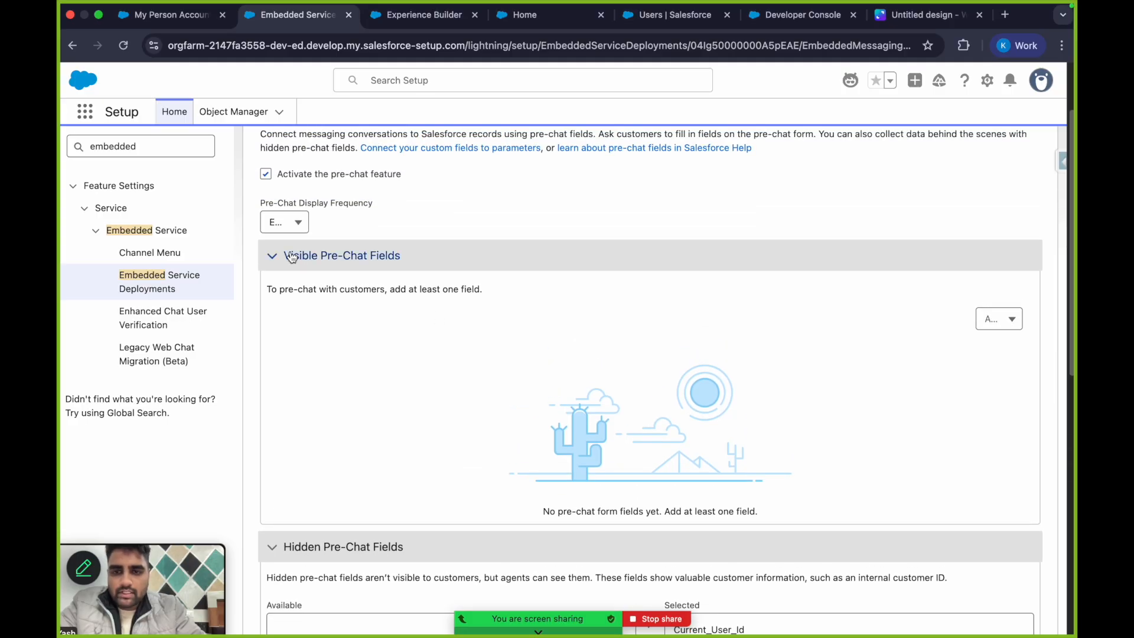
scroll(471, 299, "down", 4)
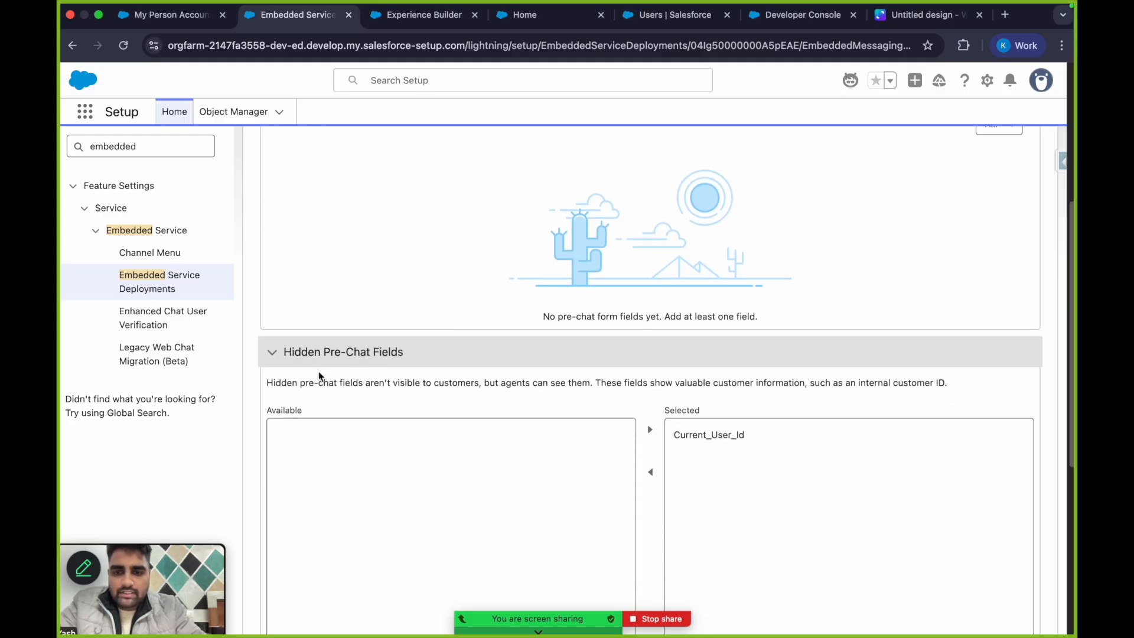
scroll(449, 368, "down", 2)
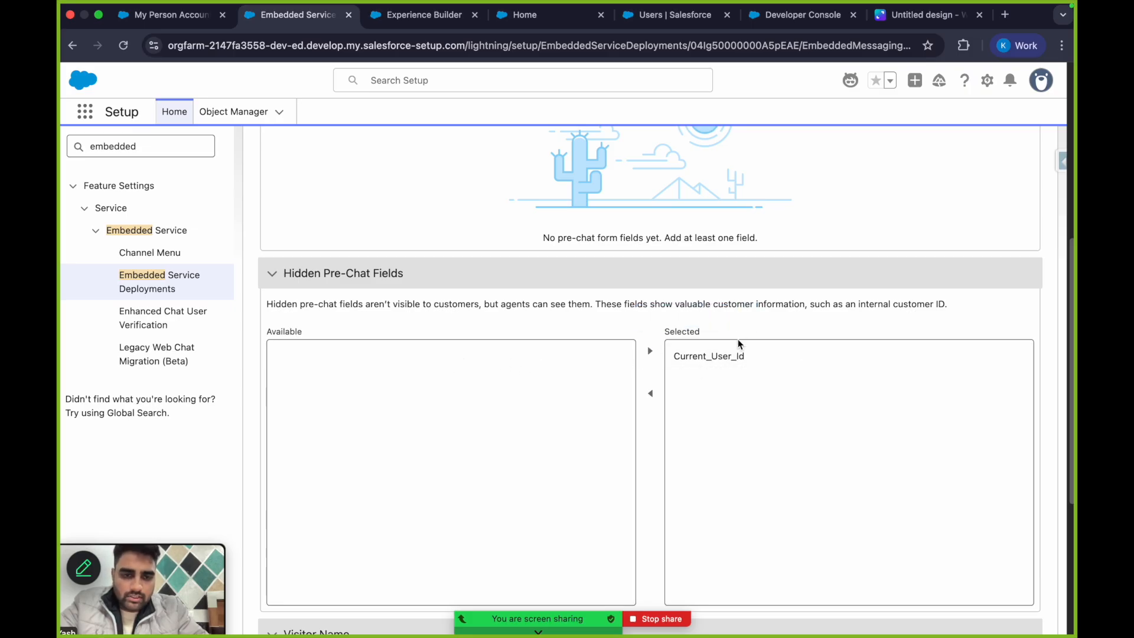
scroll(433, 295, "down", 1)
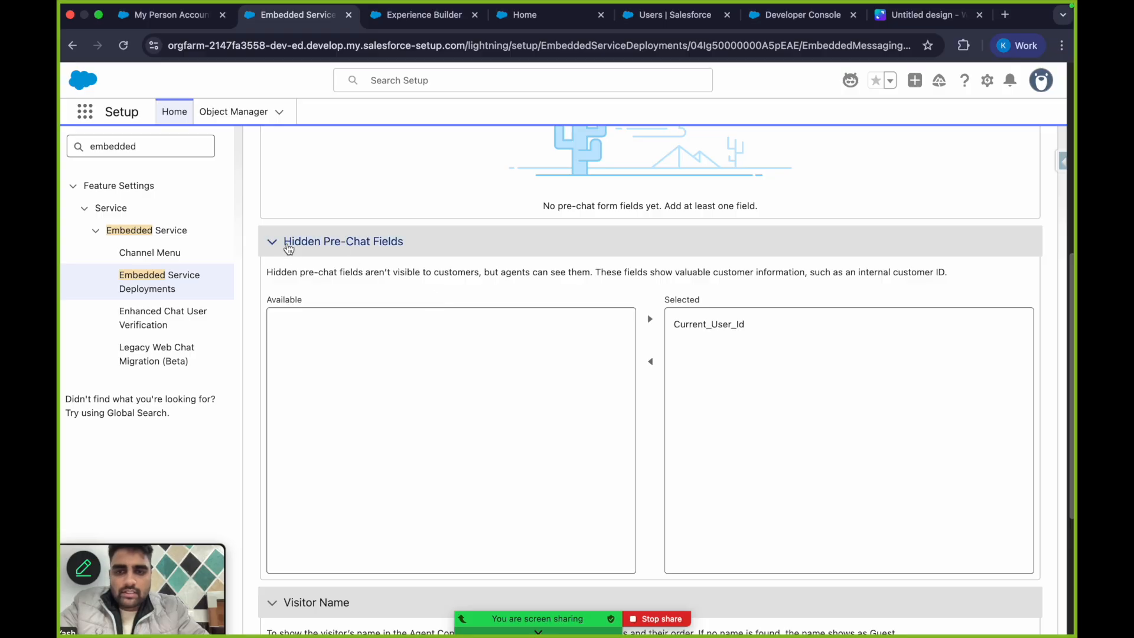
scroll(447, 244, "down", 3)
scroll(446, 242, "up", 12)
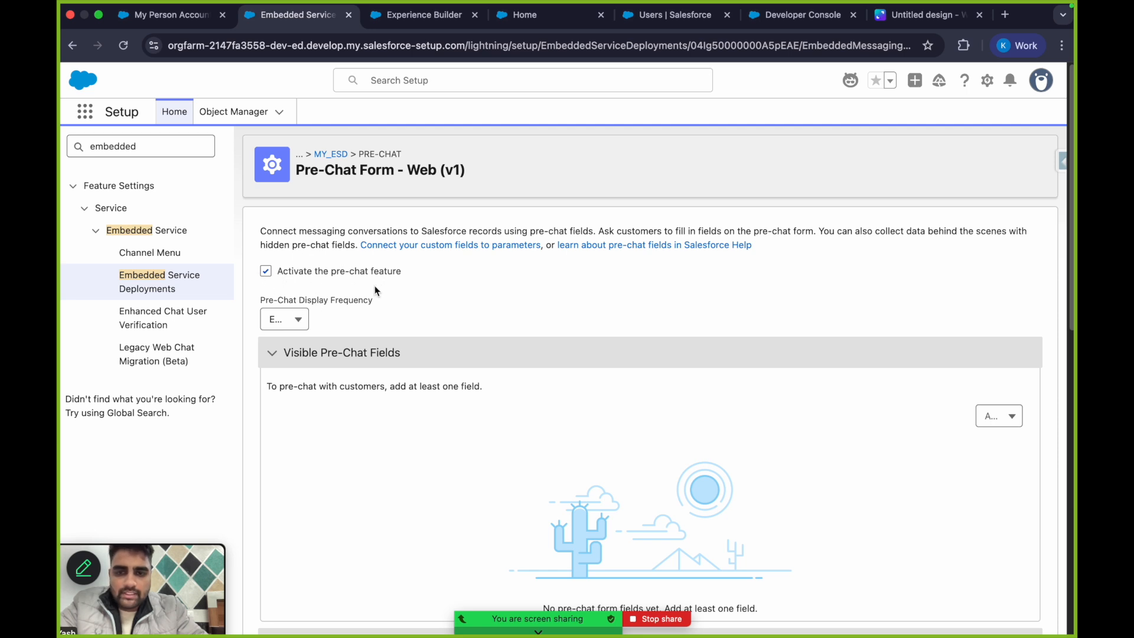
Return to the Experience Builder head markup, highlight Current_User_Id and setHiddenPrechatFields on line 11, and close the editor without saving
scroll(374, 297, "down", 2)
scroll(374, 297, "up", 5)
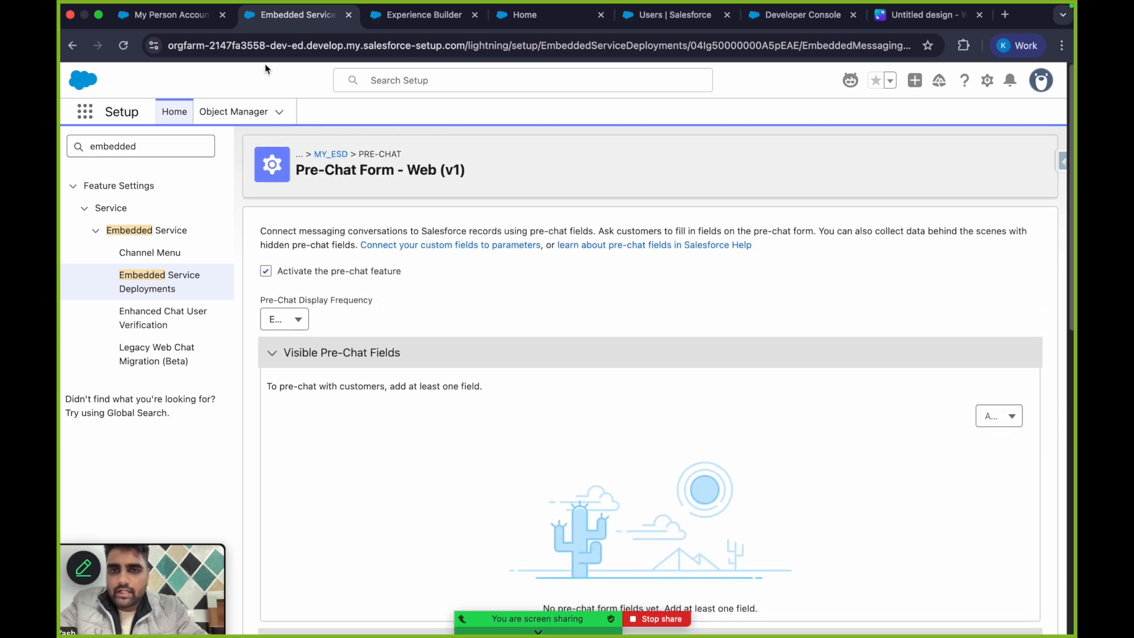
left_click(530, 18)
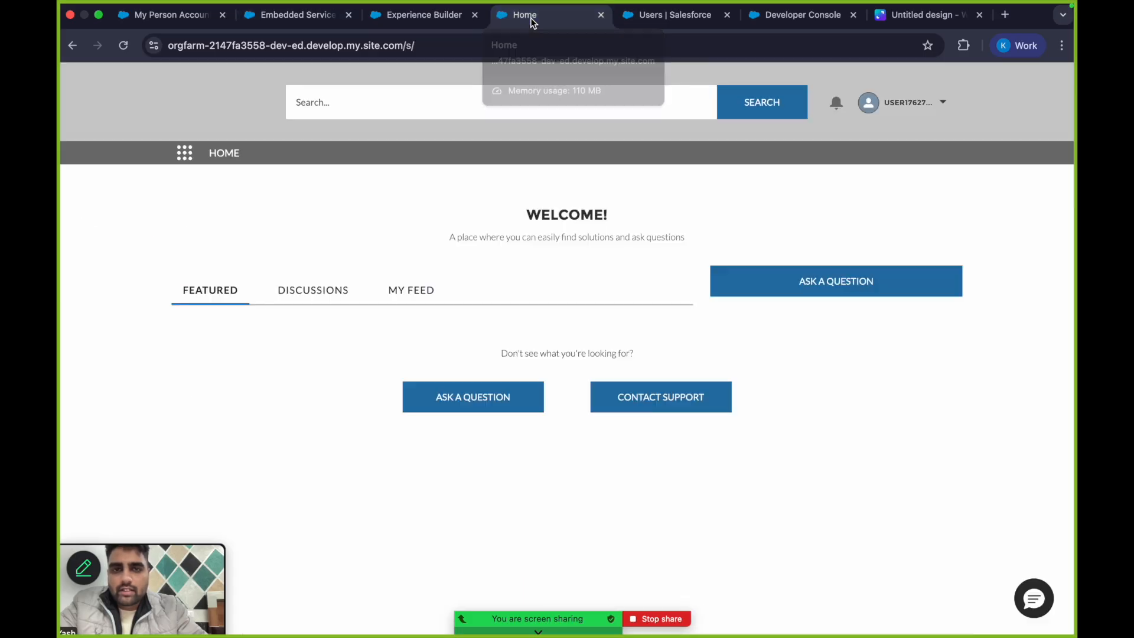
left_click(414, 20)
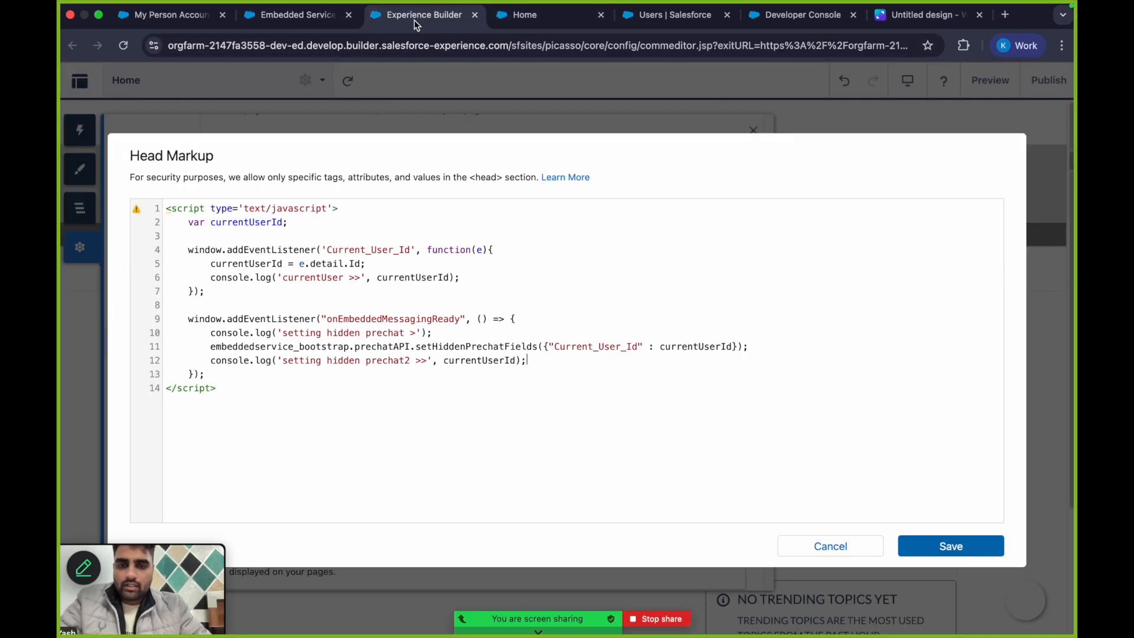
double_click(591, 347)
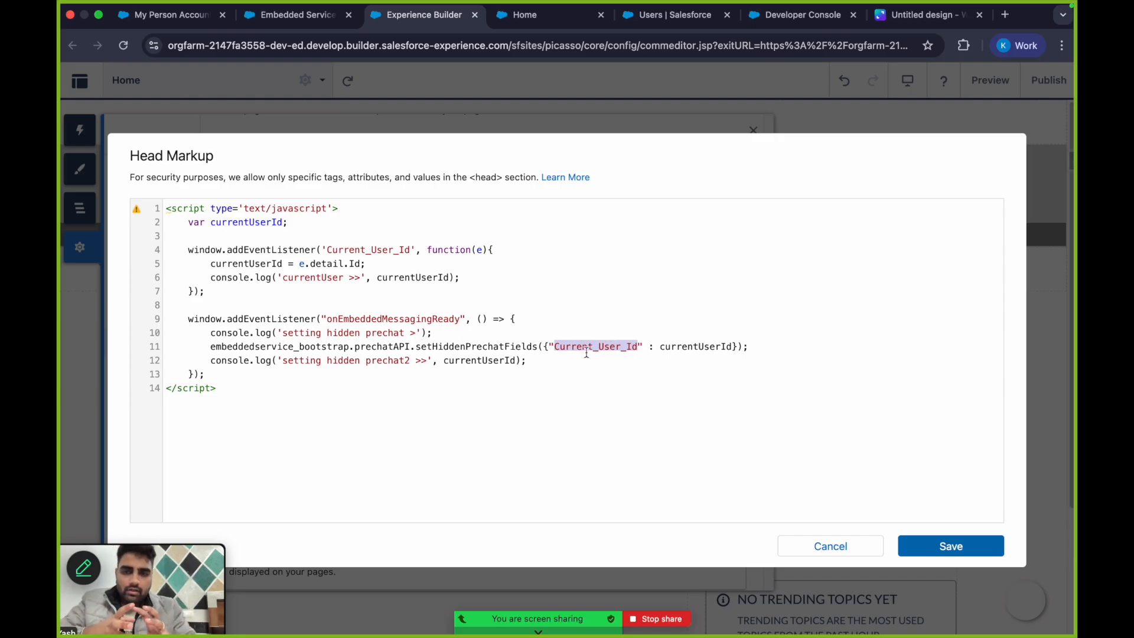
double_click(471, 349)
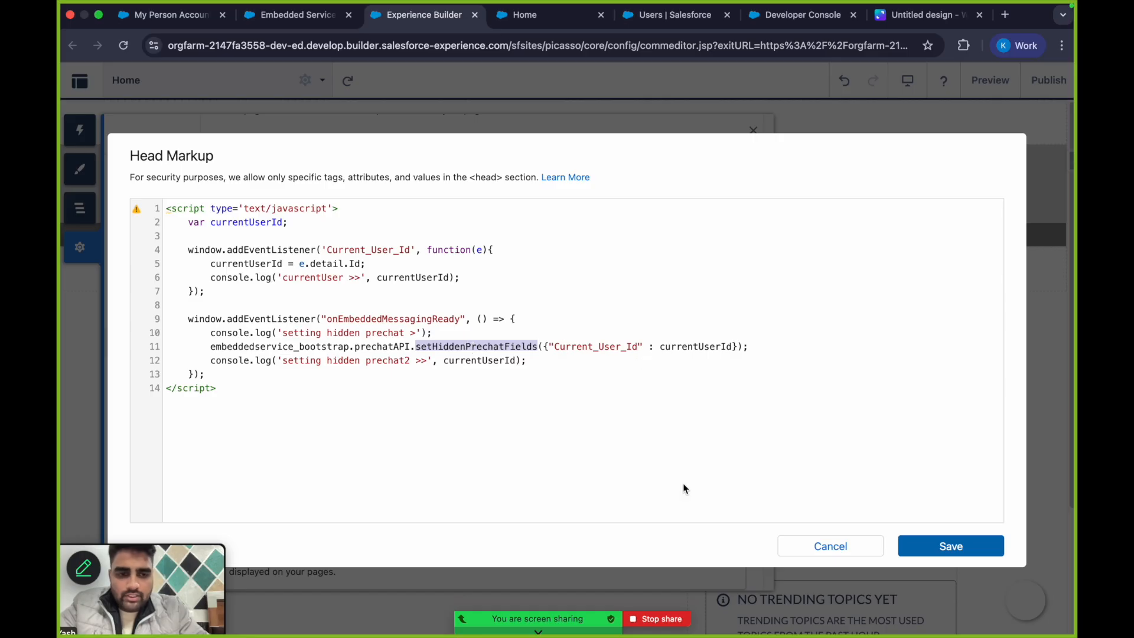
left_click(843, 552)
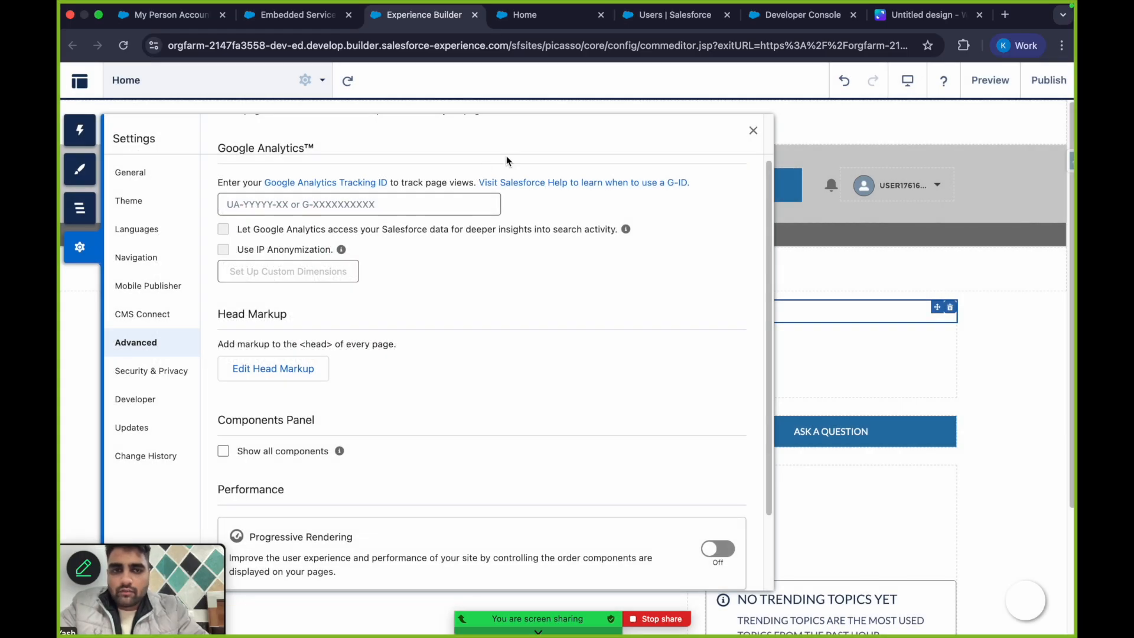
Review the Clickjack Protection Level options in the site's Security & Privacy settings, and close the settings without changing them
scroll(400, 423, "down", 1)
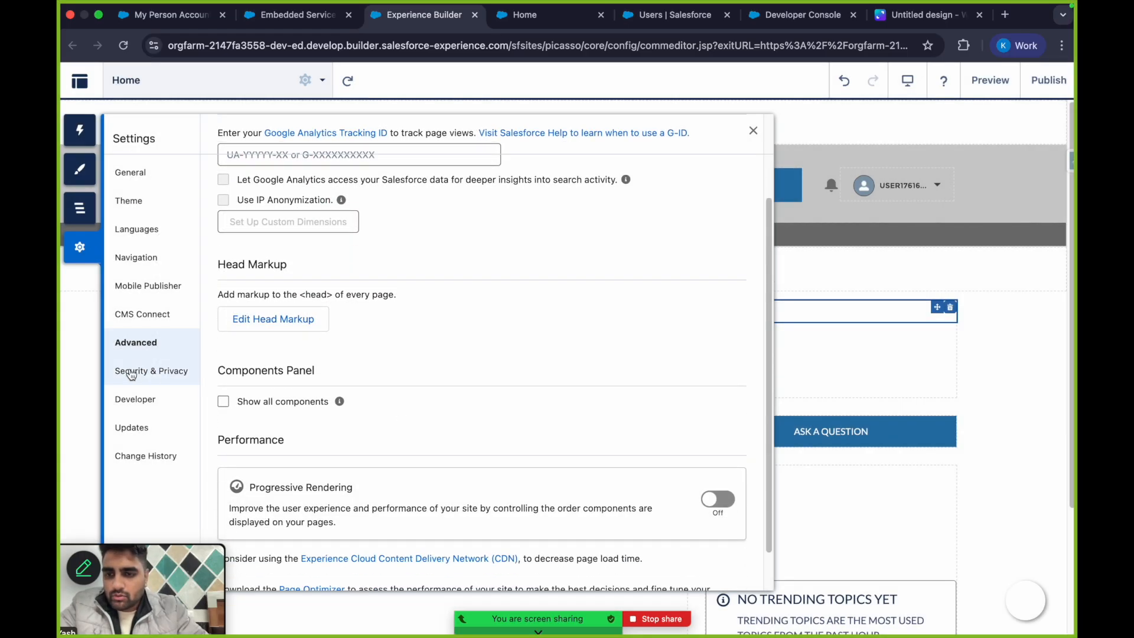
left_click(151, 373)
scroll(361, 376, "up", 3)
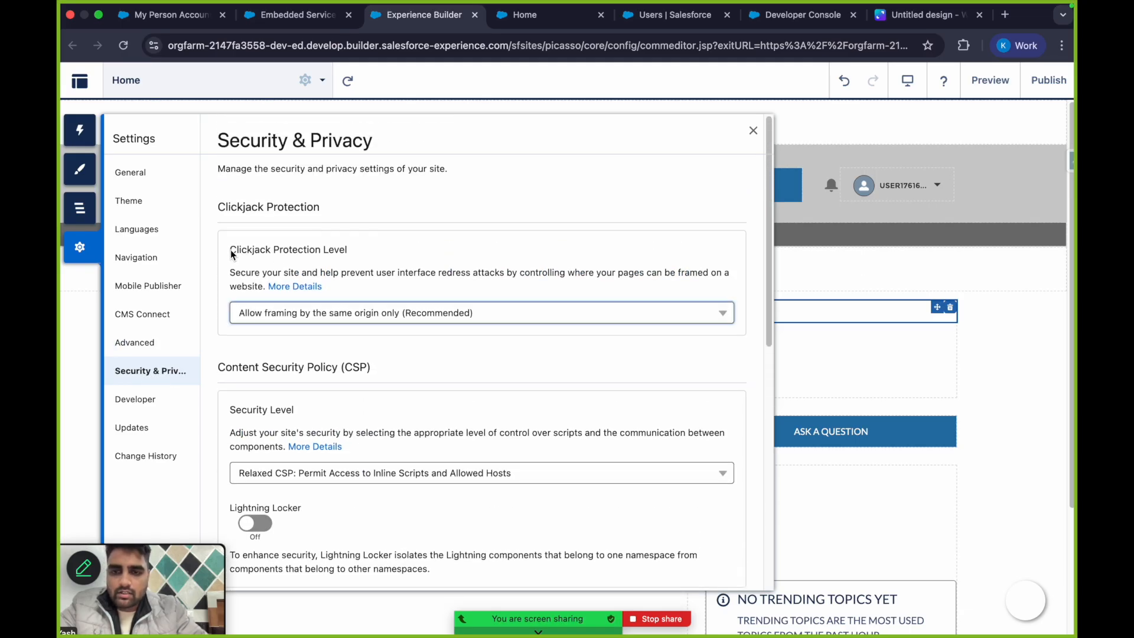
left_click_drag(231, 250, 355, 254)
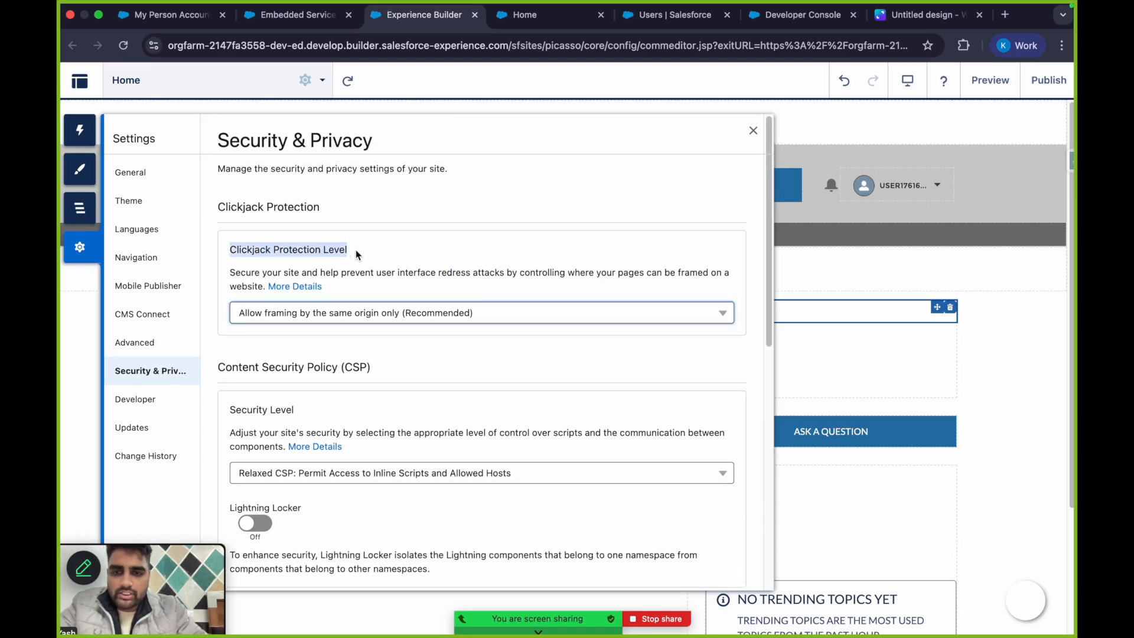
left_click(477, 318)
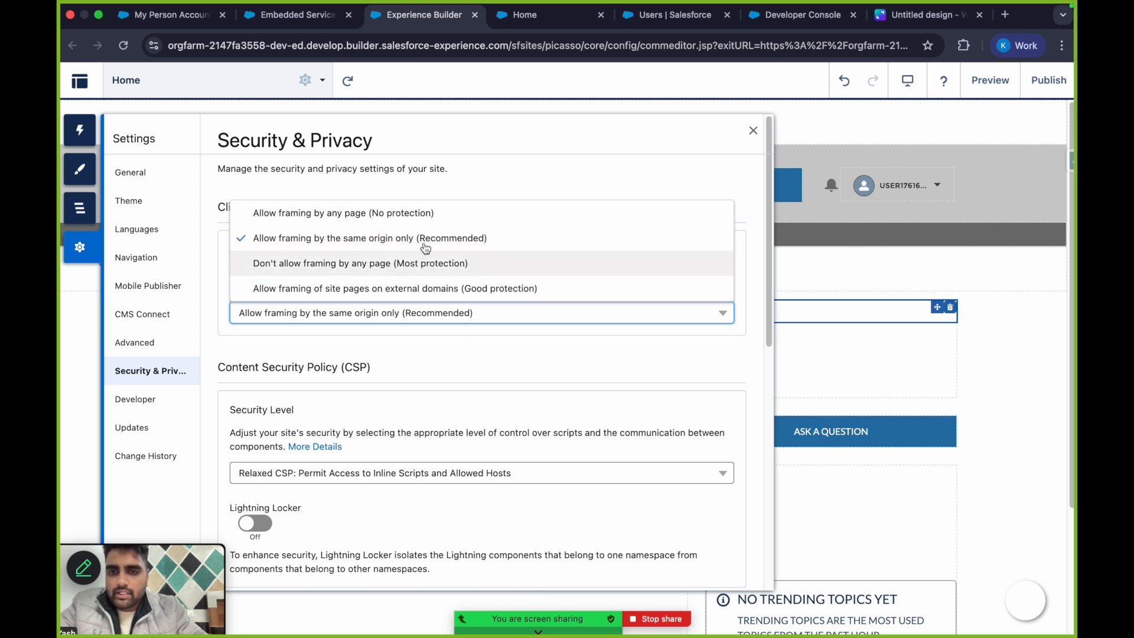
left_click(692, 160)
left_click(752, 131)
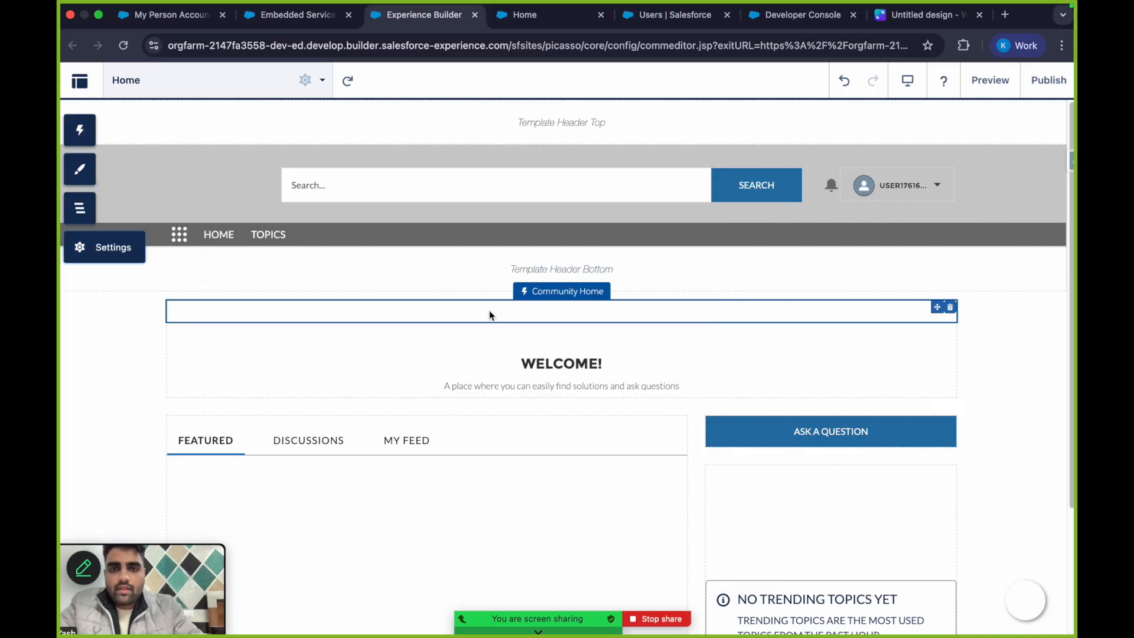
Switch to the Canva whiteboard and handwrite the flow "LWC → event → UserId" in blue, underlining "event"
key("ctrl+Right")
key("ctrl+Left")
left_click(906, 16)
scroll(538, 402, "down", 10)
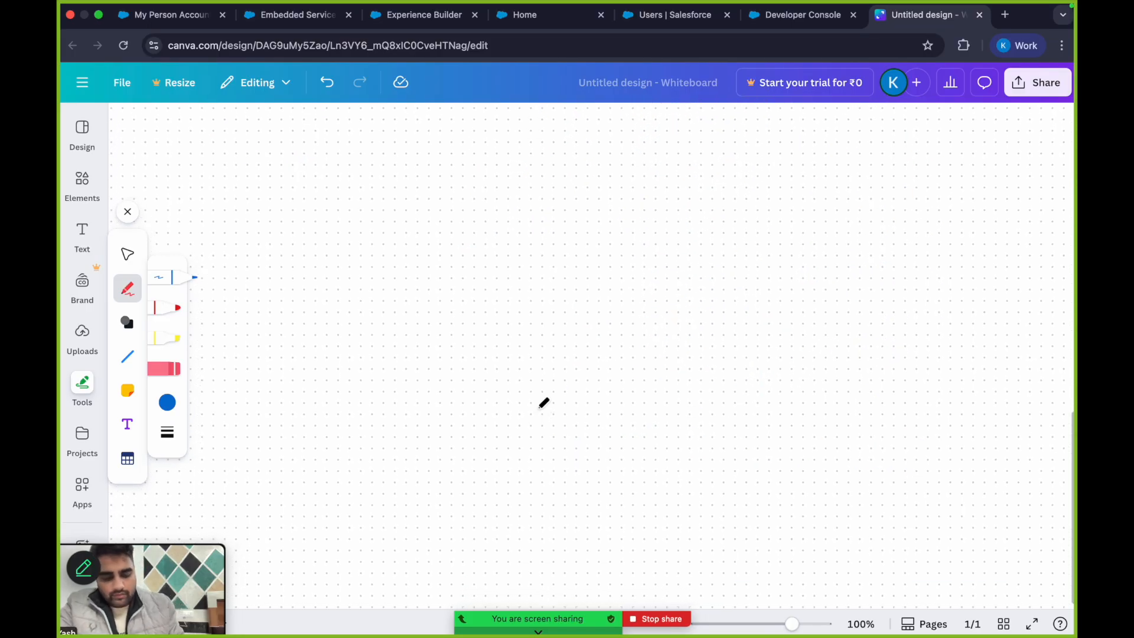
mouse_move(315, 134)
left_mouse_down()
mouse_move(335, 166)
mouse_move(358, 142)
mouse_move(384, 155)
mouse_move(439, 142)
mouse_move(437, 153)
mouse_move(507, 149)
mouse_move(598, 127)
mouse_move(668, 136)
mouse_move(706, 155)
mouse_move(715, 126)
mouse_move(745, 158)
mouse_move(807, 131)
left_mouse_up()
mouse_move(818, 133)
left_mouse_down()
mouse_move(816, 121)
mouse_move(820, 155)
left_mouse_up()
mouse_move(485, 188)
left_mouse_down()
mouse_move(602, 169)
mouse_move(556, 183)
left_mouse_up()
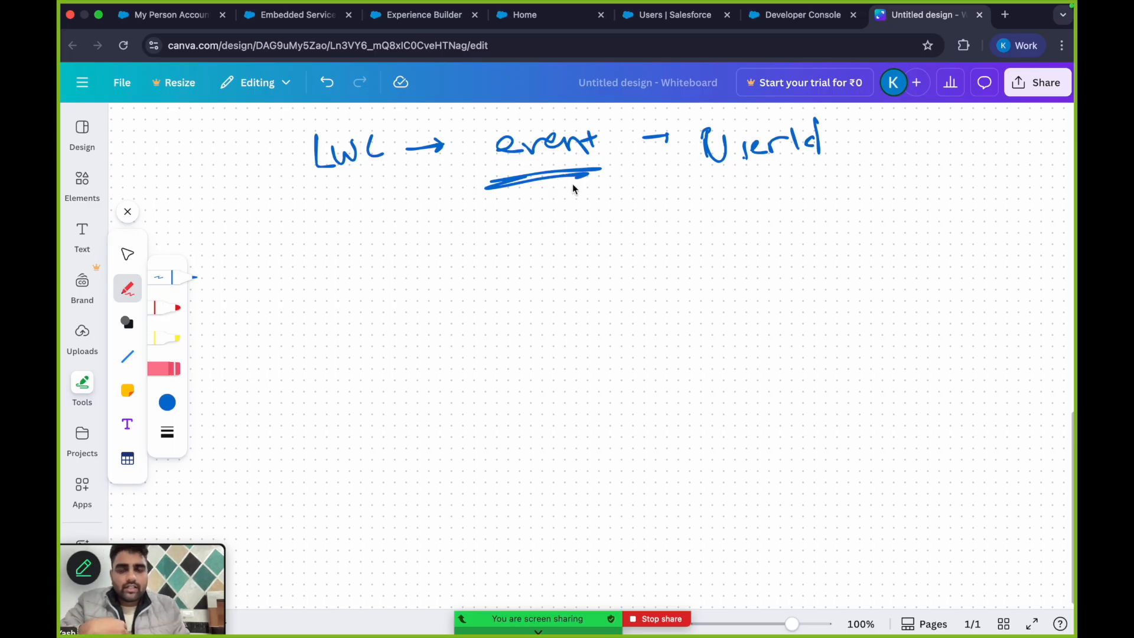
Switch to Experience Builder and reopen the site's head markup from the Advanced settings
left_click(435, 16)
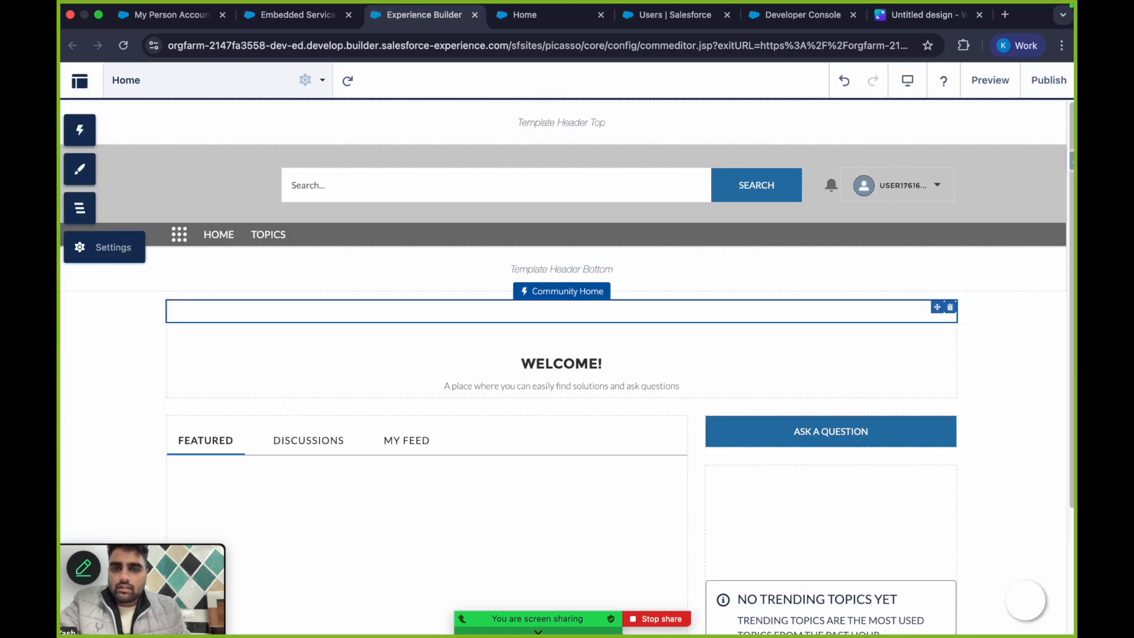
left_click(99, 250)
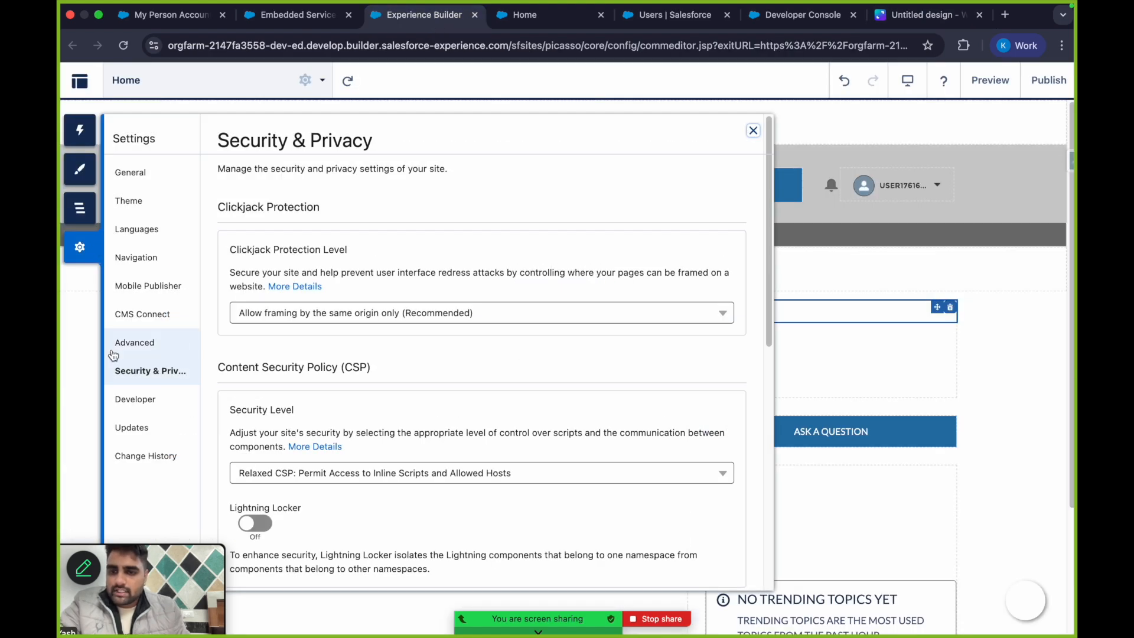
left_click(153, 344)
left_click(273, 426)
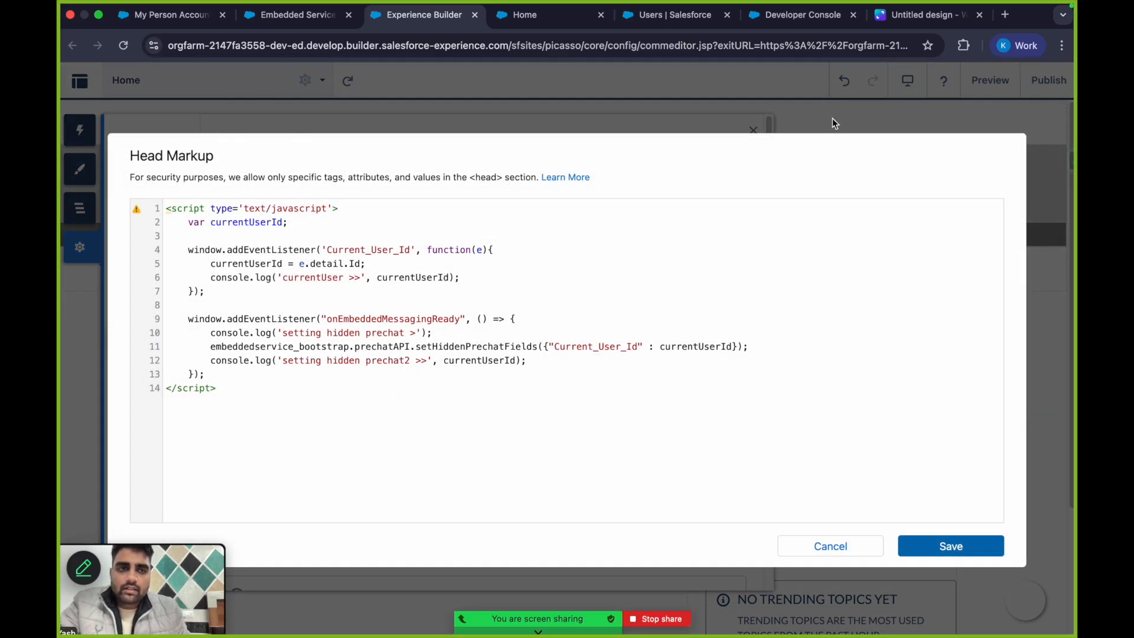
Switch to the Canva whiteboard, draw an arrow from "event" down to an underlined "Id", and underline "UserId"
left_click(913, 12)
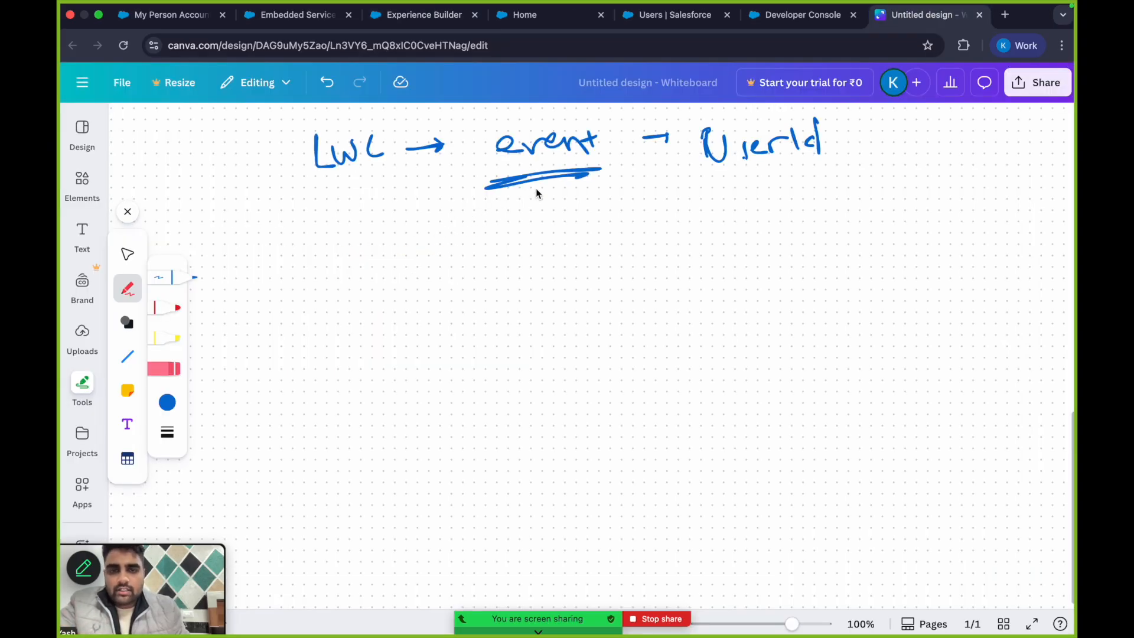
mouse_move(524, 186)
left_mouse_down()
mouse_move(524, 217)
mouse_move(532, 210)
left_mouse_up()
left_click_drag(501, 250, 508, 276)
left_click_drag(522, 261, 523, 264)
left_click_drag(512, 238, 530, 285)
left_click_drag(668, 184, 731, 179)
left_click(751, 174)
mouse_move(495, 316)
left_mouse_down()
mouse_move(553, 301)
mouse_move(603, 322)
left_mouse_up()
Handwrite "Pre-chat field" beside the "Id" arrow, underline it, and start a connector below it
mouse_move(643, 289)
left_mouse_down()
mouse_move(652, 329)
mouse_move(650, 310)
left_mouse_up()
left_click_drag(661, 312, 725, 294)
mouse_move(745, 278)
left_mouse_down()
mouse_move(762, 298)
mouse_move(775, 295)
left_mouse_up()
left_click_drag(779, 284, 804, 295)
left_click_drag(794, 254, 803, 298)
mouse_move(783, 269)
left_mouse_down()
mouse_move(824, 264)
mouse_move(854, 304)
left_mouse_up()
mouse_move(839, 278)
left_mouse_down()
mouse_move(907, 260)
mouse_move(904, 277)
left_mouse_up()
left_click(865, 246)
left_click_drag(942, 254, 921, 278)
mouse_move(928, 223)
left_mouse_down()
mouse_move(933, 289)
mouse_move(672, 350)
left_mouse_up()
mouse_move(711, 346)
left_mouse_down()
mouse_move(812, 323)
mouse_move(793, 359)
left_mouse_up()
Handwrite "messaging channel" below the pre-chat field connector and underline it
left_click(728, 427)
mouse_move(690, 414)
left_mouse_down()
mouse_move(724, 426)
mouse_move(803, 395)
mouse_move(805, 420)
mouse_move(831, 395)
mouse_move(853, 437)
left_mouse_up()
mouse_move(883, 390)
left_mouse_down()
mouse_move(868, 408)
mouse_move(904, 407)
left_mouse_up()
mouse_move(921, 387)
left_mouse_down()
mouse_move(913, 408)
mouse_move(987, 384)
mouse_move(985, 420)
left_mouse_up()
left_click_drag(912, 435, 978, 421)
left_click(1003, 415)
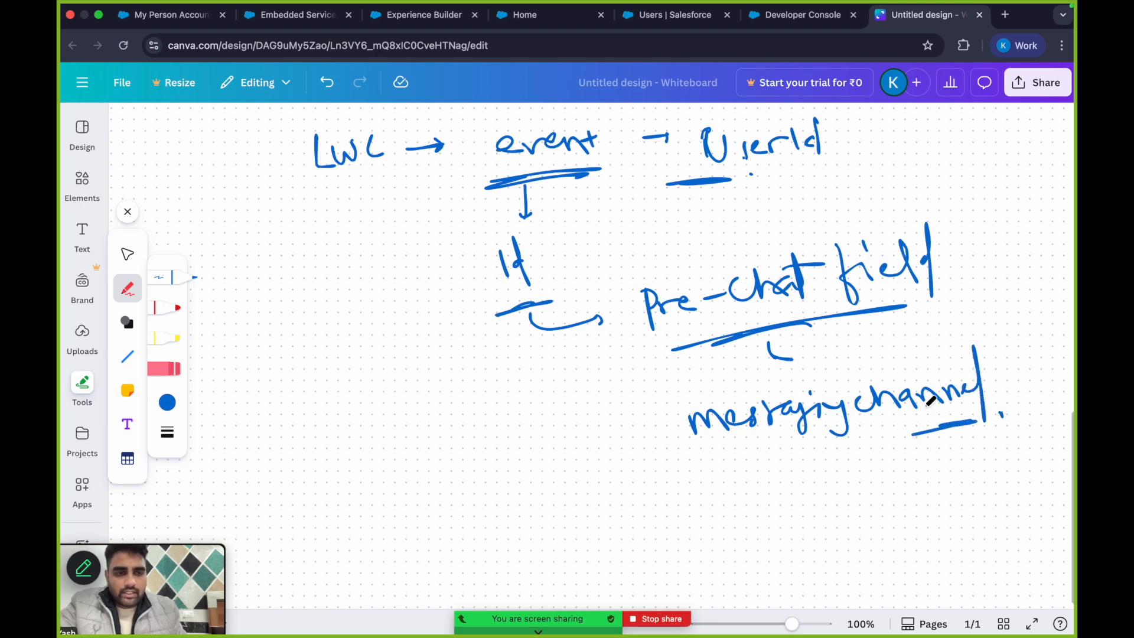
left_click_drag(671, 437, 741, 425)
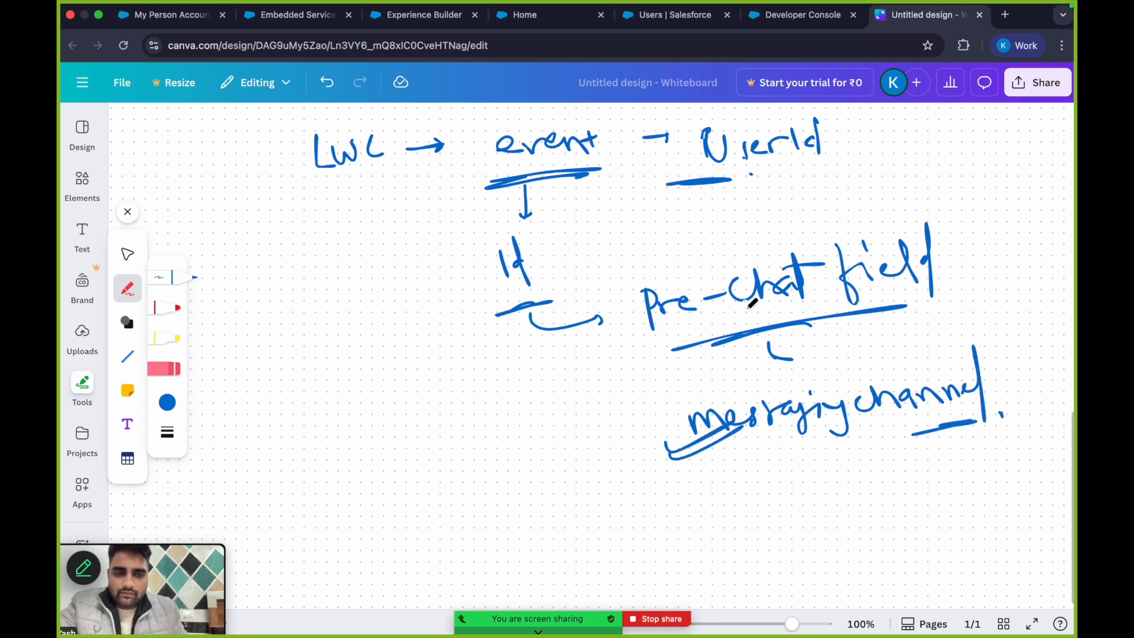
Handwrite "ESD" as a separate note below and left of "Id", and underline it
mouse_move(343, 401)
left_mouse_down()
mouse_move(322, 407)
mouse_move(337, 431)
mouse_move(358, 402)
mouse_move(358, 434)
left_mouse_up()
mouse_move(354, 401)
left_mouse_down()
mouse_move(341, 431)
mouse_move(392, 435)
left_mouse_up()
left_click(399, 433)
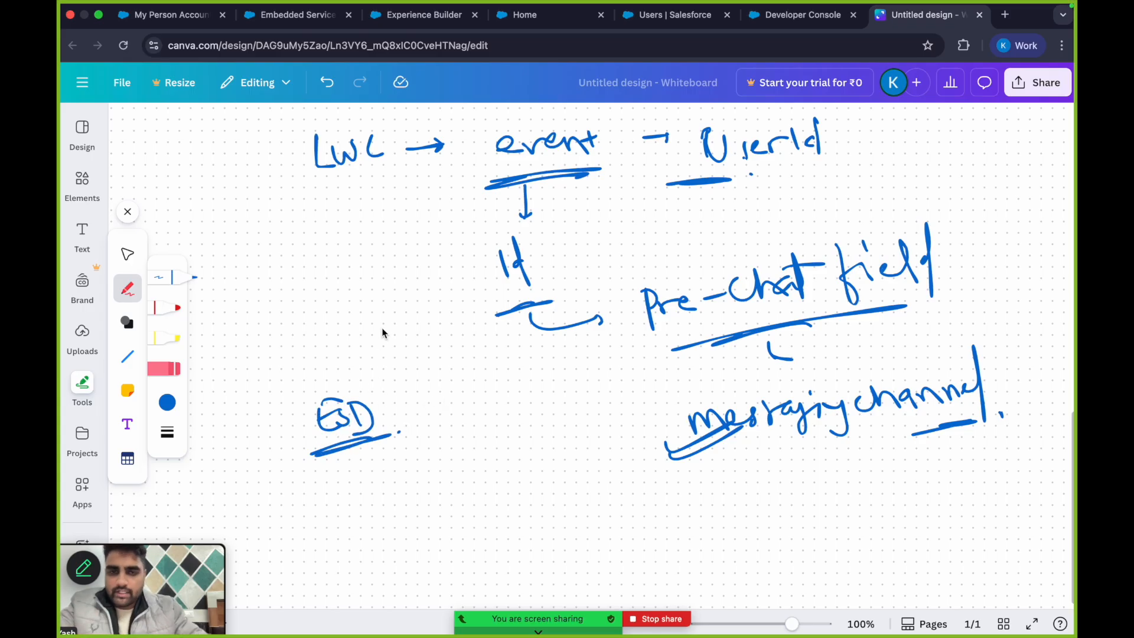
Switch to Salesforce Setup, search for "messaging", and open My Website Channel from Messaging Settings
left_click(547, 15)
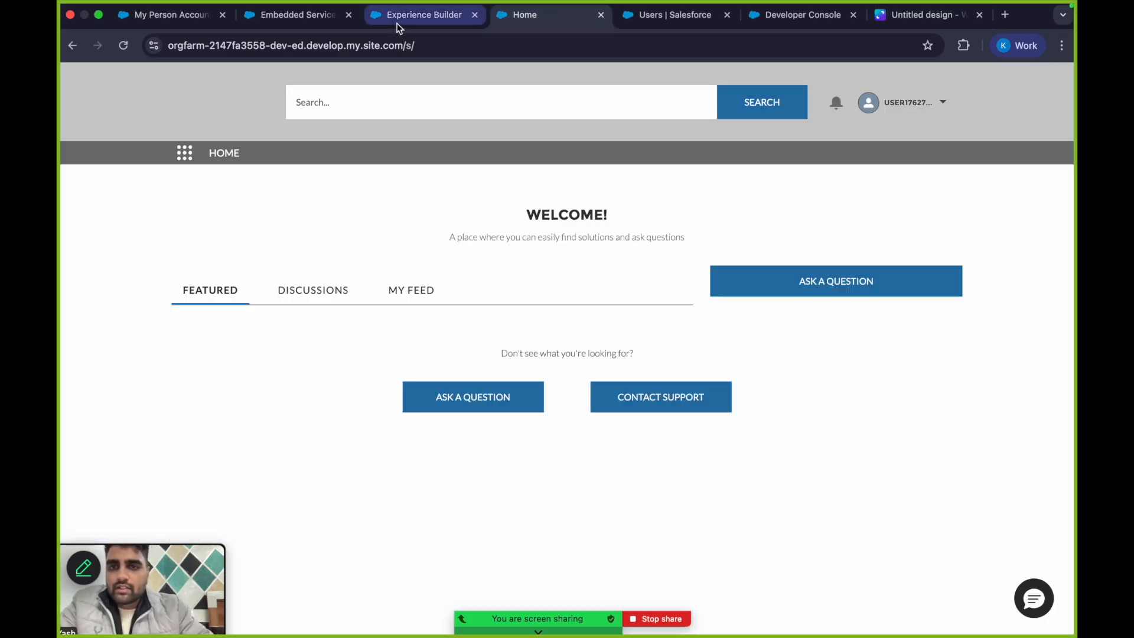
left_click(299, 26)
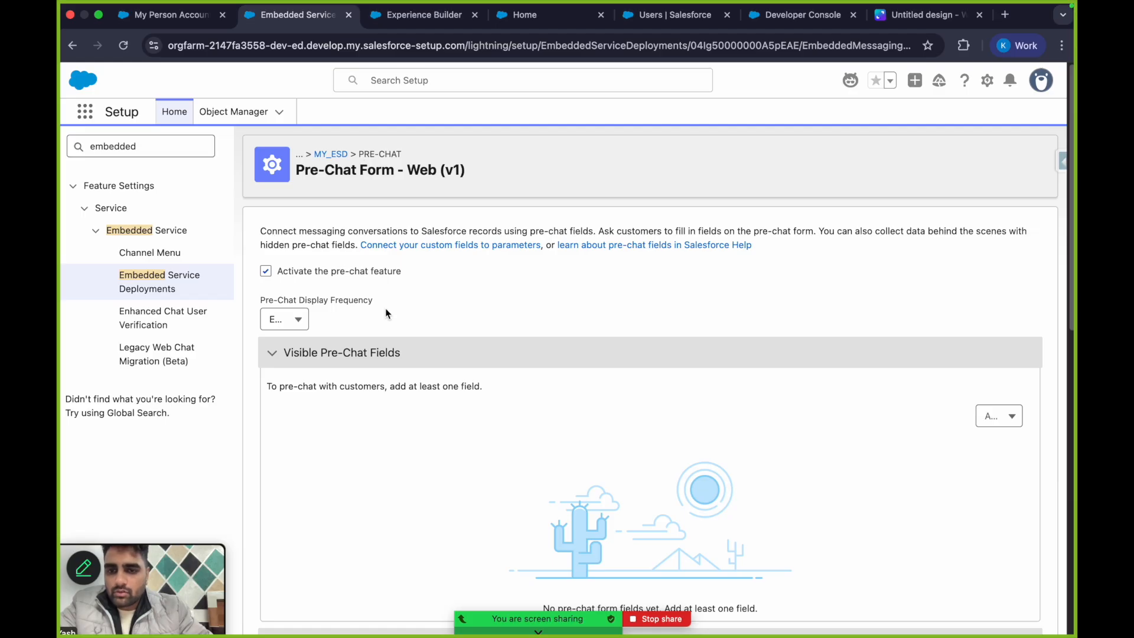
double_click(135, 147)
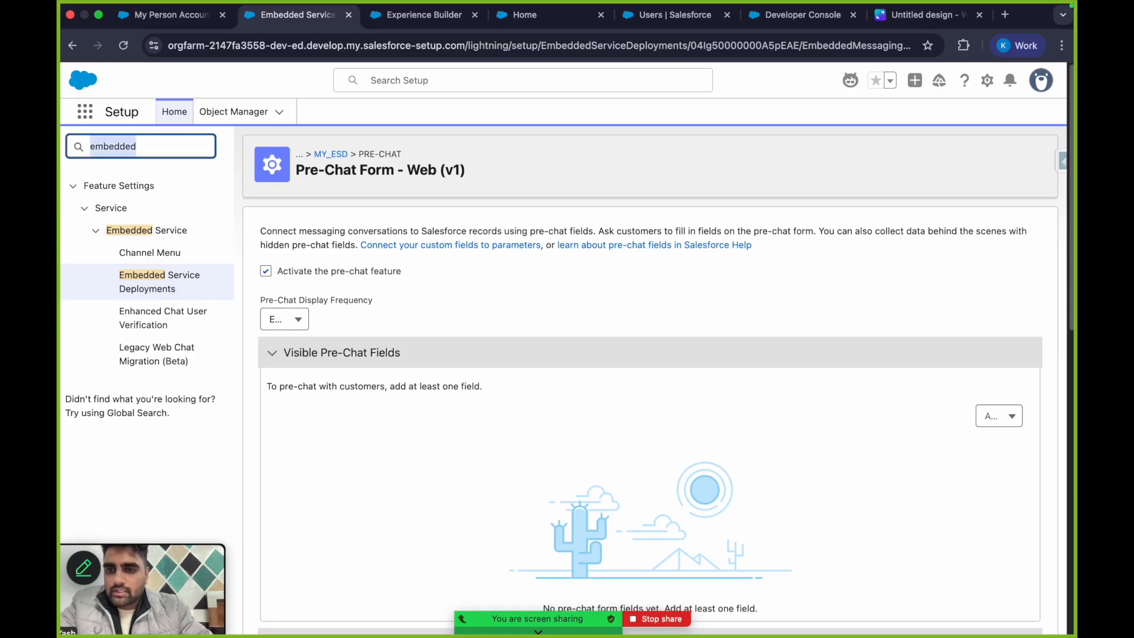
type("messaging")
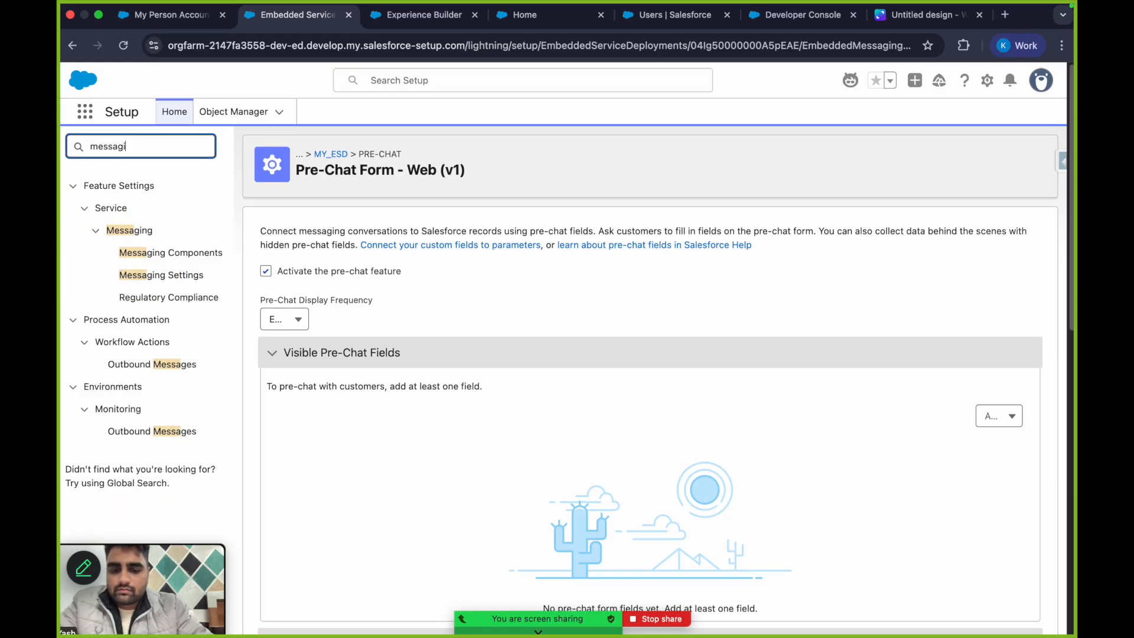
left_click(184, 277)
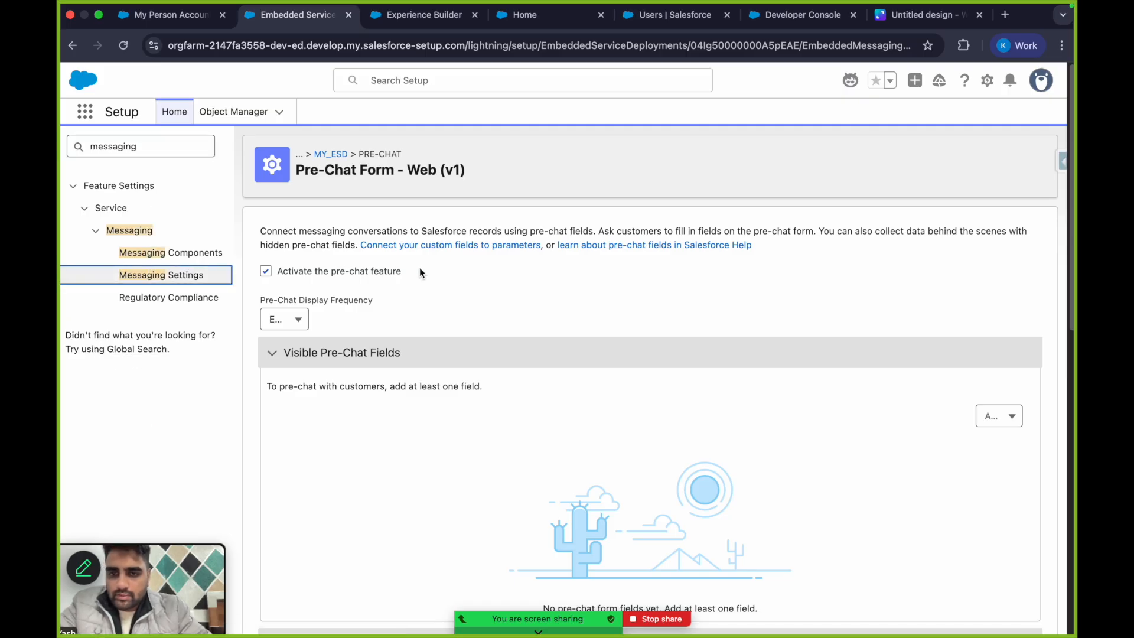
left_click(190, 276)
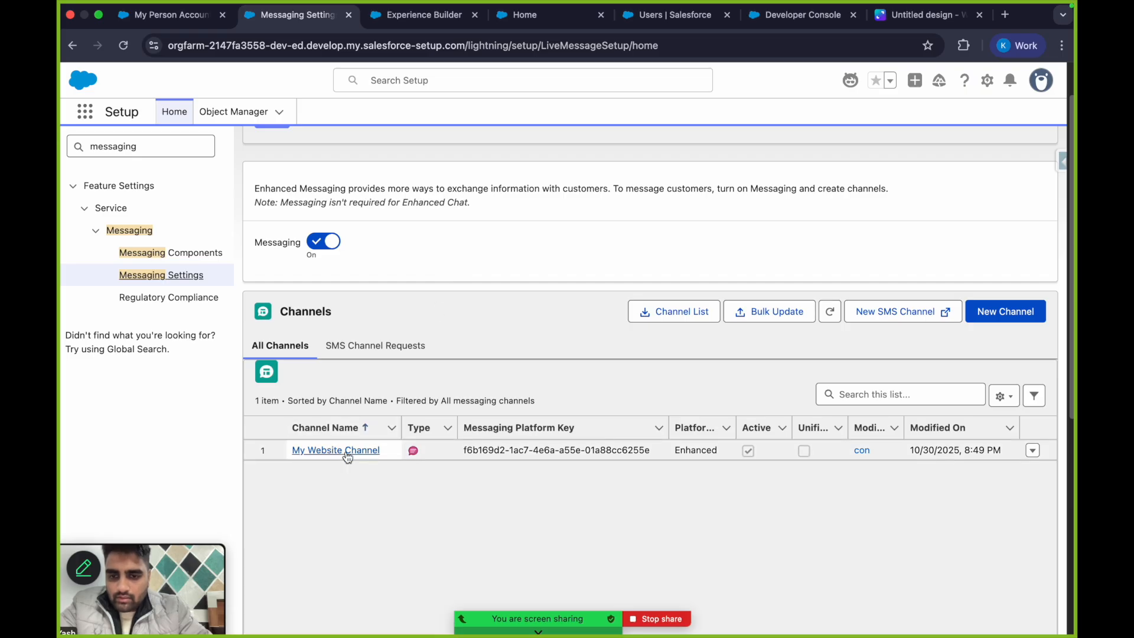
left_click(337, 449)
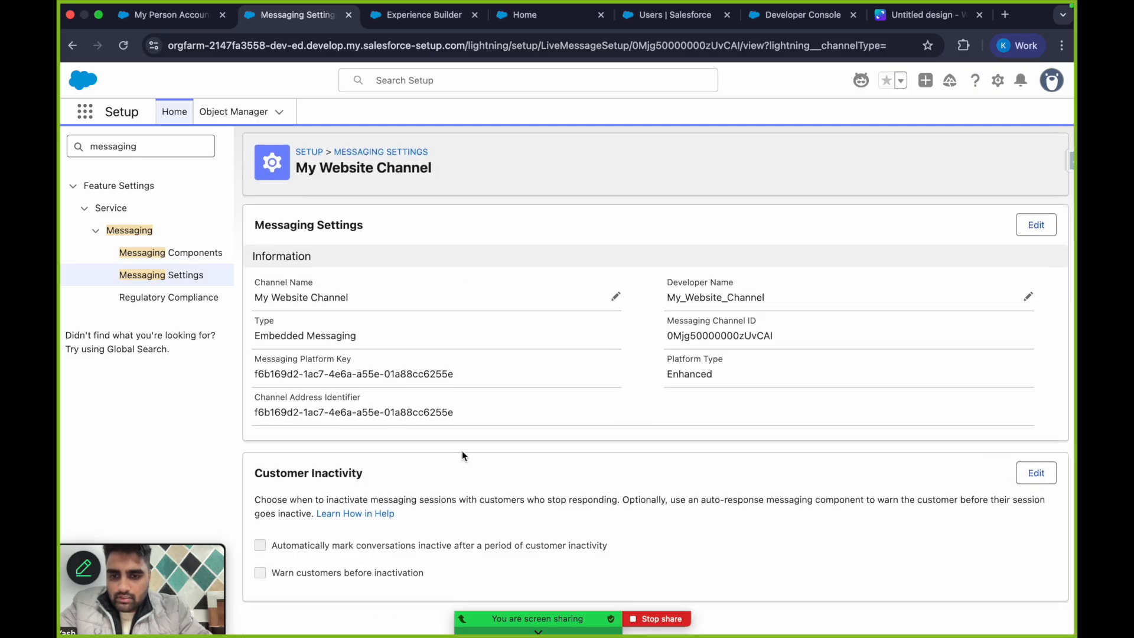
Locate the channel's Parameter Mappings section and highlight its heading
scroll(462, 450, "down", 10)
scroll(462, 449, "down", 9)
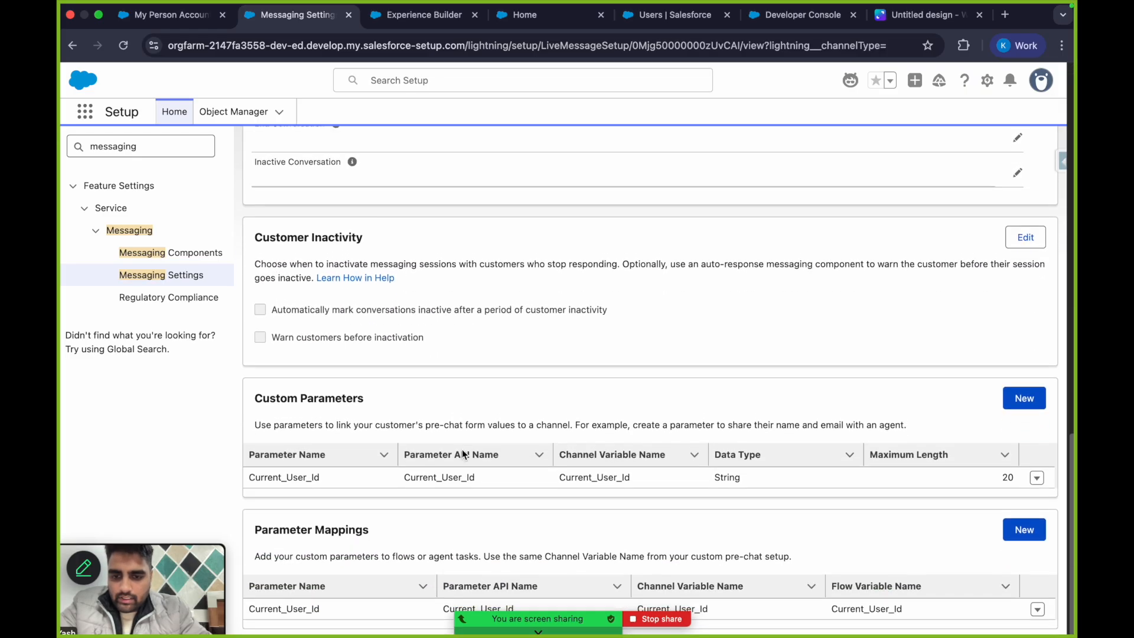
scroll(462, 449, "up", 1)
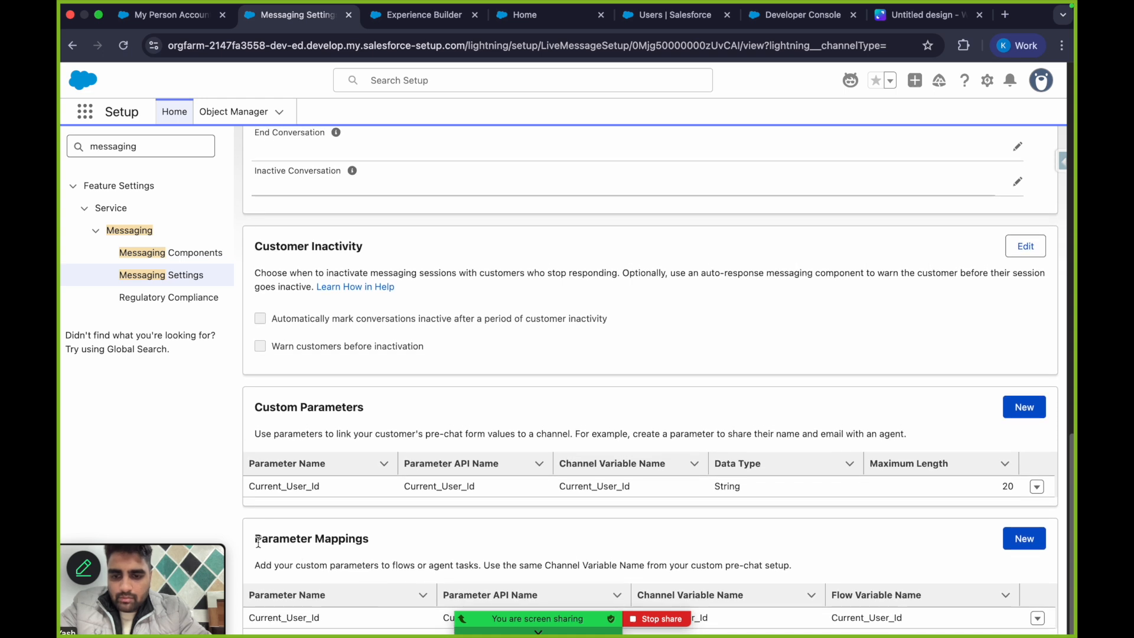
left_click_drag(254, 538, 396, 544)
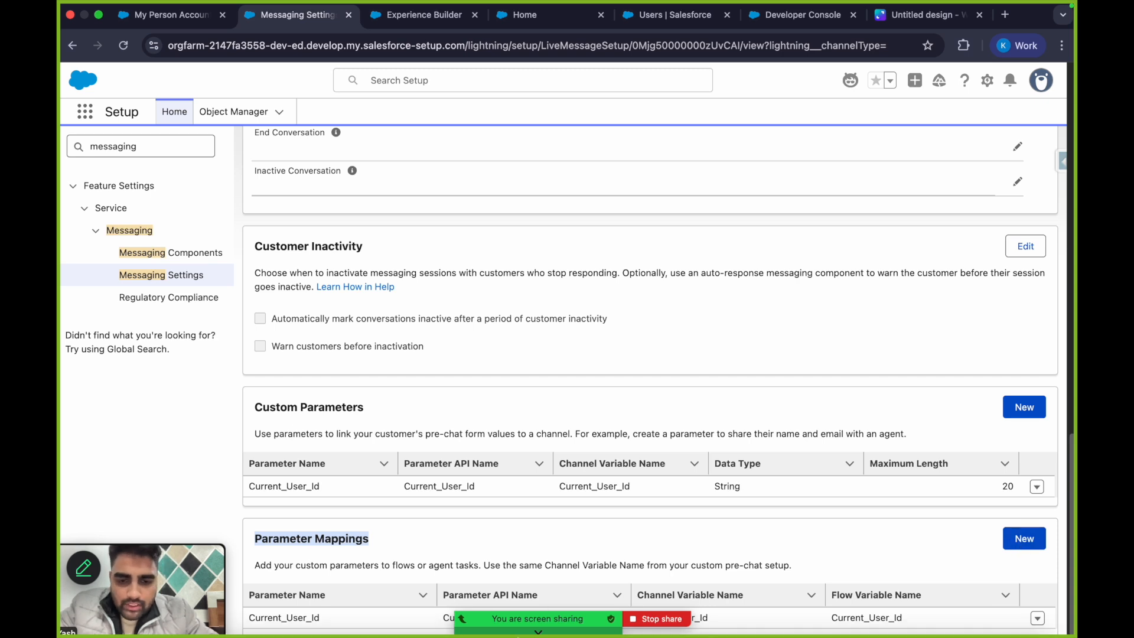
Examine the Current_User_Id parameter mapping by highlighting its parameter name, API name, channel variable name and flow variable name
mouse_move(542, 630)
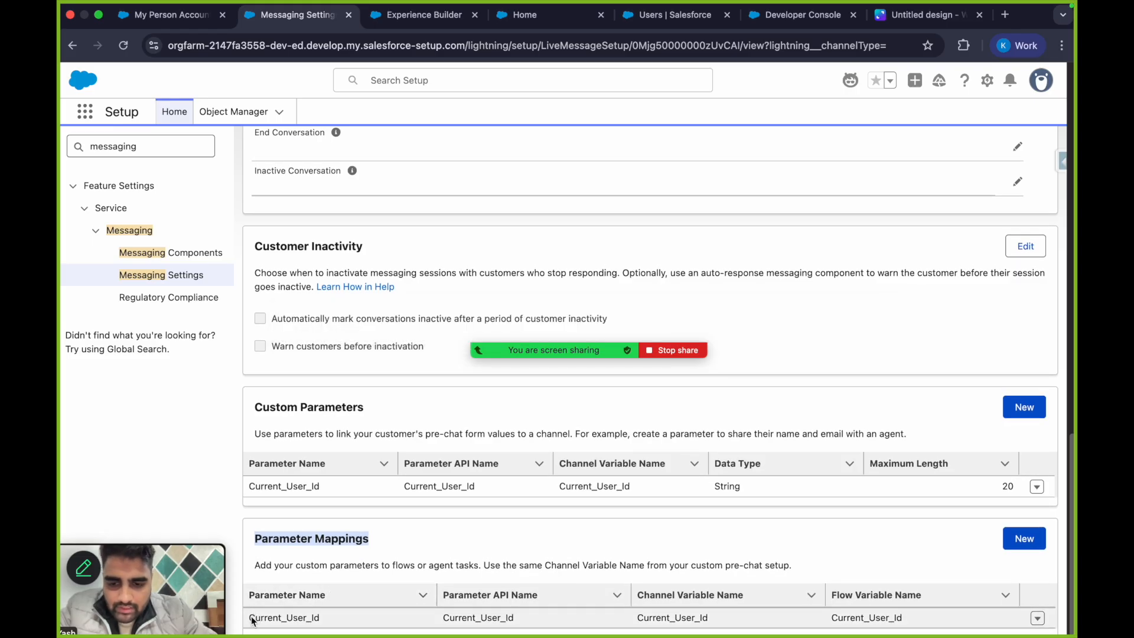
left_click_drag(251, 617, 354, 618)
left_click(345, 486)
left_click_drag(440, 616, 537, 625)
left_click(574, 541)
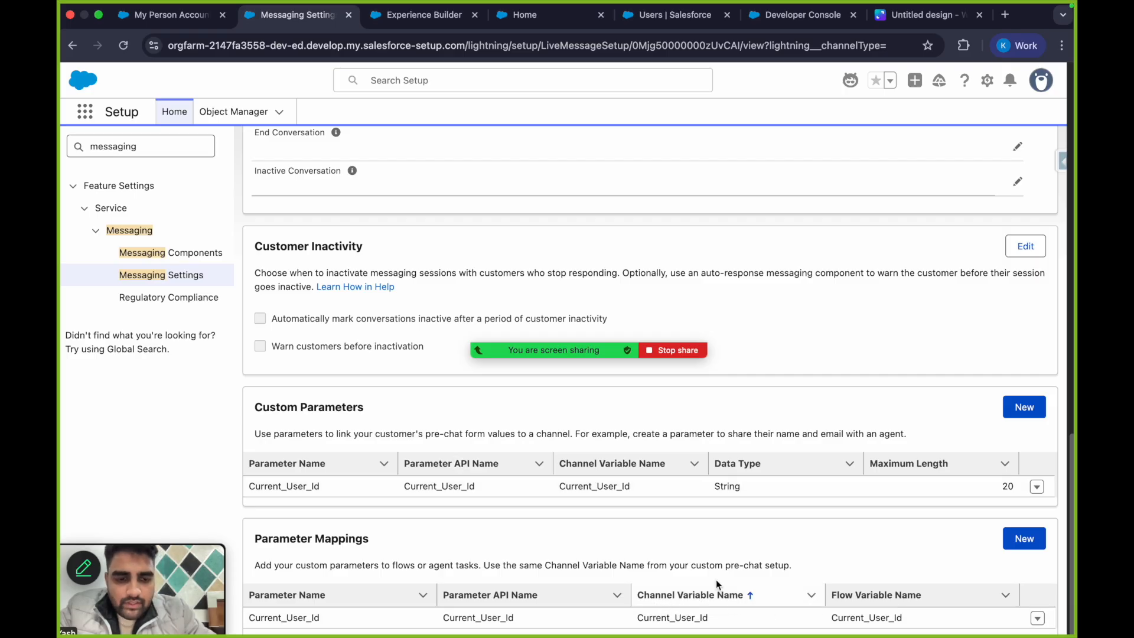
scroll(701, 562, "down", 1)
scroll(701, 562, "up", 1)
left_click_drag(637, 618, 719, 618)
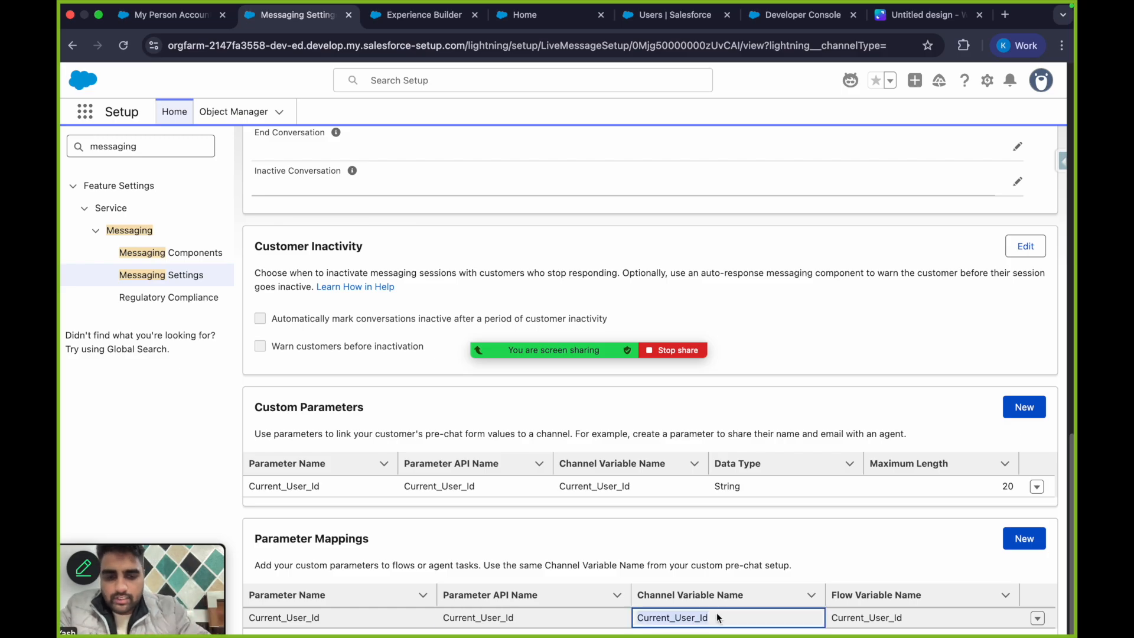
left_click(715, 625)
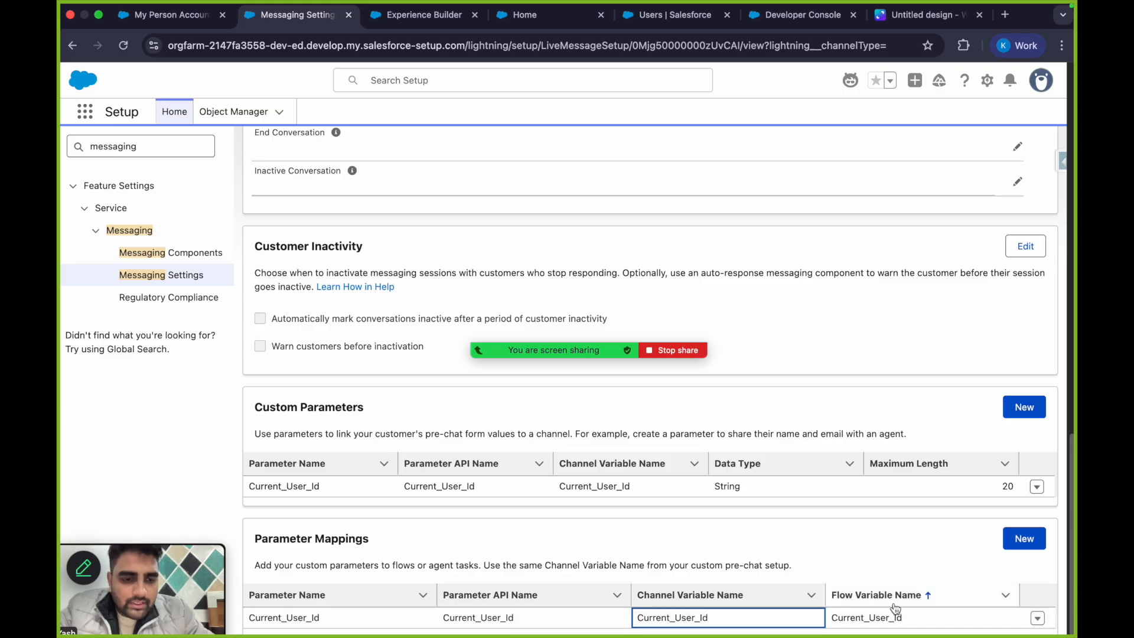
left_click_drag(833, 618, 925, 620)
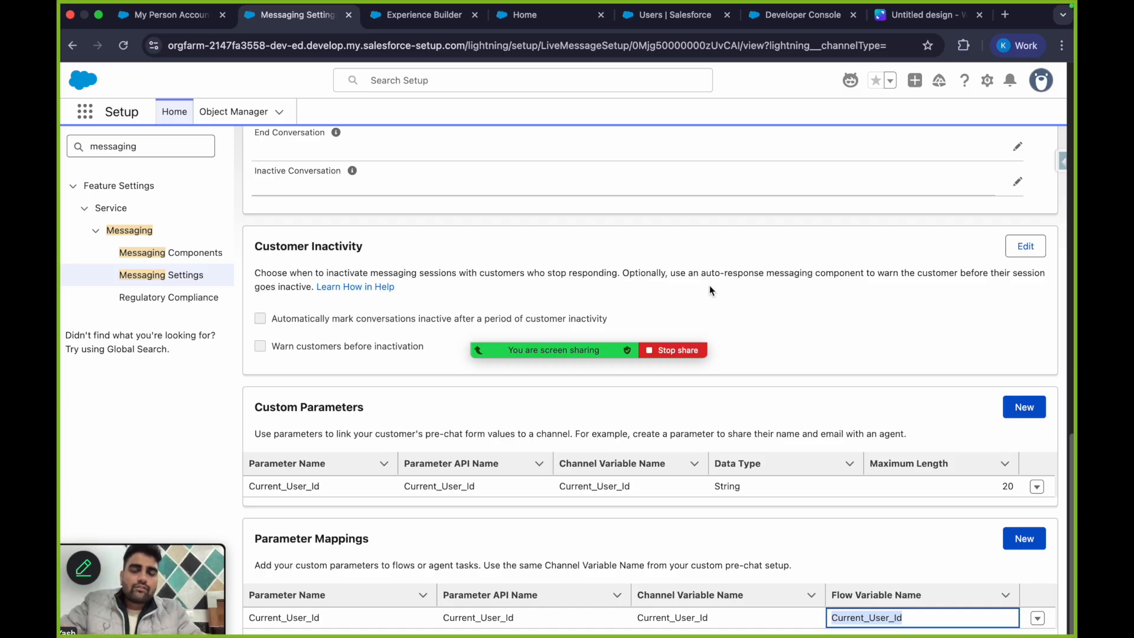
Open the Route the Work to AI Agent flow from the channel's Omni-Channel Routing section and display the flow's resources
double_click(861, 618)
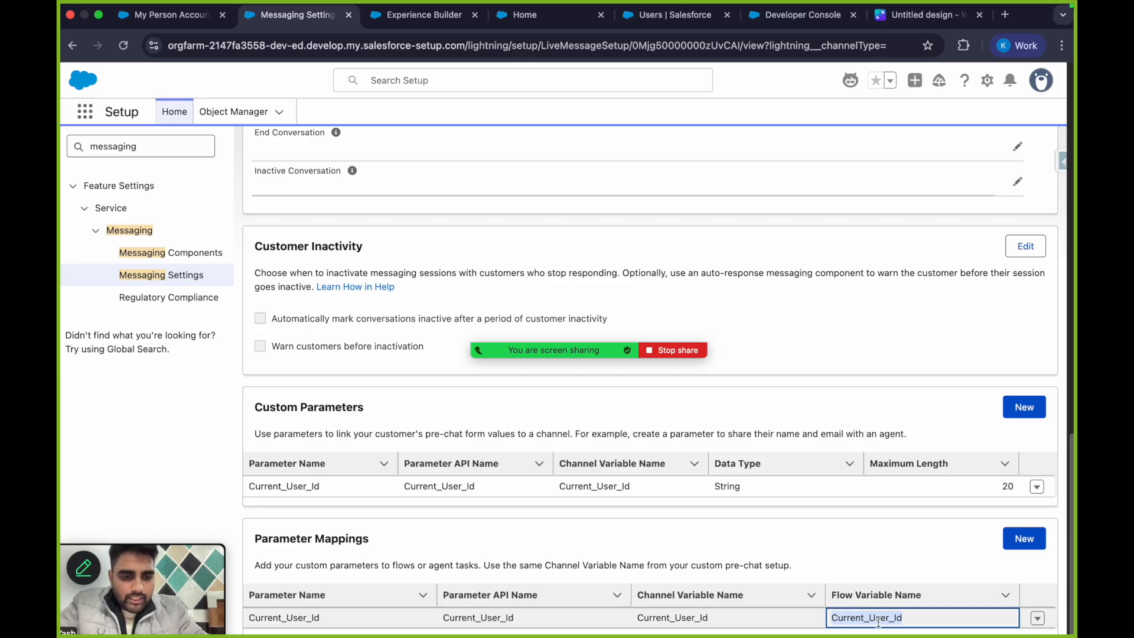
scroll(487, 234, "up", 8)
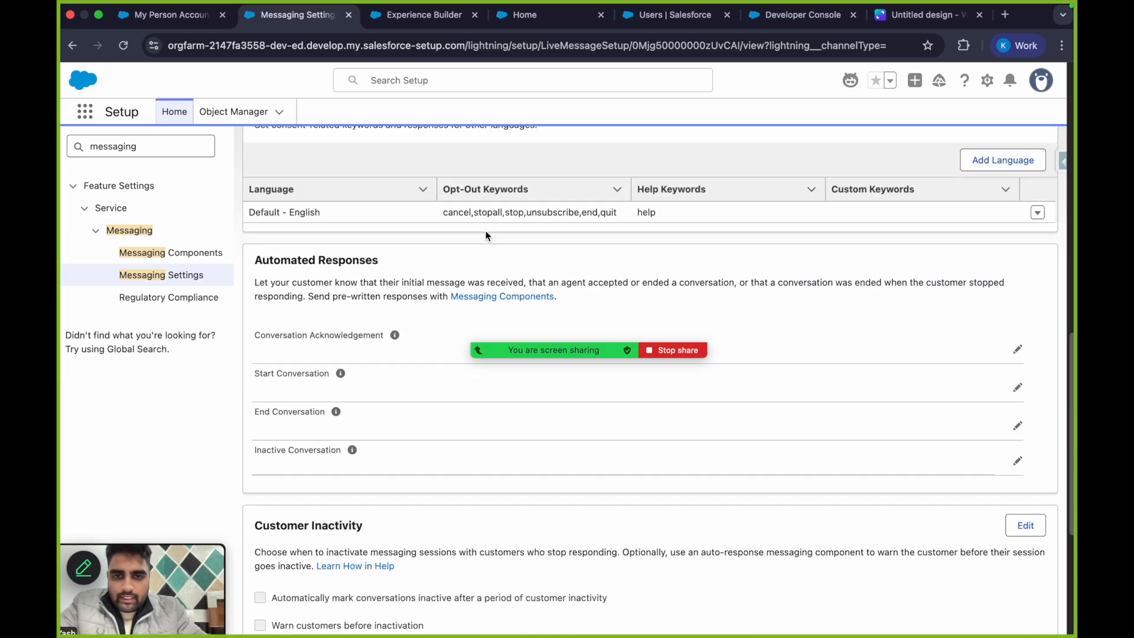
scroll(486, 235, "up", 3)
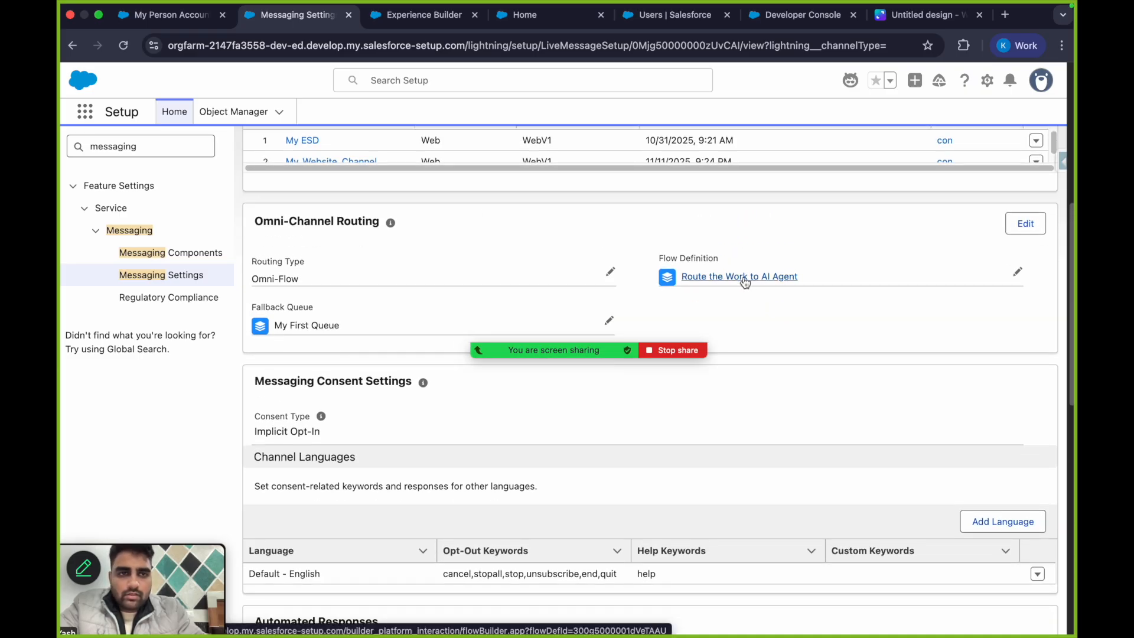
left_click(743, 277)
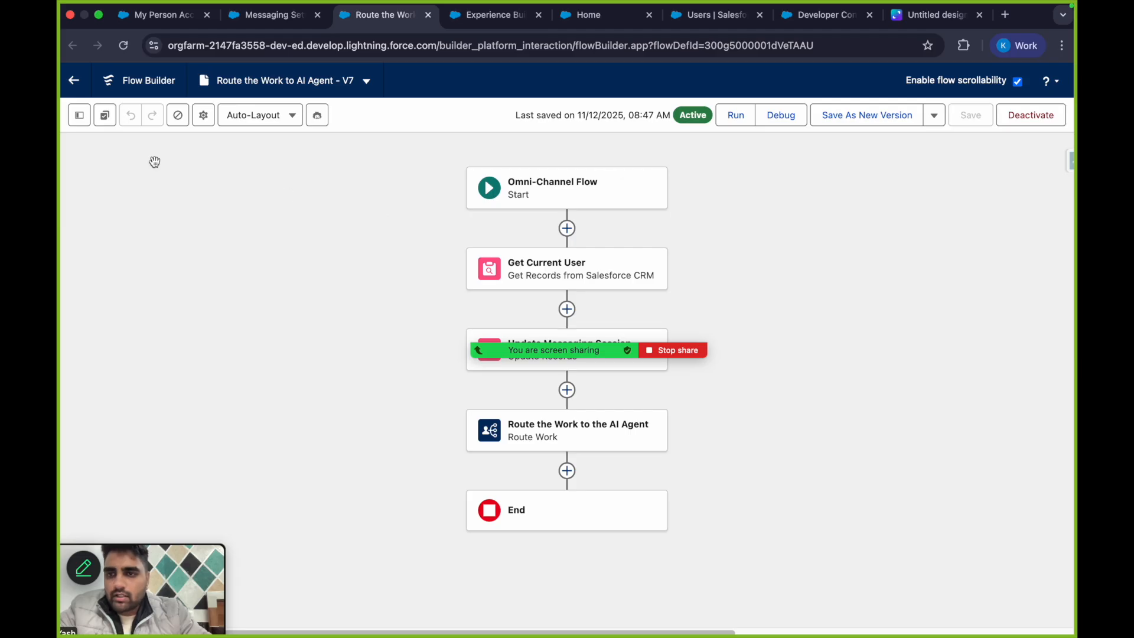
left_click(80, 115)
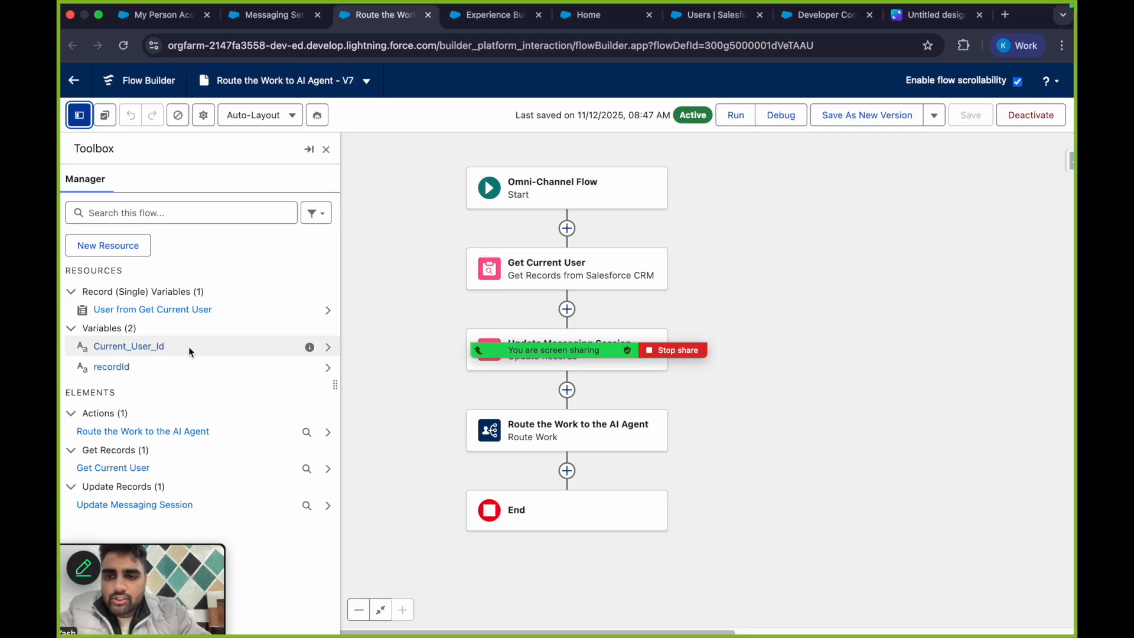
Return to the channel's Parameter Mappings, view the empty new mapping form without saving, and highlight the Current_User_Id flow variable name
left_click(270, 15)
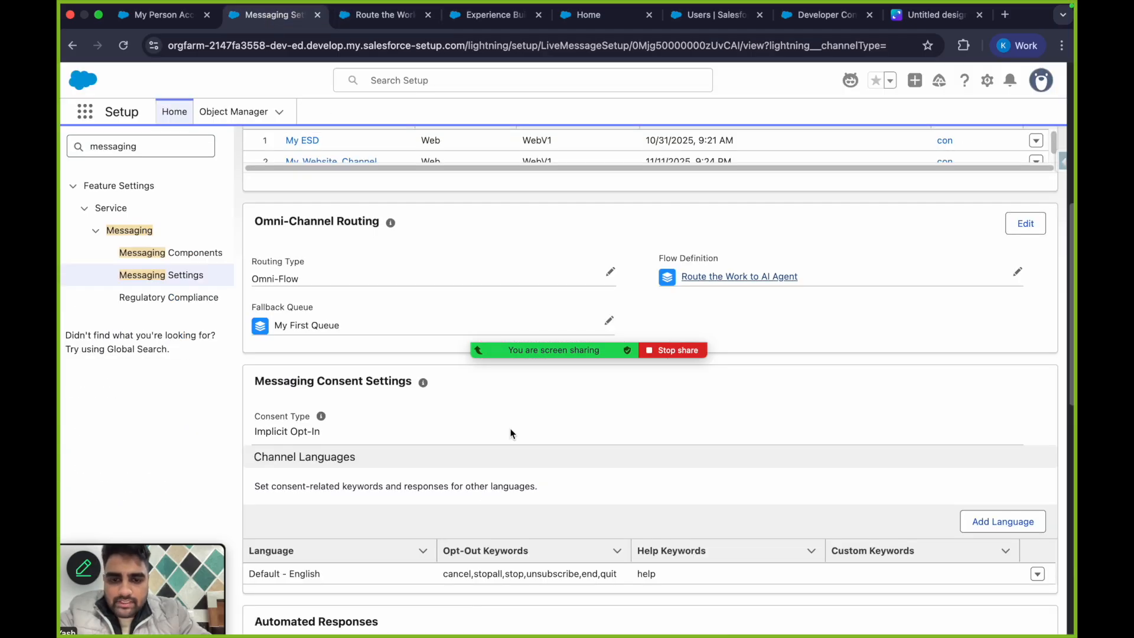
scroll(512, 434, "down", 10)
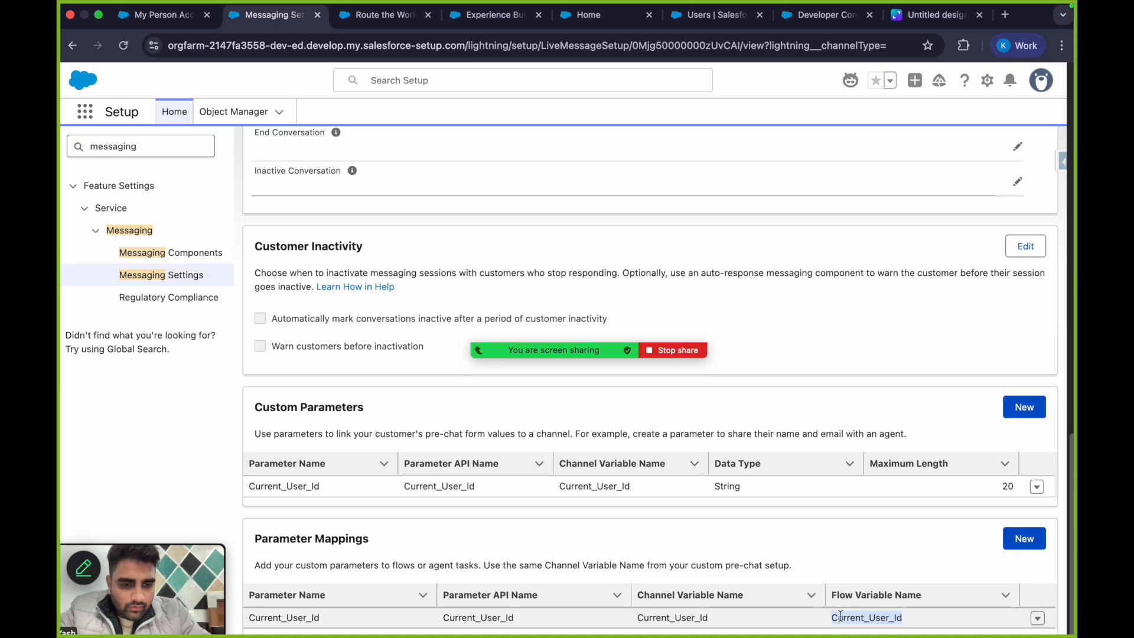
left_click(1025, 538)
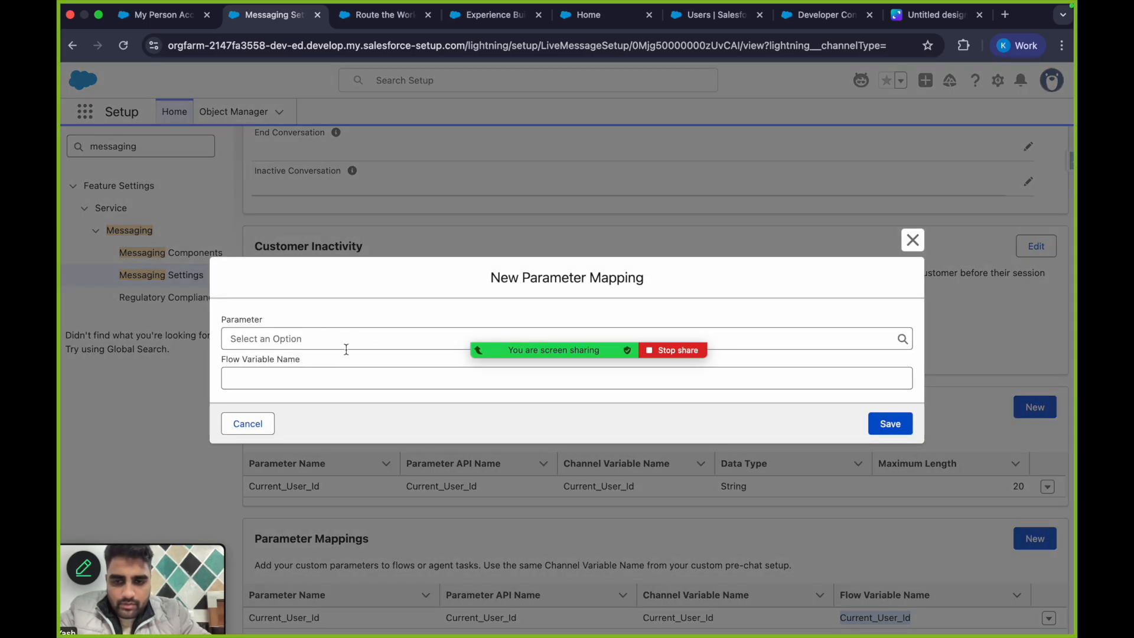
left_click(913, 240)
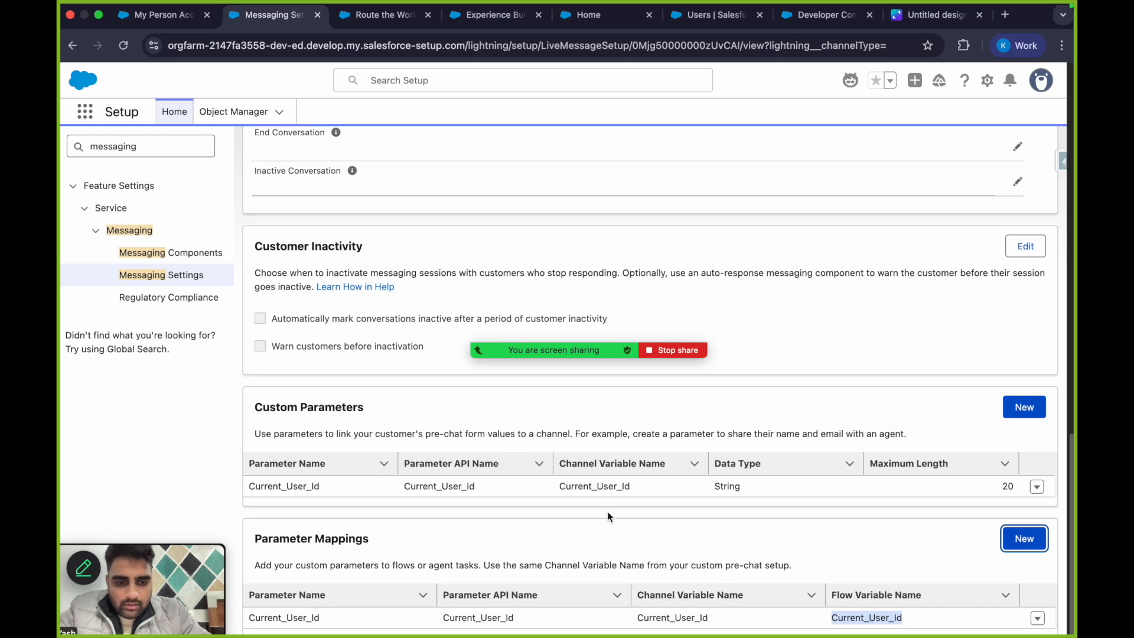
left_click_drag(834, 618, 931, 620)
left_click(832, 537)
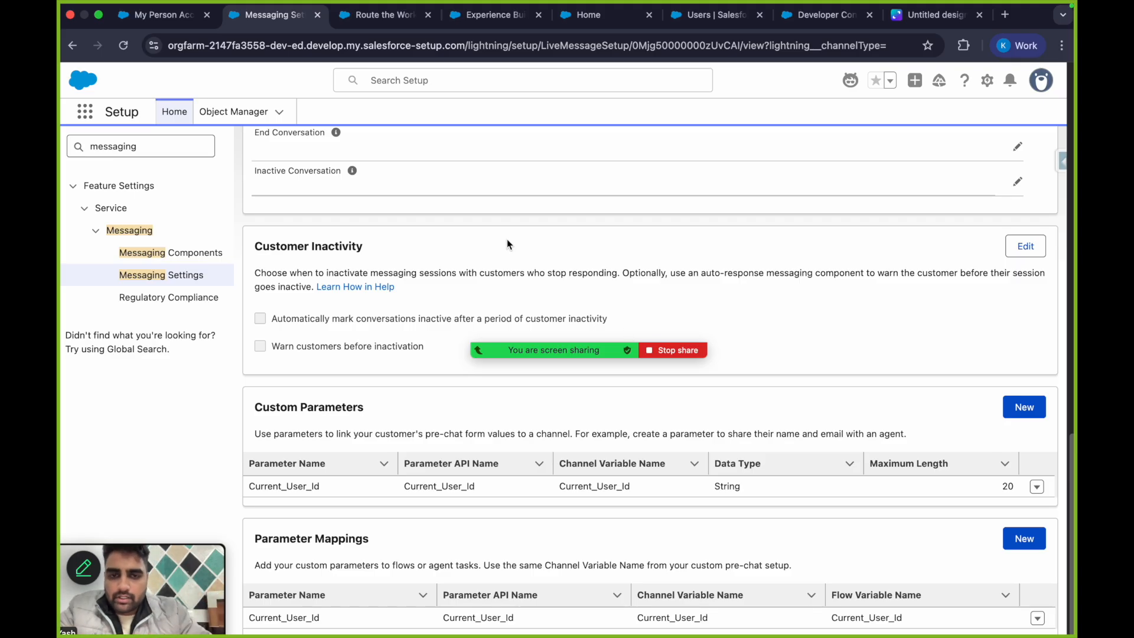
Switch back to the Route the Work to AI Agent flow and move the screen-sharing bar clear of the flow elements
scroll(507, 239, "up", 10)
scroll(506, 241, "up", 10)
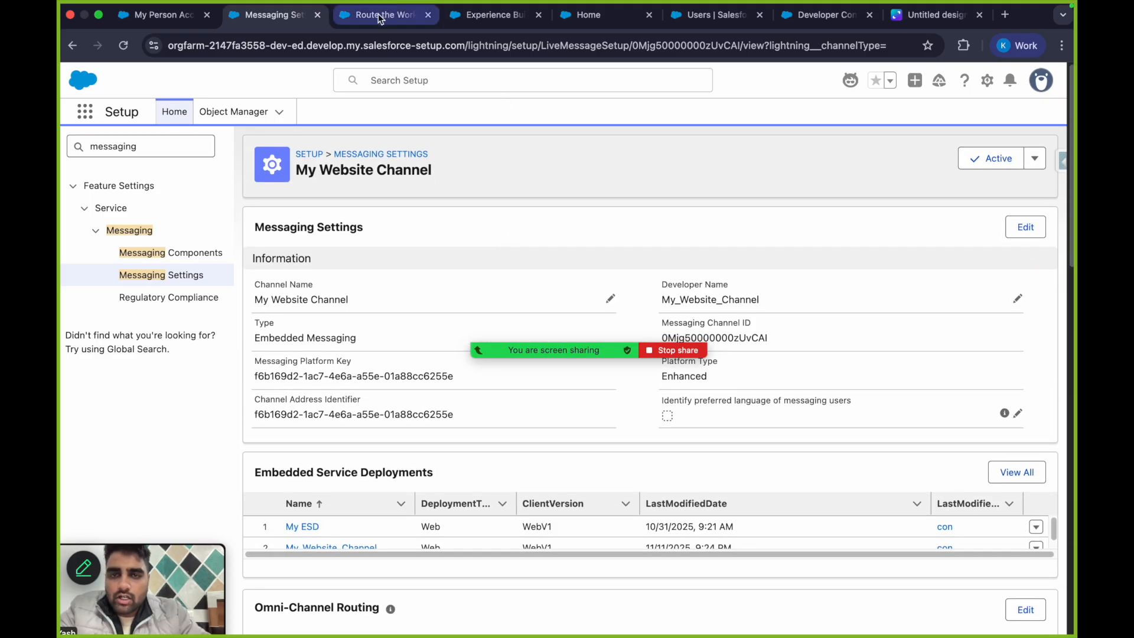
left_click(378, 13)
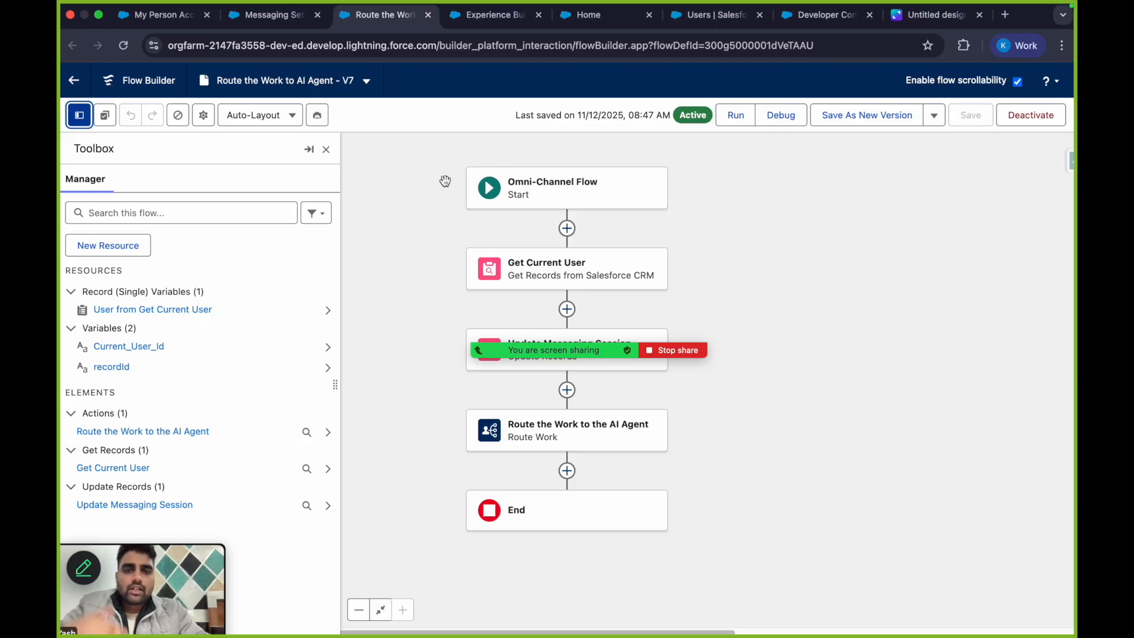
mouse_move(559, 345)
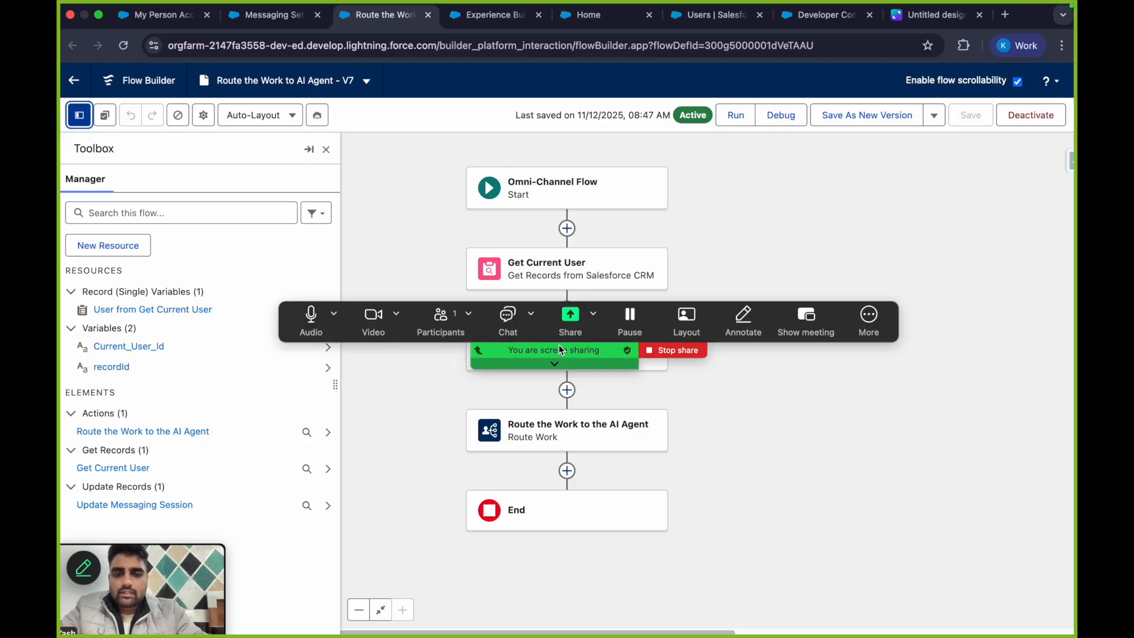
left_click_drag(558, 344, 554, 632)
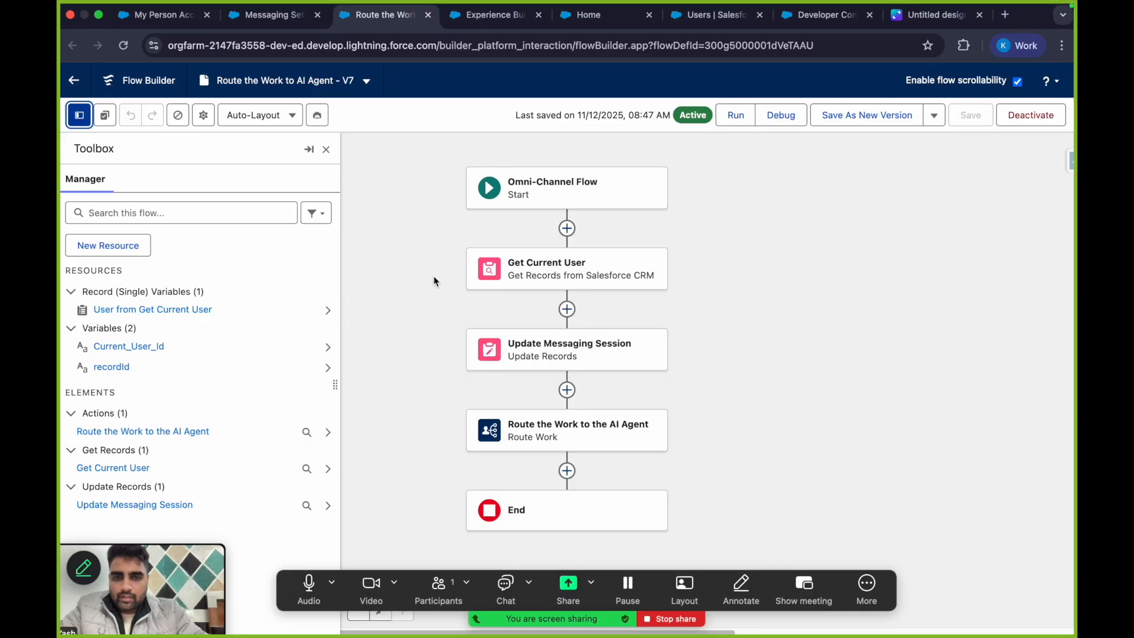
left_click(433, 244)
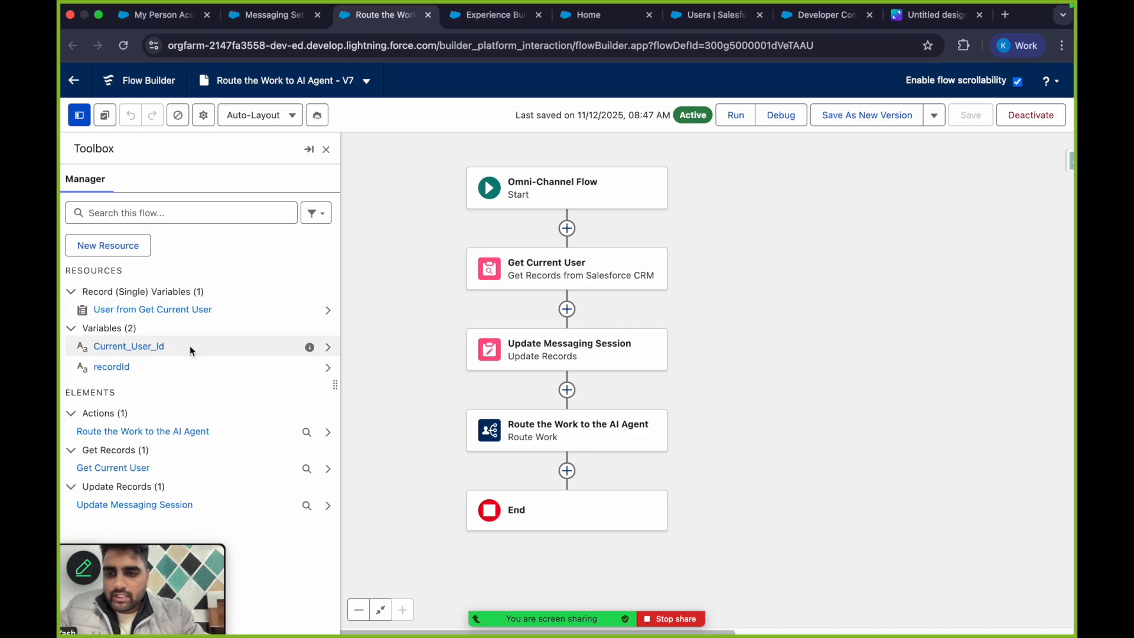
Examine the Get Current User element's object, filter condition and record storage settings, comparing them with the Users record page
left_click(566, 274)
left_click(326, 151)
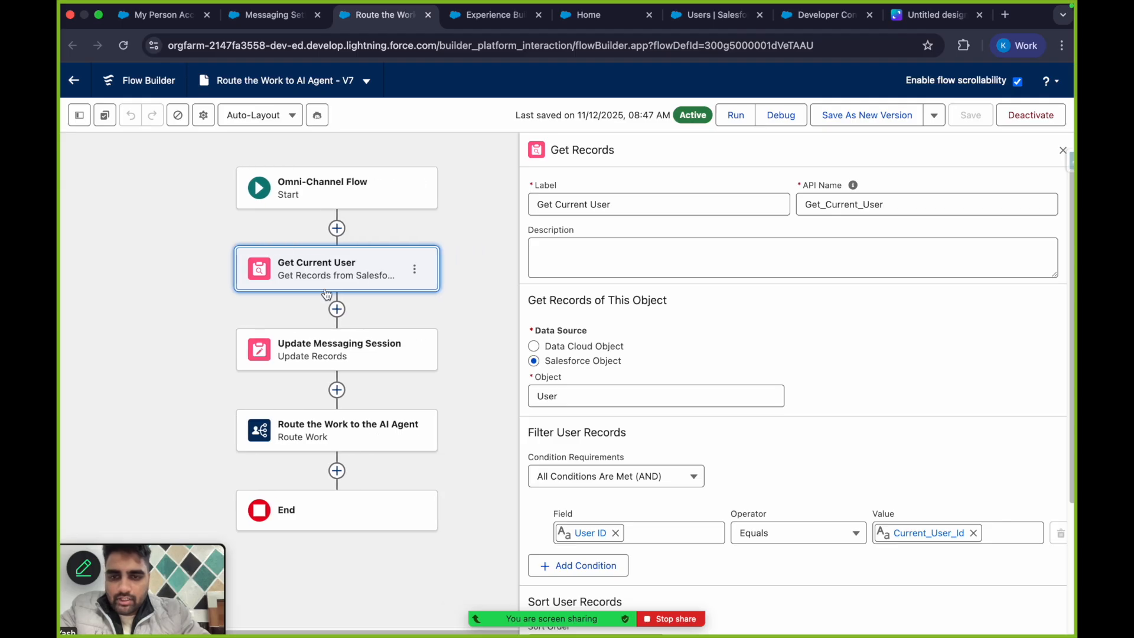
scroll(671, 382, "down", 3)
scroll(671, 382, "up", 5)
scroll(678, 363, "down", 6)
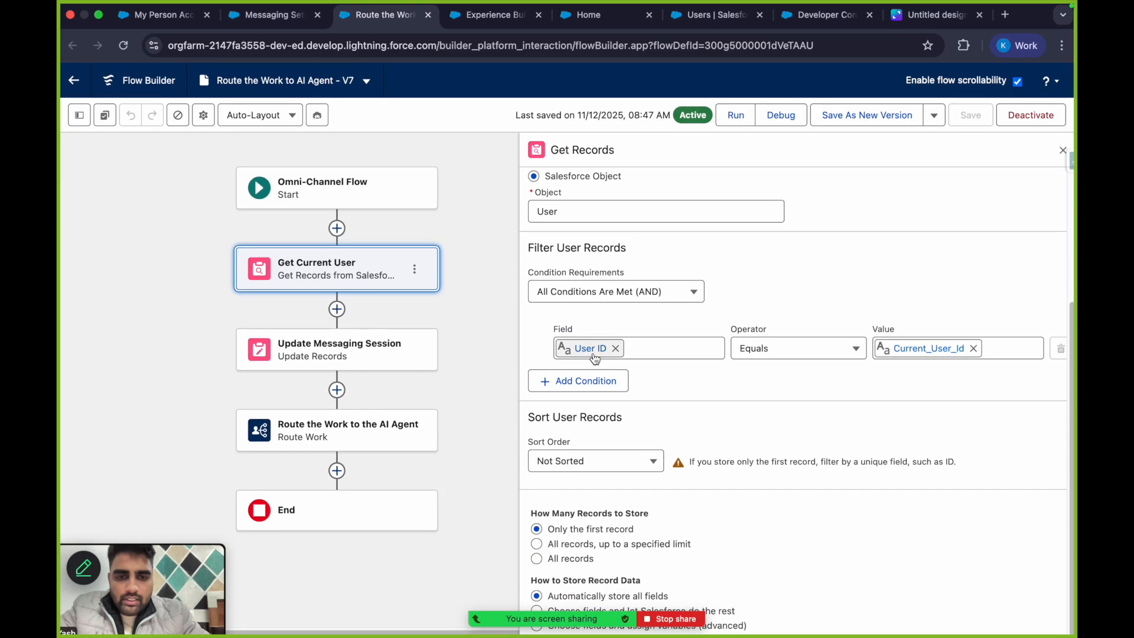
scroll(588, 273, "up", 1)
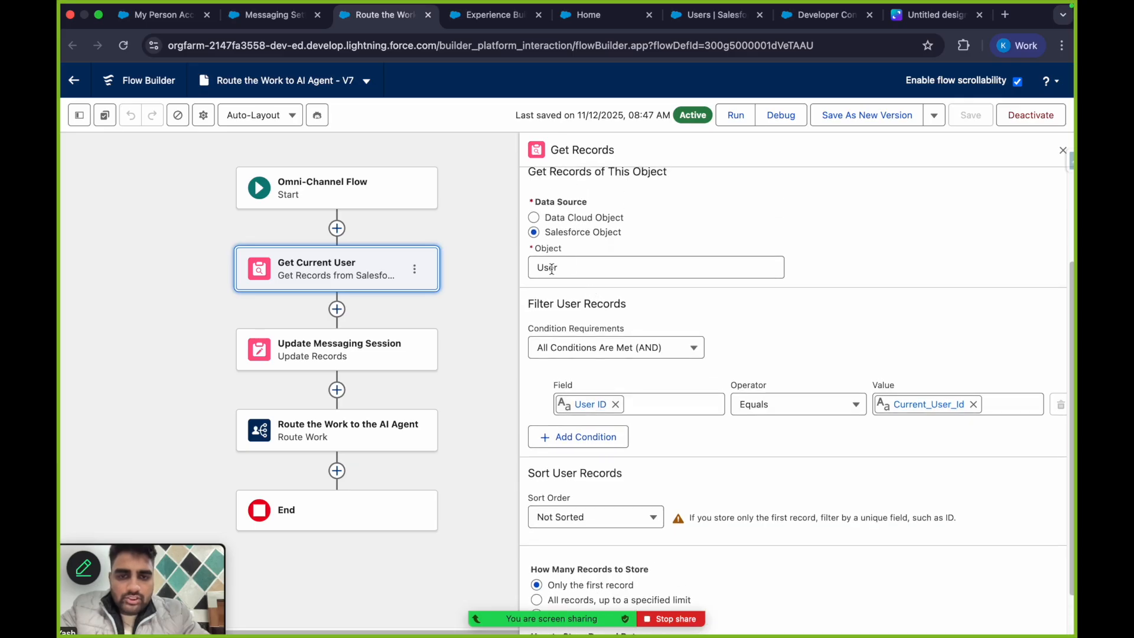
scroll(596, 366, "down", 1)
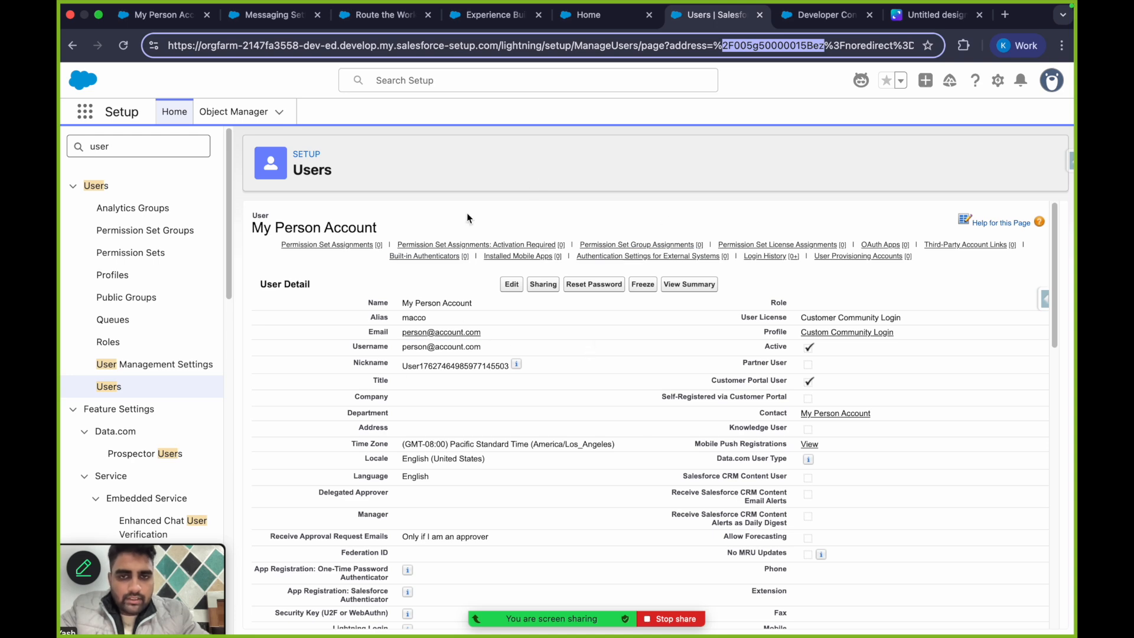
left_click(376, 23)
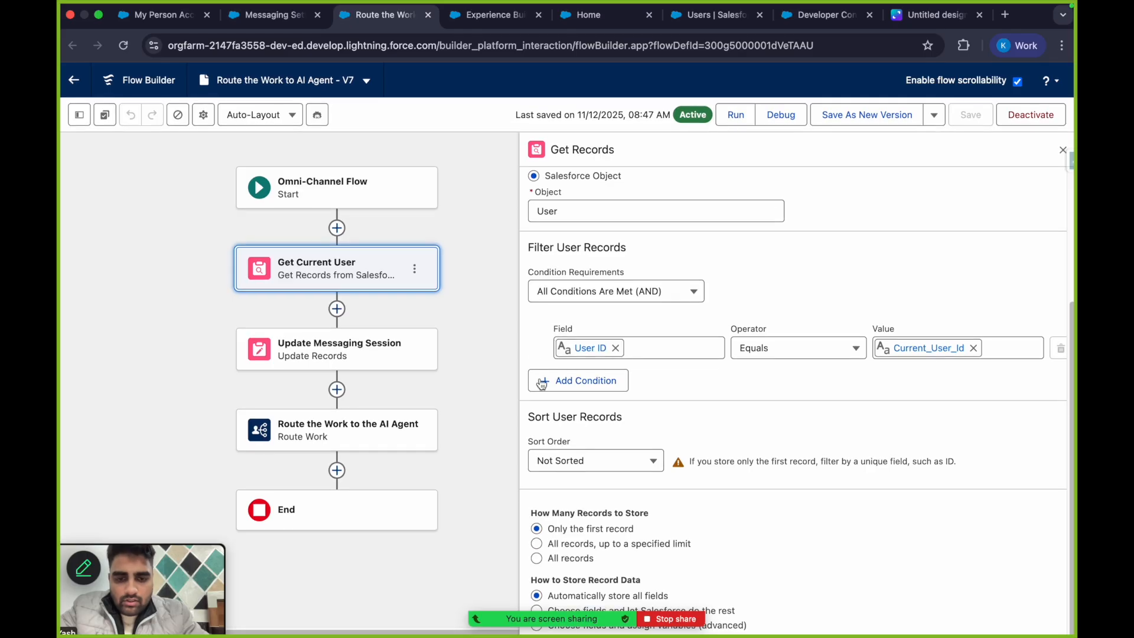
Open the Update Messaging Session element and examine its record filter and the Account Id field assignment
left_click(1062, 152)
left_click(345, 347)
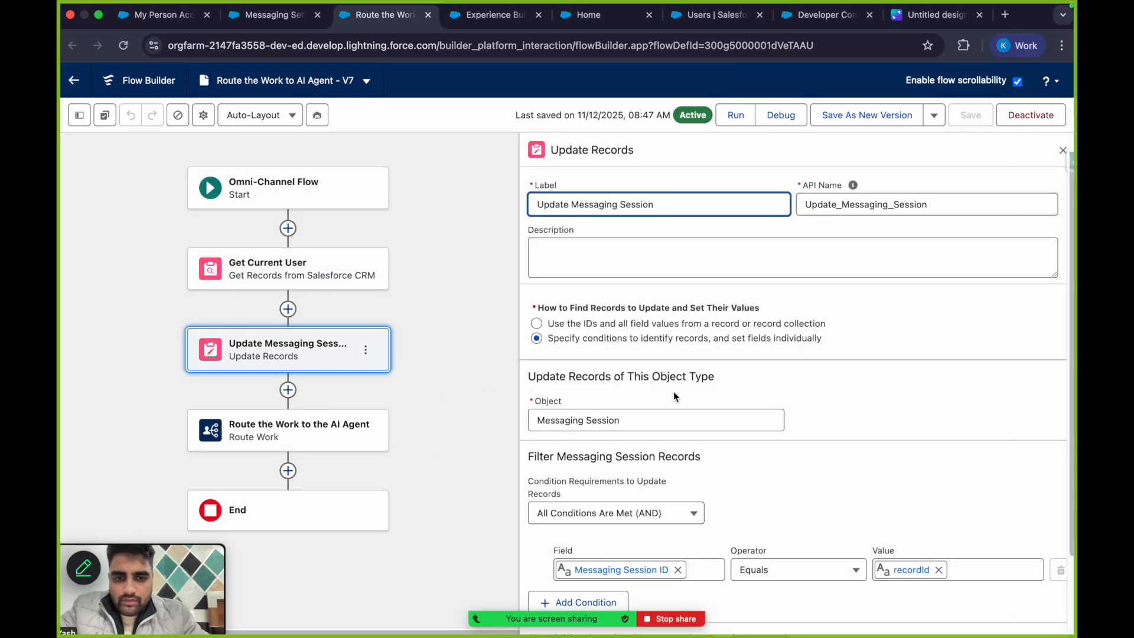
scroll(673, 391, "down", 3)
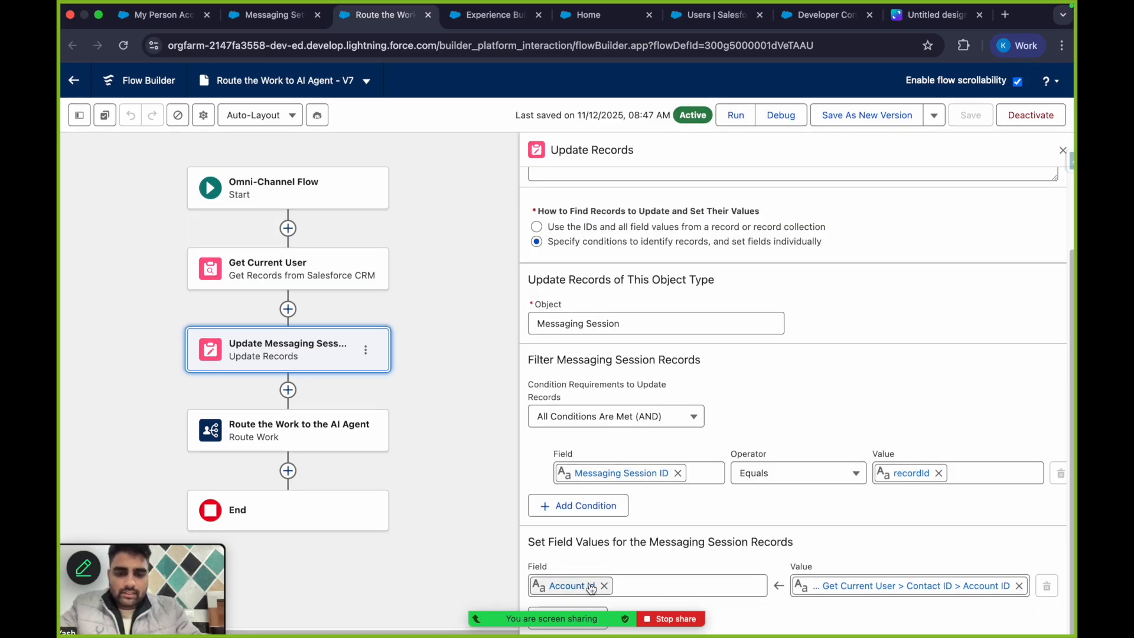
Find the Messaging Session object in Object Manager by searching for "messaging" and open its Fields & Relationships
left_click(268, 12)
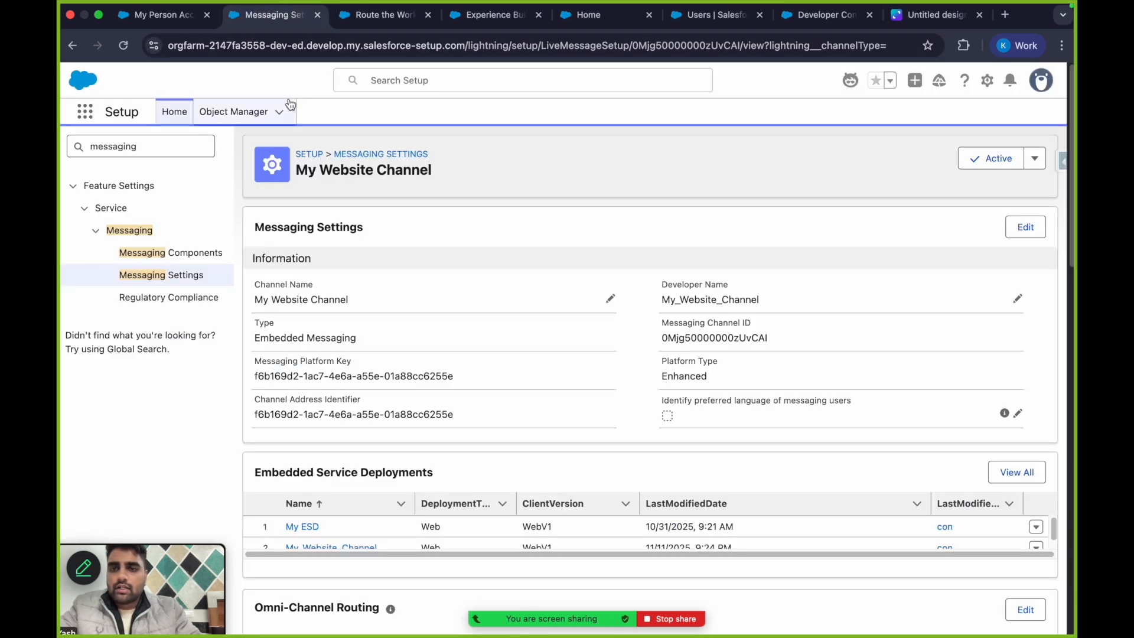
left_click(232, 109)
left_click(821, 158)
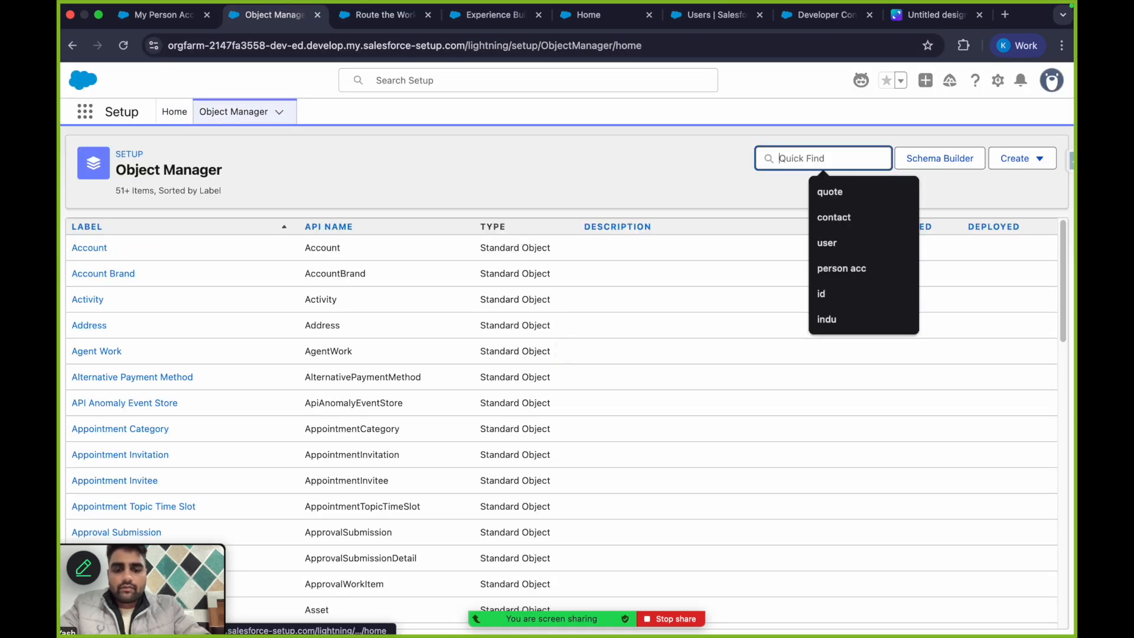
type("messaging")
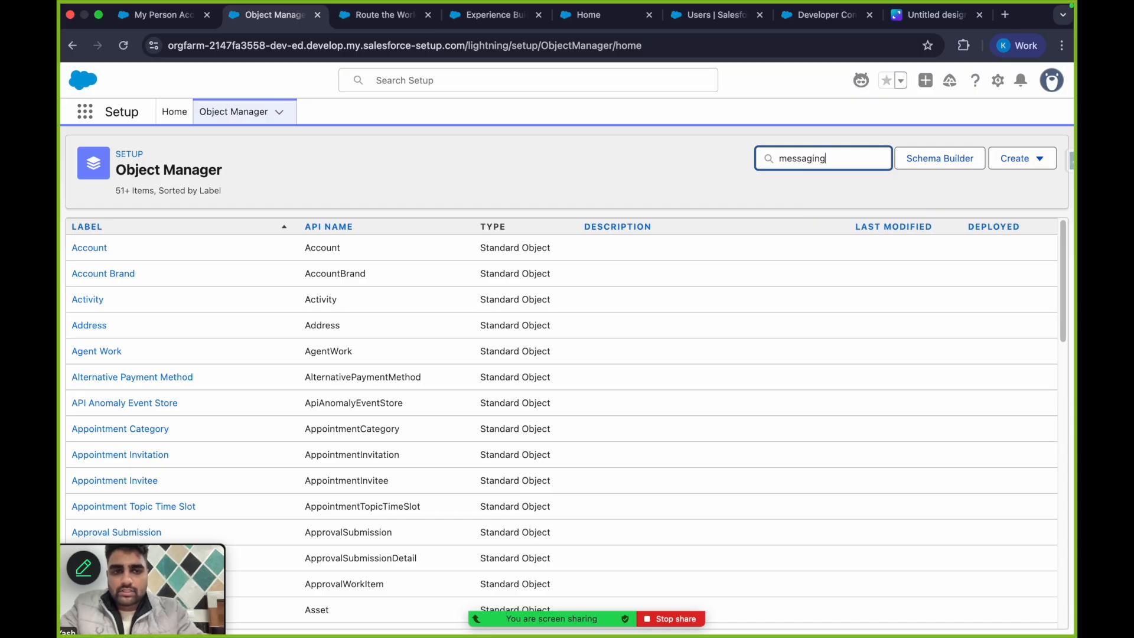
left_click(131, 248)
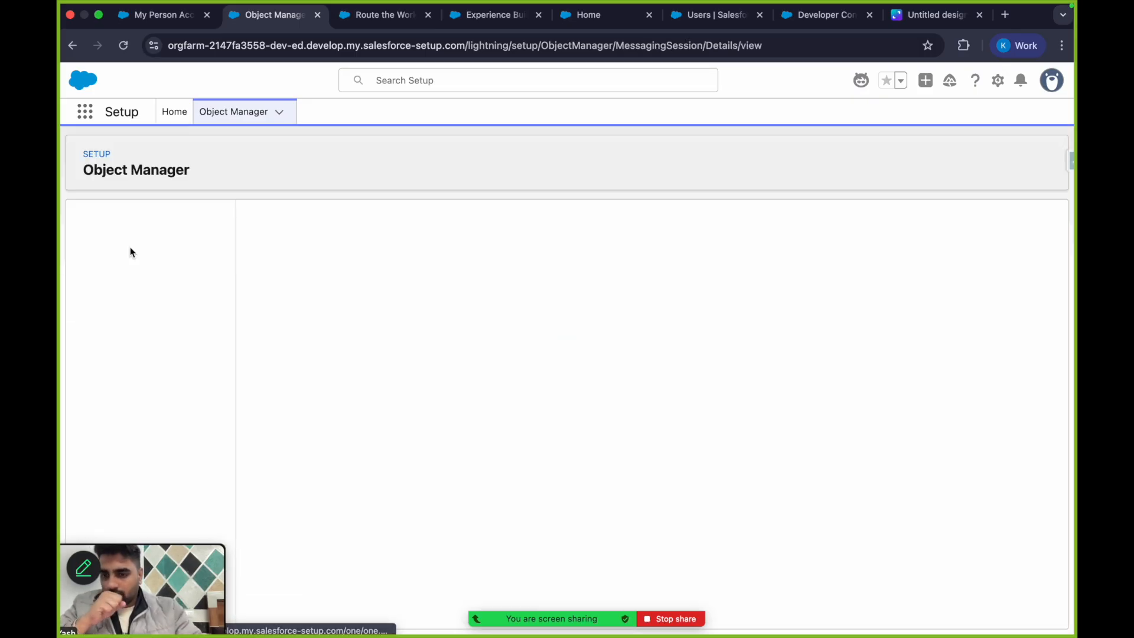
left_click(149, 251)
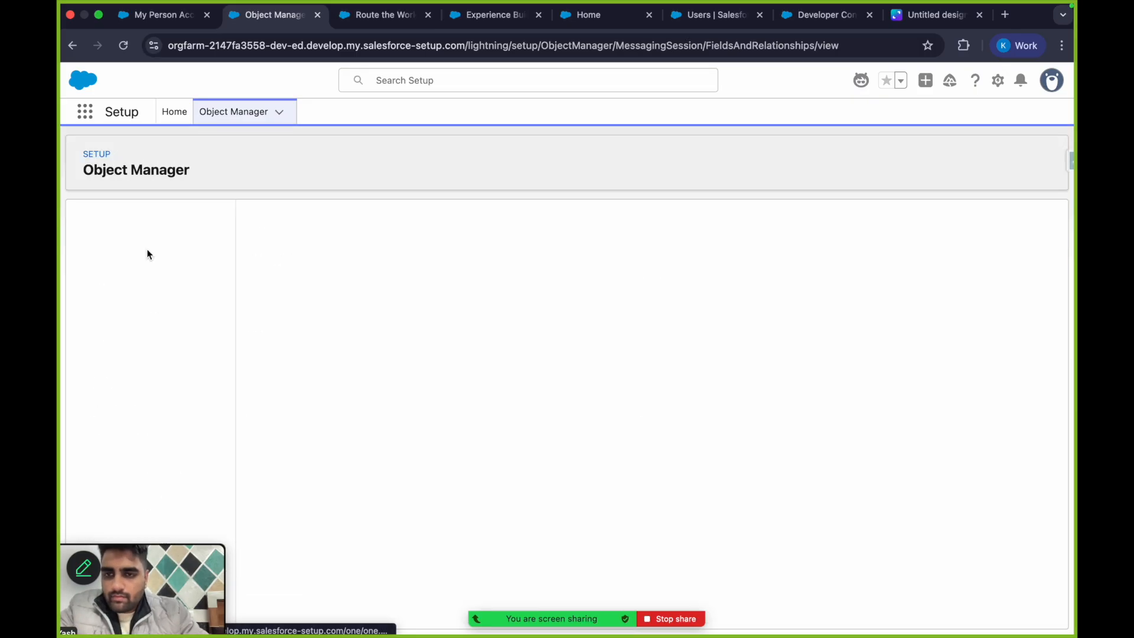
Highlight the Account_Id__c field name in the Messaging Session field list, then clear the highlight
left_click(652, 222)
left_click(458, 218)
left_click_drag(424, 318, 494, 318)
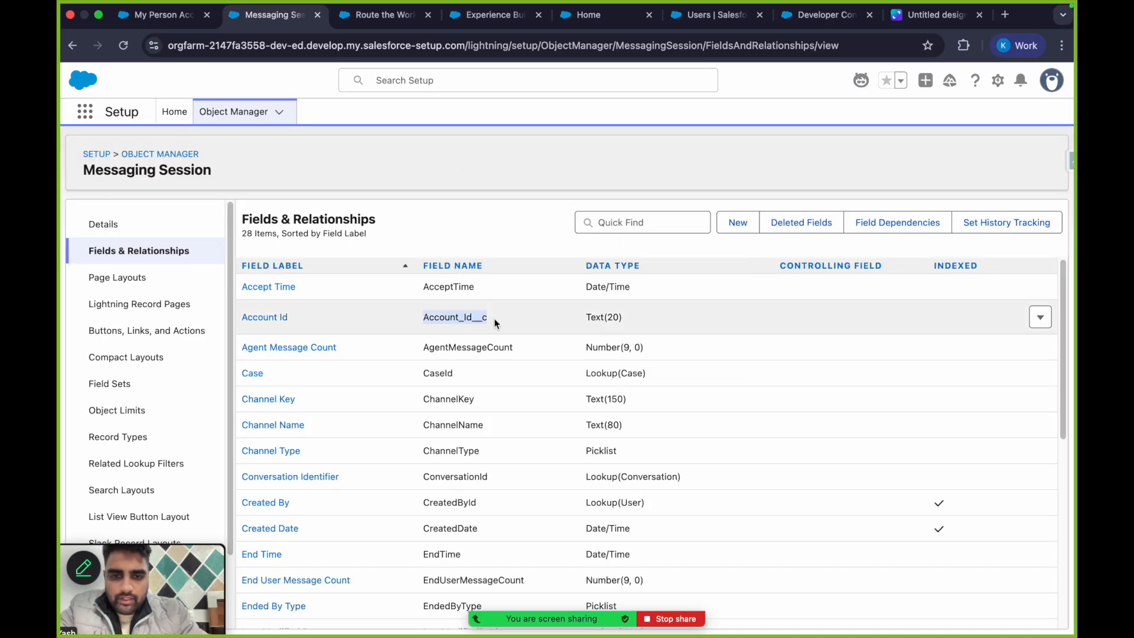
left_click(476, 320)
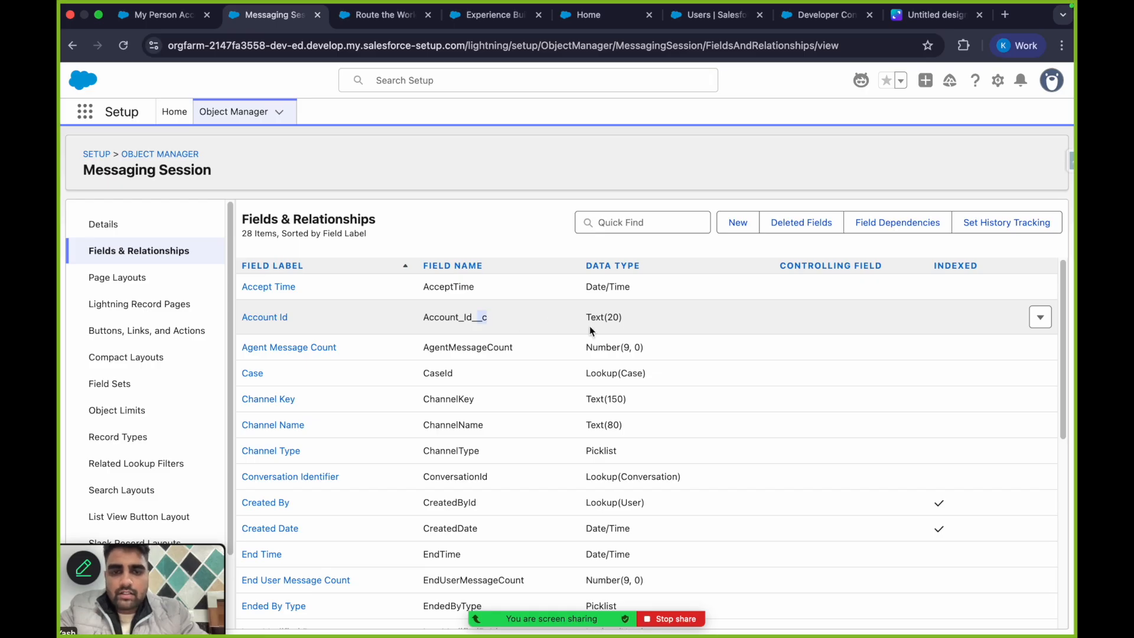
left_click(464, 193)
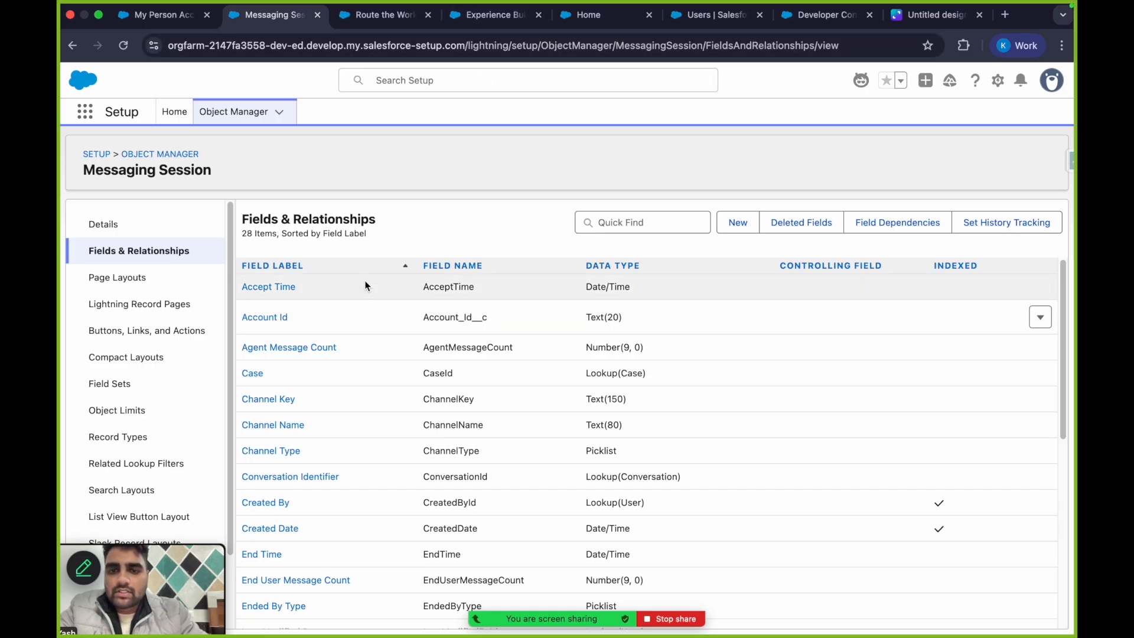
Review the Head Markup script, the flow's Update Messaging Session element, the person account record and its linked user record
left_click(481, 20)
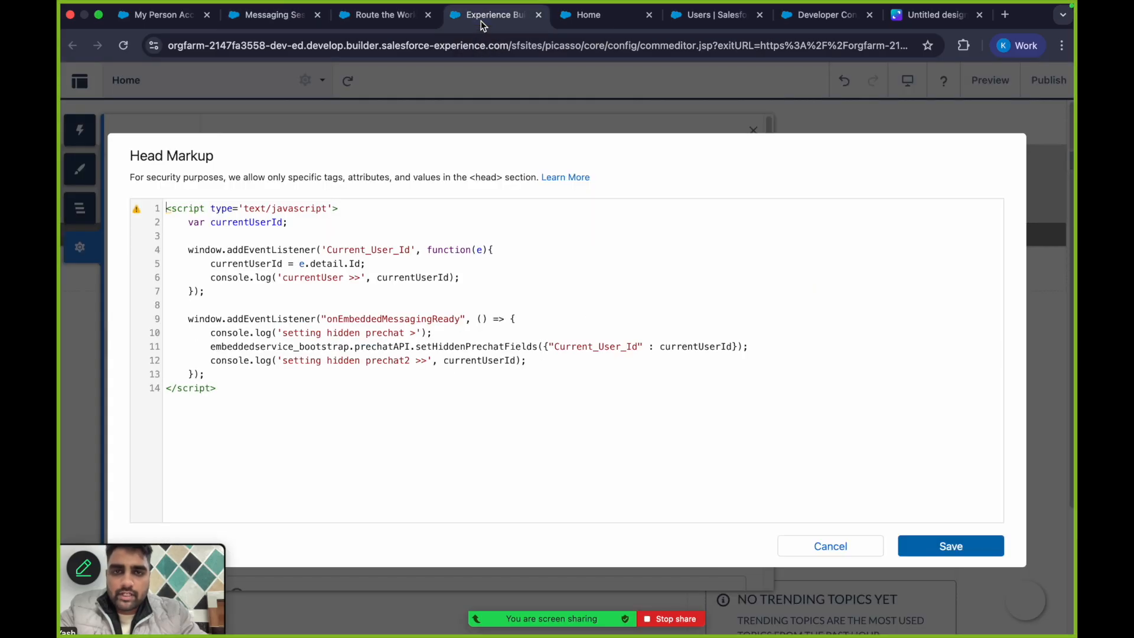
left_click(384, 15)
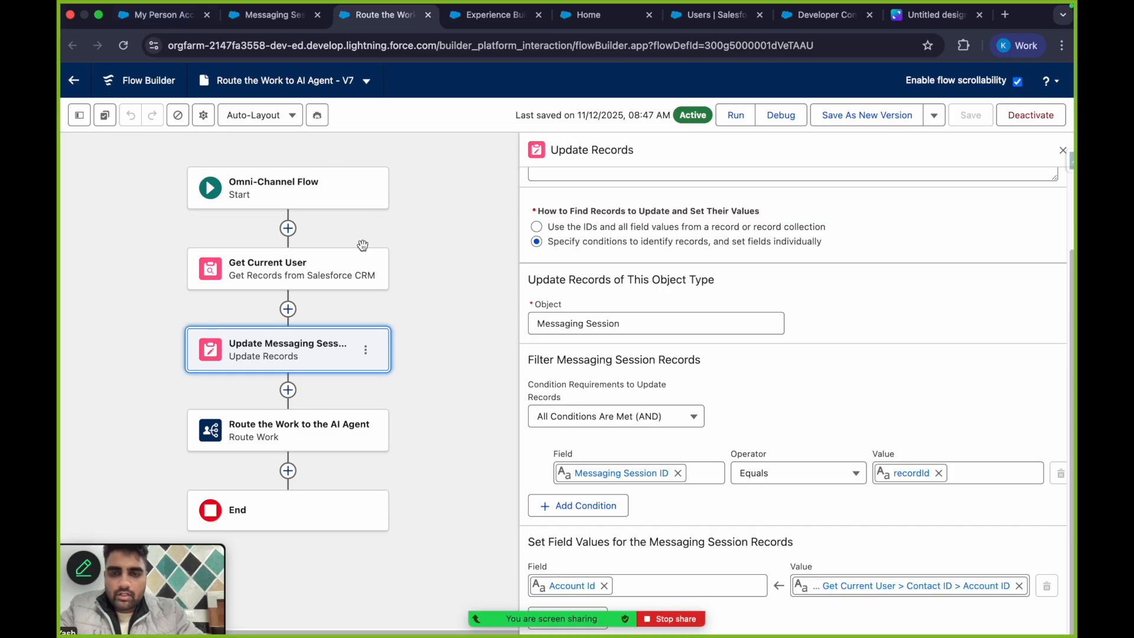
left_click(189, 21)
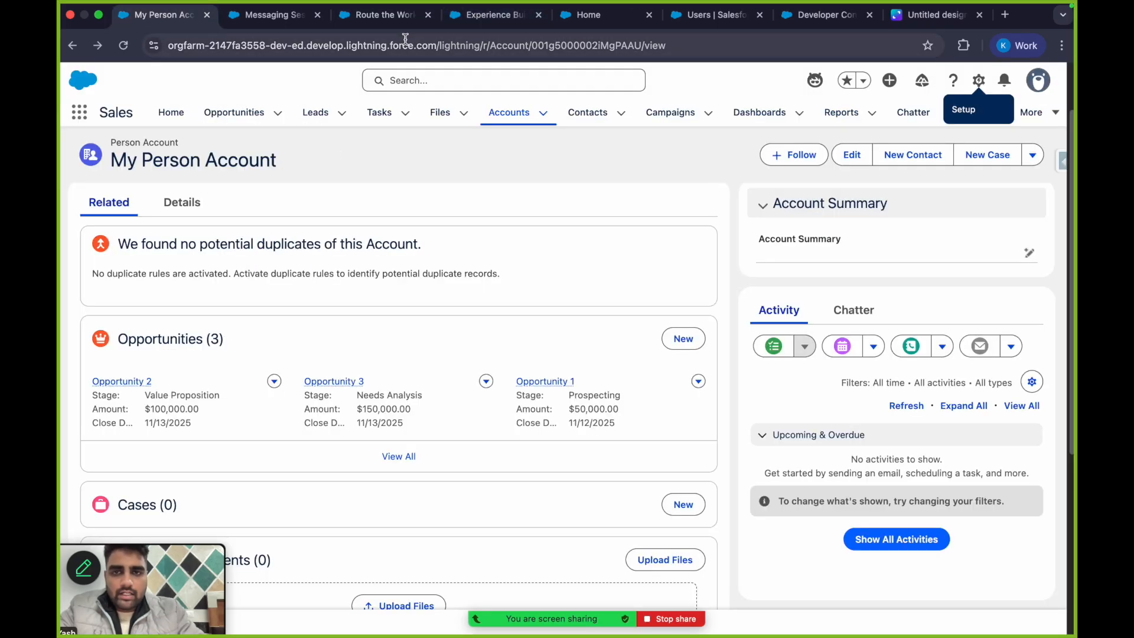
left_click(373, 19)
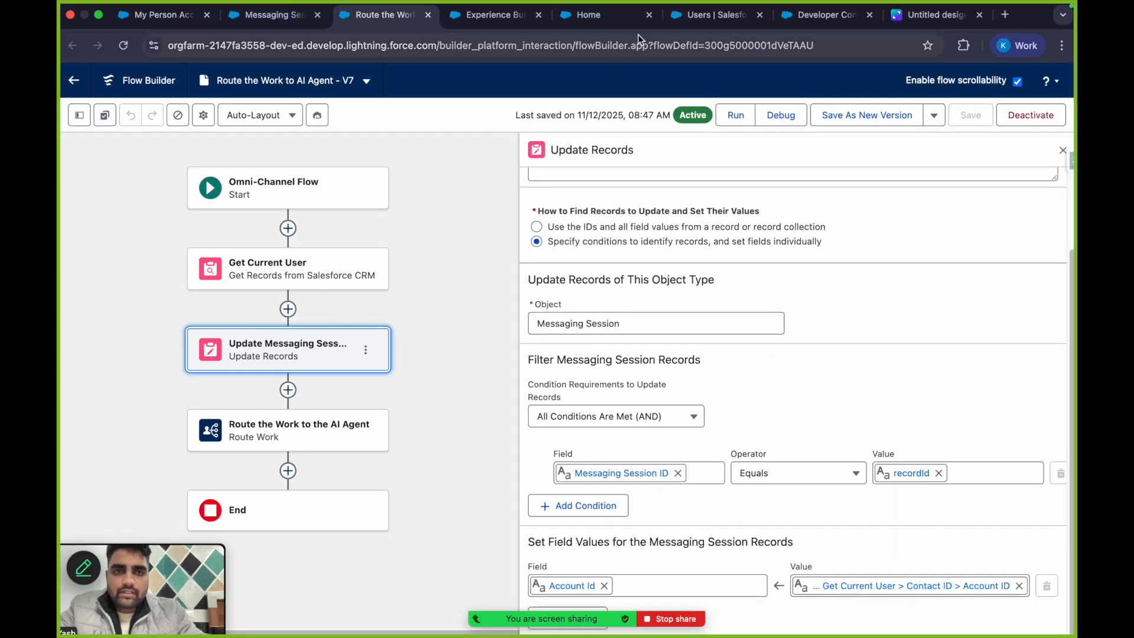
left_click(693, 16)
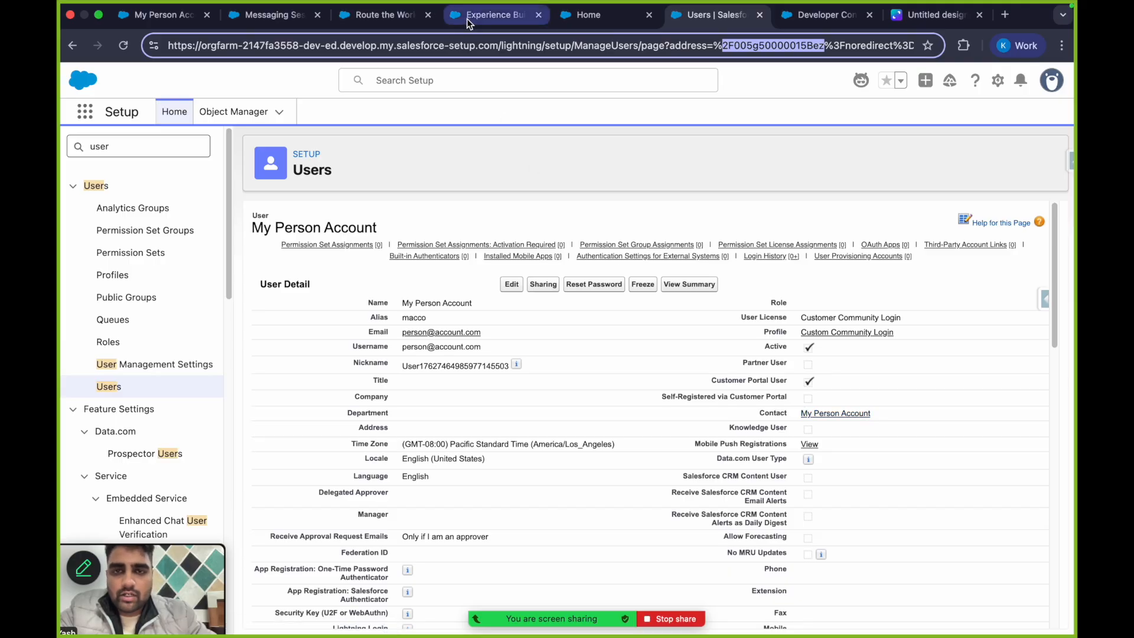
Compare the Messaging Session object's field list with the Account Id assignment in the flow's Update Messaging Session element
left_click(268, 17)
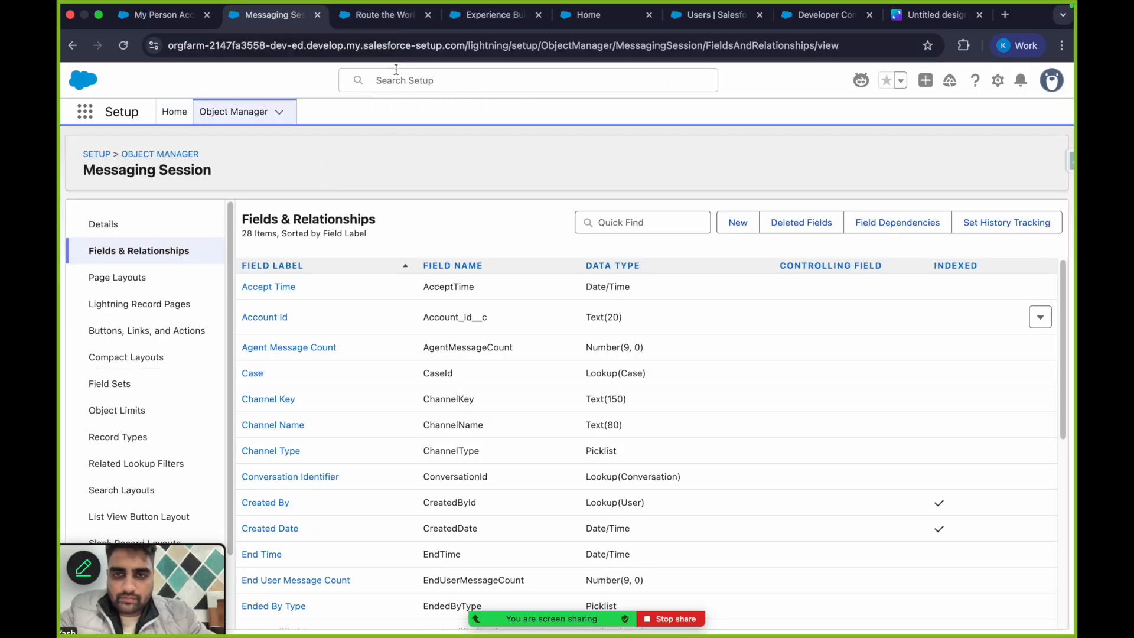
left_click(393, 15)
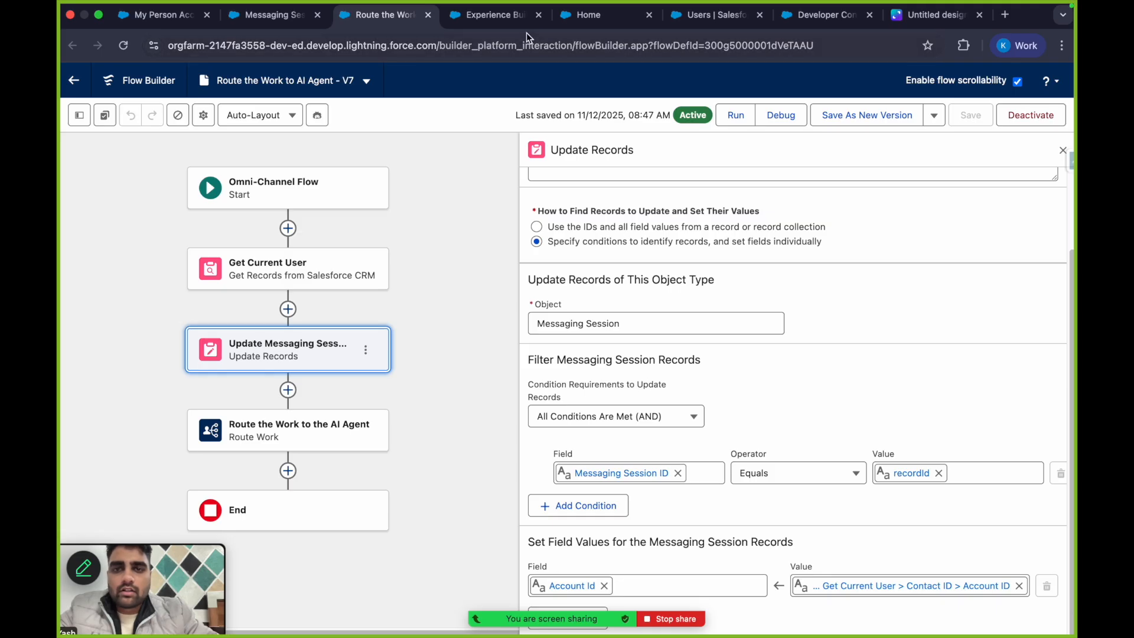
left_click(275, 17)
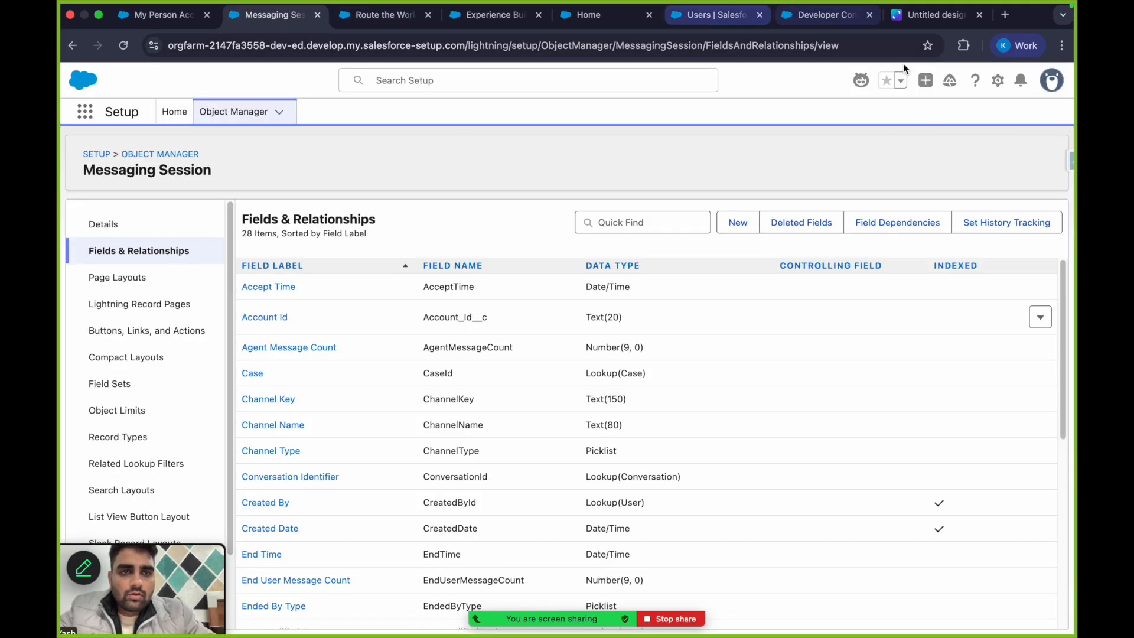
Open a second Setup page and go to Agentforce Agents by searching for "agentforce agent"
left_click(1000, 85)
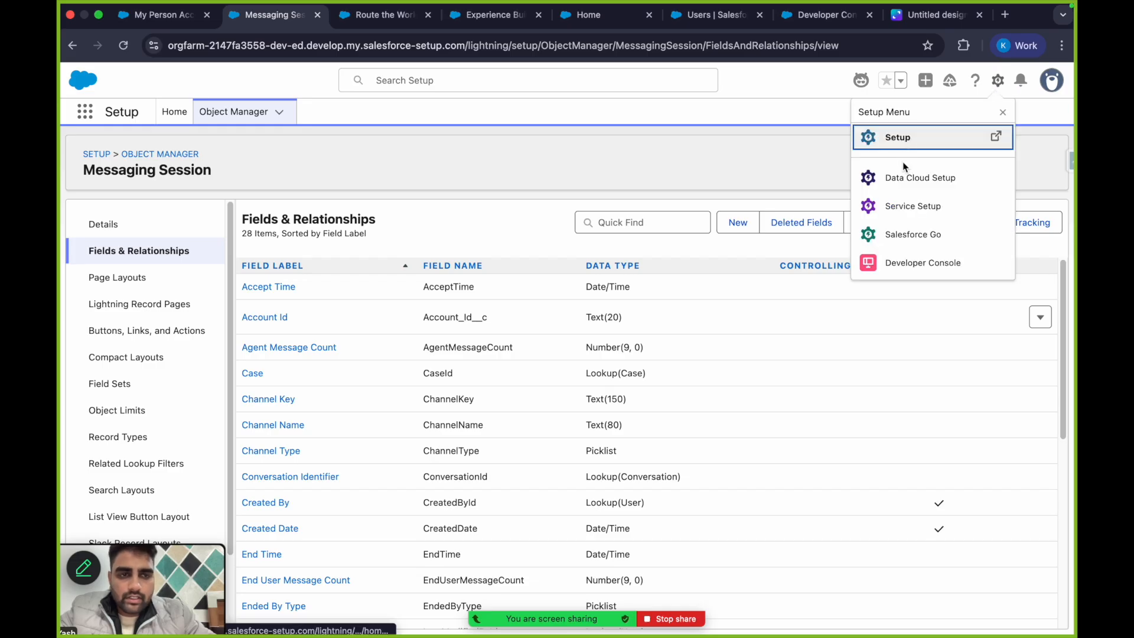
left_click(899, 141)
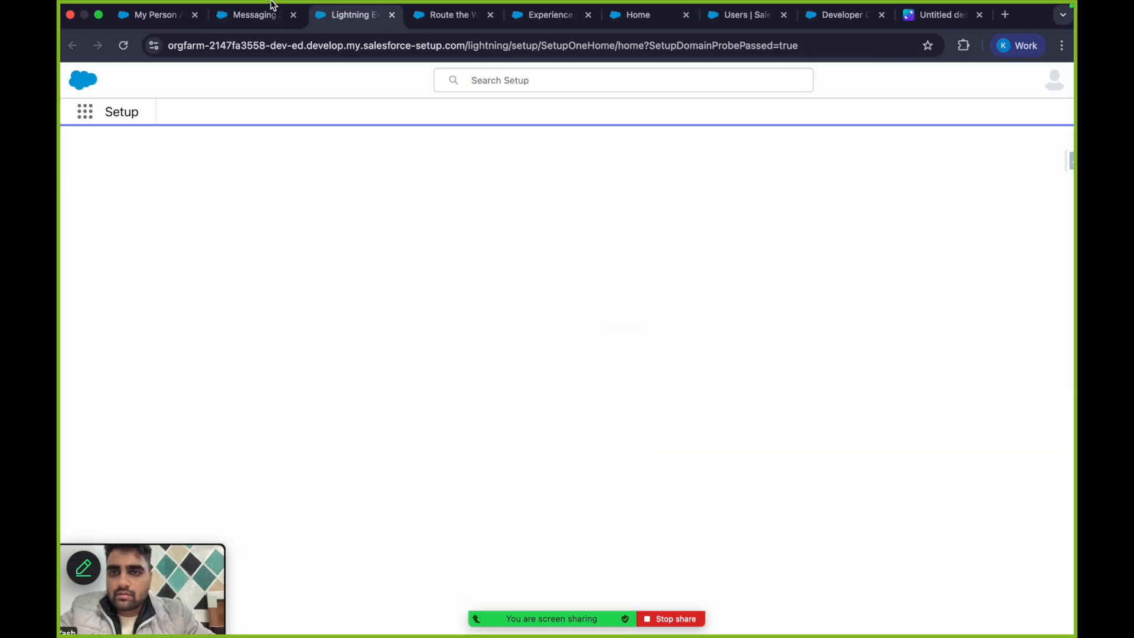
left_click(266, 13)
left_click(173, 112)
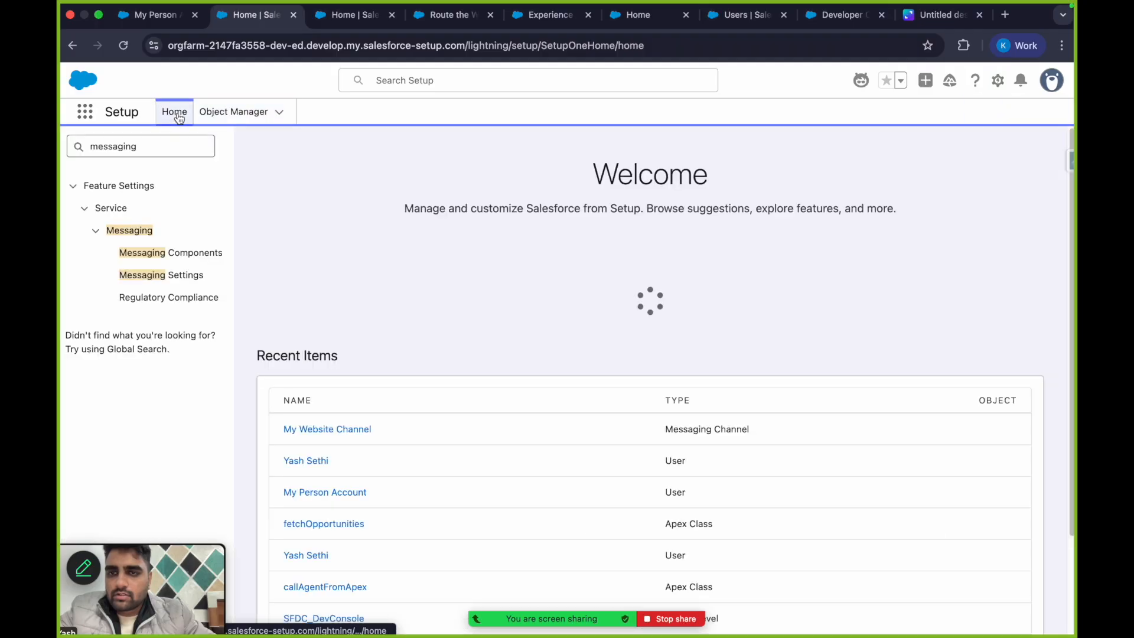
left_click(390, 23)
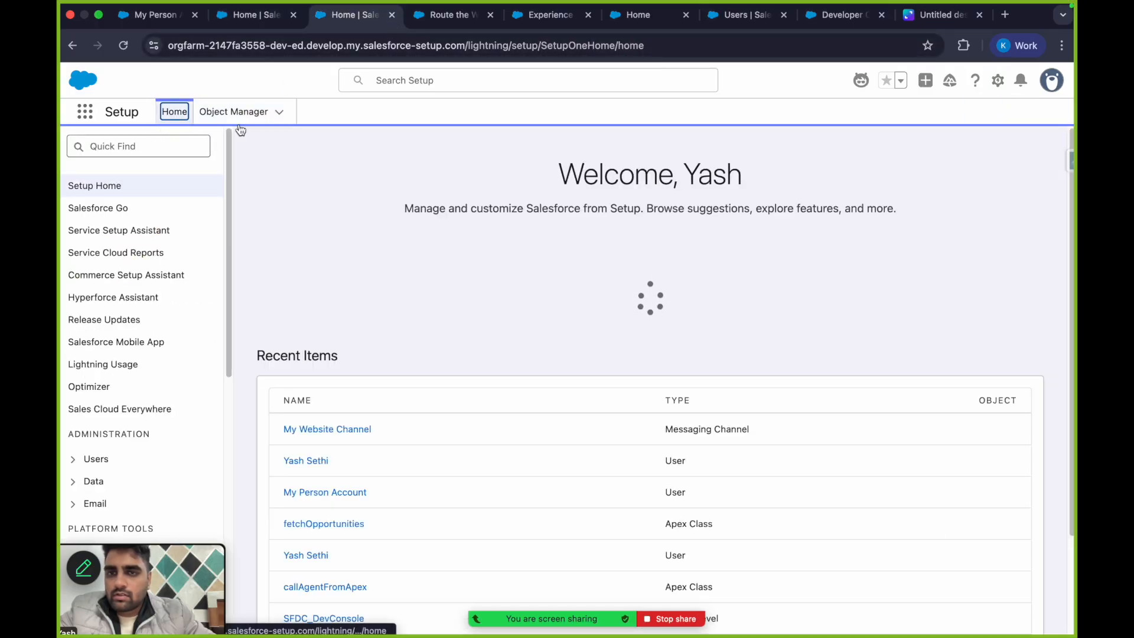
left_click(163, 146)
type("age")
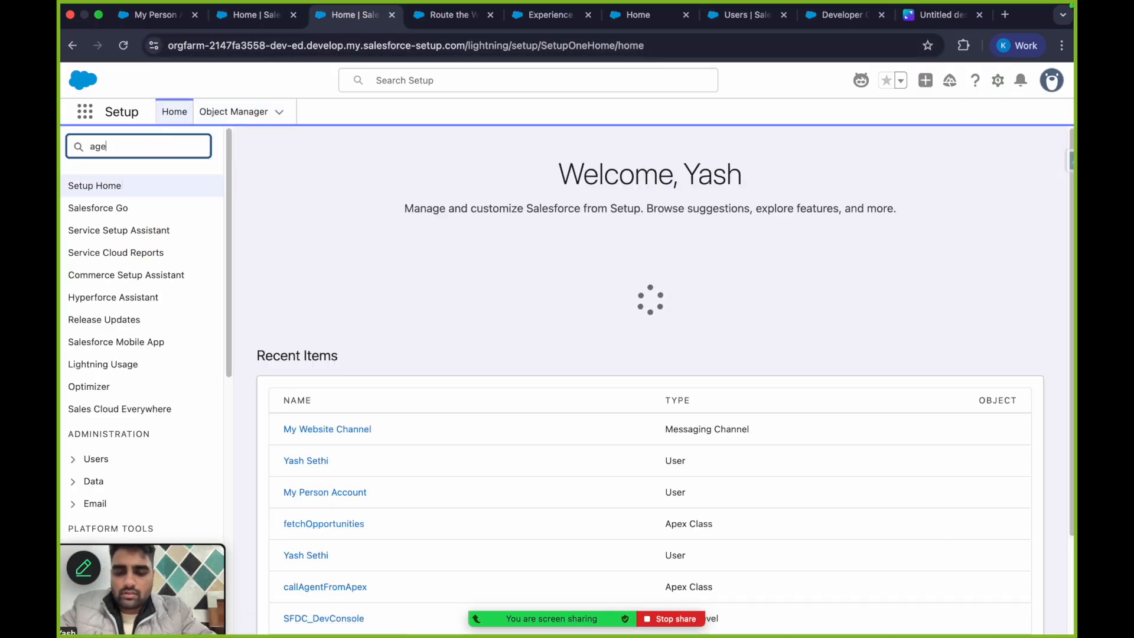
type("ntforce agent")
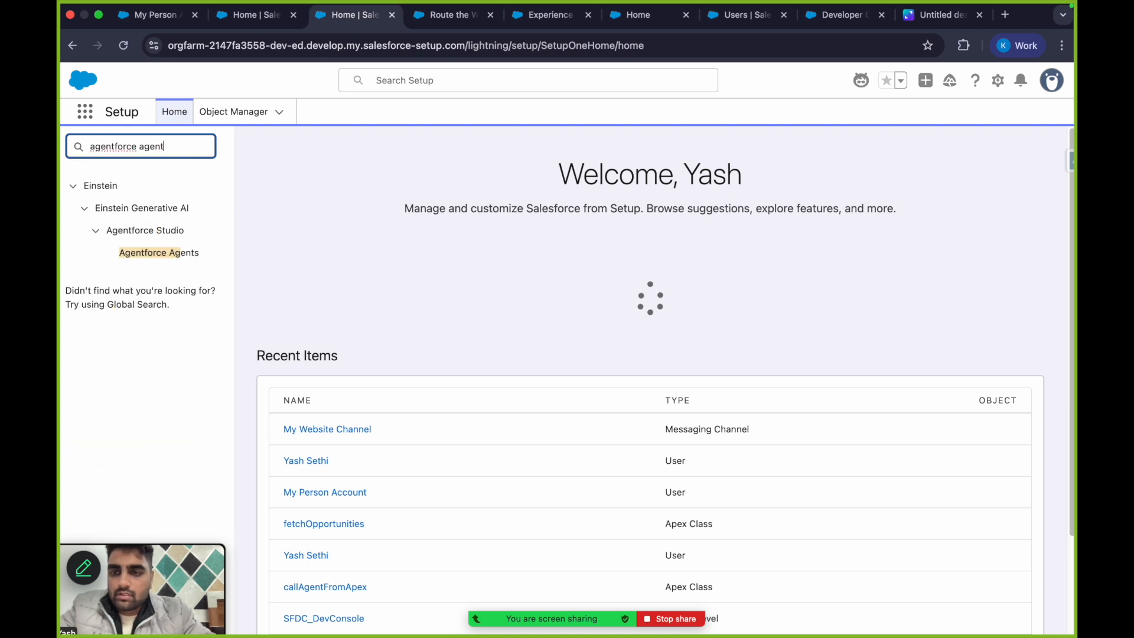
left_click(165, 254)
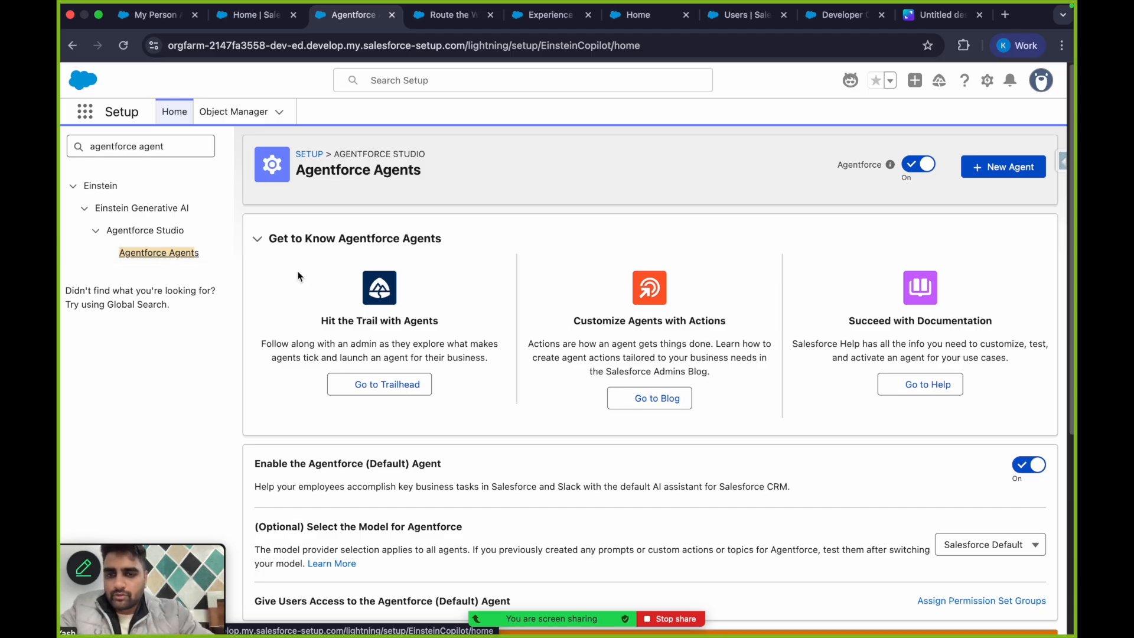
Find My First Service Agent in the agent list and open it in Agentforce Builder
scroll(292, 347, "down", 5)
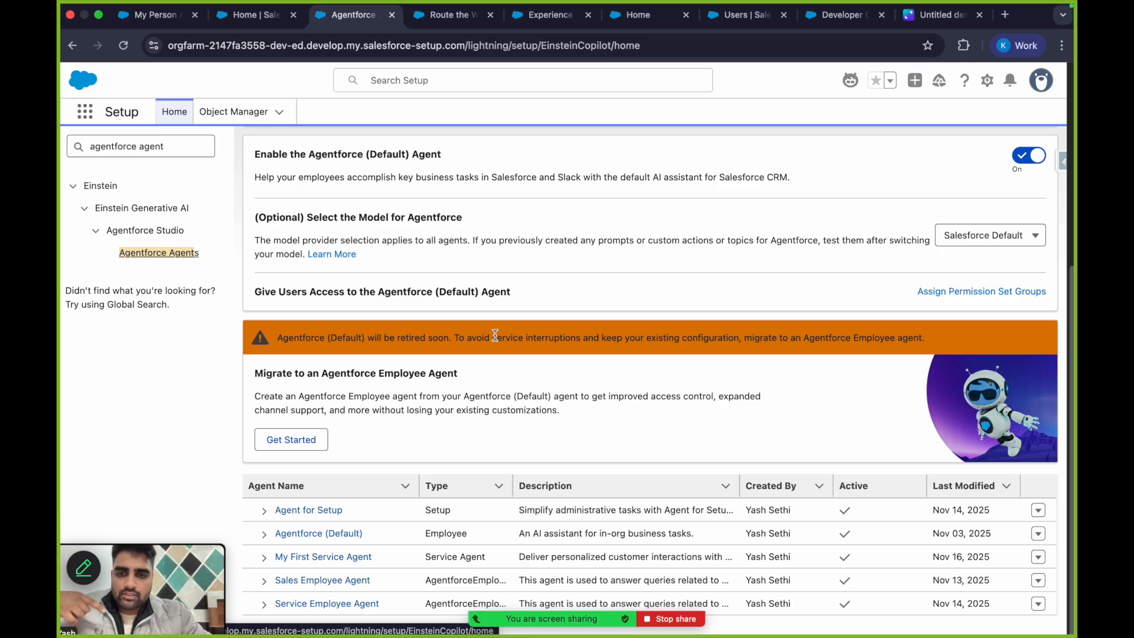
scroll(495, 335, "down", 1)
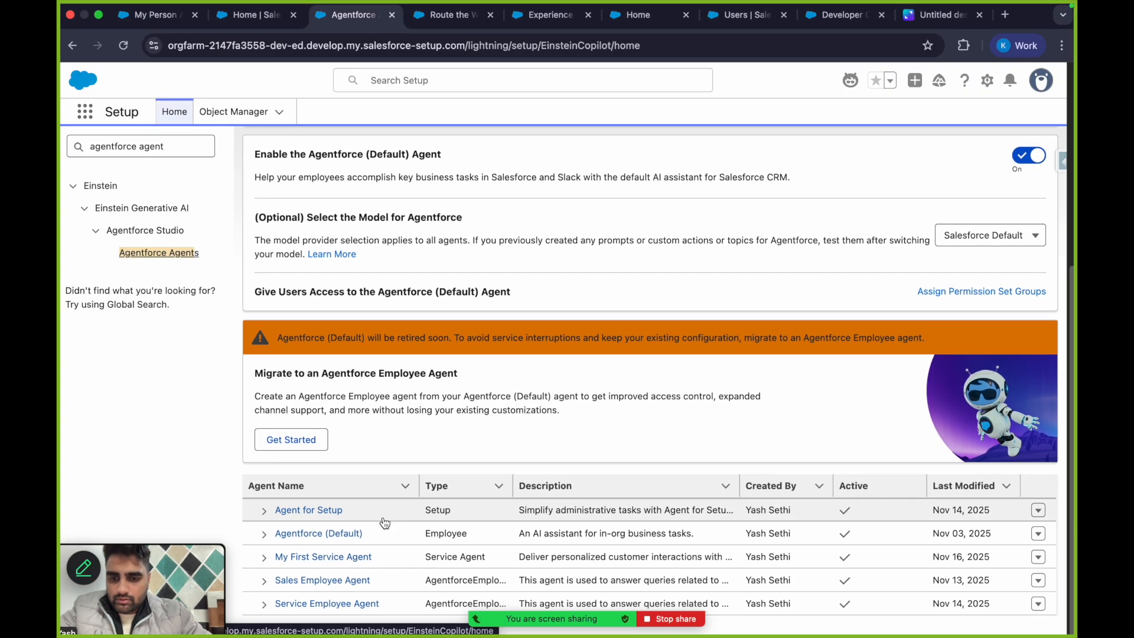
left_click(317, 559)
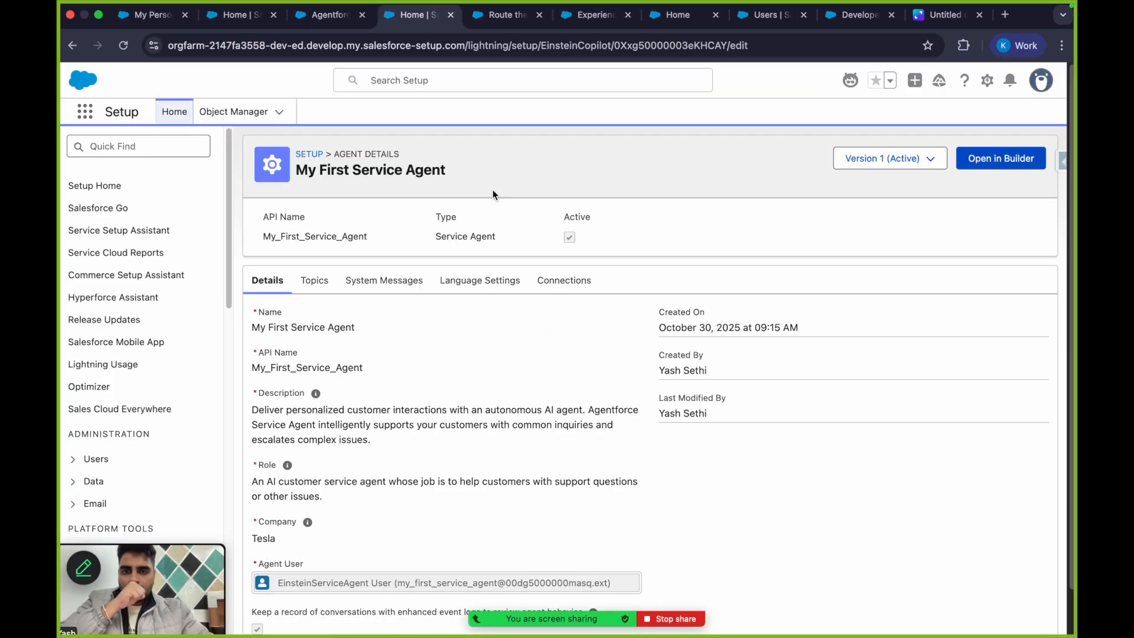
left_click(987, 163)
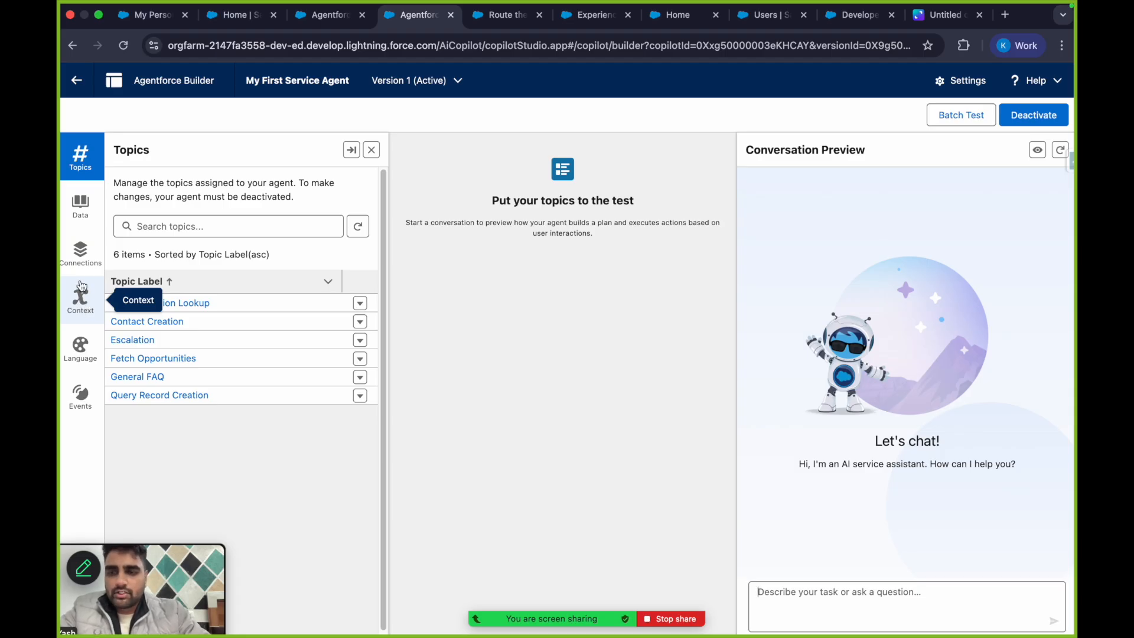
Open the agent's context variables and examine the included and excluded fields of the Messaging Session record variable
left_click(88, 309)
scroll(223, 221, "down", 1)
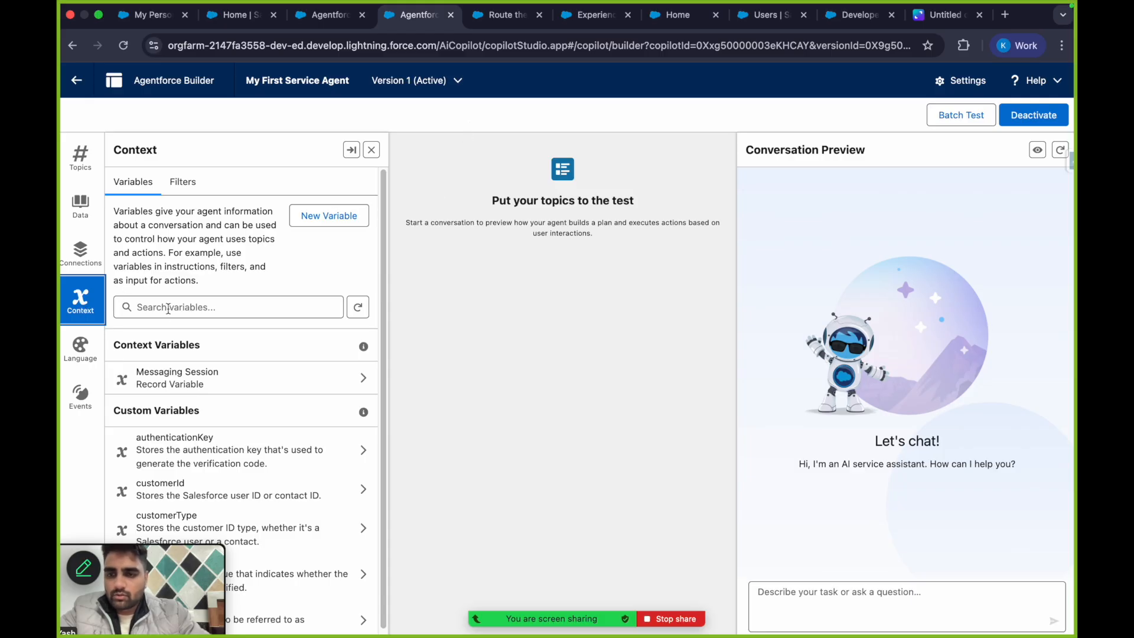
scroll(217, 333, "down", 1)
left_click_drag(114, 334, 211, 336)
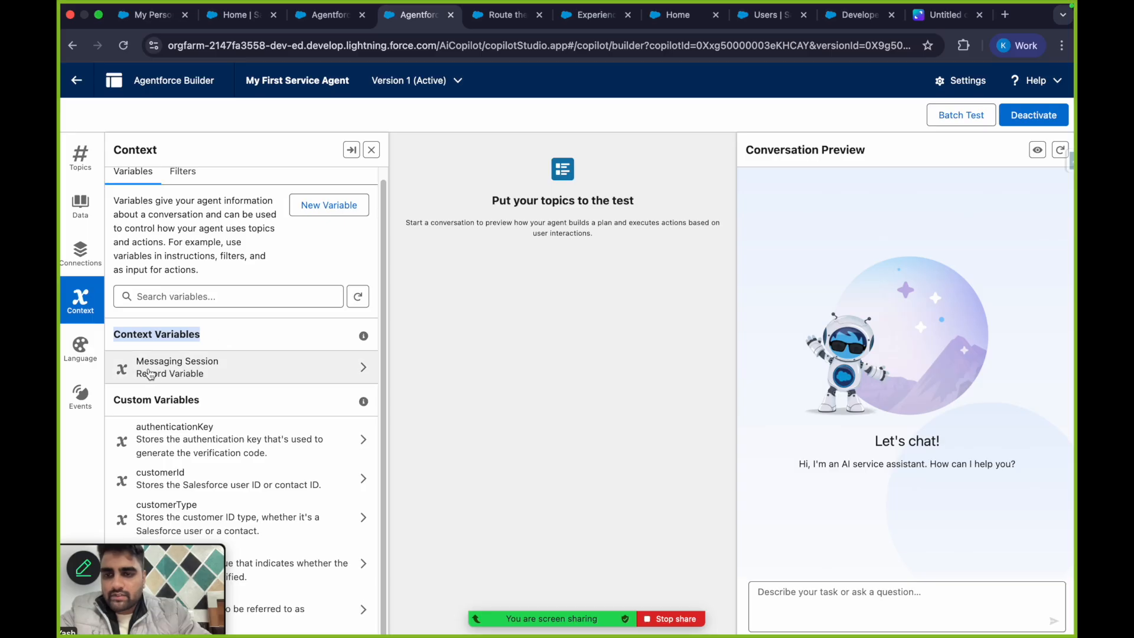
left_click(257, 375)
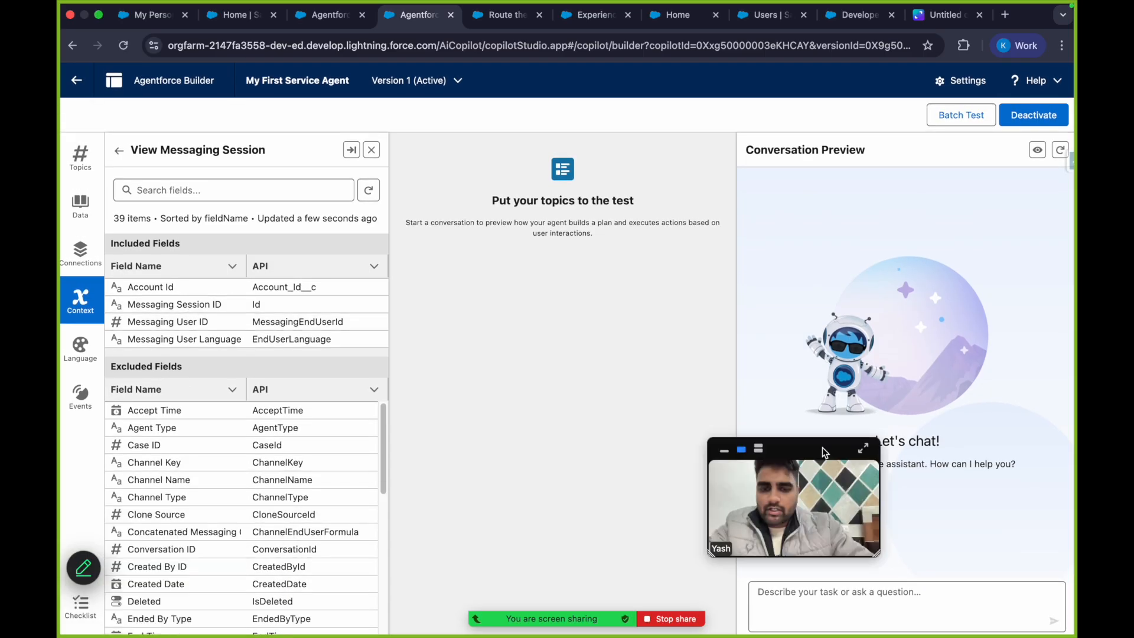
scroll(243, 456, "down", 4)
scroll(243, 456, "up", 4)
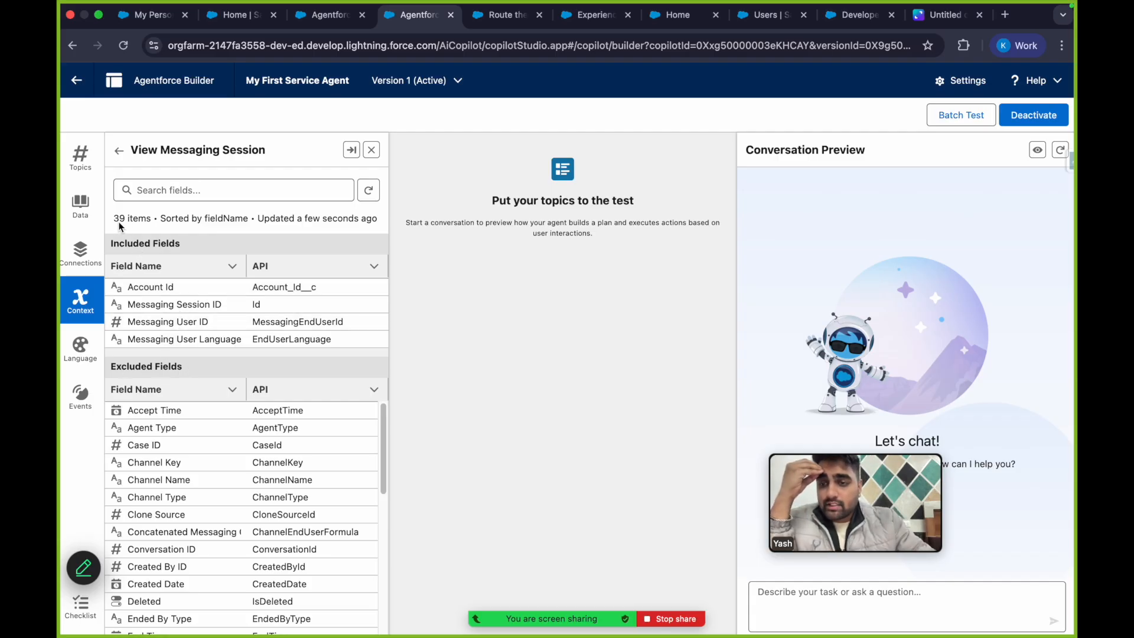
left_click_drag(115, 222, 144, 217)
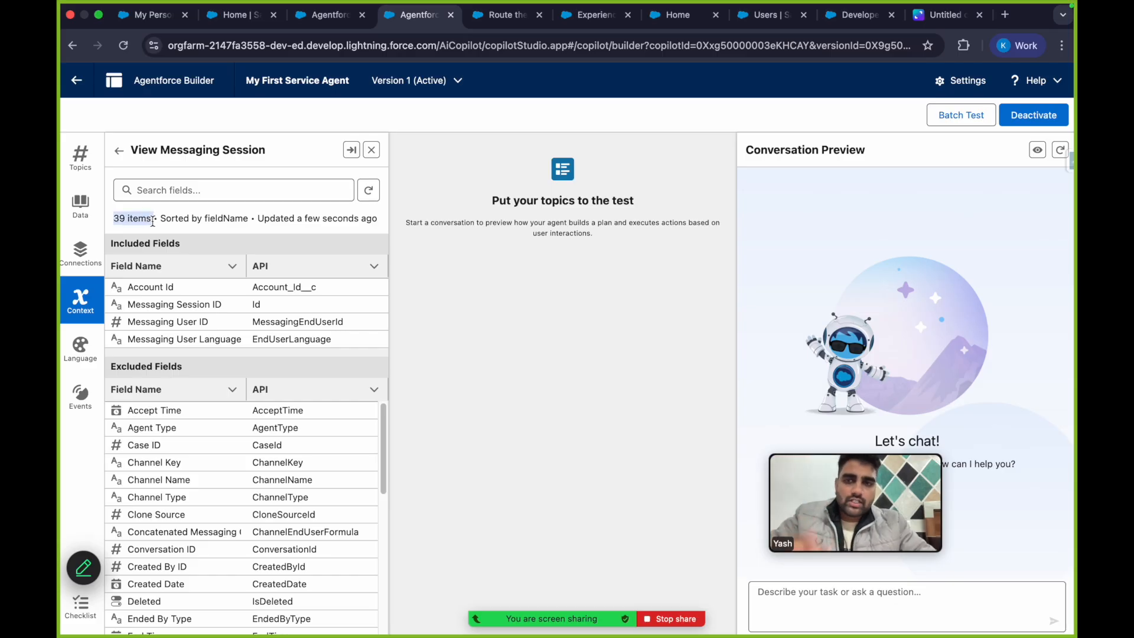
Show Object Manager on the other Setup page and return to the agent's Messaging Session fields
left_click(257, 20)
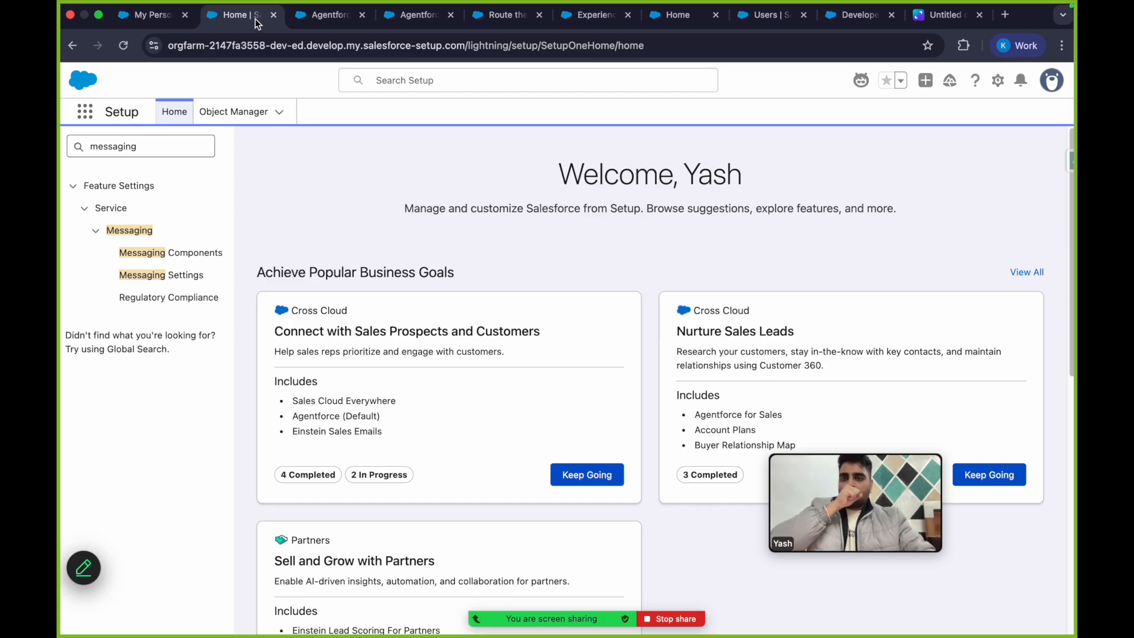
left_click(237, 113)
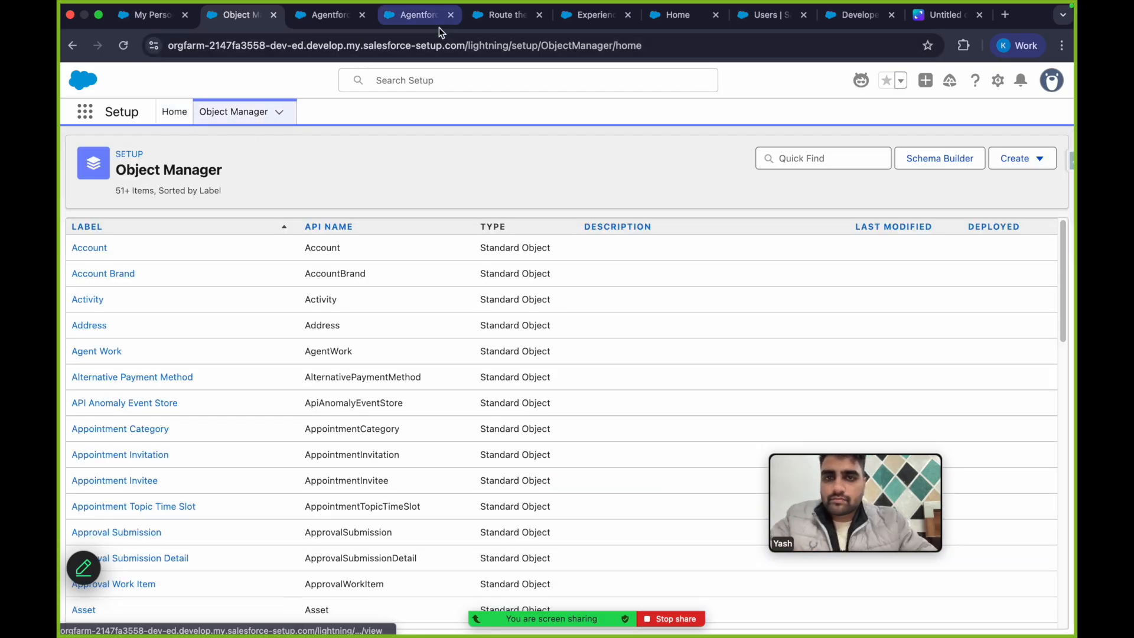
left_click(417, 25)
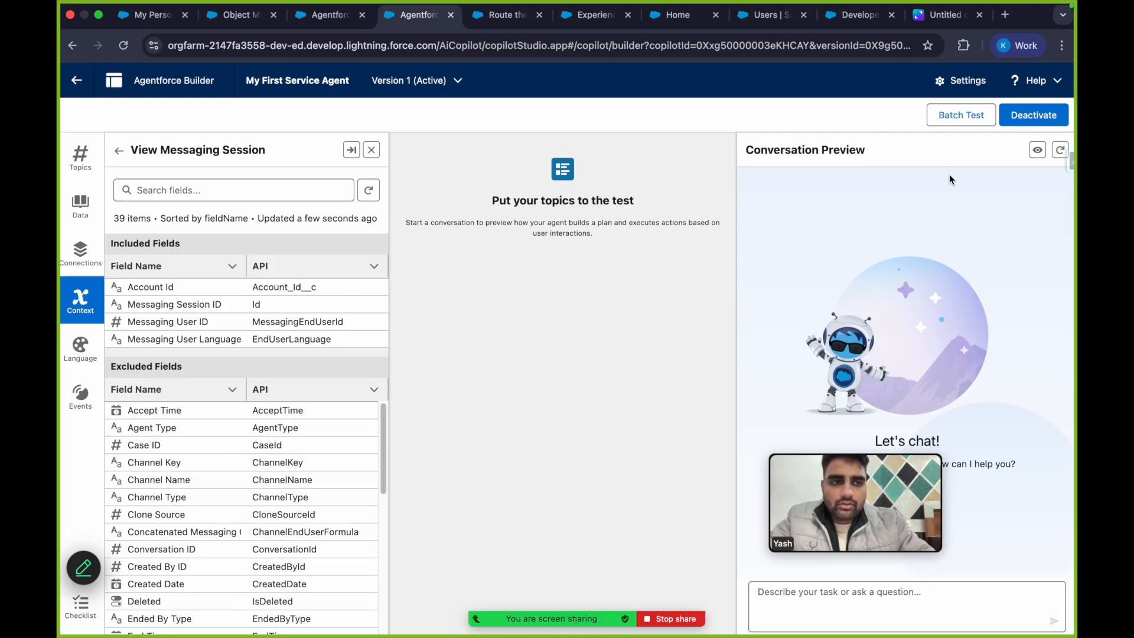
Deactivate the agent and save the Messaging Session variable's included fields with Account Id selected and Agent Type left out
left_click(1034, 115)
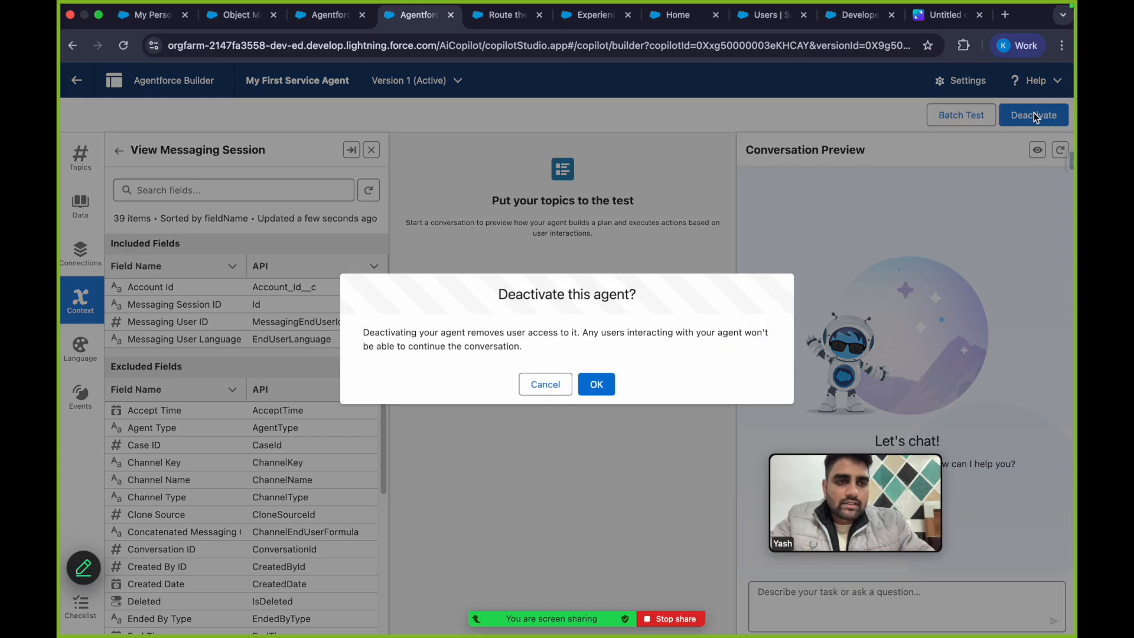
left_click(597, 385)
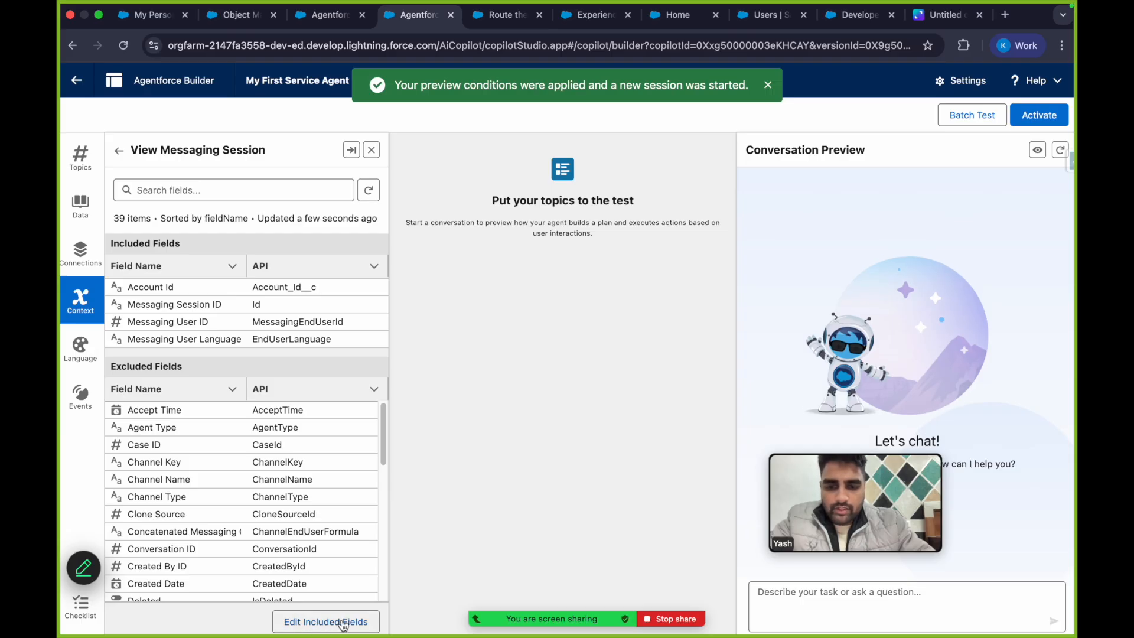
left_click(343, 623)
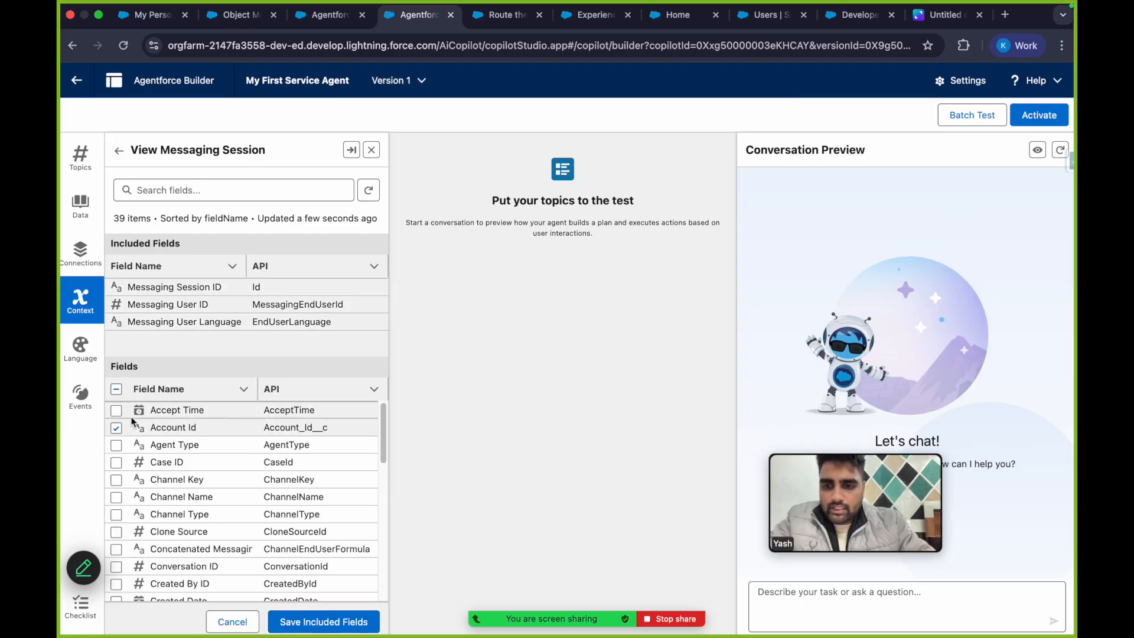
left_click(116, 446)
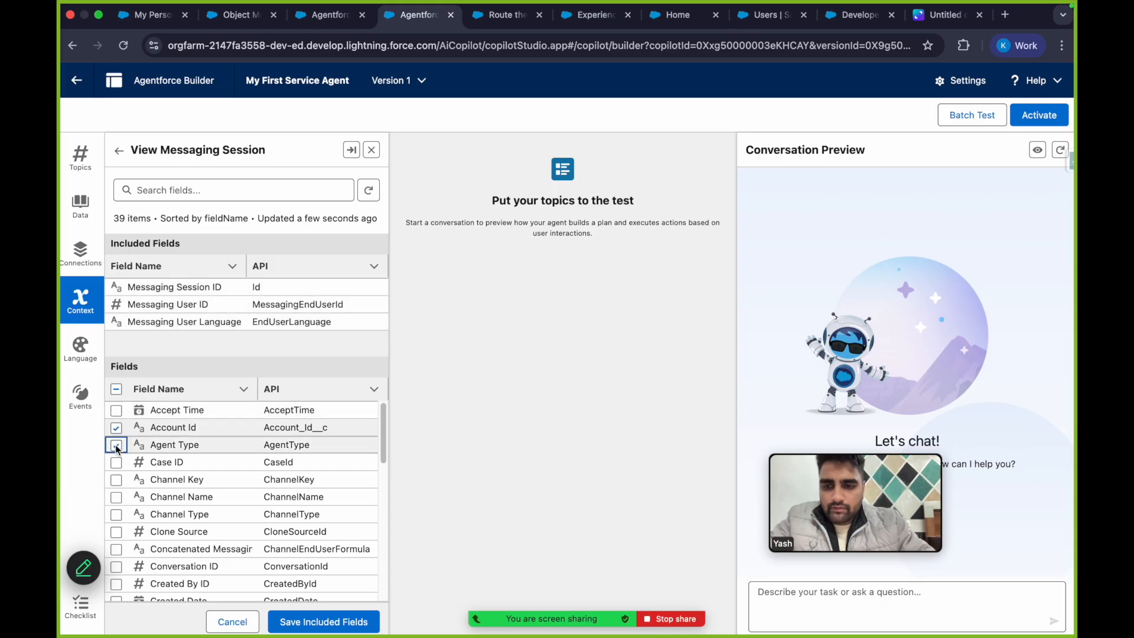
left_click(117, 449)
left_click(283, 622)
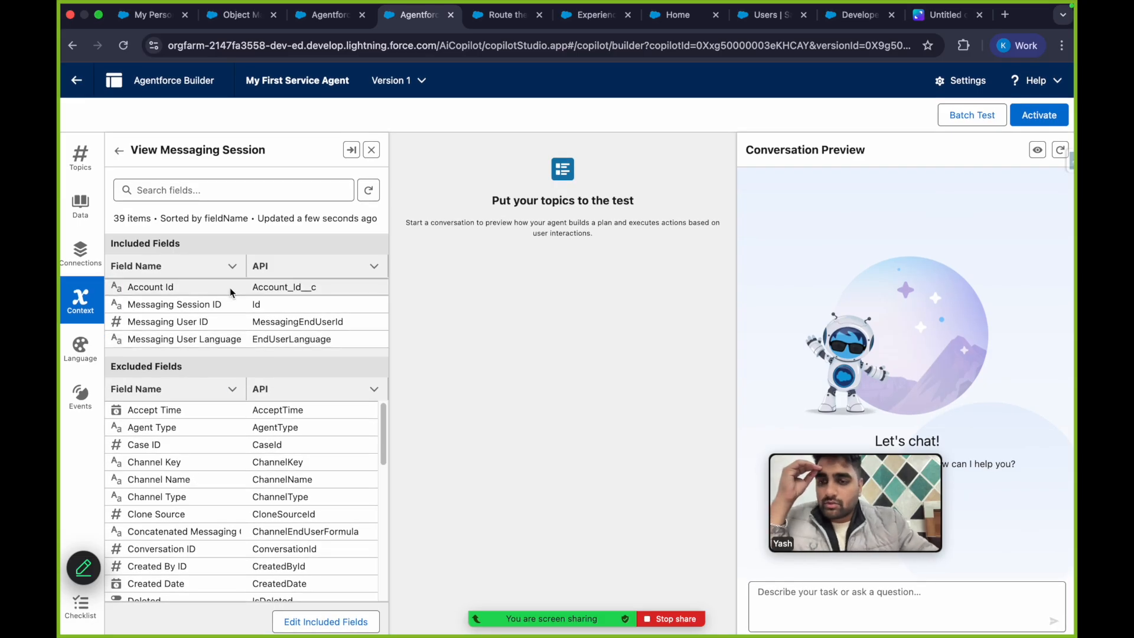
Highlight Account Id among the included Messaging Session fields, clear the highlight and close the context variables
left_click_drag(128, 288, 190, 290)
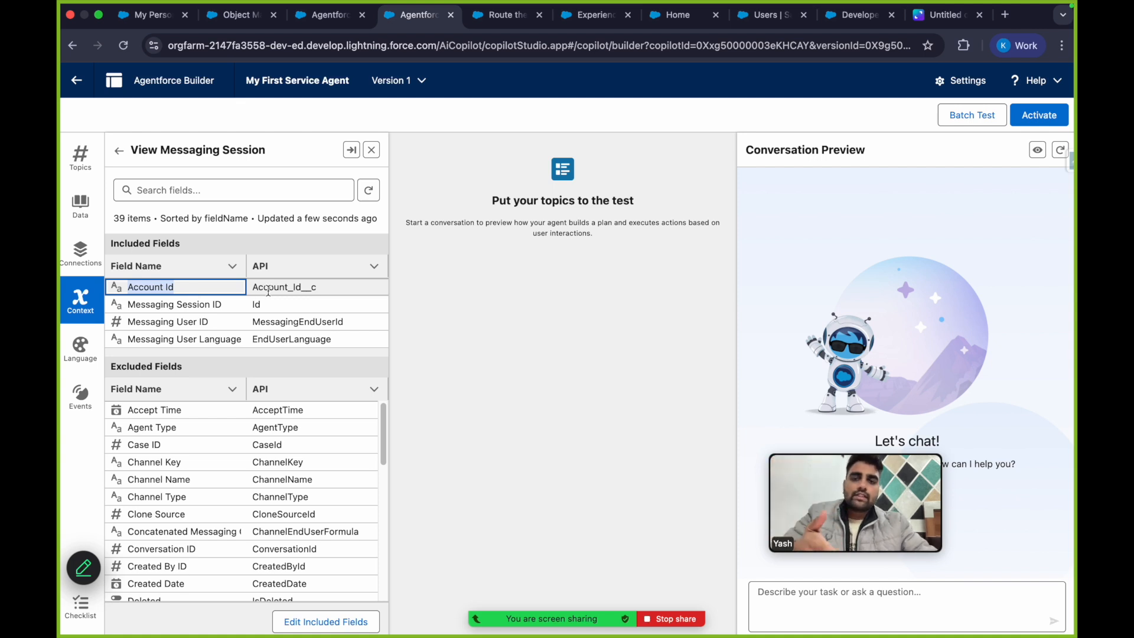
left_click(302, 246)
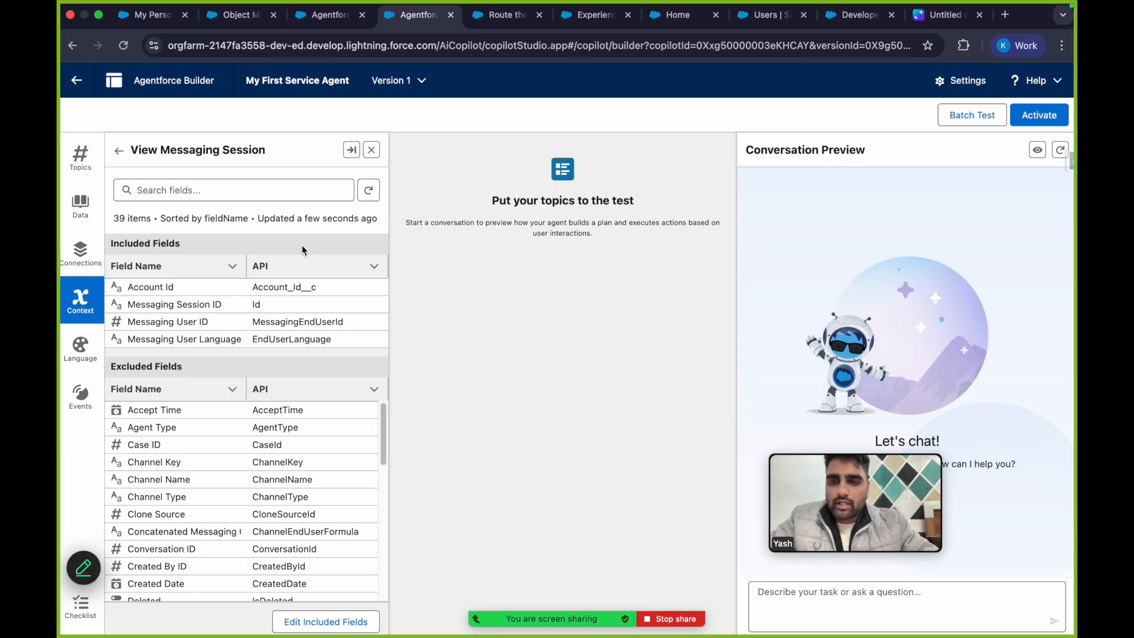
mouse_move(785, 455)
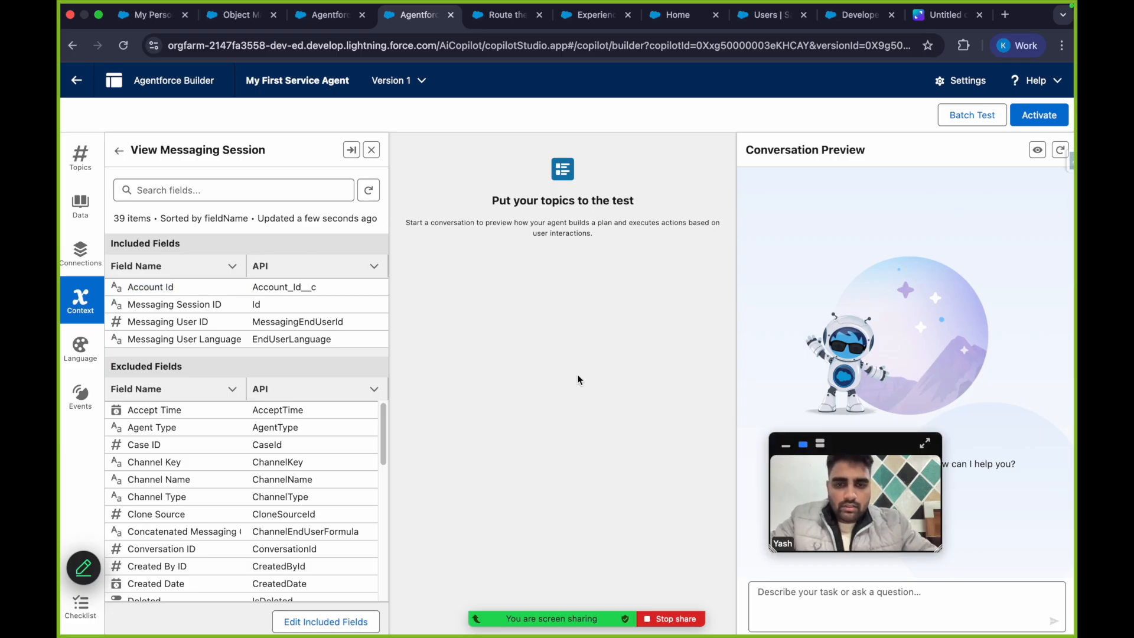
left_click(370, 150)
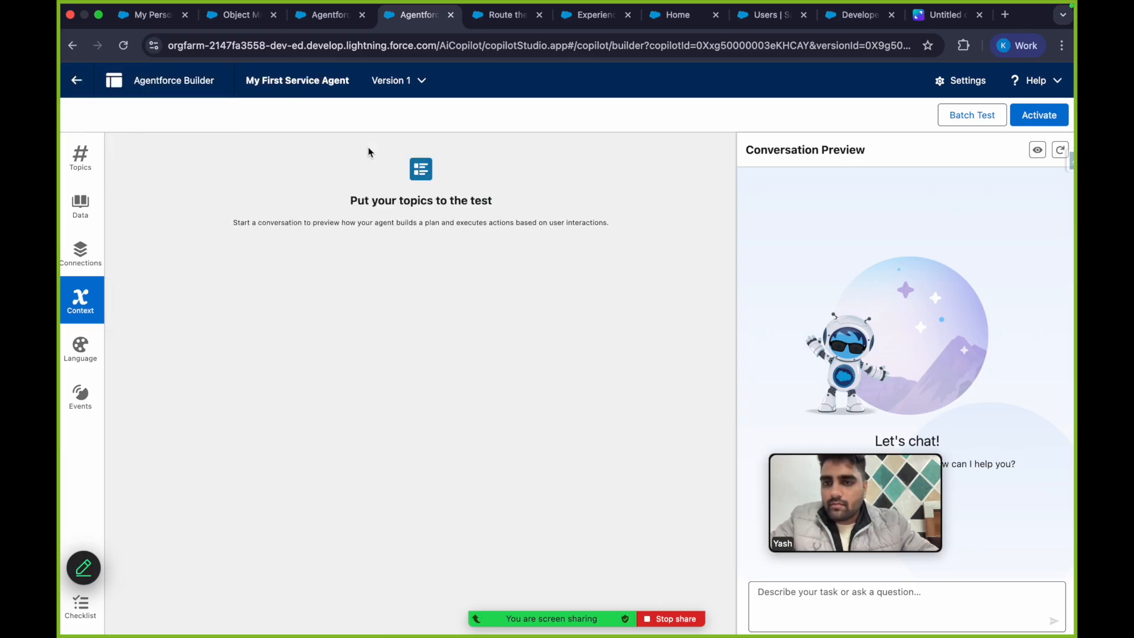
Open the agent's Fetch Opportunities topic and review its scope, instructions and classification description
left_click(82, 158)
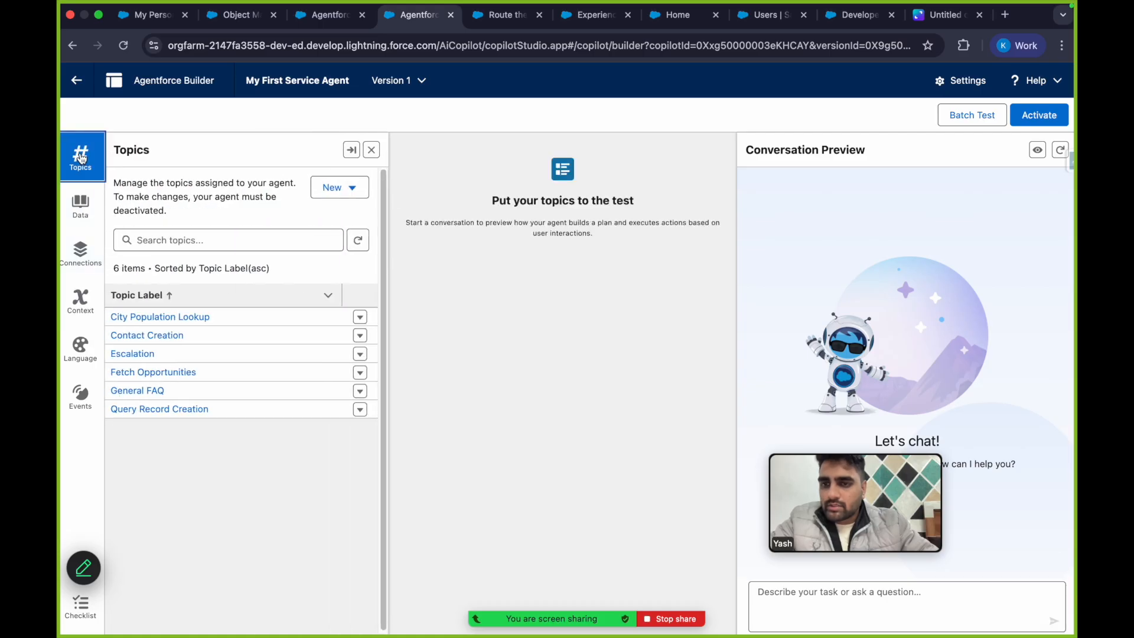
left_click(136, 364)
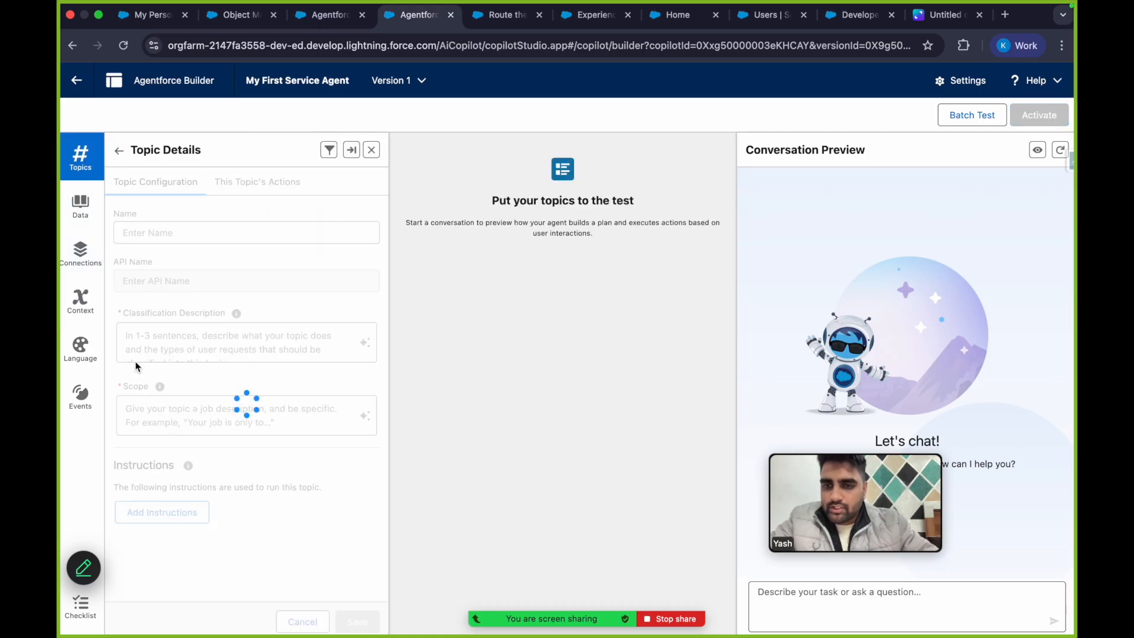
scroll(231, 444, "down", 6)
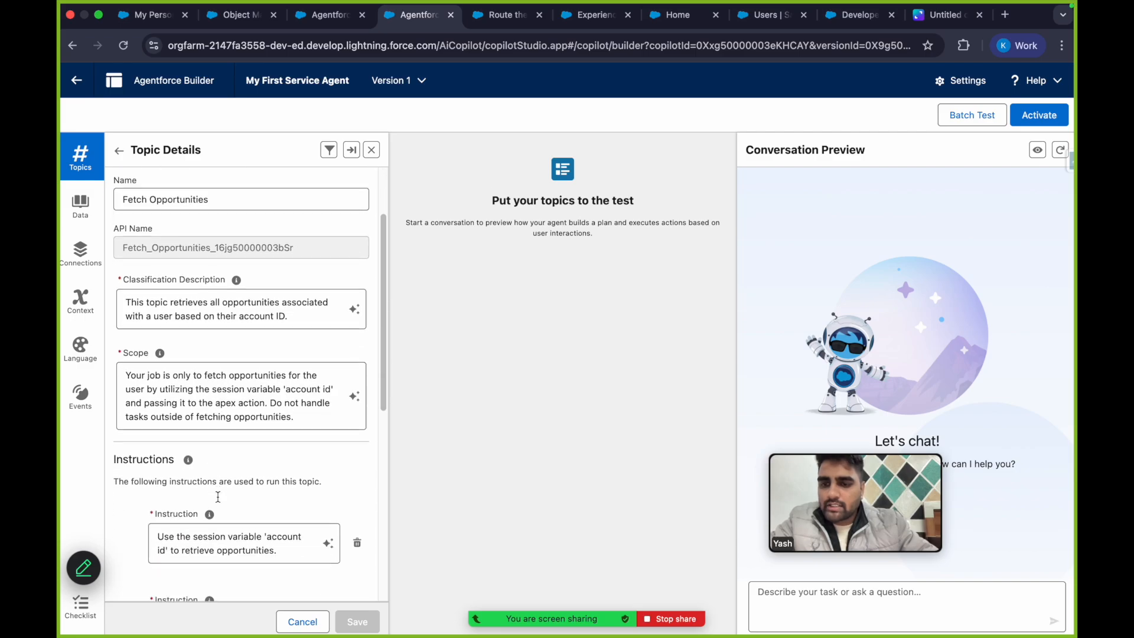
left_click_drag(148, 216, 265, 223)
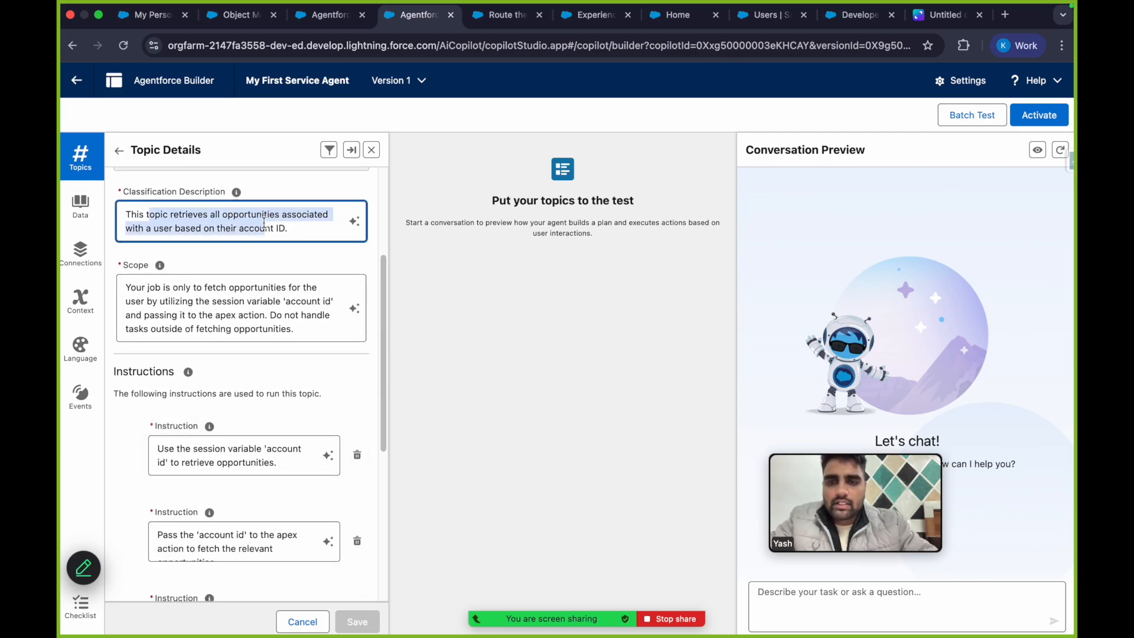
Highlight the Fetch Opportunities topic's classification description and its first instruction about using the session variable 'account id'
left_click(188, 234)
left_click_drag(291, 238, 116, 225)
left_click(202, 231)
scroll(202, 234, "down", 2)
scroll(201, 233, "down", 6)
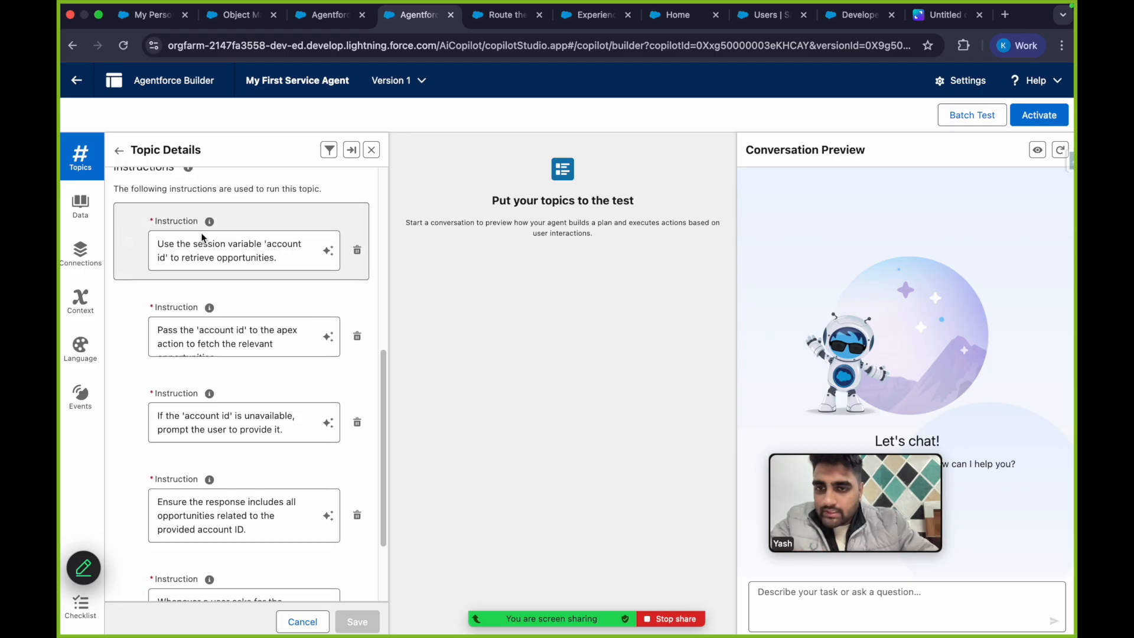
scroll(201, 237, "down", 1)
left_click_drag(159, 230, 294, 247)
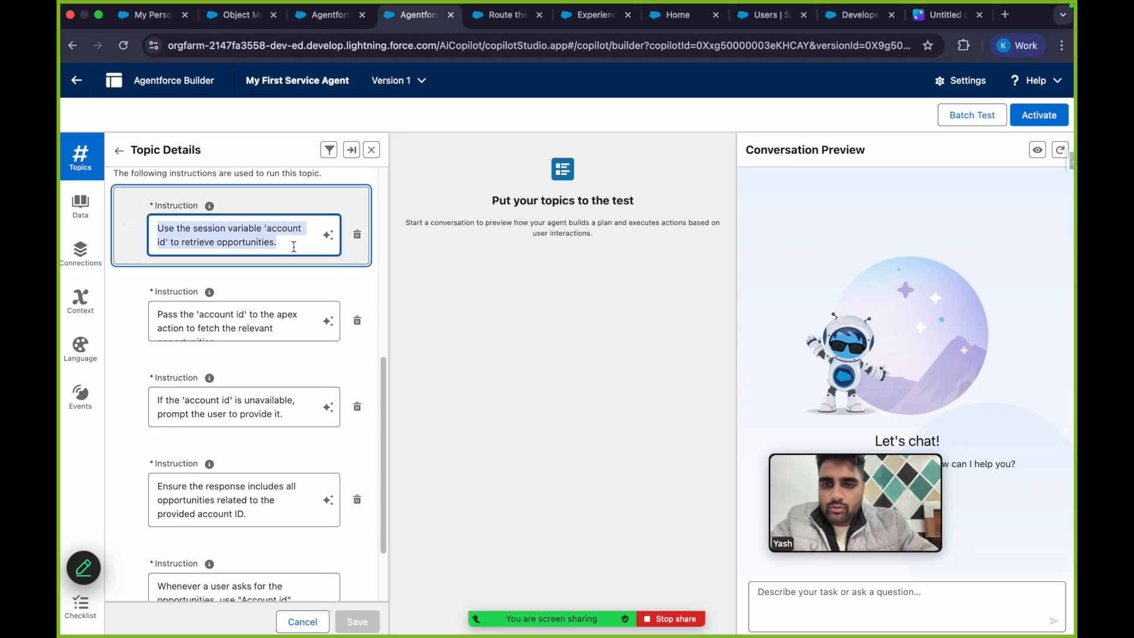
left_click(293, 247)
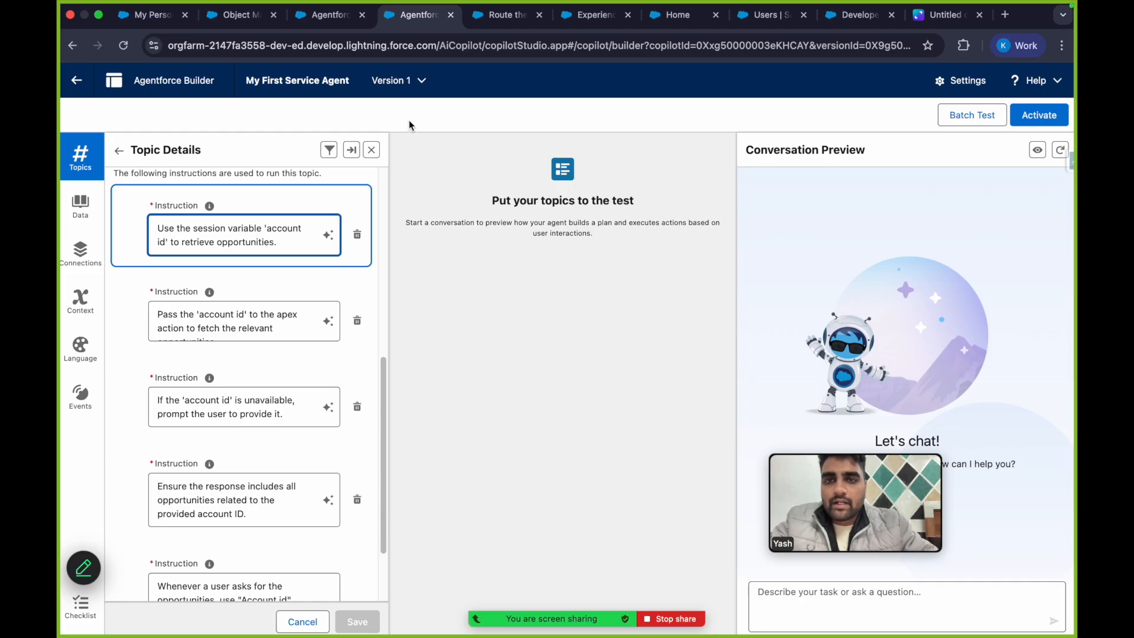
Show the routing flow's Messaging Session update and review the topic's instruction on passing the 'account id' to the Apex action
left_click(524, 20)
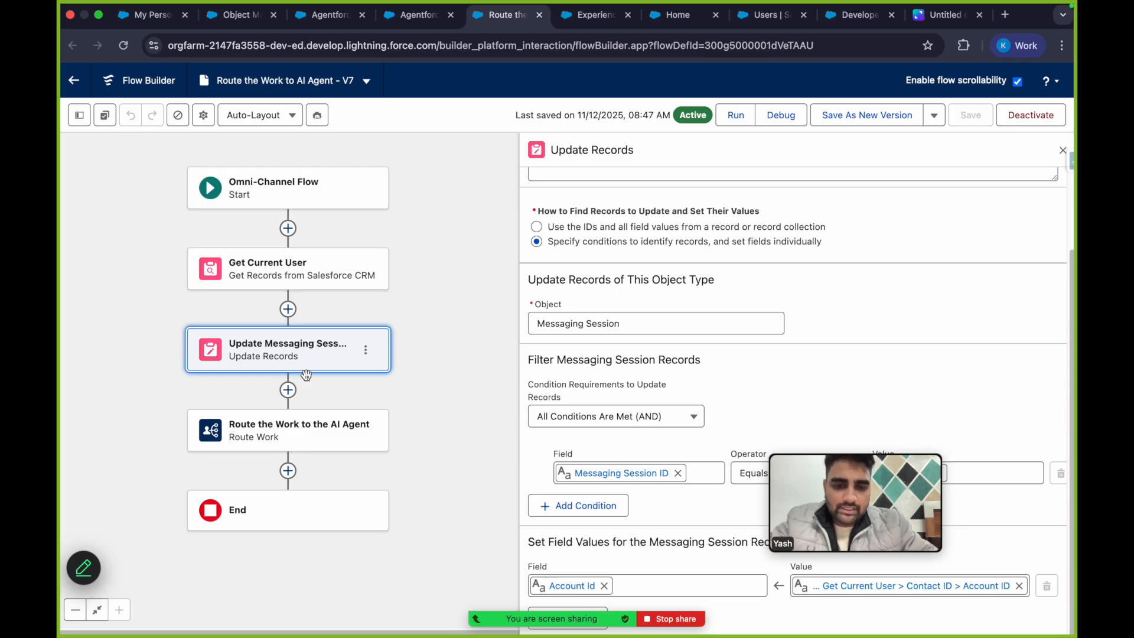
left_click(414, 20)
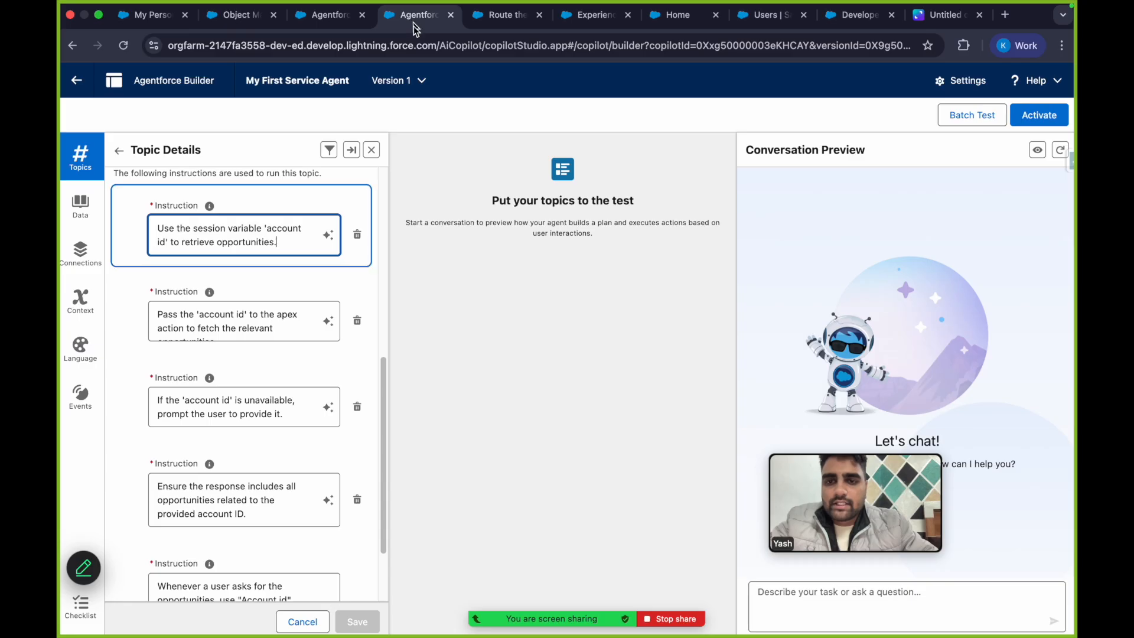
scroll(216, 295, "up", 2)
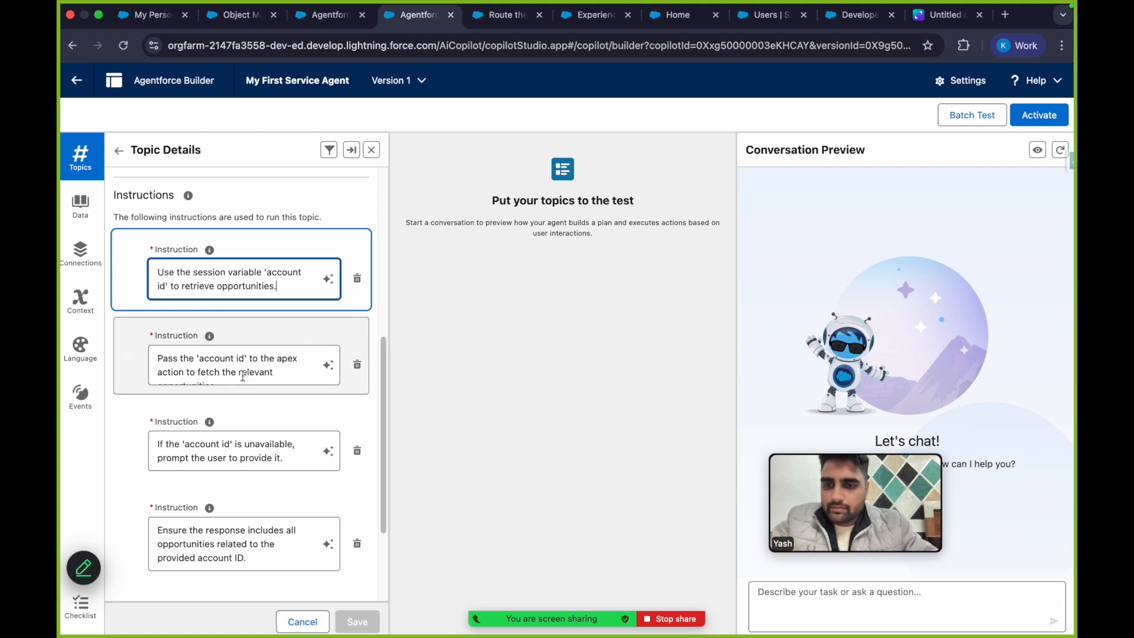
scroll(216, 310, "down", 2)
scroll(260, 263, "down", 2)
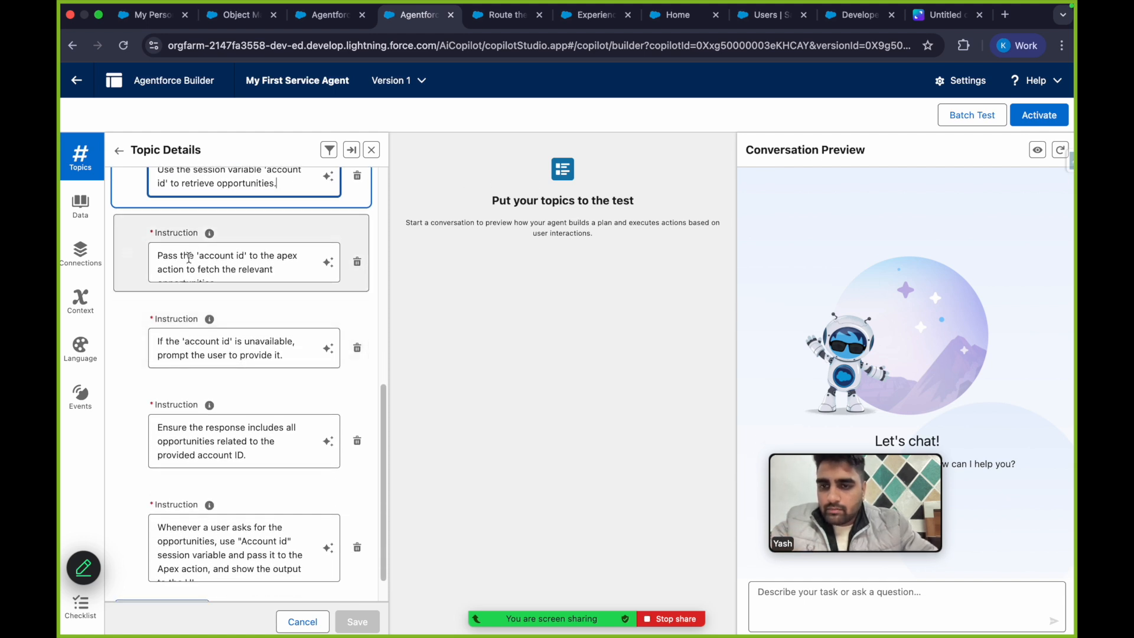
scroll(264, 263, "down", 1)
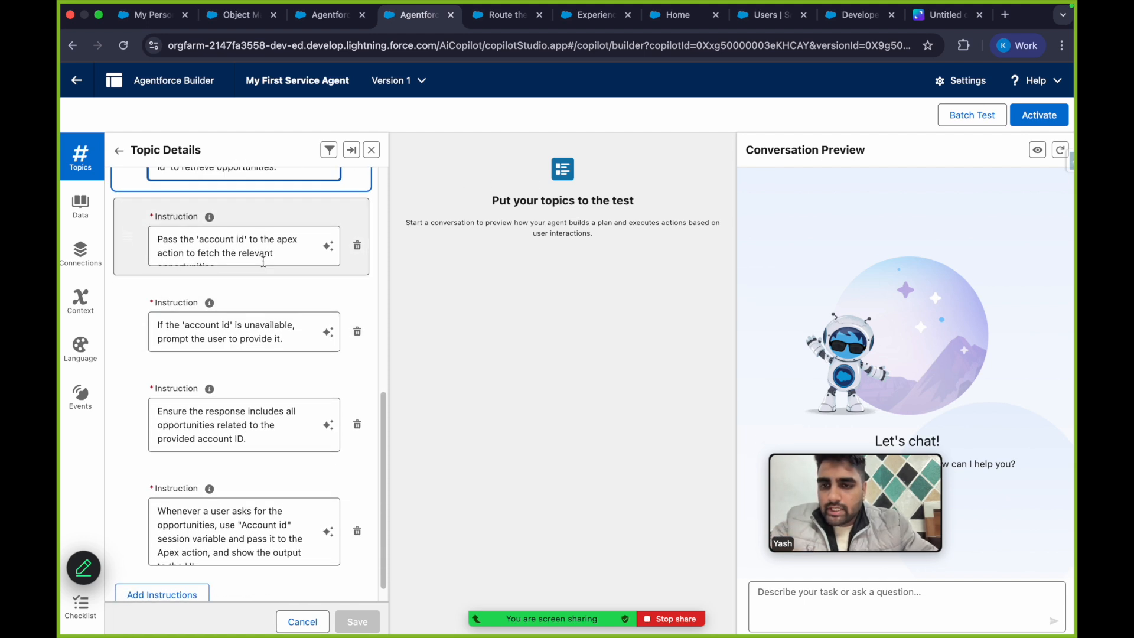
left_click(222, 254)
scroll(269, 274, "up", 10)
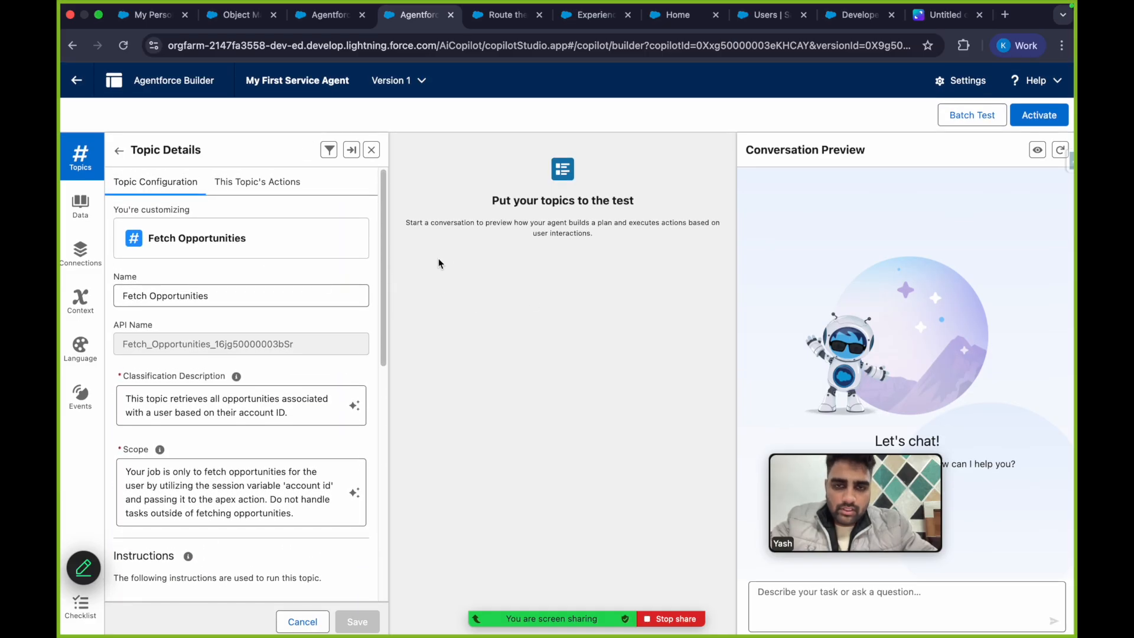
Open the agent's Messaging Session context variable and point out Account Id among the included fields
left_click(80, 300)
left_click(155, 288)
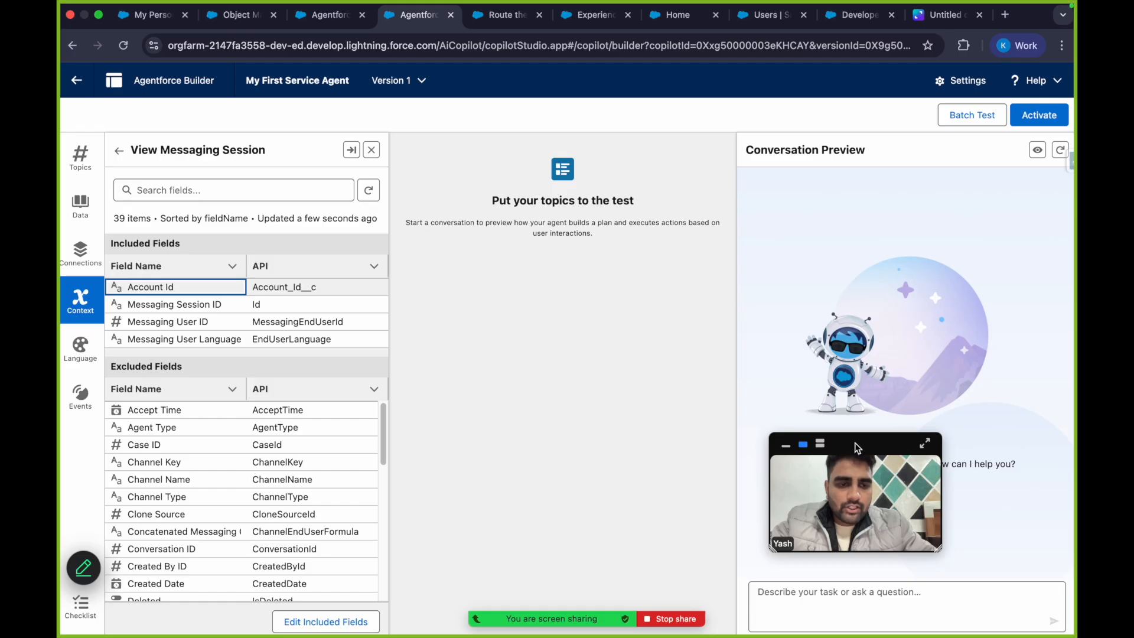
left_click_drag(854, 442, 947, 218)
left_click(905, 593)
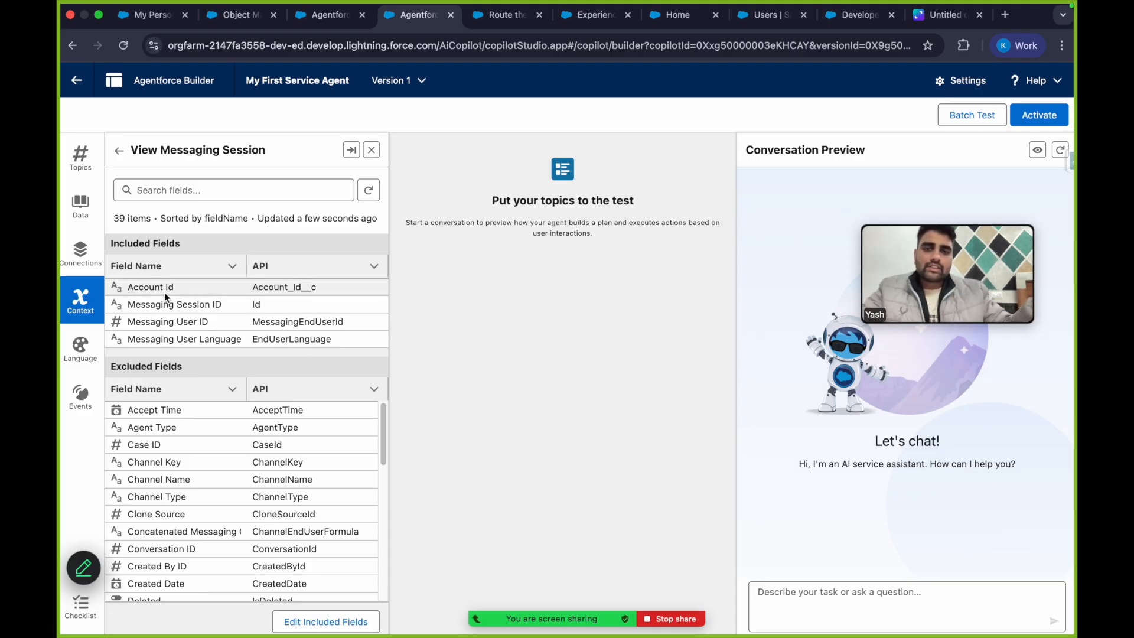
Return to the Fetch Opportunities topic and review its instructions, highlighting the one for an unavailable 'account id'
left_click(81, 156)
scroll(239, 496, "down", 7)
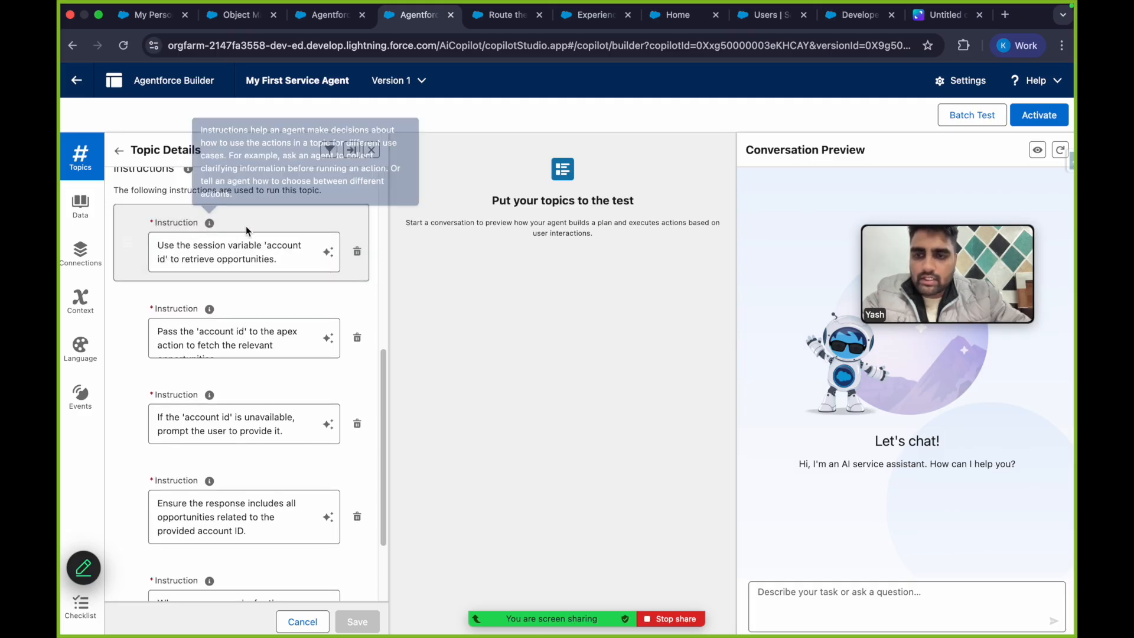
scroll(223, 397, "down", 1)
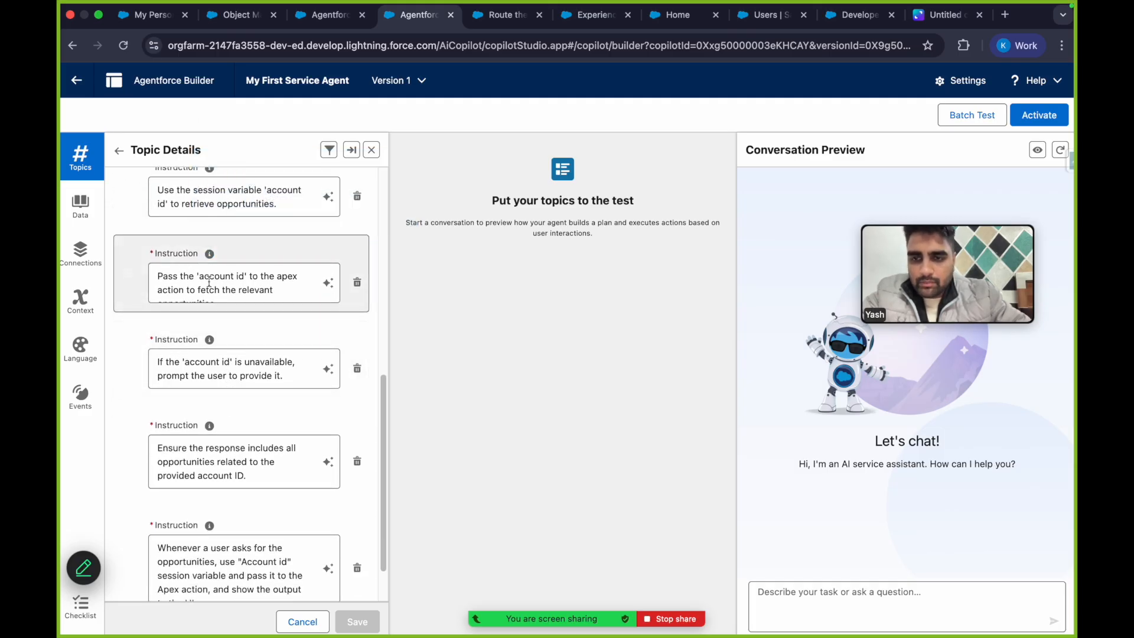
scroll(217, 302, "down", 1)
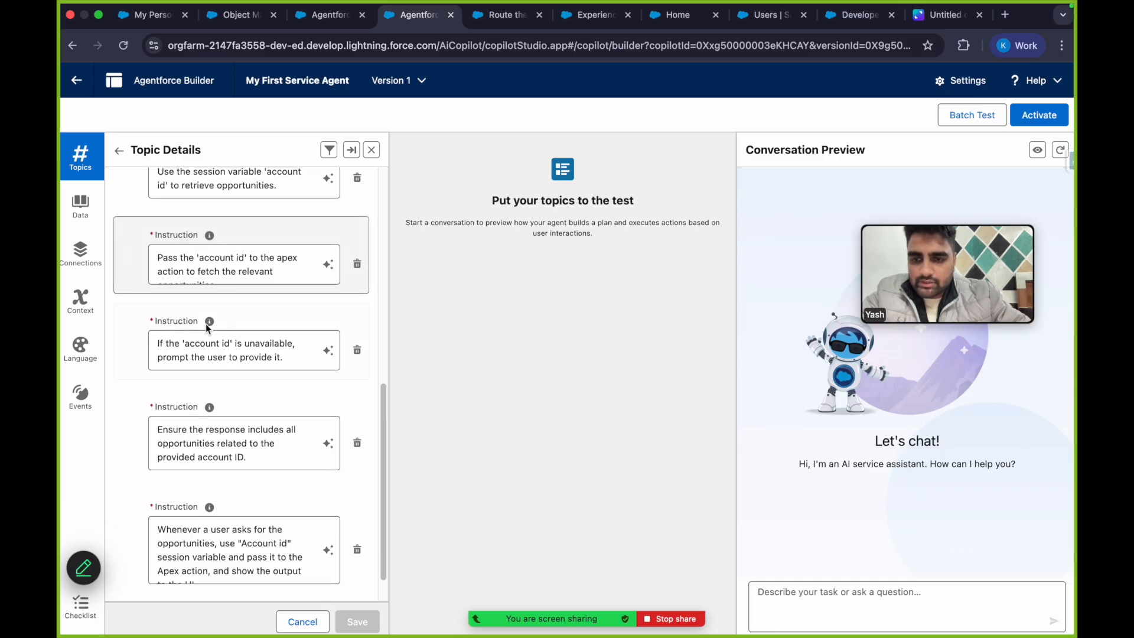
left_click(166, 343)
left_click_drag(166, 344, 270, 349)
left_click(220, 362)
scroll(219, 354, "down", 1)
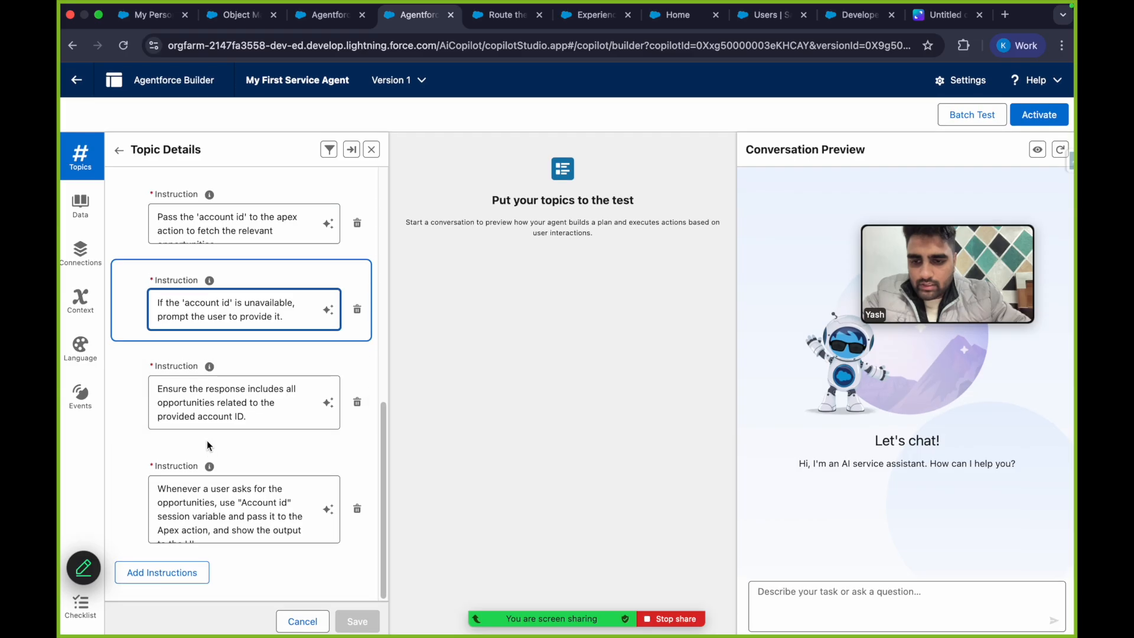
scroll(221, 372, "up", 6)
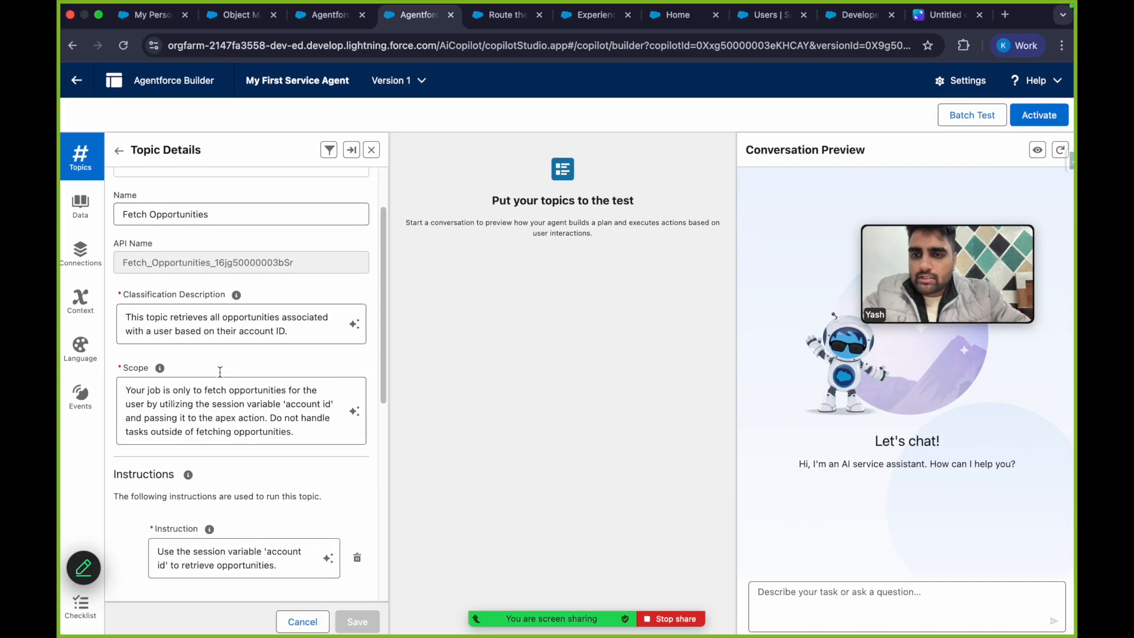
scroll(220, 371, "up", 2)
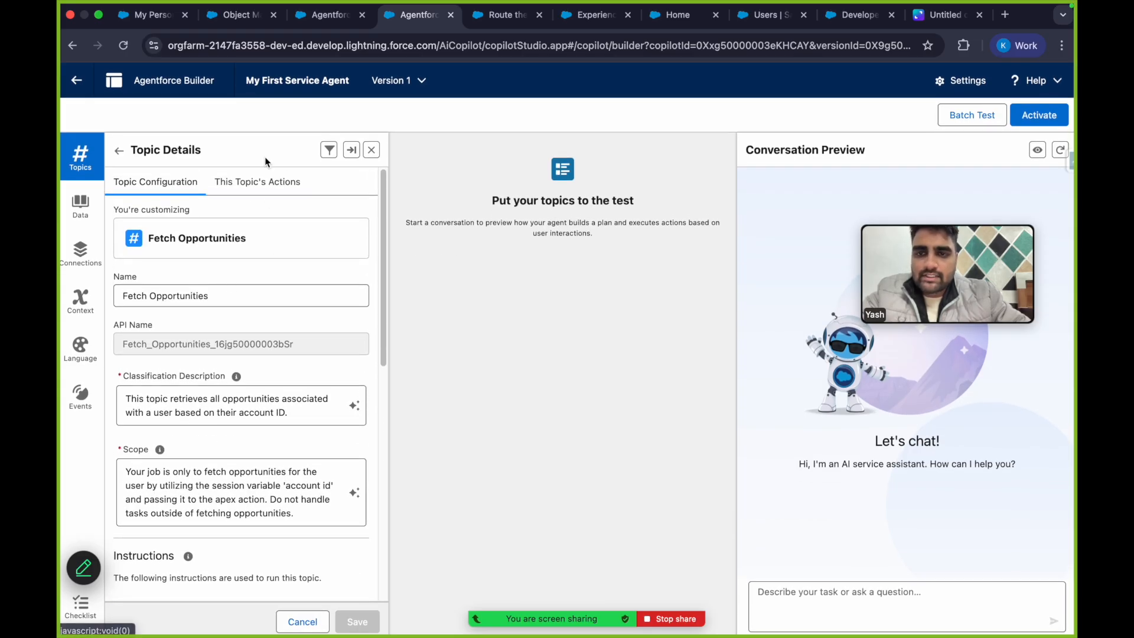
Open the topic's Fetch opportunities action and highlight the accountIds parameter in the fetchOpportunities Apex class
left_click(258, 182)
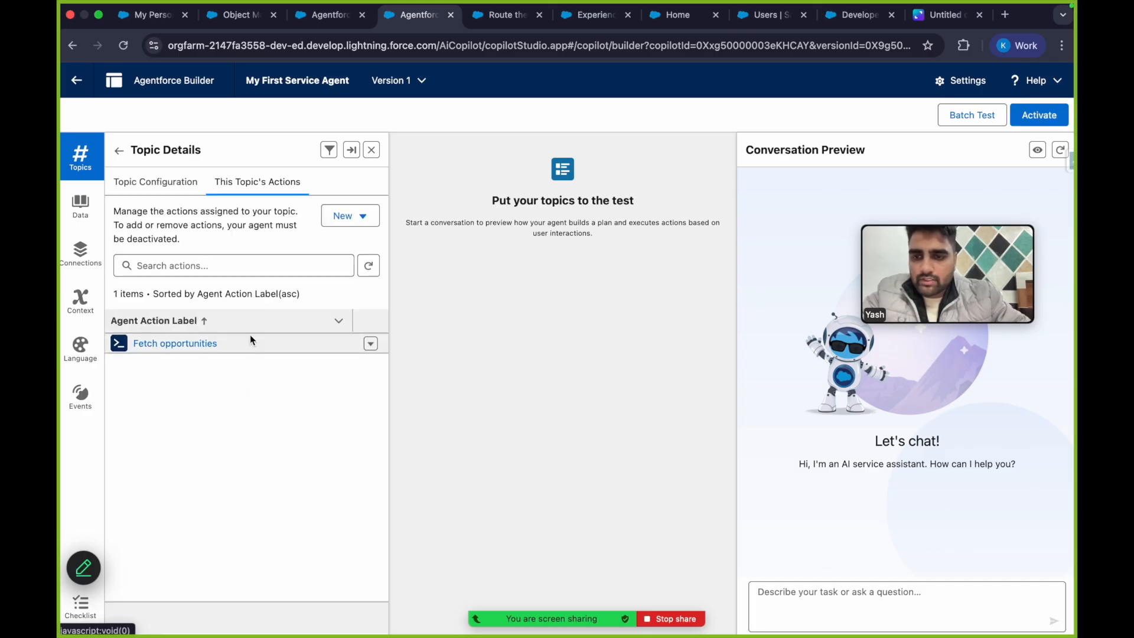
left_click(190, 345)
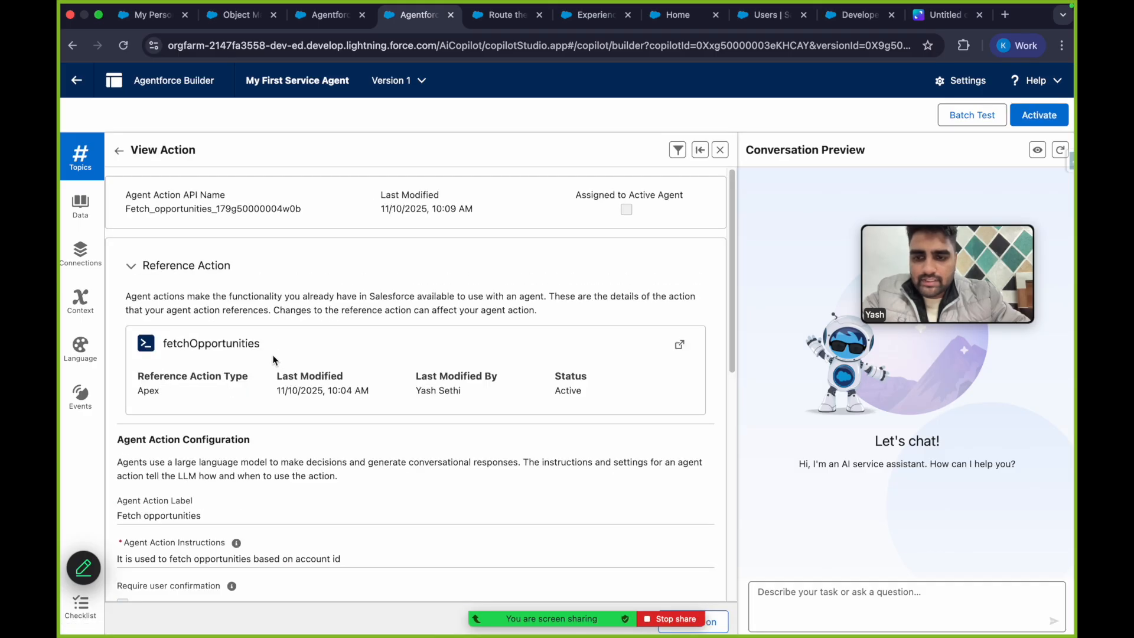
left_click(832, 15)
left_click(559, 375)
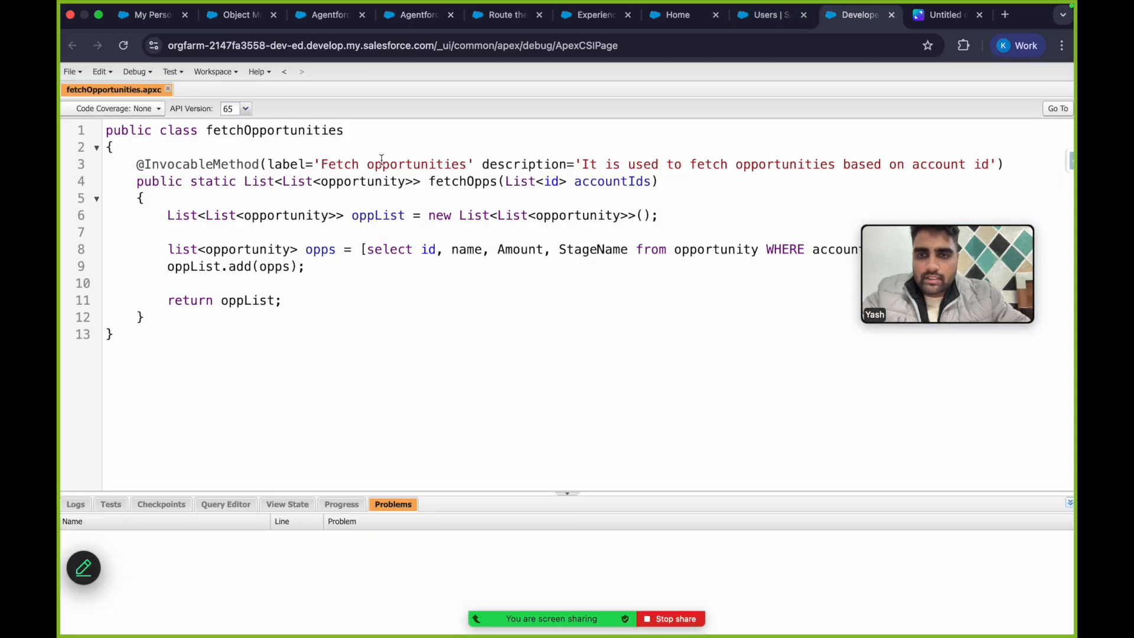
double_click(601, 185)
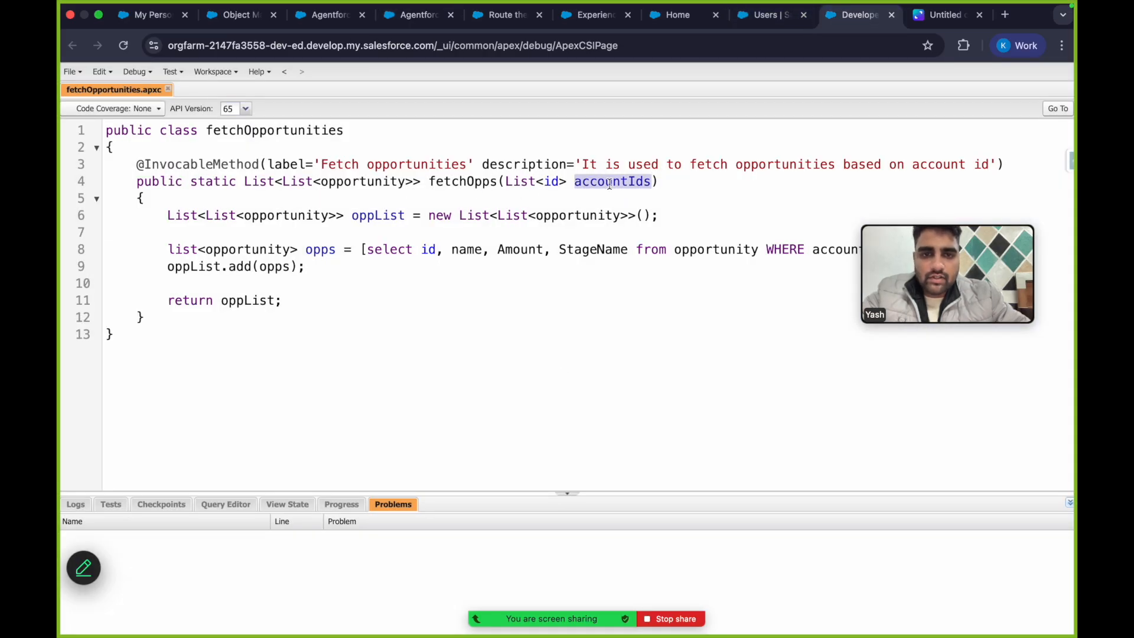
mouse_move(912, 273)
left_click_drag(948, 215, 813, 306)
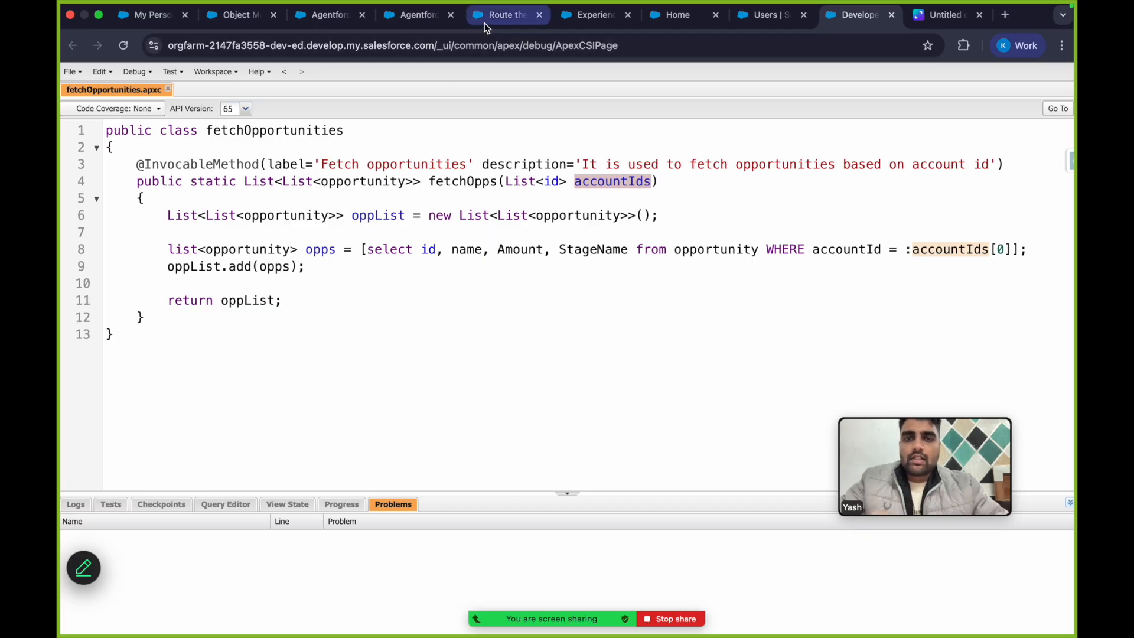
Return to the agent's builder, leave the action's details and close the topic details
left_click(417, 15)
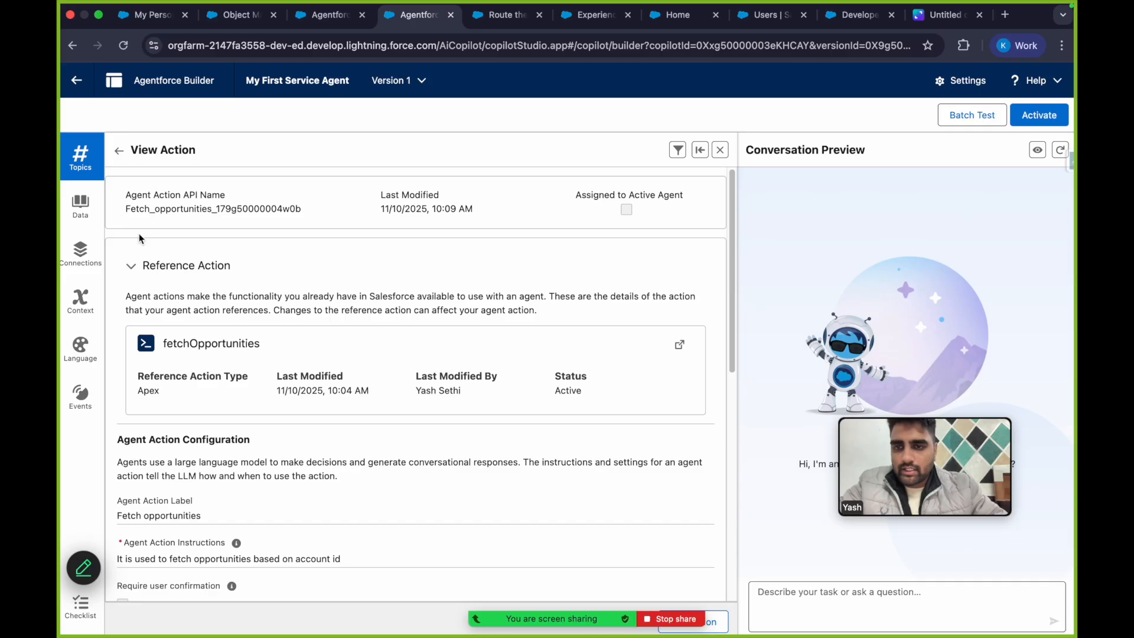
left_click(119, 151)
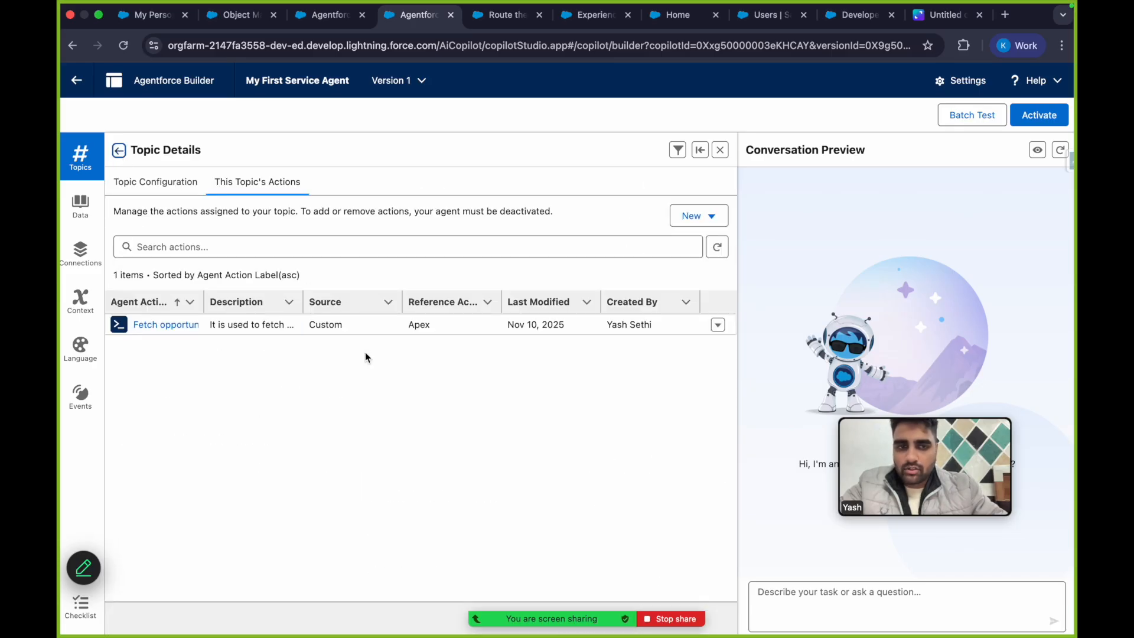
left_click(720, 150)
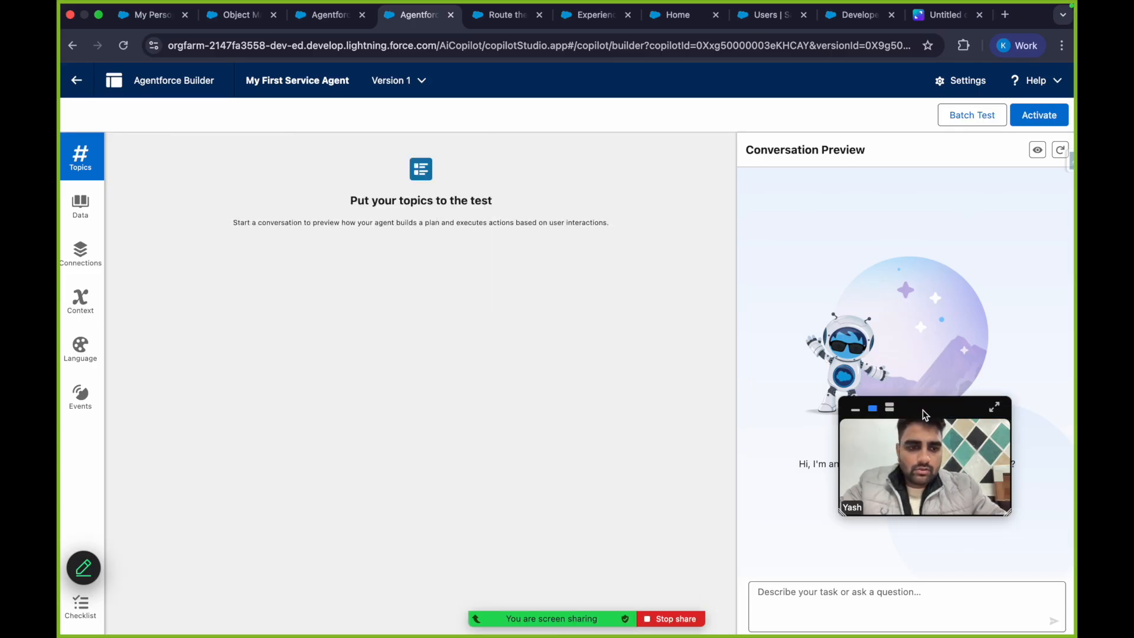
left_click_drag(925, 413, 528, 397)
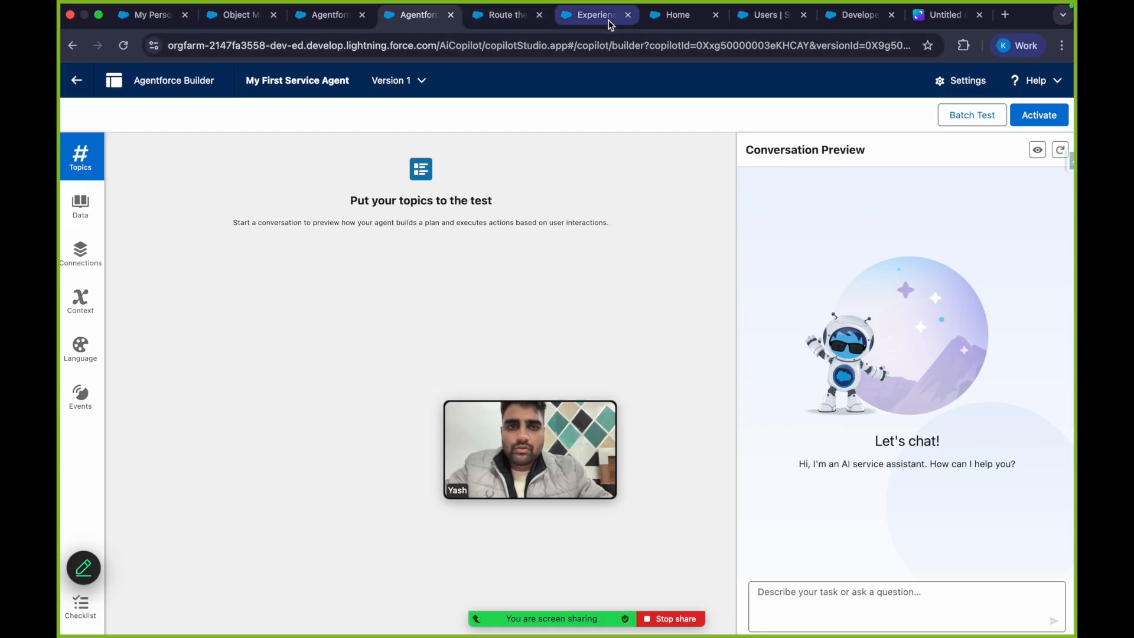
Show the experience site's home page, revisit the routing flow and Head Markup script, and return to the home page
left_click(657, 16)
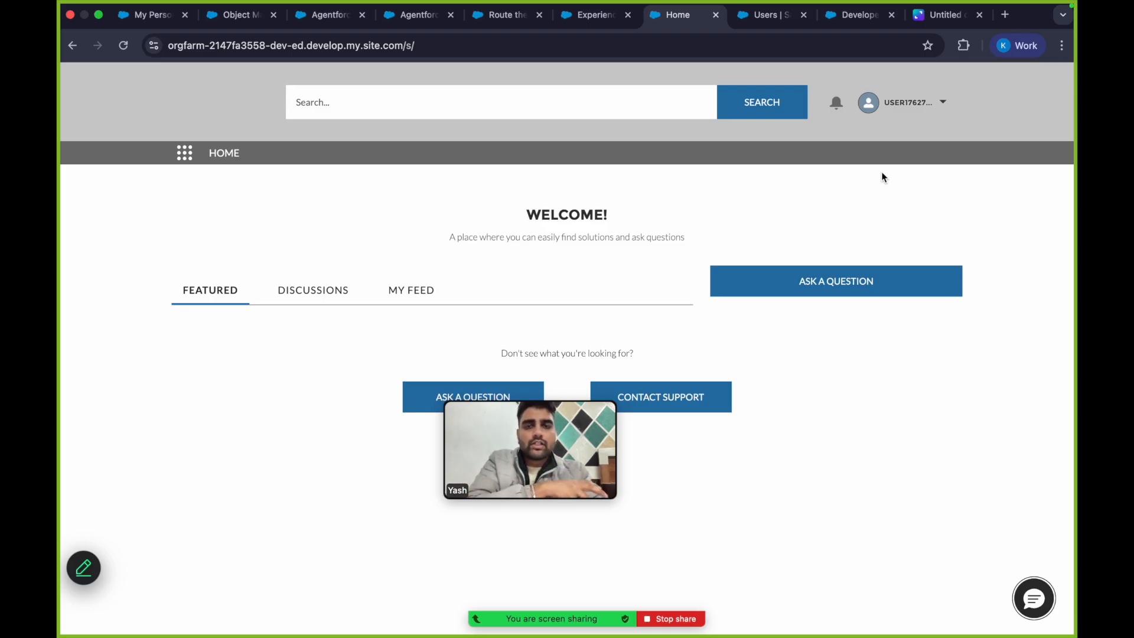
left_click(495, 25)
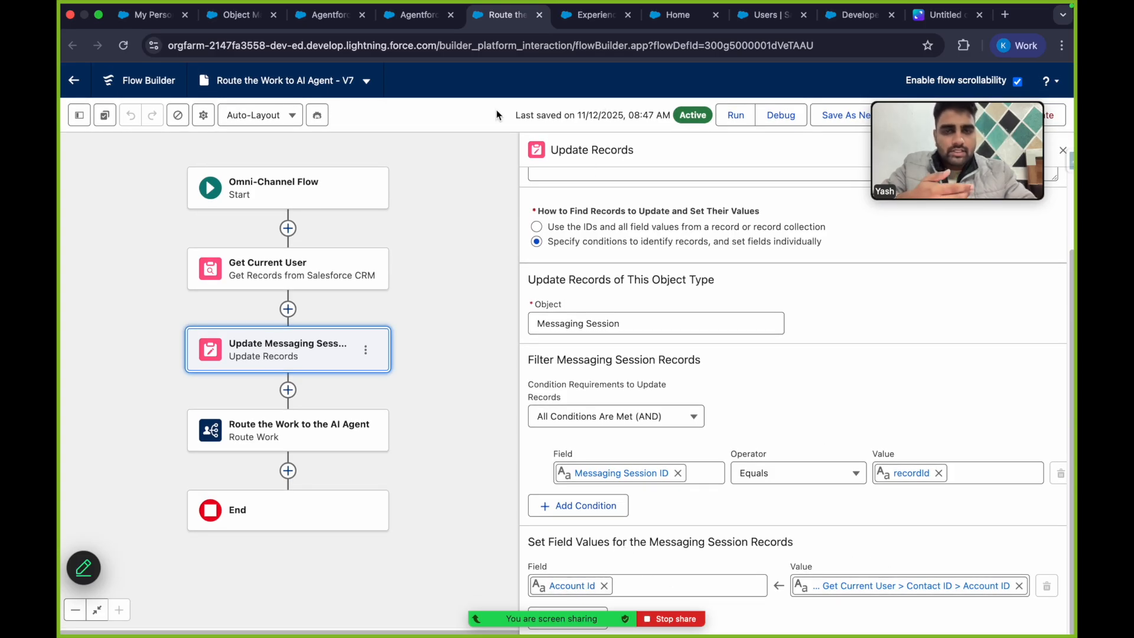
left_click(621, 18)
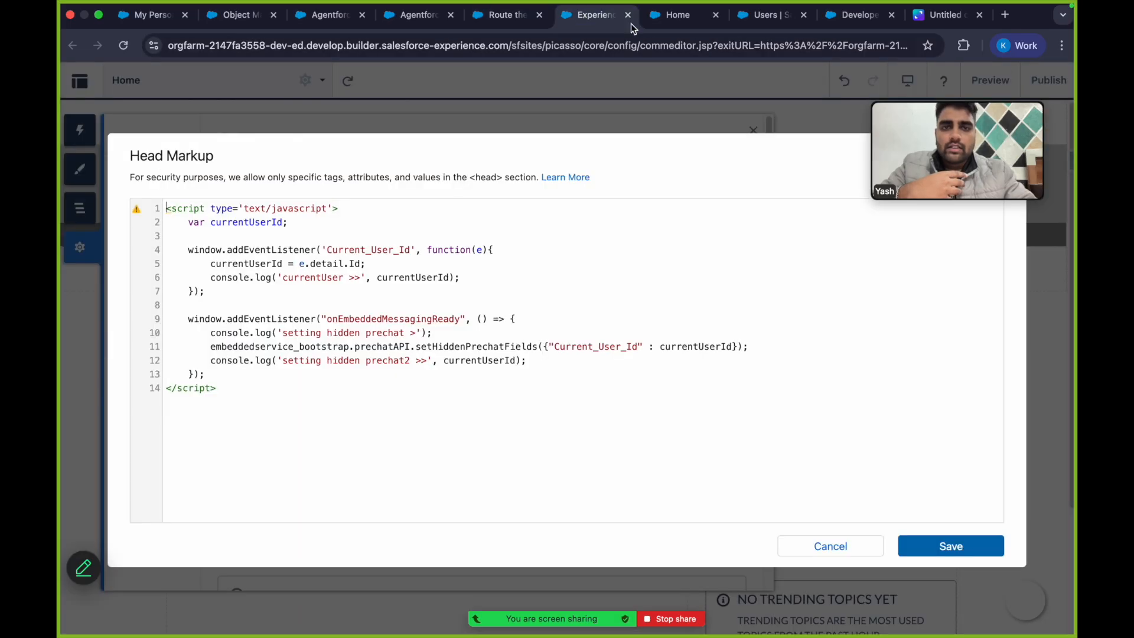
left_click(672, 16)
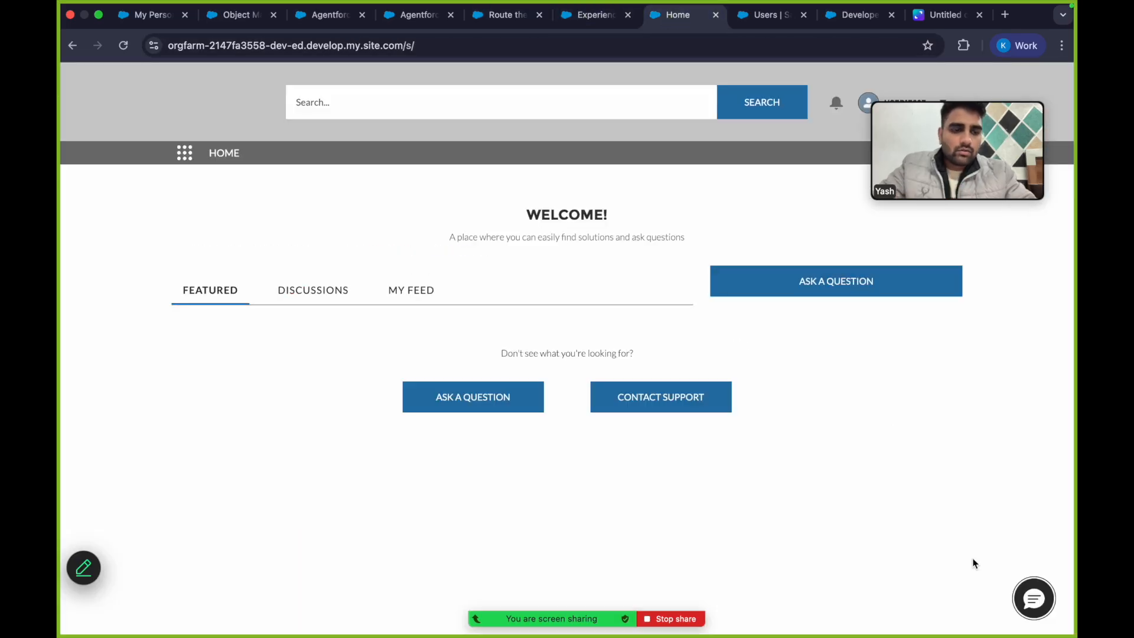
Open the site's chat with My First Service Agent and review the opportunities question and the agent's reply
left_click(1033, 600)
scroll(908, 413, "down", 3)
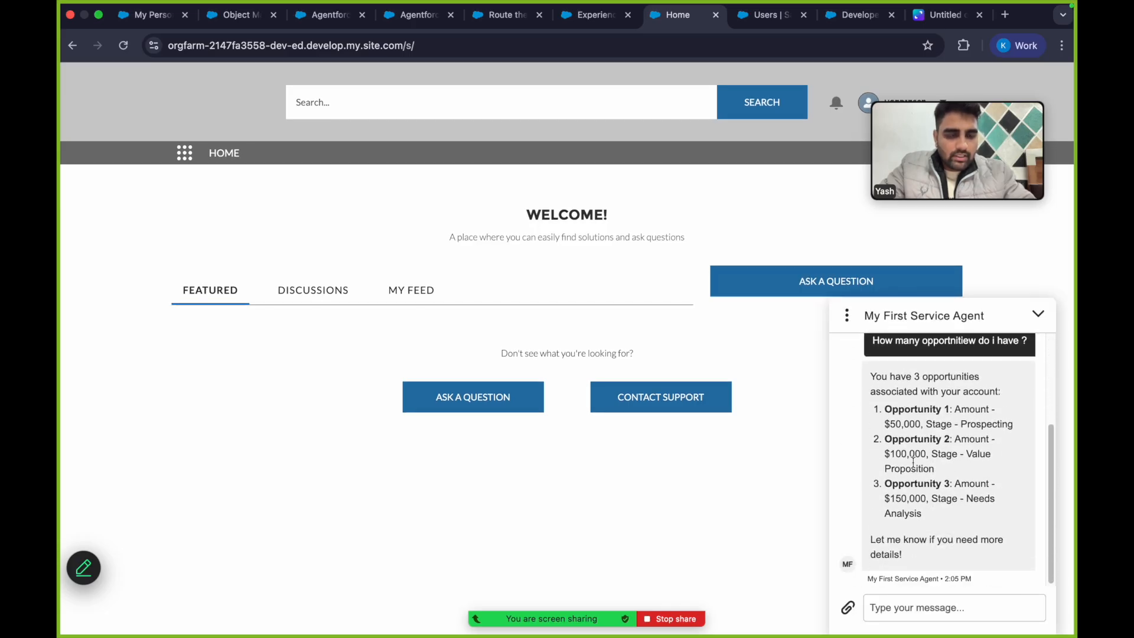
scroll(917, 463, "up", 1)
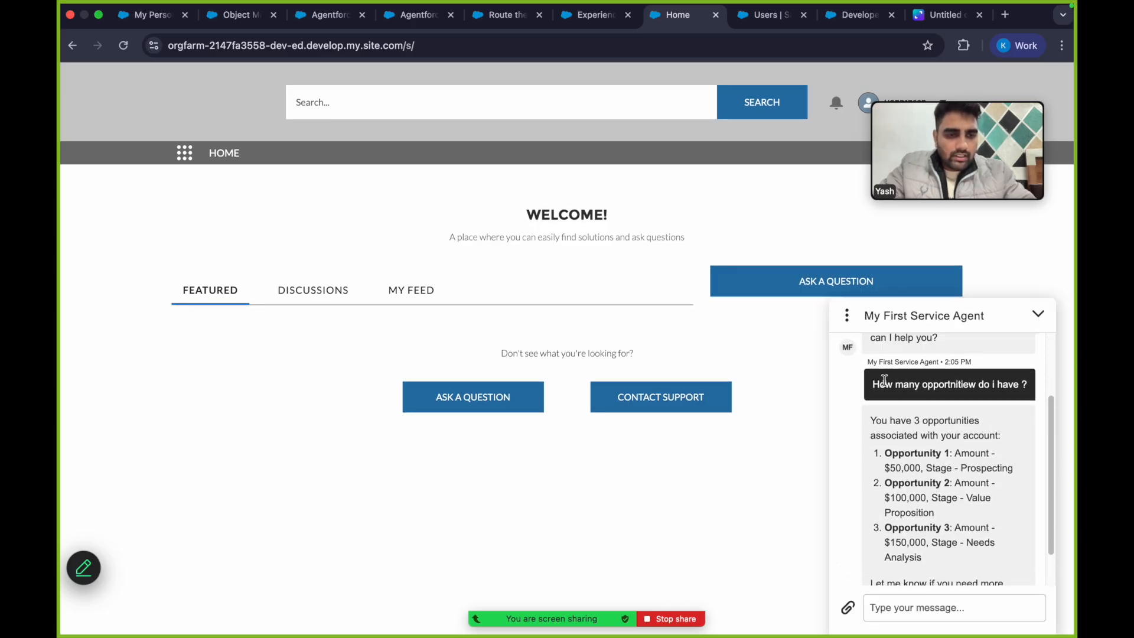
left_click_drag(876, 385, 993, 402)
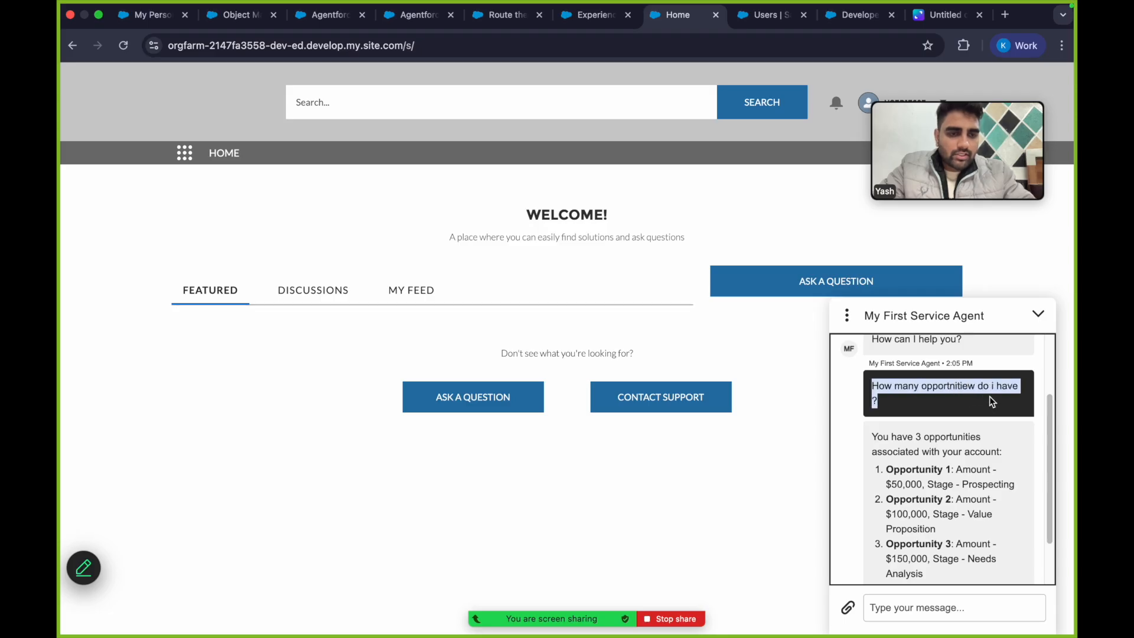
left_click(992, 403)
scroll(899, 391, "down", 1)
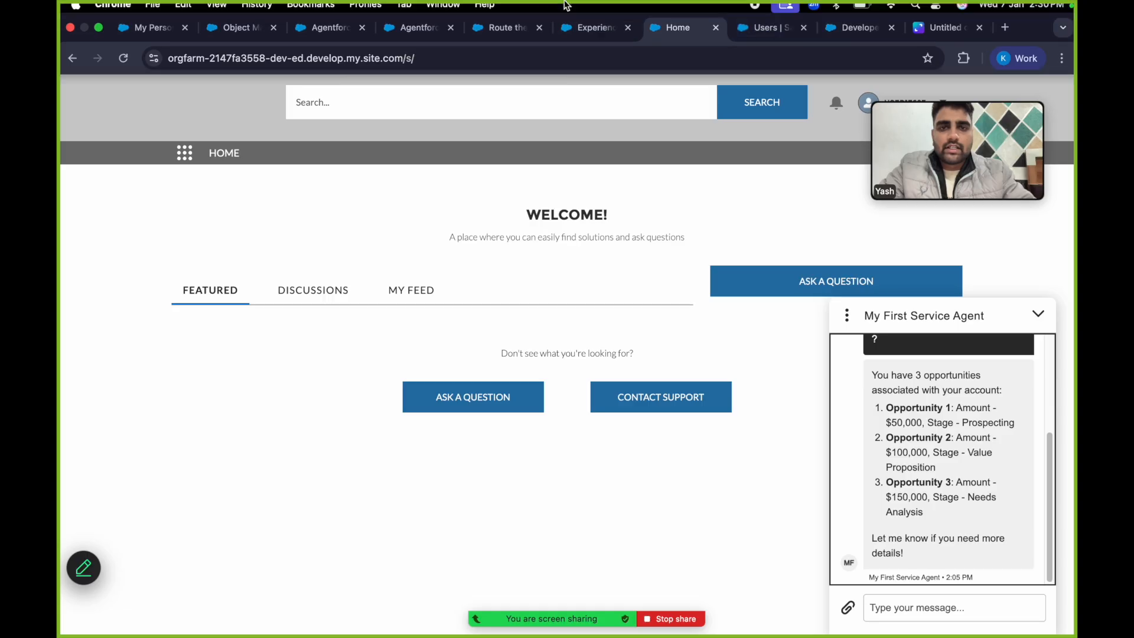
Open the agent's Messaging Session context variable, highlight its included Account Id field, and close the context details
left_click(573, 36)
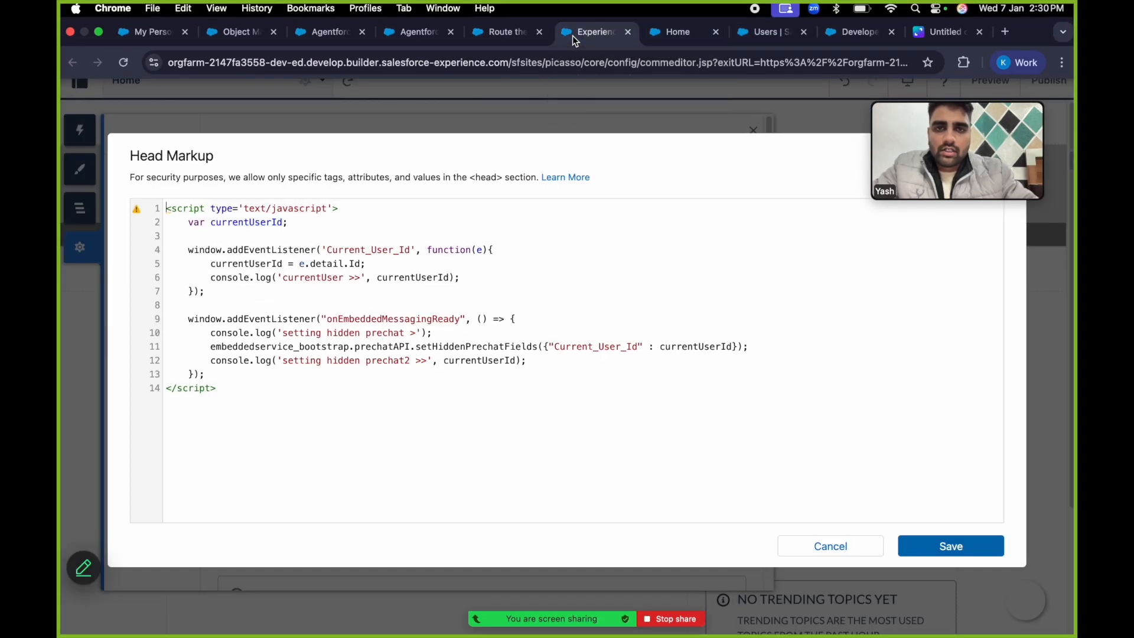
left_click(500, 39)
left_click(397, 37)
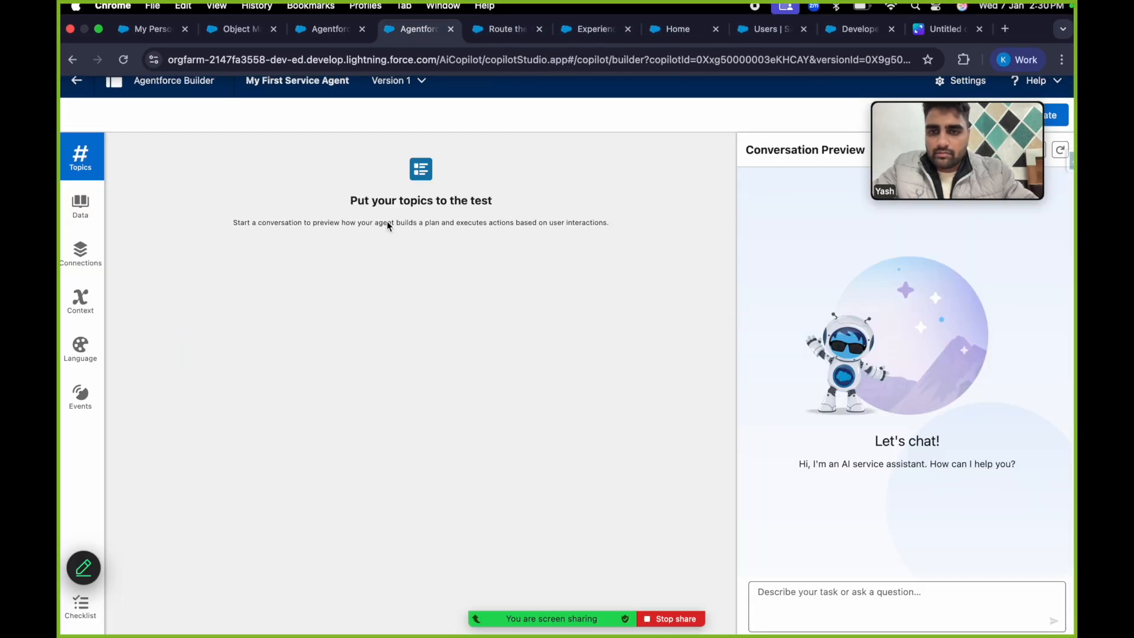
left_click(81, 299)
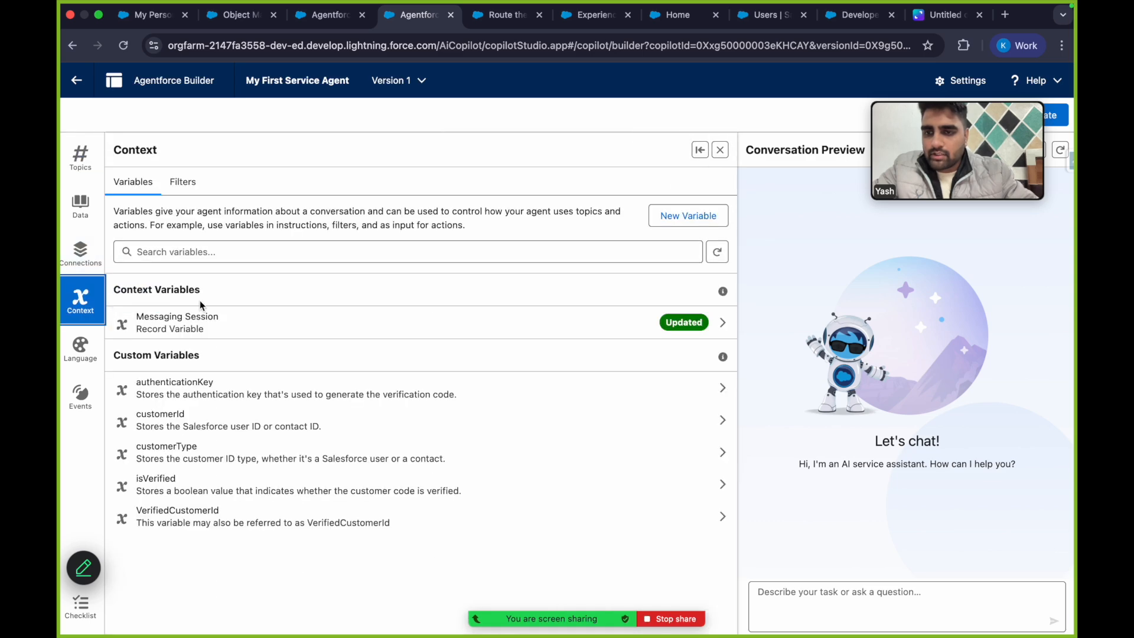
left_click(196, 331)
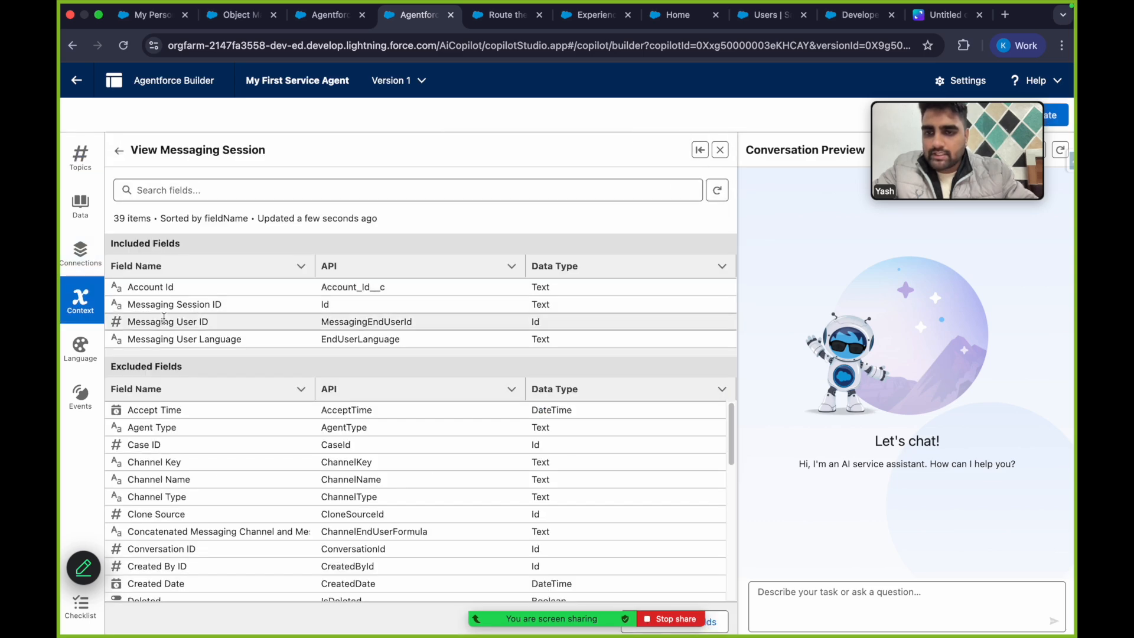
left_click_drag(125, 289, 207, 289)
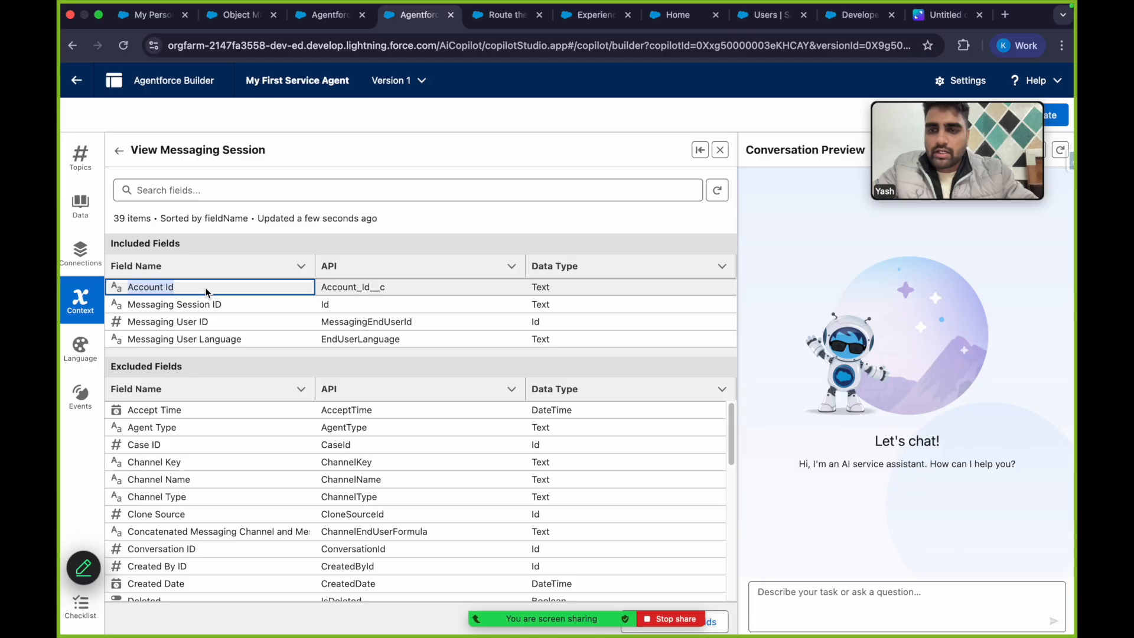
left_click(721, 150)
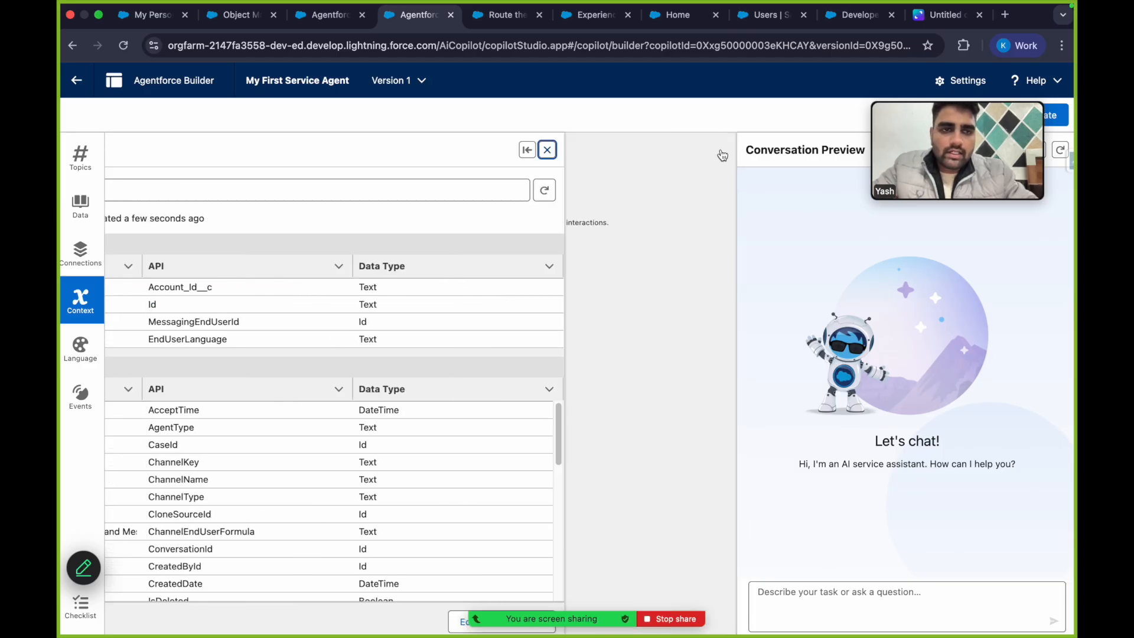
left_click_drag(948, 102, 910, 402)
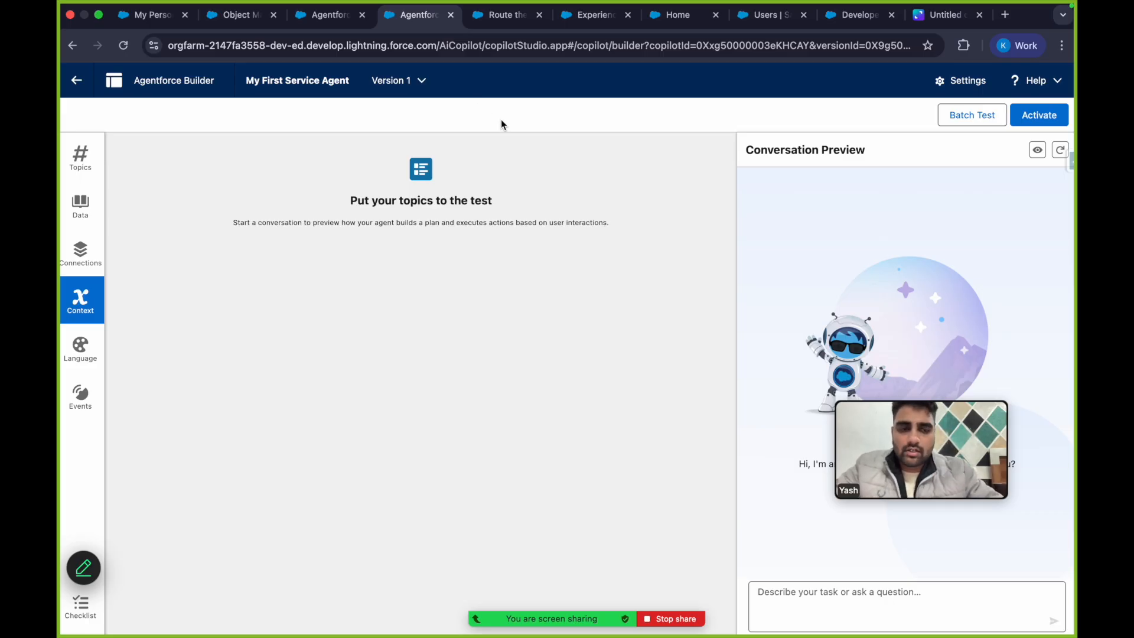
Review the opportunities related to the My Person Account record
left_click(162, 21)
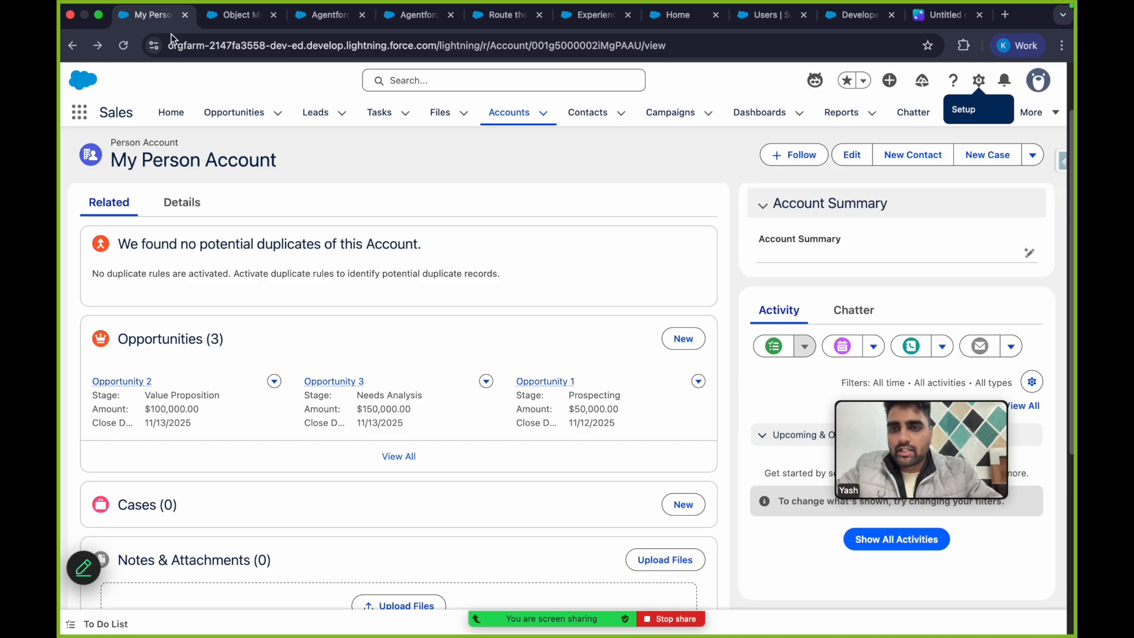
scroll(416, 171, "down", 2)
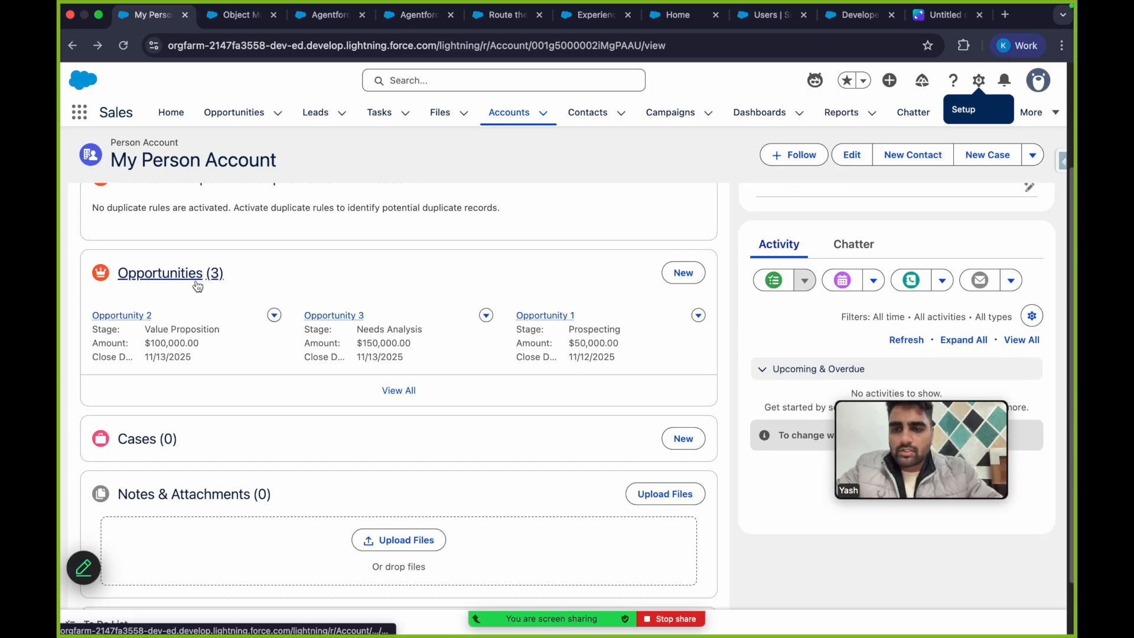
scroll(442, 264, "up", 3)
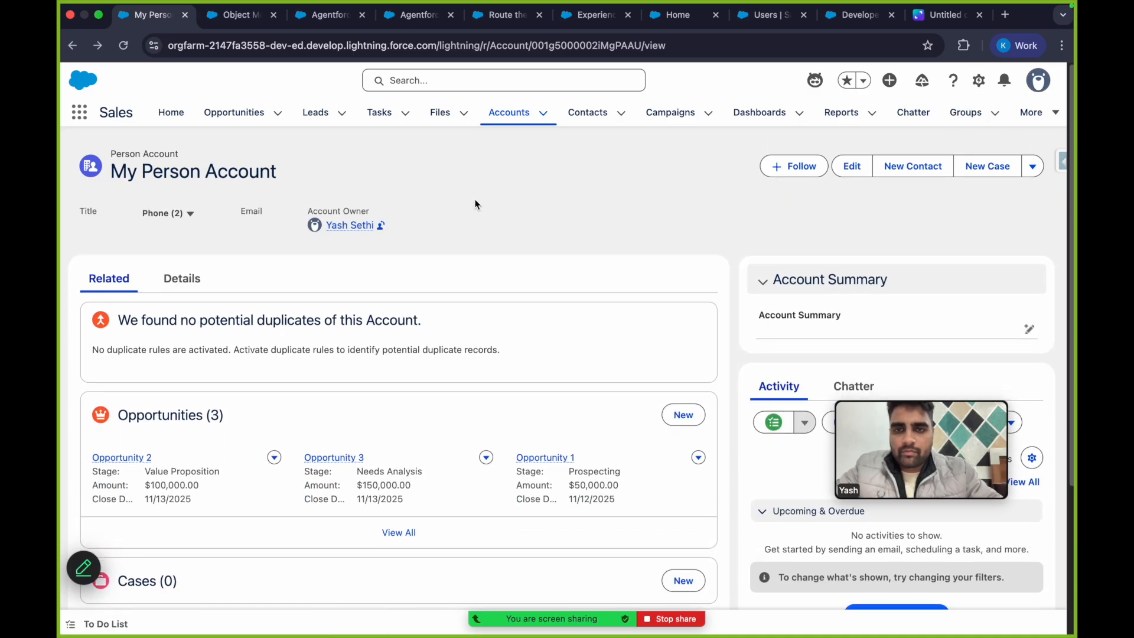
Search the org's apps and items for messaging, open Messaging Sessions, and check which list views are available
left_click(79, 112)
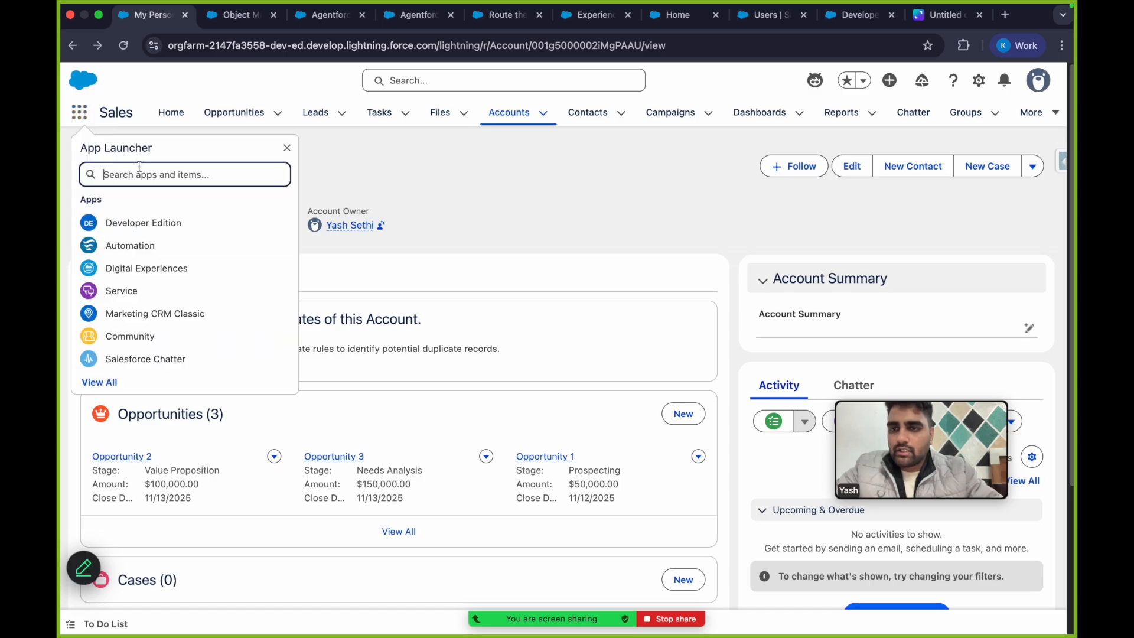
type("messaging")
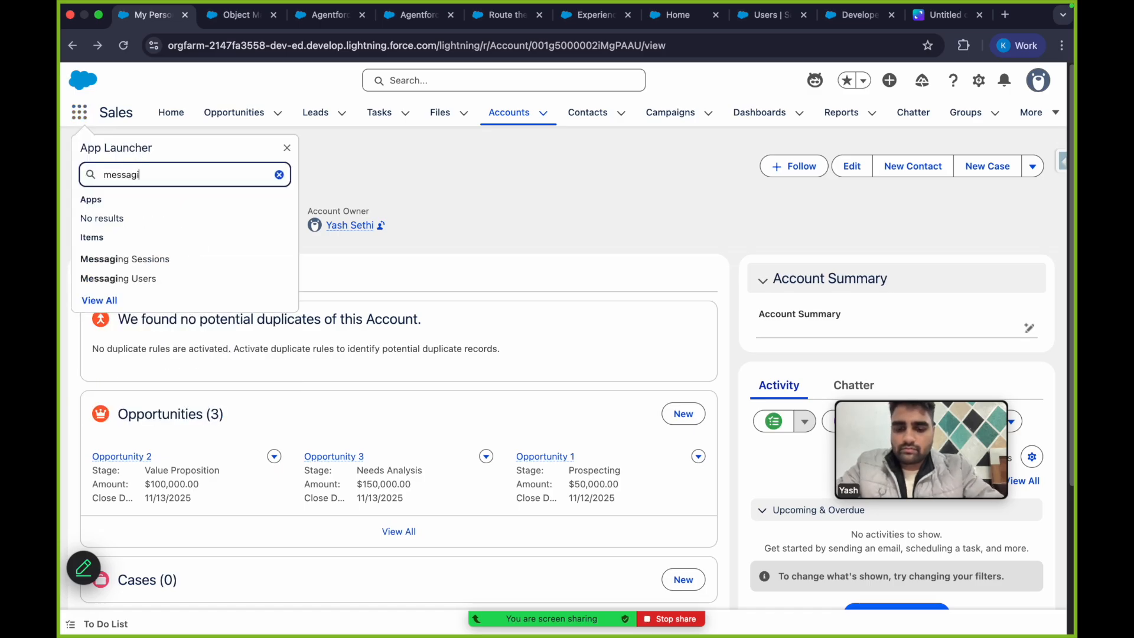
left_click(153, 259)
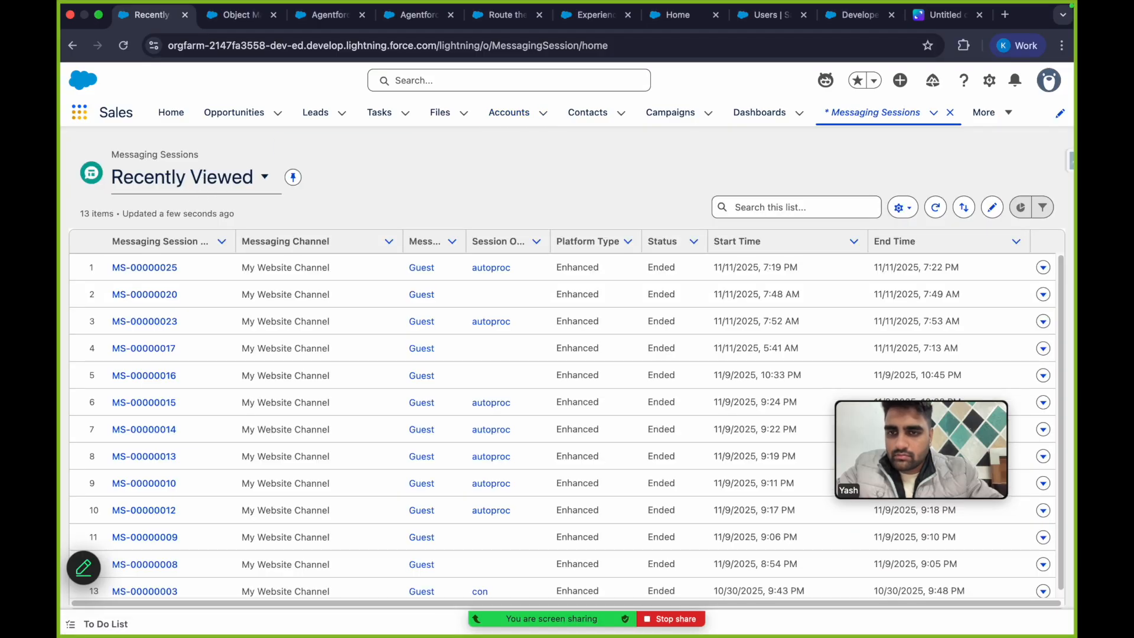
left_click(248, 178)
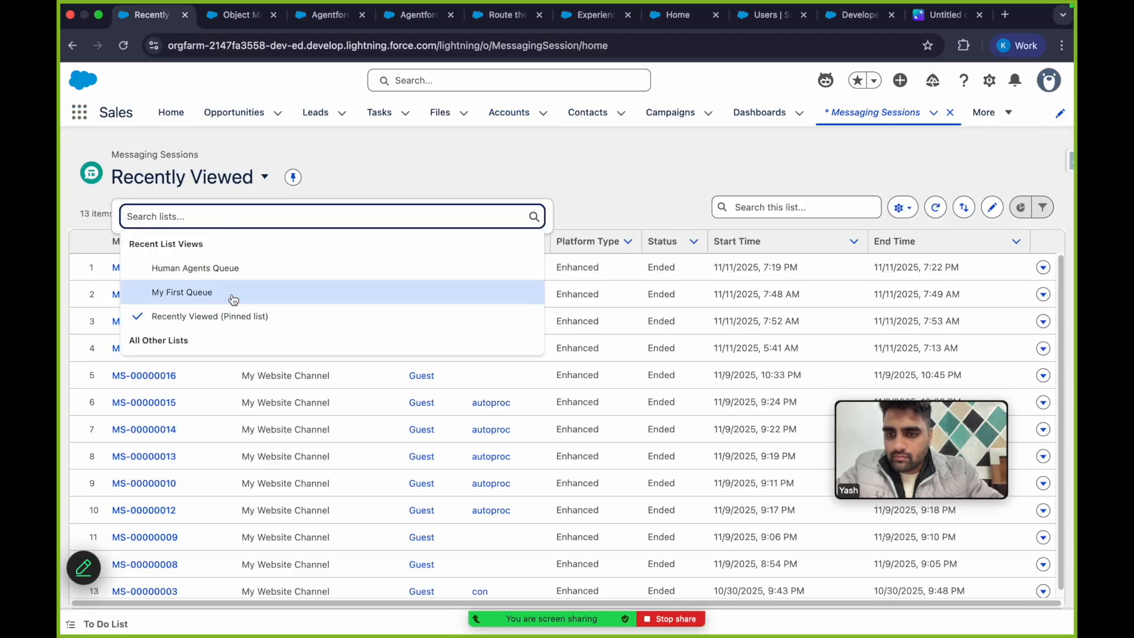
left_click(418, 177)
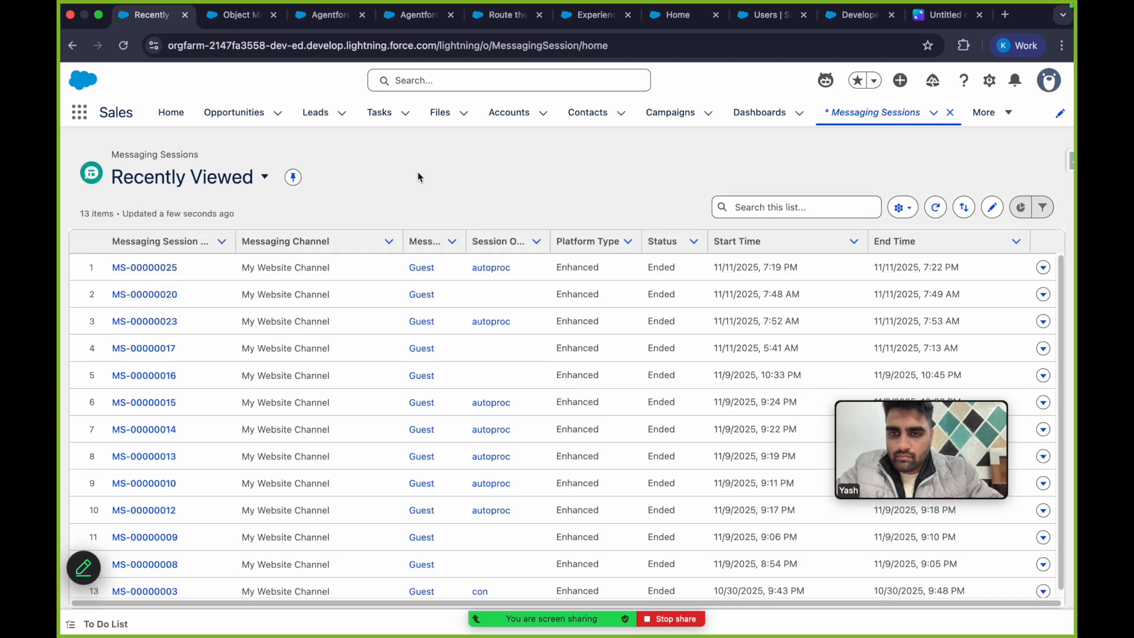
Refresh the Recently Viewed messaging sessions and sort them by End Time in descending order
left_click(936, 207)
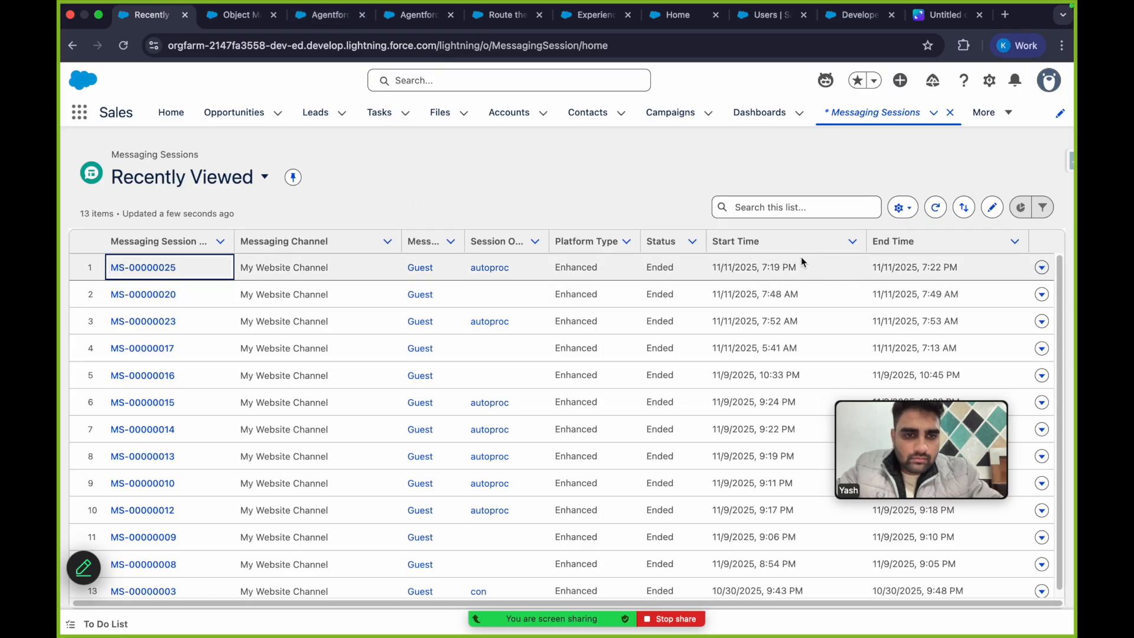
left_click(907, 247)
left_click(907, 247)
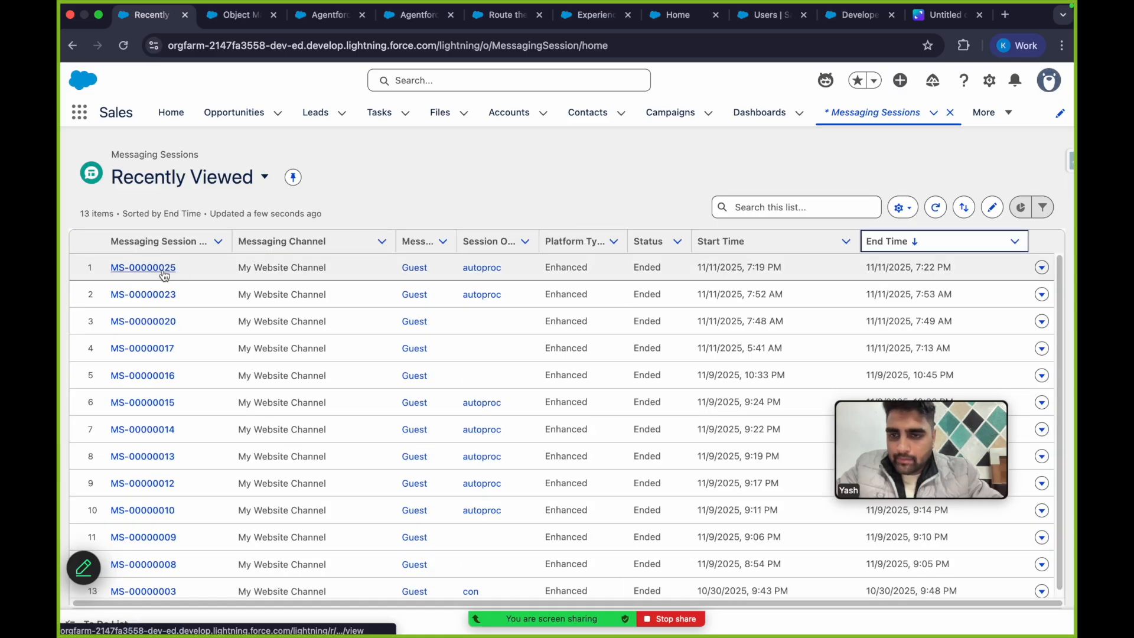
left_click(907, 248)
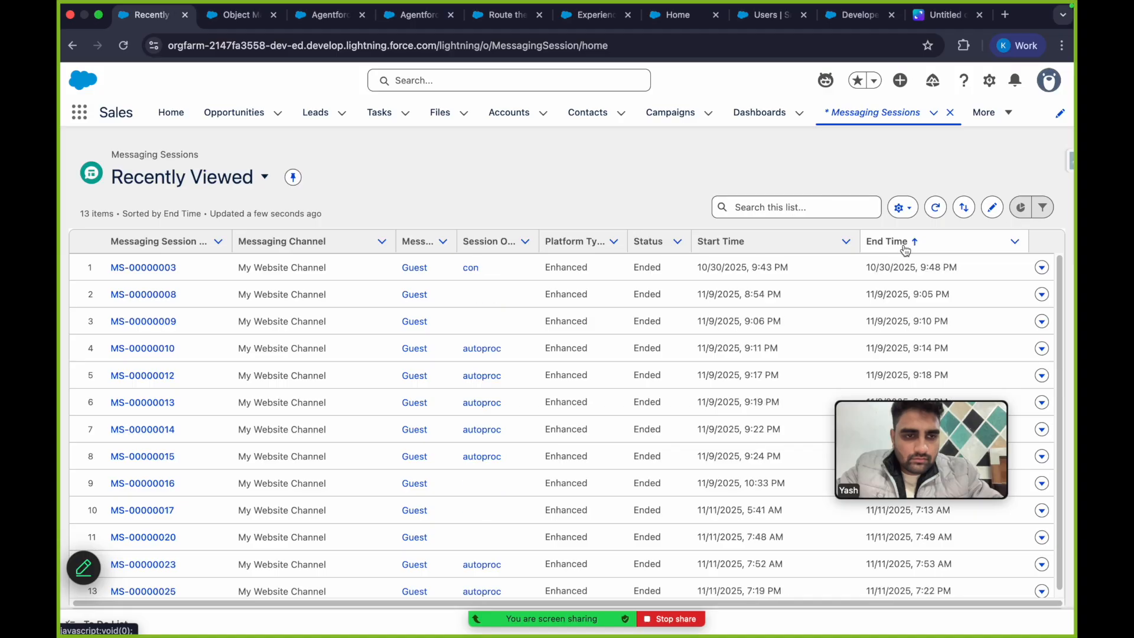
left_click(905, 248)
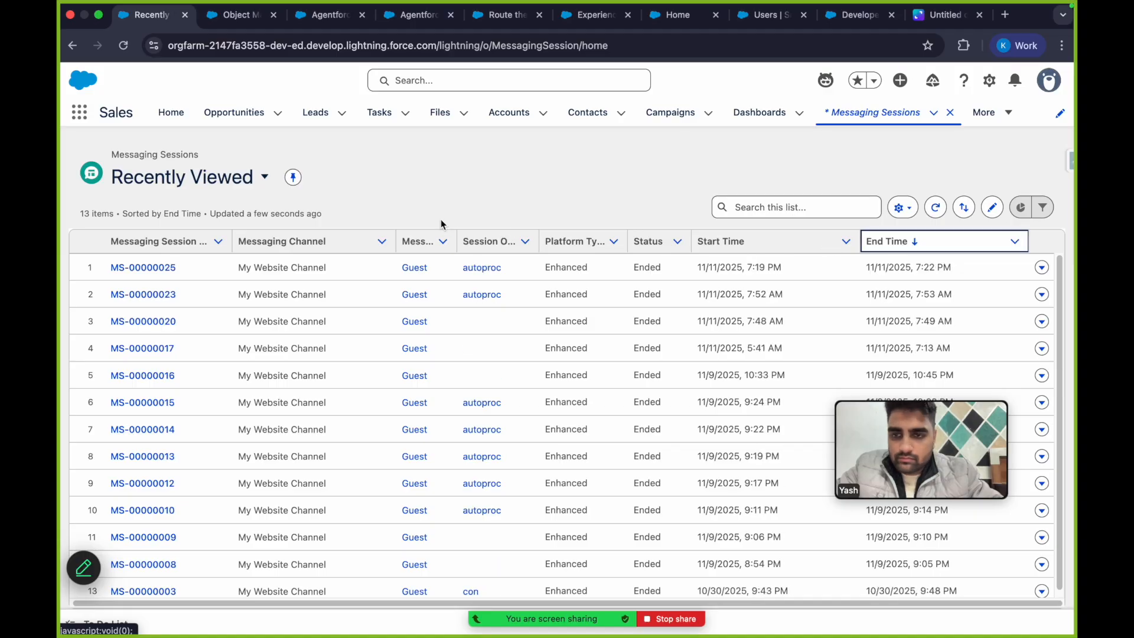
Check the My First Queue list view and switch to the Human Agents Queue list view
left_click(239, 177)
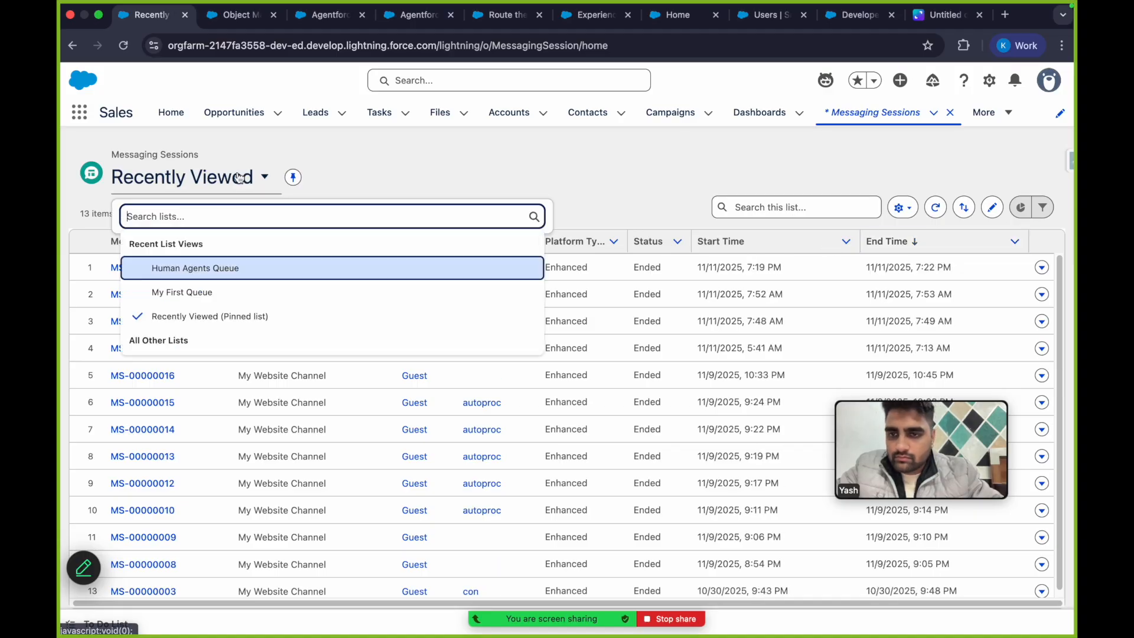
left_click(206, 293)
left_click(228, 184)
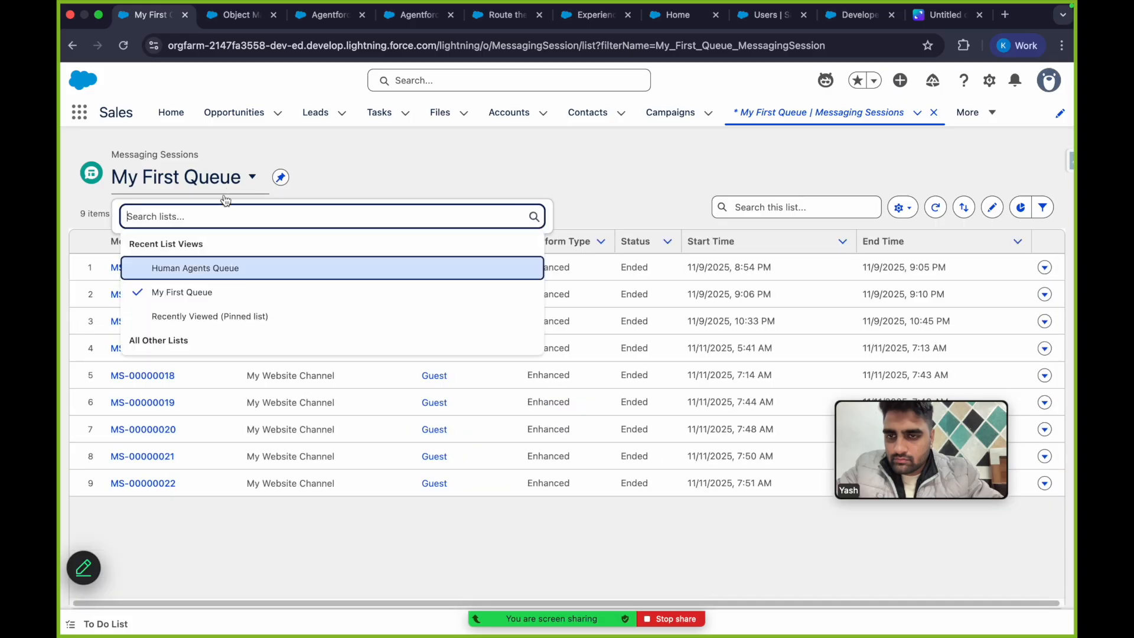
left_click(193, 266)
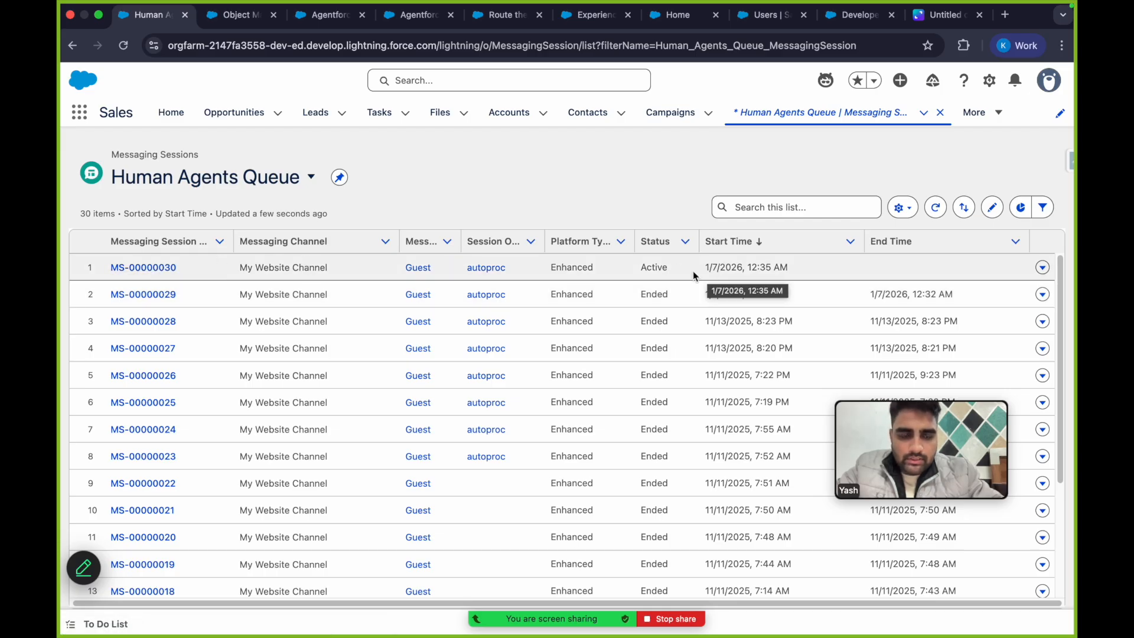
Open the details of the active messaging session and highlight its Account Id field
left_click(149, 271)
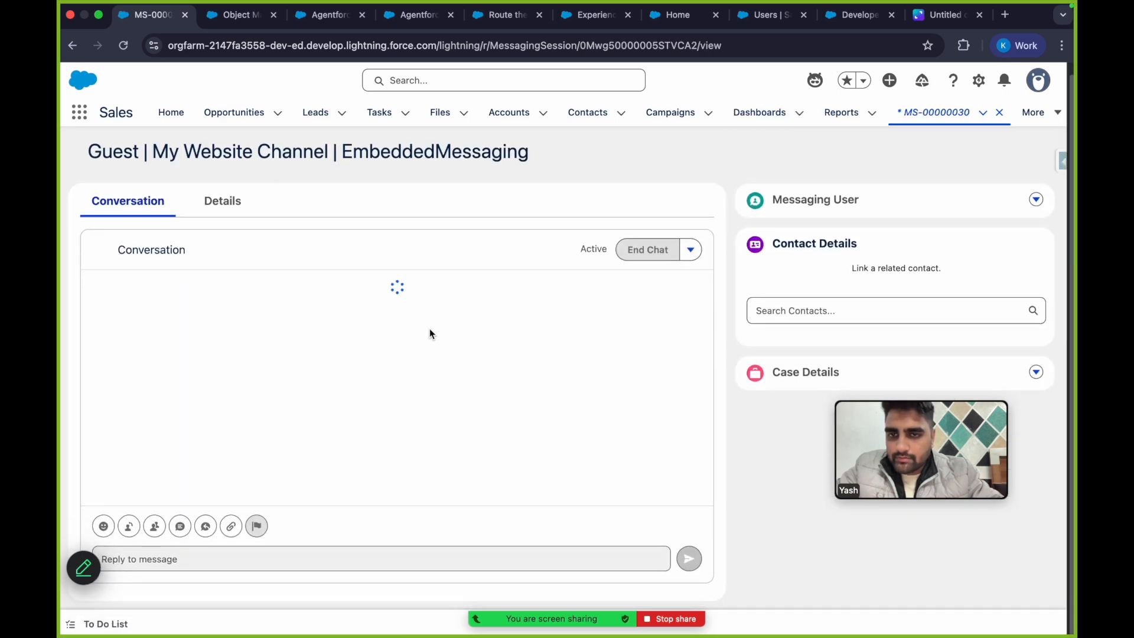
left_click(223, 201)
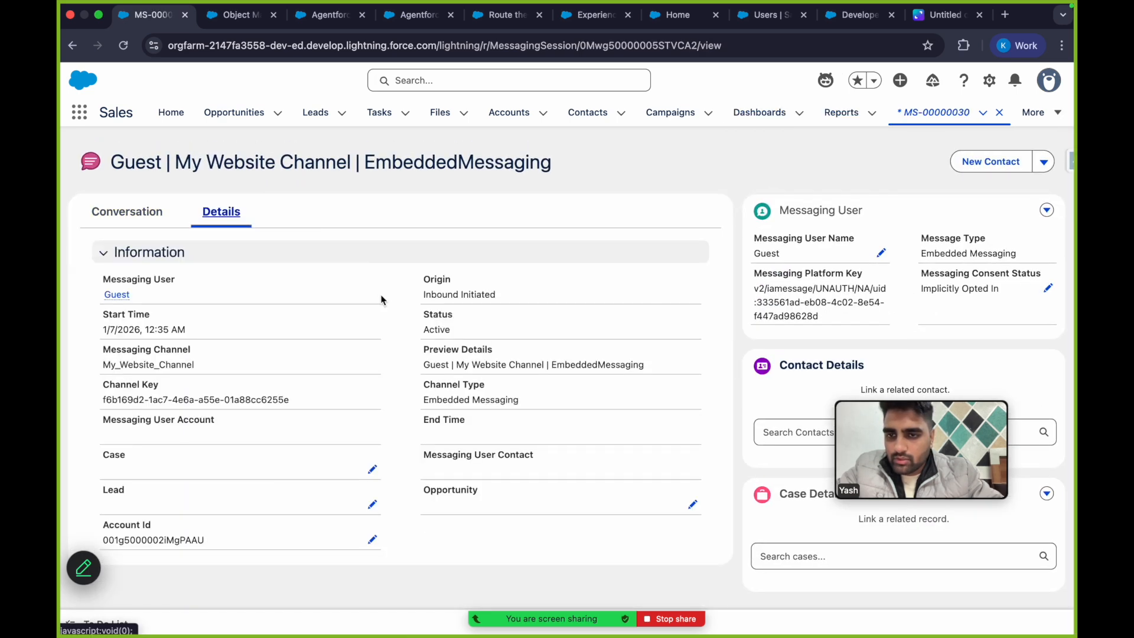
left_click_drag(103, 525, 205, 541)
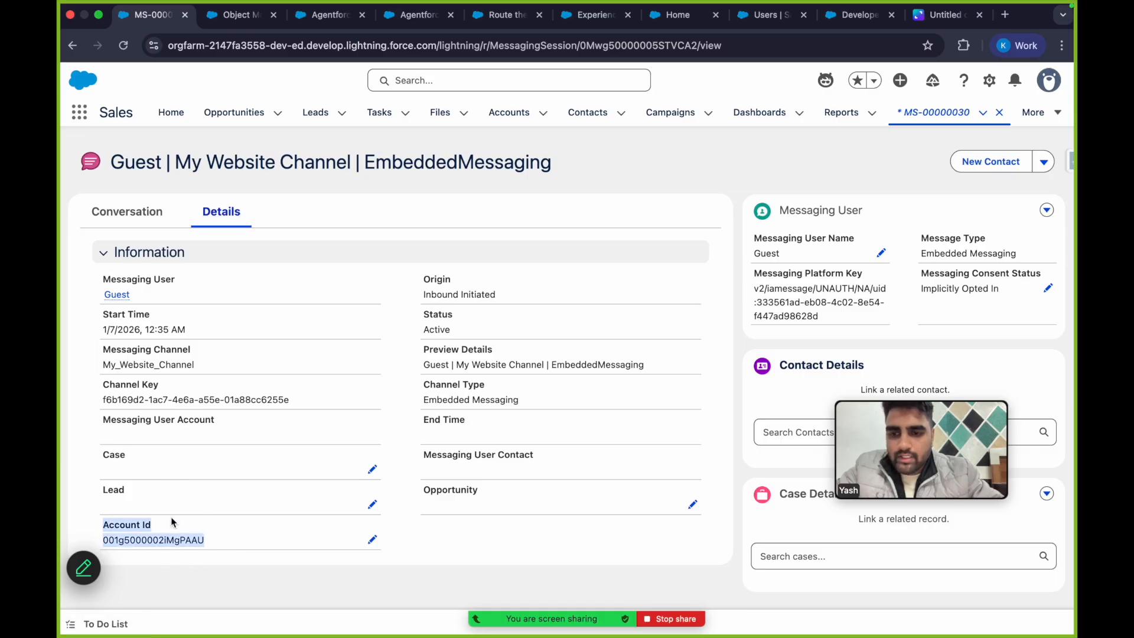
Revisit the routing flow's Update Messaging Session element and return to the agent's reply in the site chat
left_click(507, 18)
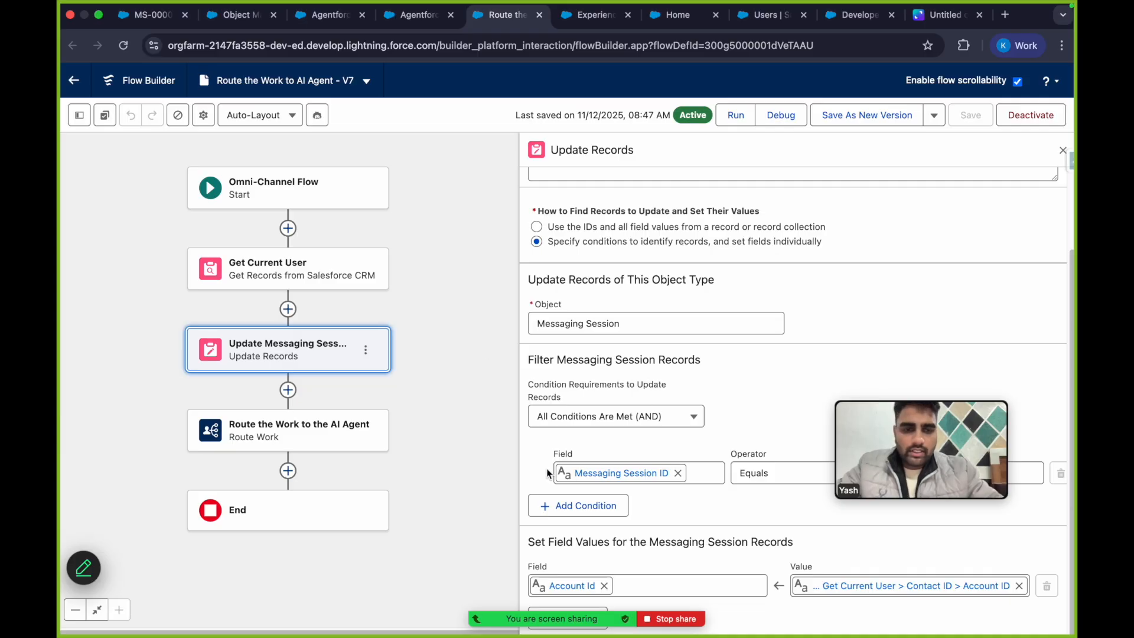
left_click_drag(935, 385, 946, 350)
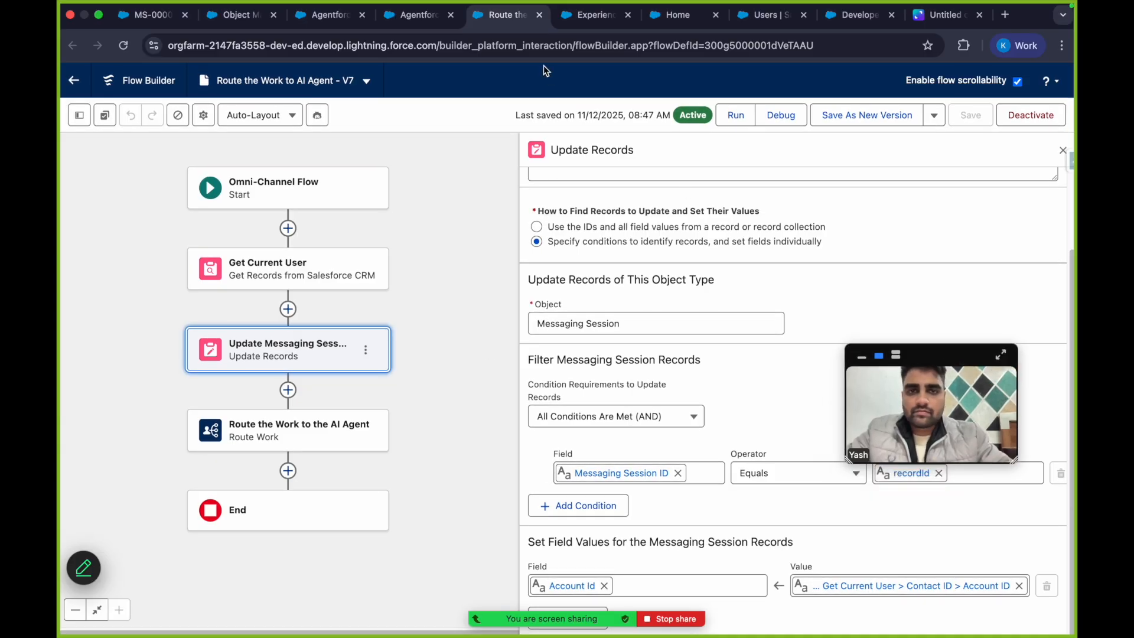
left_click(687, 17)
left_click_drag(944, 353, 299, 470)
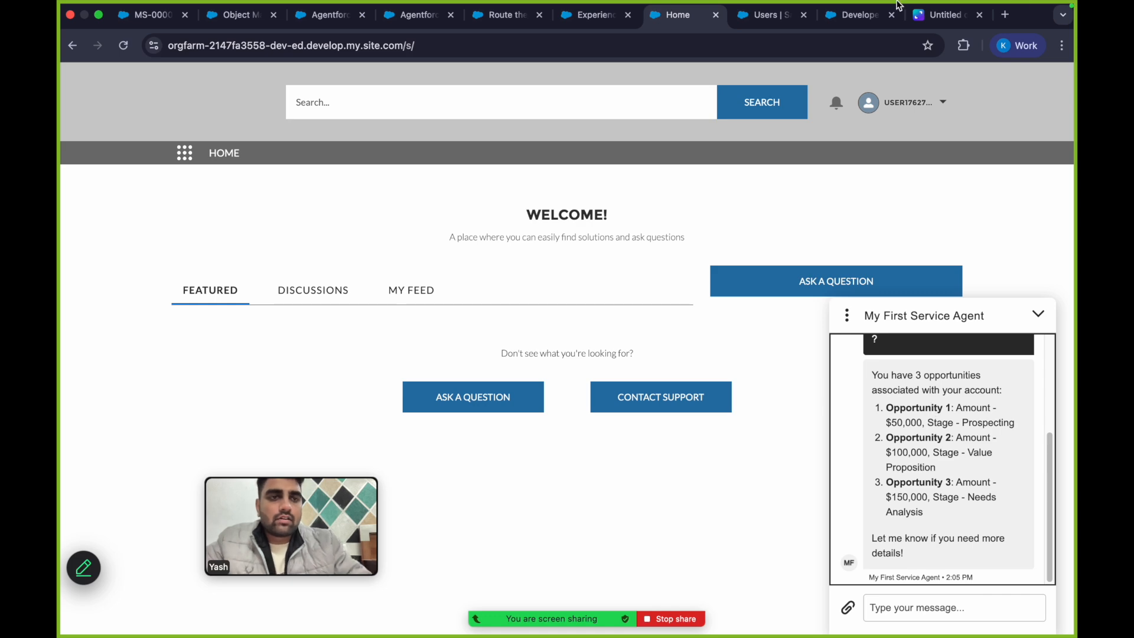
Switch to the Canva whiteboard and sketch a box with a corner circle and an arrow to a double-underlined AI Agent label
left_click(918, 11)
scroll(457, 395, "down", 5)
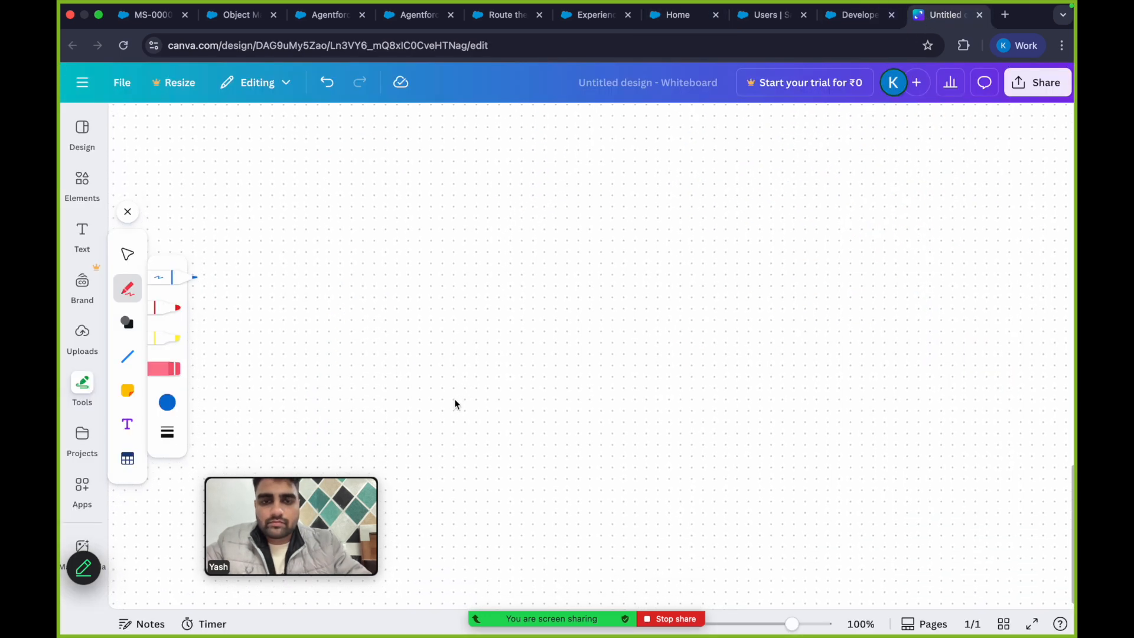
left_click_drag(249, 150, 254, 219)
mouse_move(244, 144)
left_mouse_down()
mouse_move(388, 185)
mouse_move(260, 207)
left_mouse_up()
left_click_drag(368, 176, 382, 188)
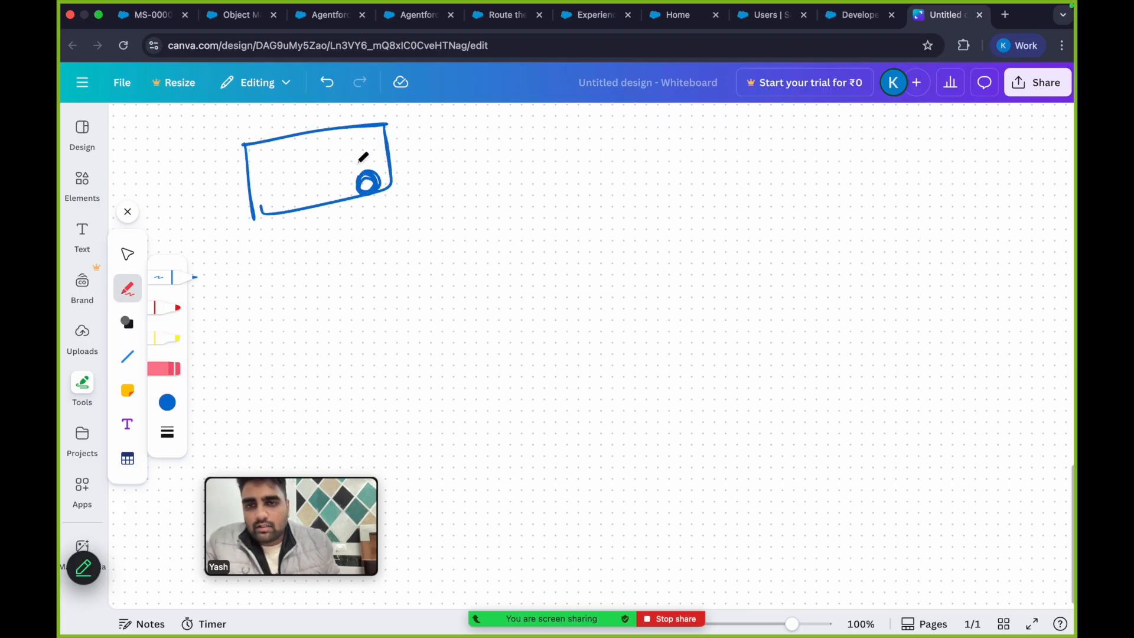
left_click_drag(380, 174, 436, 141)
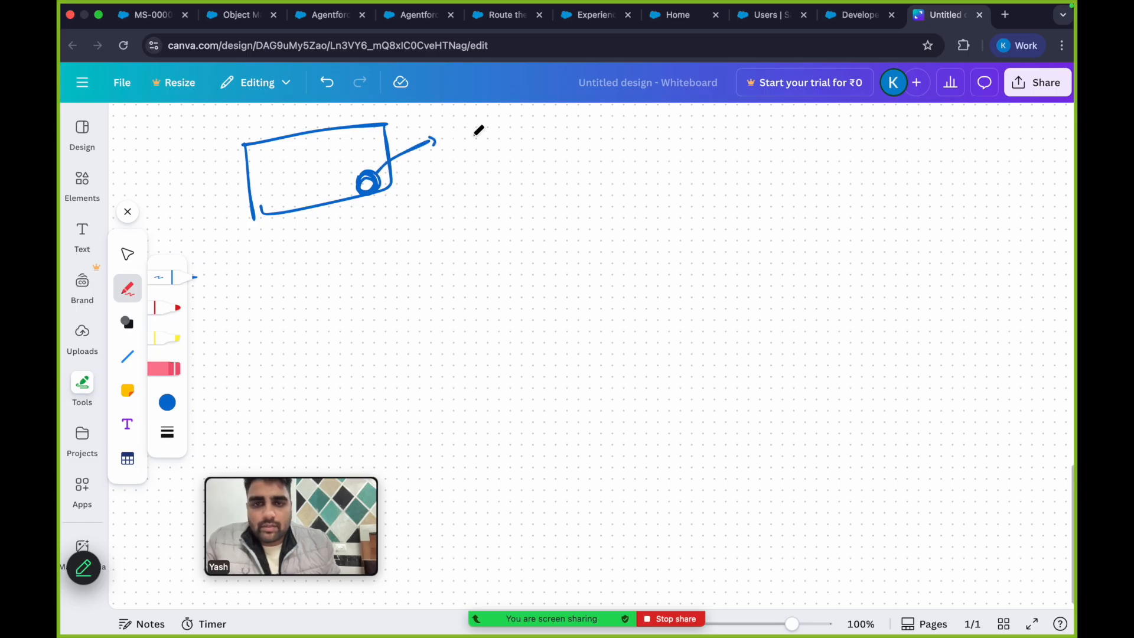
left_click_drag(515, 142, 600, 139)
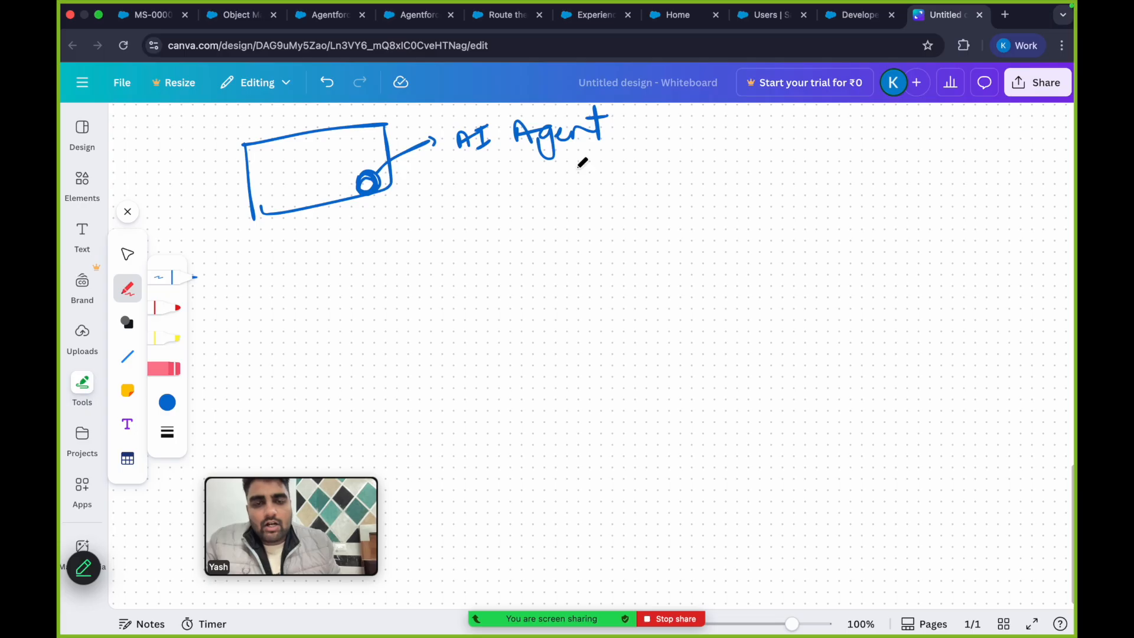
left_click_drag(459, 173, 598, 152)
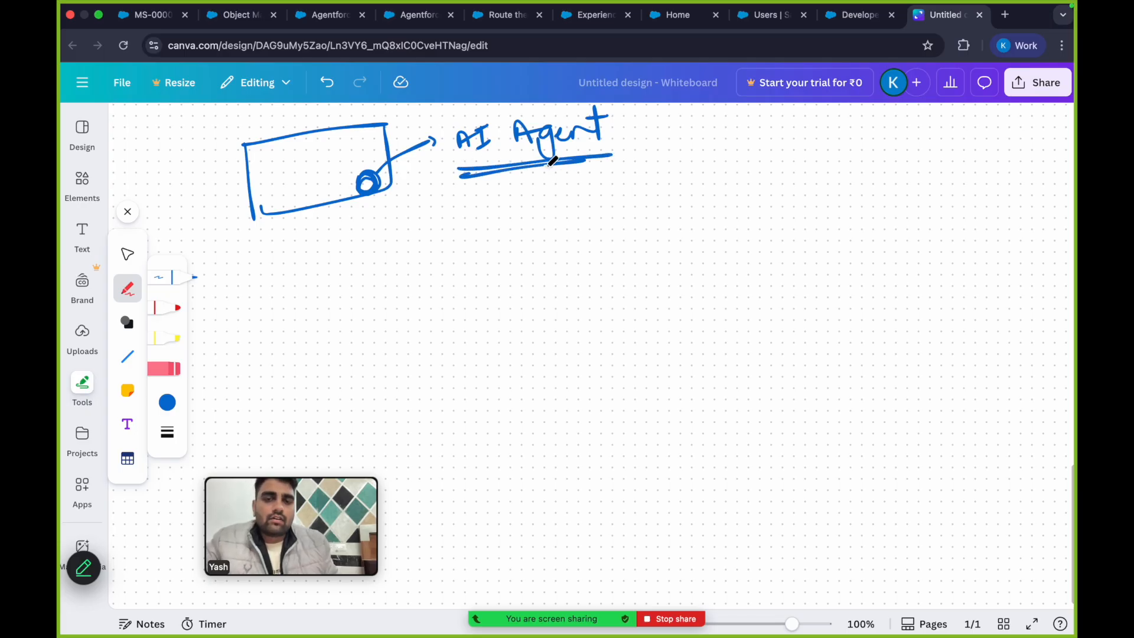
Draw a stick figure below the box with an arrow pointing up towards the AI Agent label
left_click_drag(257, 276, 245, 264)
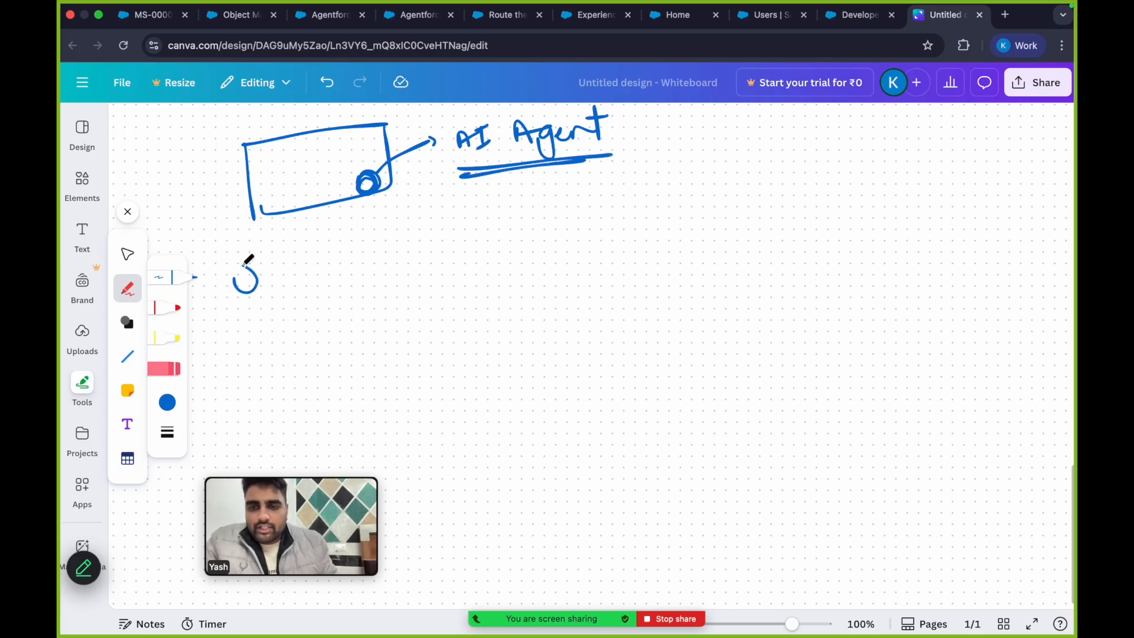
mouse_move(252, 304)
left_mouse_down()
mouse_move(317, 257)
mouse_move(413, 223)
left_mouse_up()
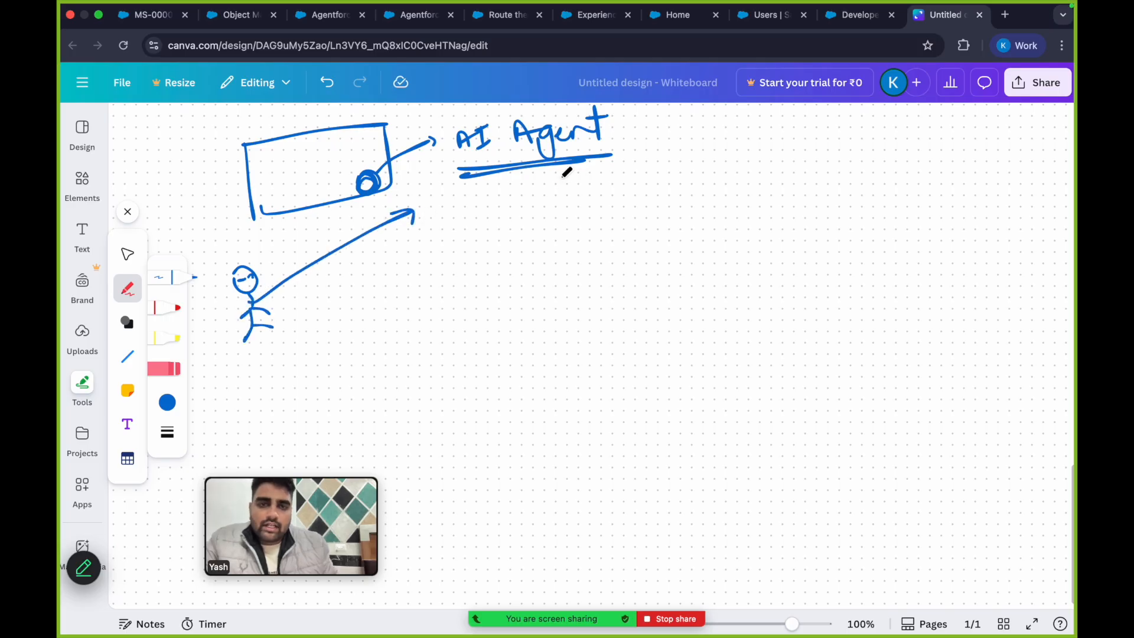
Draw two arrows out from the AI Agent label and write a double-underlined "User" below the downward one
mouse_move(611, 167)
left_mouse_down()
mouse_move(591, 204)
mouse_move(597, 216)
mouse_move(724, 170)
mouse_move(709, 193)
left_mouse_up()
left_click_drag(531, 264, 597, 267)
mouse_move(518, 309)
left_mouse_down()
mouse_move(614, 280)
mouse_move(563, 299)
left_mouse_up()
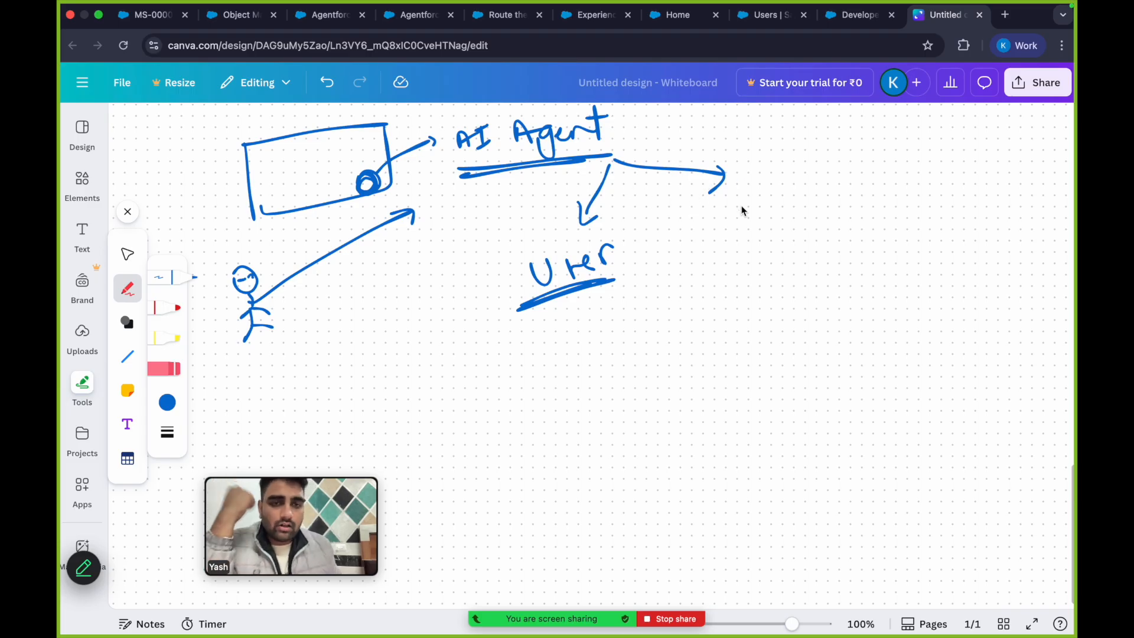
Write "Session Var." at the end of the second AI Agent arrow and underline it
left_click_drag(742, 205, 737, 233)
left_click_drag(752, 221, 816, 222)
left_click_drag(803, 191, 884, 190)
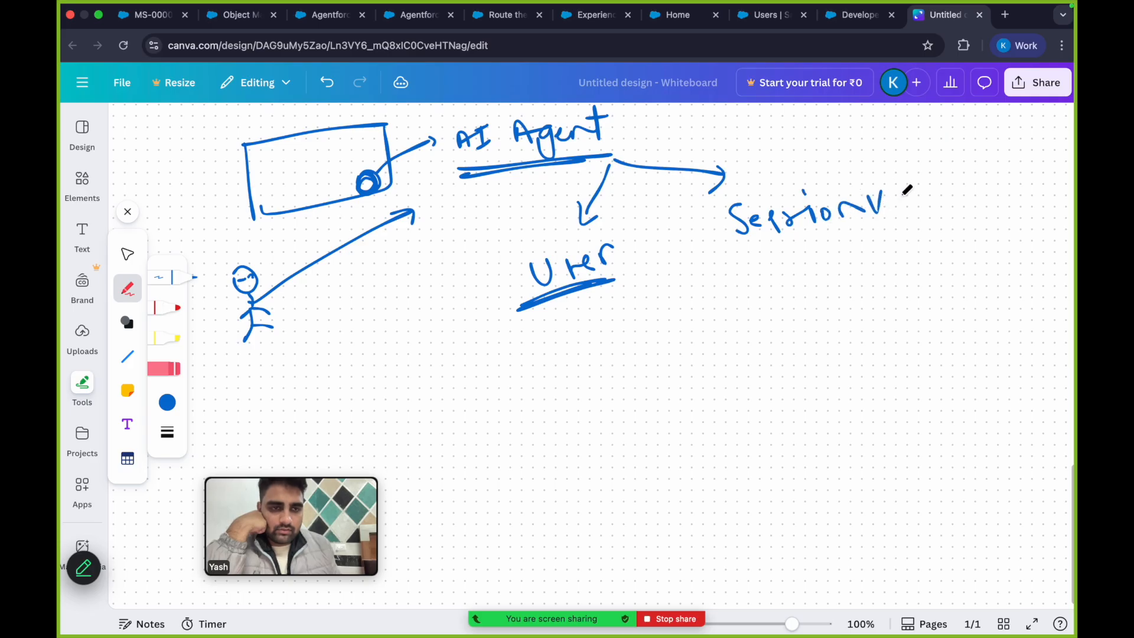
mouse_move(741, 253)
left_mouse_down()
mouse_move(926, 230)
mouse_move(913, 231)
left_mouse_up()
Draw a downward arrow from Session Var. to the handwritten label "Basic Info." and add a thick diagonal arrow below that label
mouse_move(808, 247)
left_mouse_down()
mouse_move(810, 271)
mouse_move(819, 270)
left_mouse_up()
left_click_drag(749, 298, 753, 328)
mouse_move(749, 298)
left_mouse_down()
mouse_move(775, 312)
mouse_move(853, 282)
mouse_move(906, 293)
mouse_move(899, 310)
left_mouse_up()
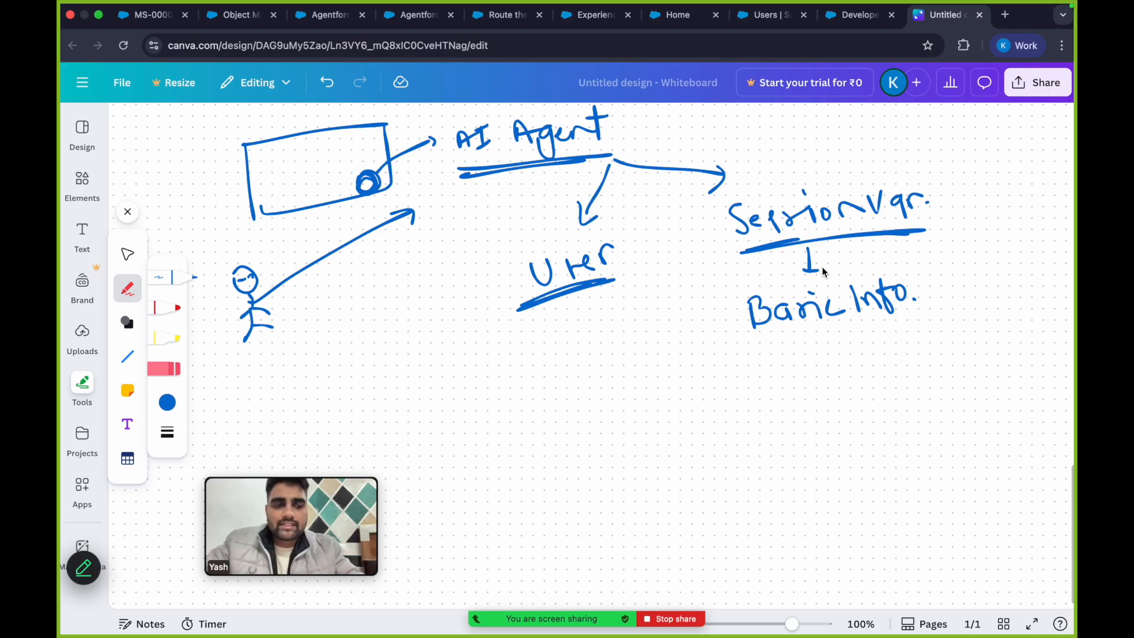
left_click_drag(715, 352, 788, 323)
mouse_move(702, 375)
left_mouse_down()
mouse_move(728, 381)
mouse_move(809, 321)
left_mouse_up()
left_click_drag(692, 405, 808, 333)
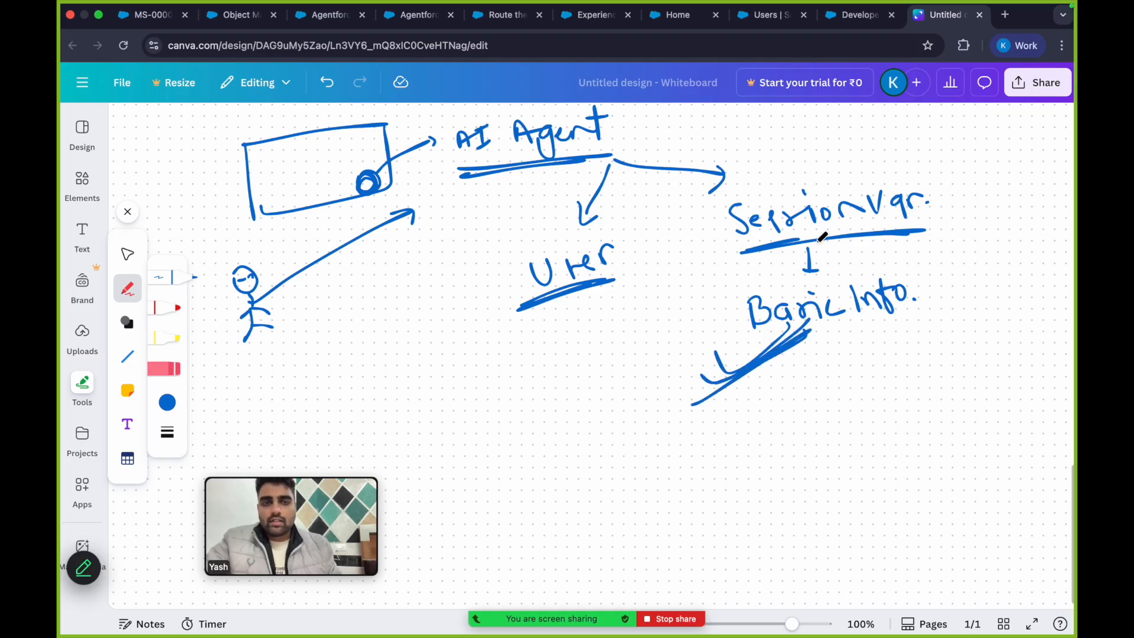
Sketch a box containing short text lines and a small circle on a blank area, with a thick line running out of it
scroll(476, 284, "down", 10)
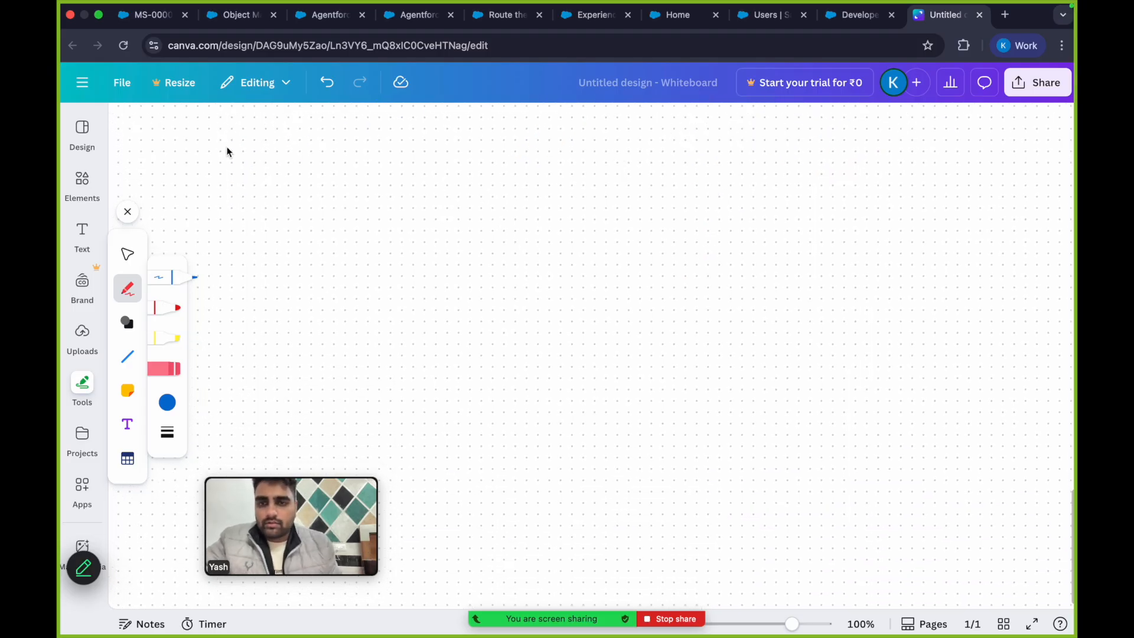
mouse_move(210, 143)
left_mouse_down()
mouse_move(217, 196)
mouse_move(230, 193)
left_mouse_up()
left_click_drag(295, 165, 267, 156)
left_click_drag(254, 174, 396, 118)
left_click_drag(387, 117, 387, 137)
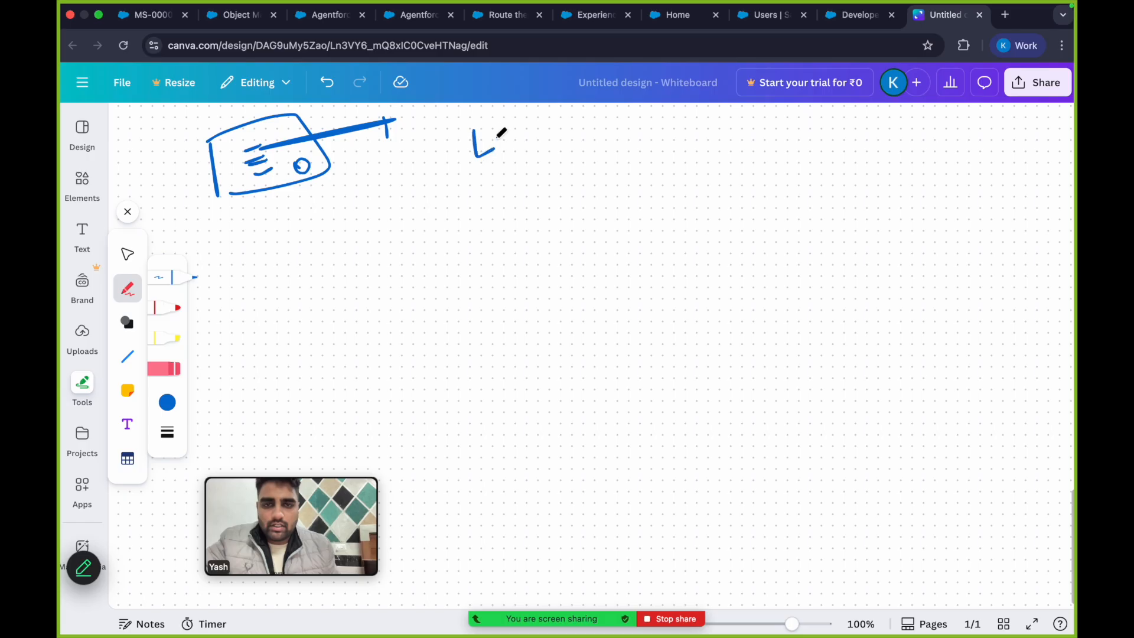
Write the chain "LWC → User Id → Event" beside the box with Event underlined, and add a dash-underlined "ESD" below it
left_click_drag(557, 144, 590, 142)
mouse_move(584, 137)
left_mouse_down()
mouse_move(589, 151)
mouse_move(648, 136)
mouse_move(656, 155)
left_mouse_up()
mouse_move(669, 146)
left_mouse_down()
mouse_move(707, 131)
mouse_move(728, 156)
mouse_move(748, 157)
left_mouse_up()
left_click_drag(760, 142, 791, 137)
mouse_move(787, 136)
left_mouse_down()
mouse_move(790, 151)
mouse_move(864, 144)
mouse_move(921, 124)
left_mouse_up()
mouse_move(907, 165)
left_mouse_down()
mouse_move(831, 175)
mouse_move(910, 166)
left_mouse_up()
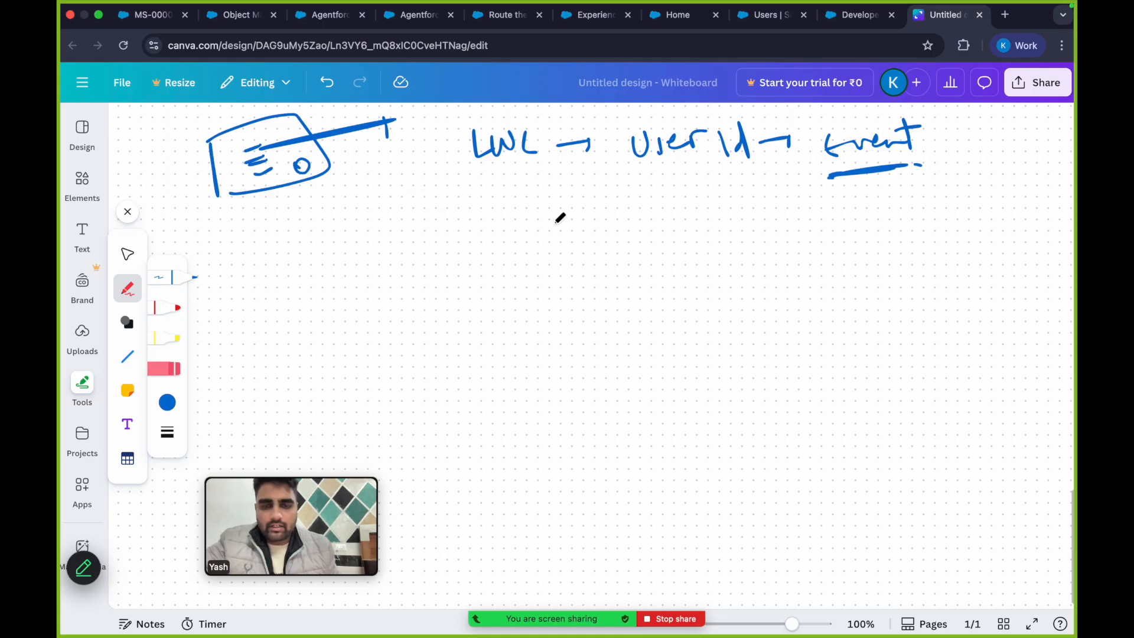
mouse_move(425, 208)
left_mouse_down()
mouse_move(442, 224)
mouse_move(472, 207)
mouse_move(483, 226)
mouse_move(457, 253)
left_mouse_up()
left_click_drag(473, 250, 480, 247)
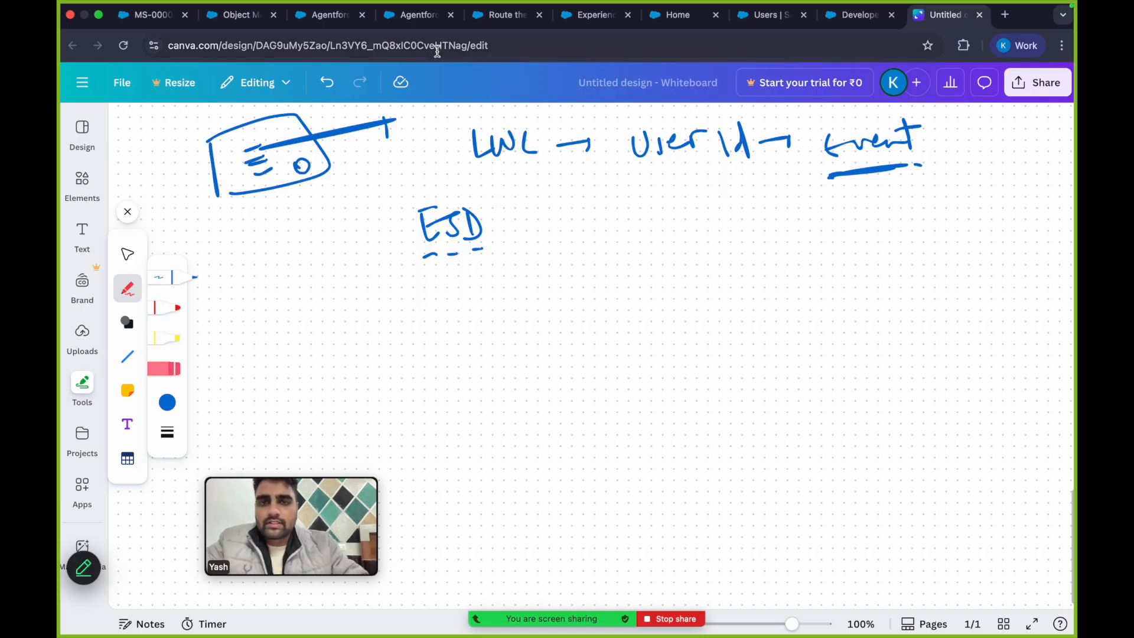
Switch to the Experience Builder head markup and highlight the Current_User_Id event name and the currentUserId variable
left_click(597, 18)
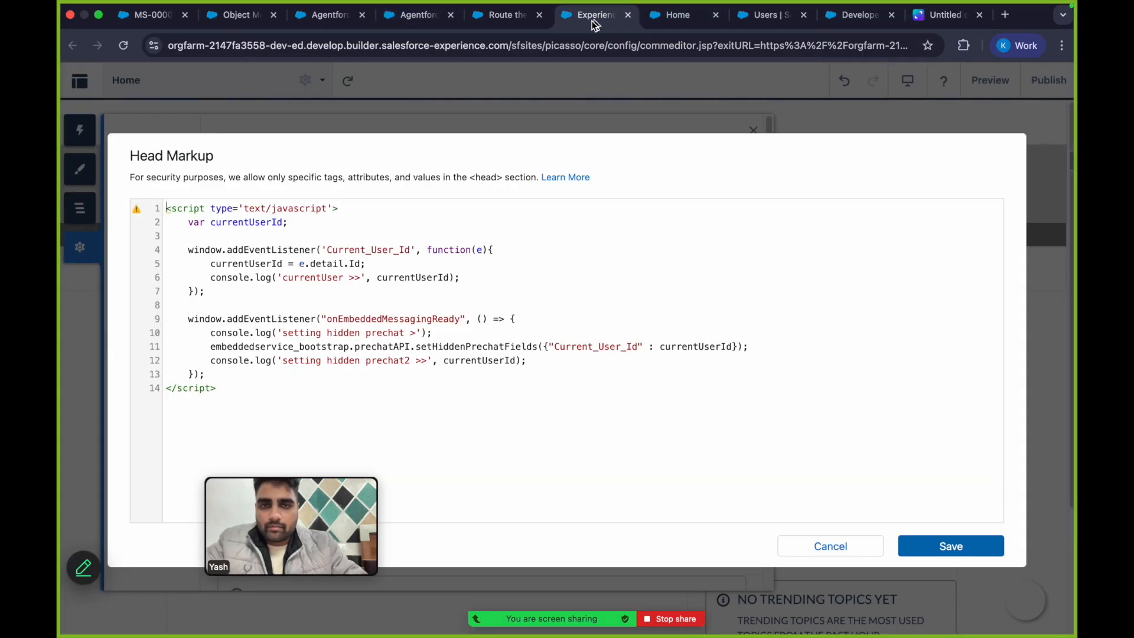
double_click(263, 250)
double_click(374, 250)
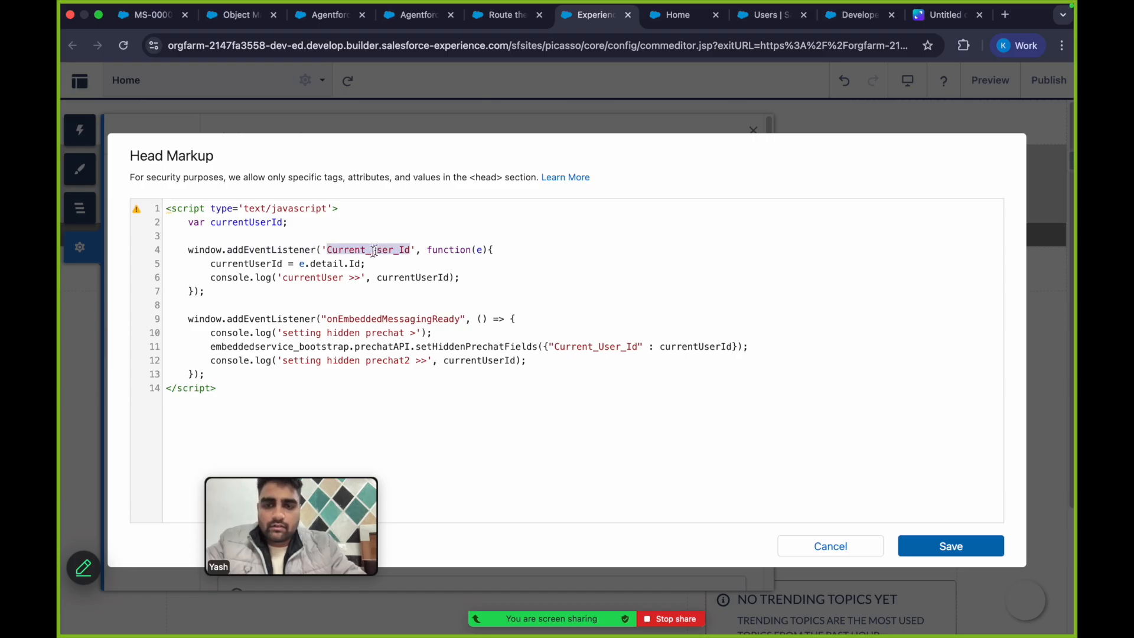
double_click(254, 263)
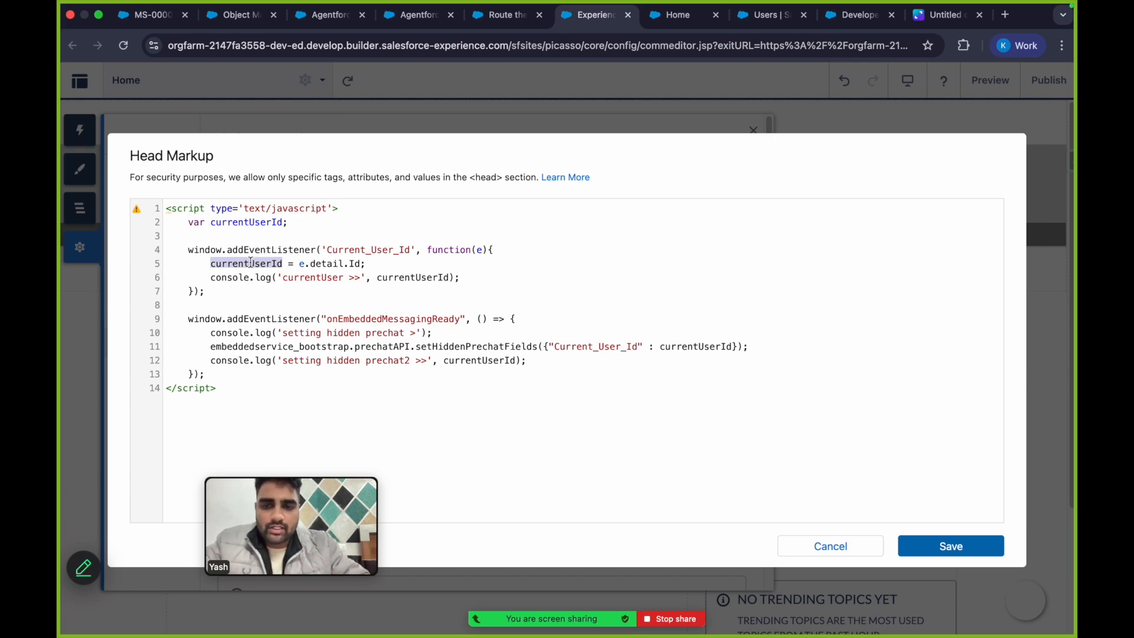
Return to the Canva whiteboard and draw an arrow from ESD to an underlined "messaging channel" label
left_click(948, 14)
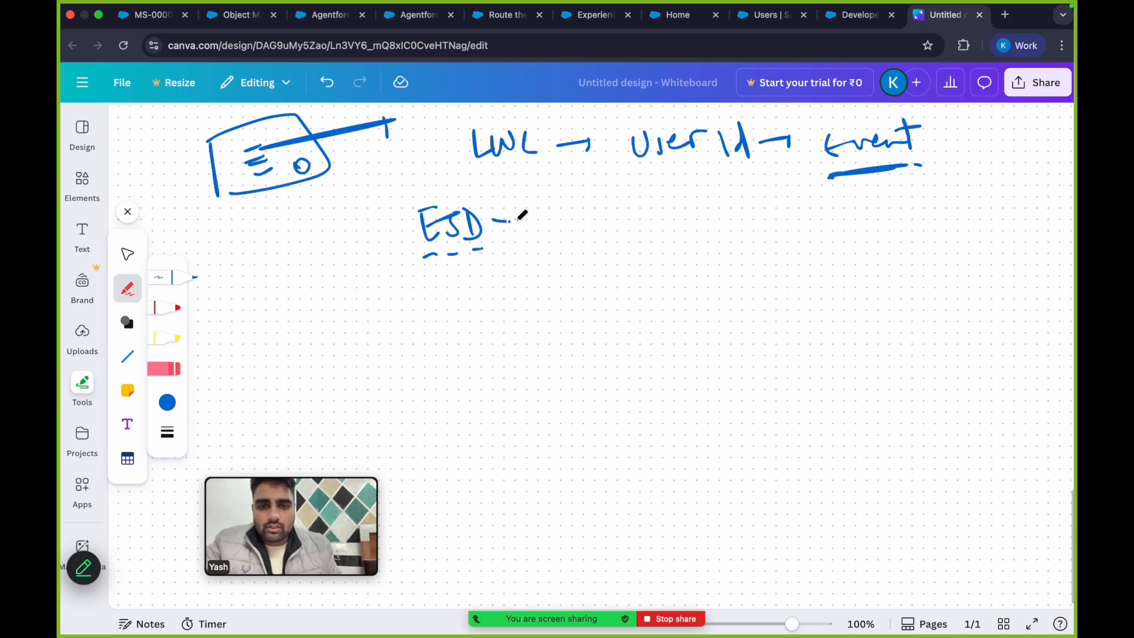
mouse_move(570, 239)
left_mouse_down()
mouse_move(641, 235)
mouse_move(676, 217)
mouse_move(816, 236)
mouse_move(891, 232)
mouse_move(882, 261)
left_mouse_up()
left_click_drag(590, 286, 768, 273)
Extend the chain with downward arrows to a double-underlined "omni-channel flow" and an underlined "messaging session Record"
mouse_move(673, 289)
left_mouse_down()
mouse_move(676, 299)
mouse_move(601, 355)
mouse_move(764, 329)
mouse_move(814, 332)
mouse_move(822, 351)
mouse_move(889, 328)
mouse_move(866, 358)
mouse_move(729, 377)
left_mouse_up()
left_click_drag(845, 367, 783, 374)
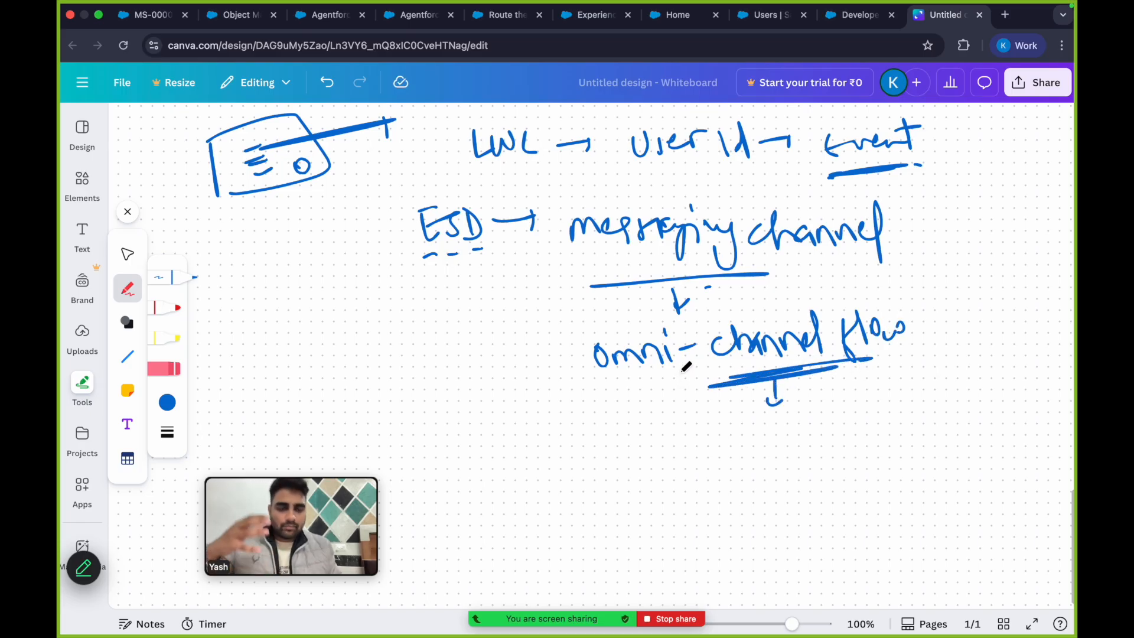
mouse_move(561, 478)
left_mouse_down()
mouse_move(622, 445)
mouse_move(655, 449)
mouse_move(663, 435)
mouse_move(709, 461)
mouse_move(739, 440)
mouse_move(934, 425)
mouse_move(969, 390)
mouse_move(984, 458)
left_mouse_up()
left_click_drag(876, 479, 1022, 453)
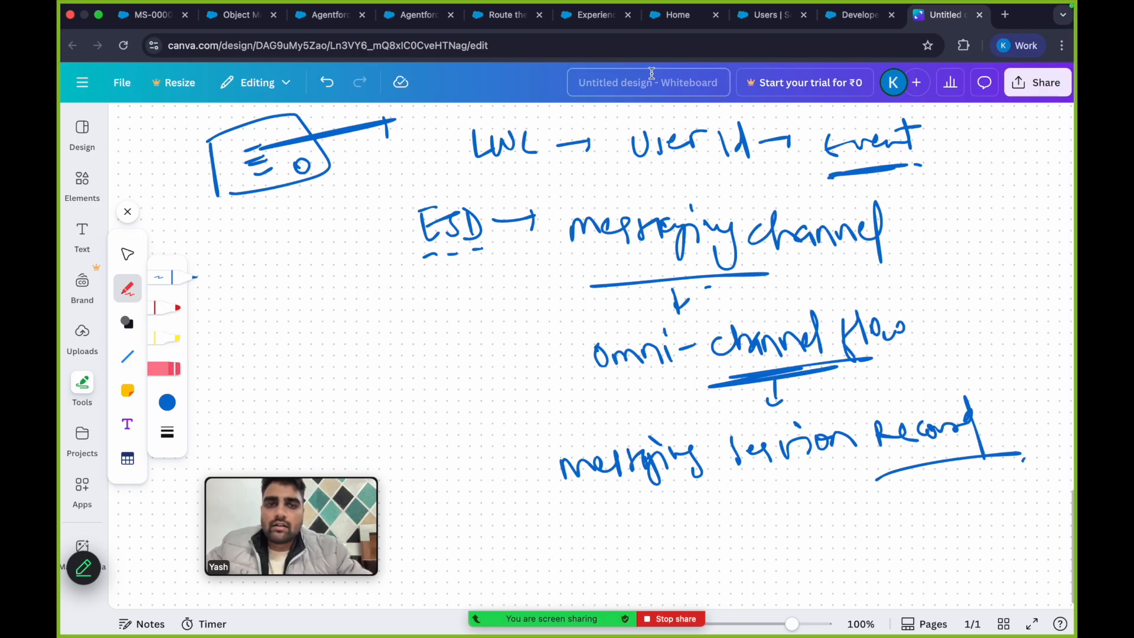
Revisit the routing flow's Update Messaging Session element, and review the included Messaging Session fields in the agent's context variables
left_click(507, 18)
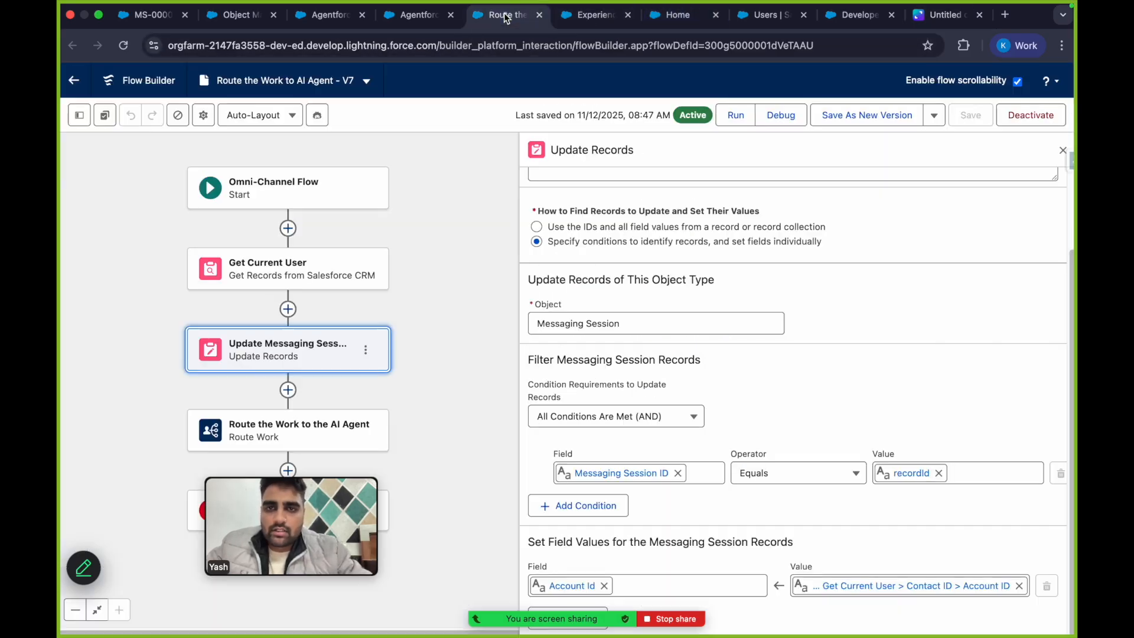
left_click(416, 18)
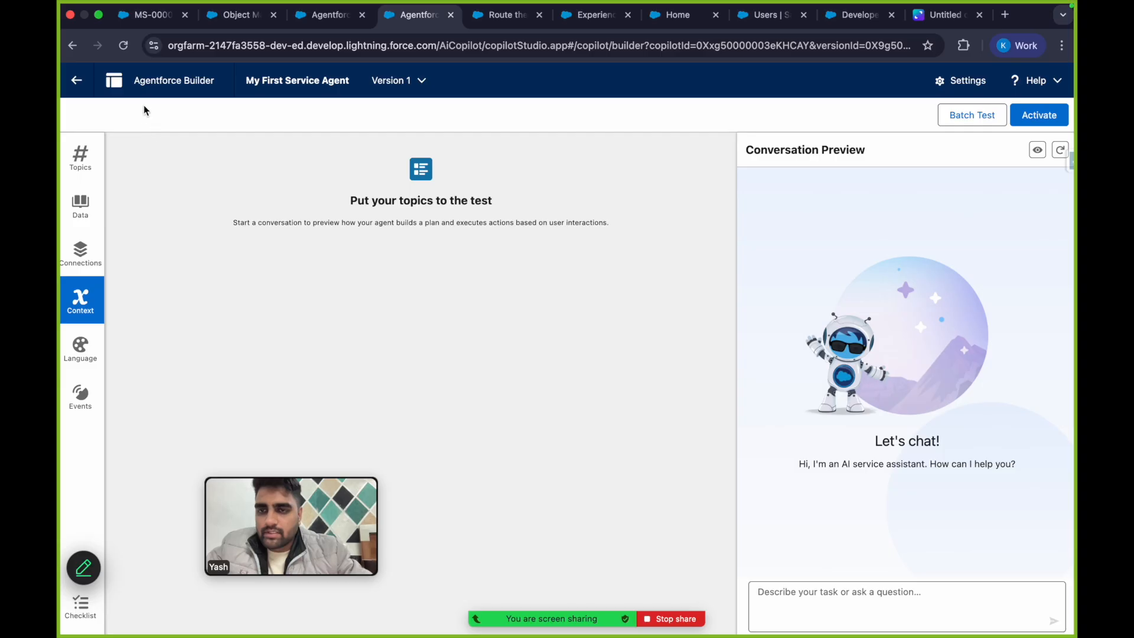
left_click(80, 300)
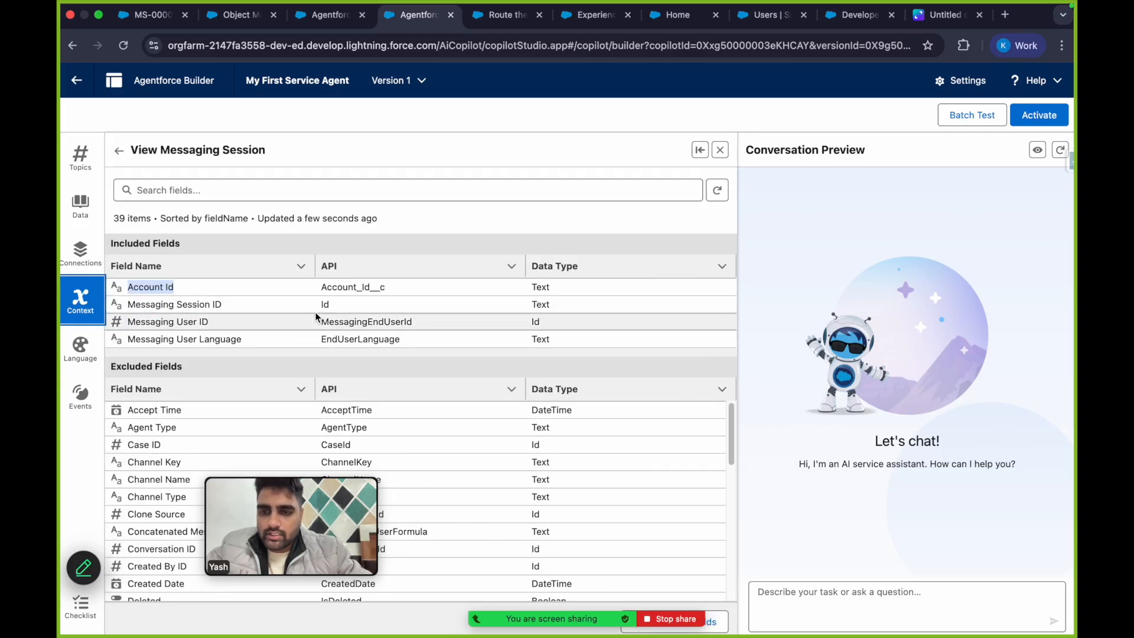